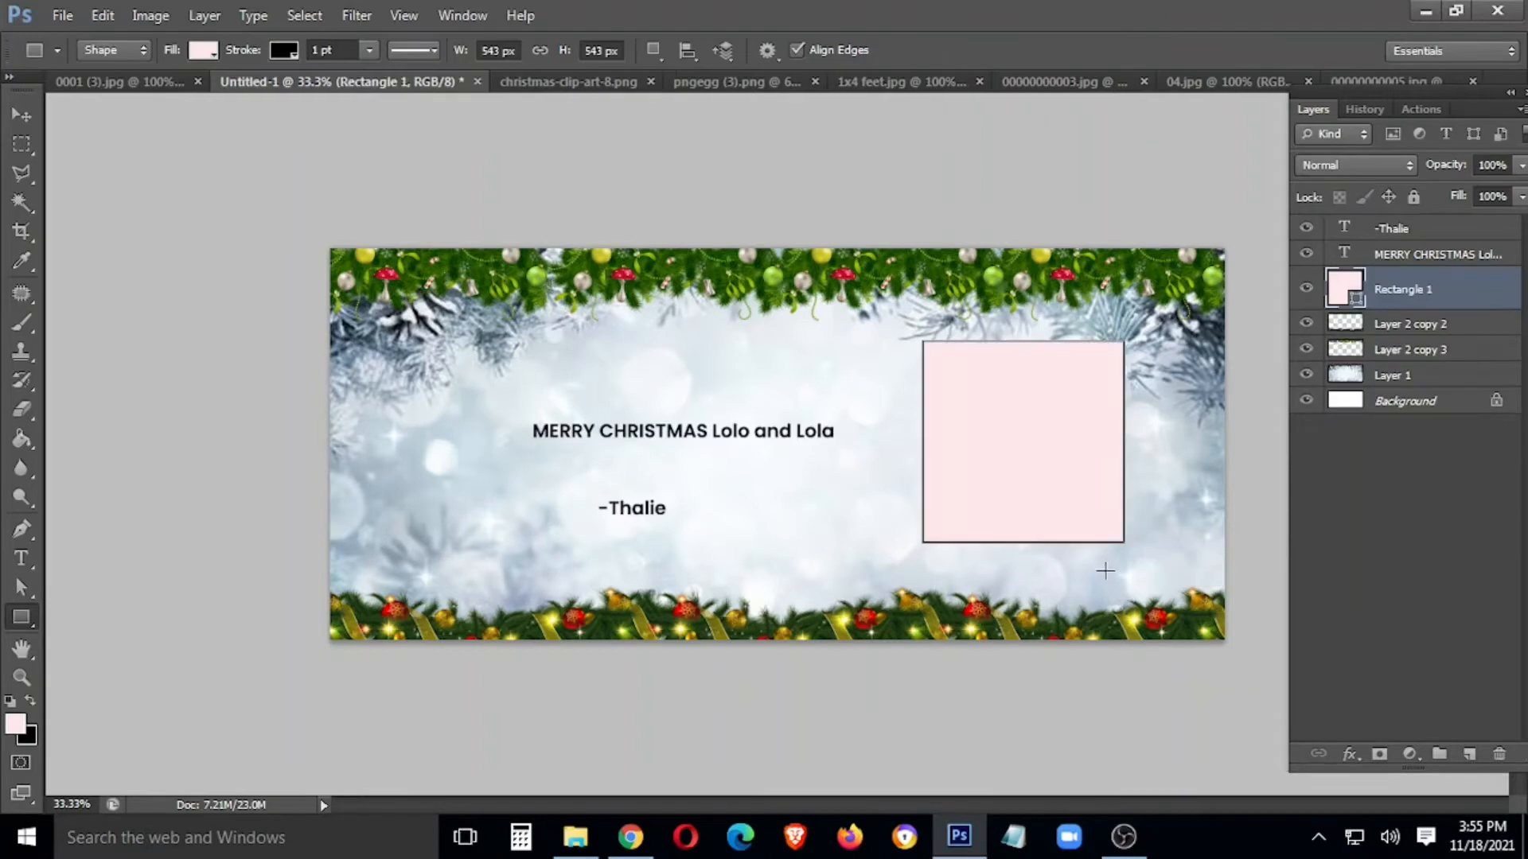
Undo the pink rectangle, copy the family photo 0001 (3).jpg into the Untitled-1 banner and close the source image.
key("ctrl+z")
left_click(587, 83)
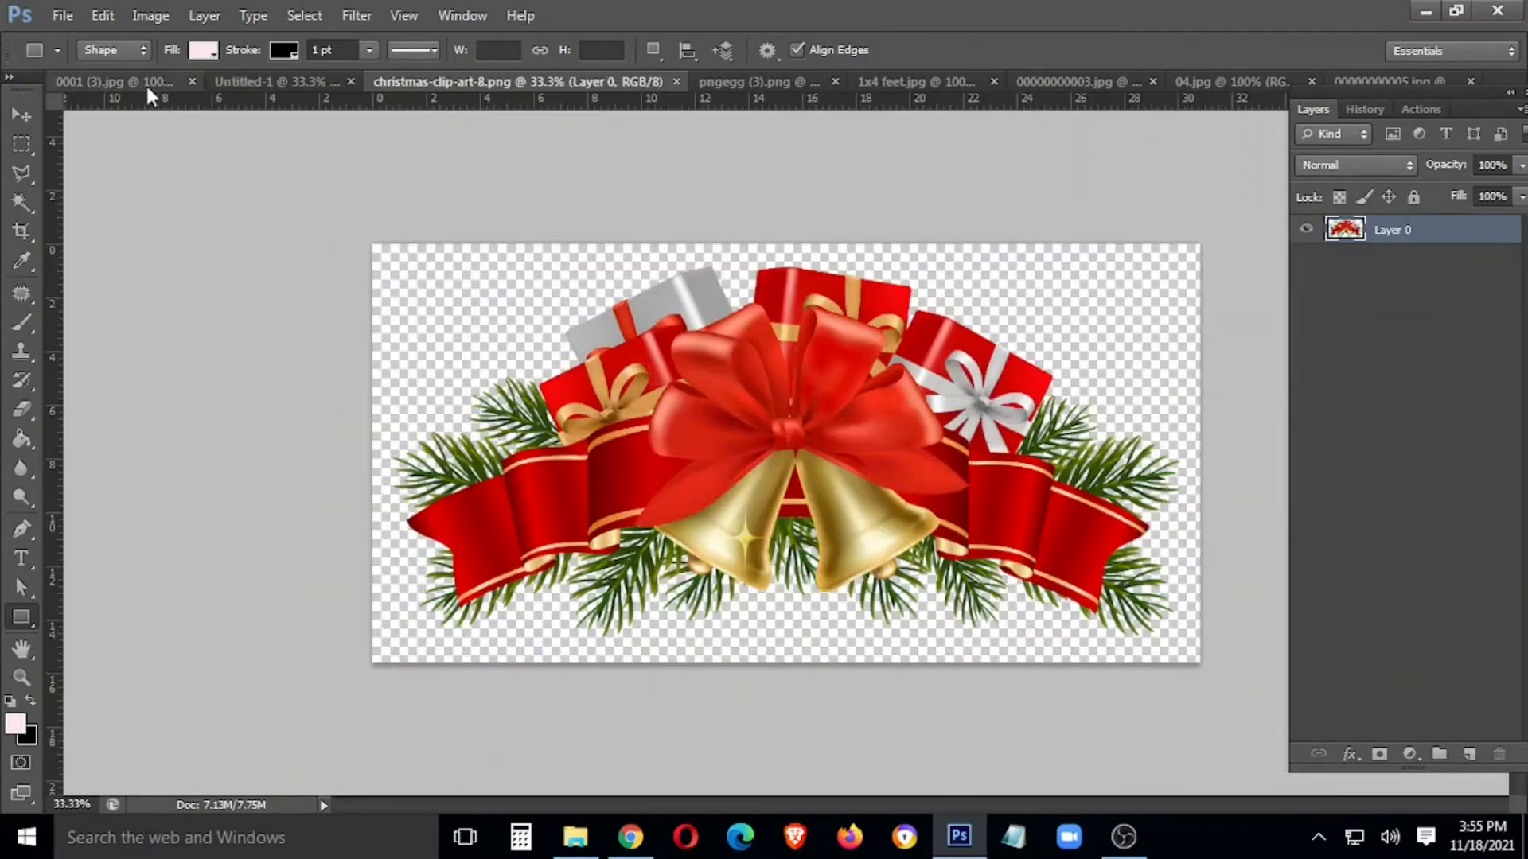
left_click(146, 83)
left_click_drag(146, 80, 175, 275)
key("v")
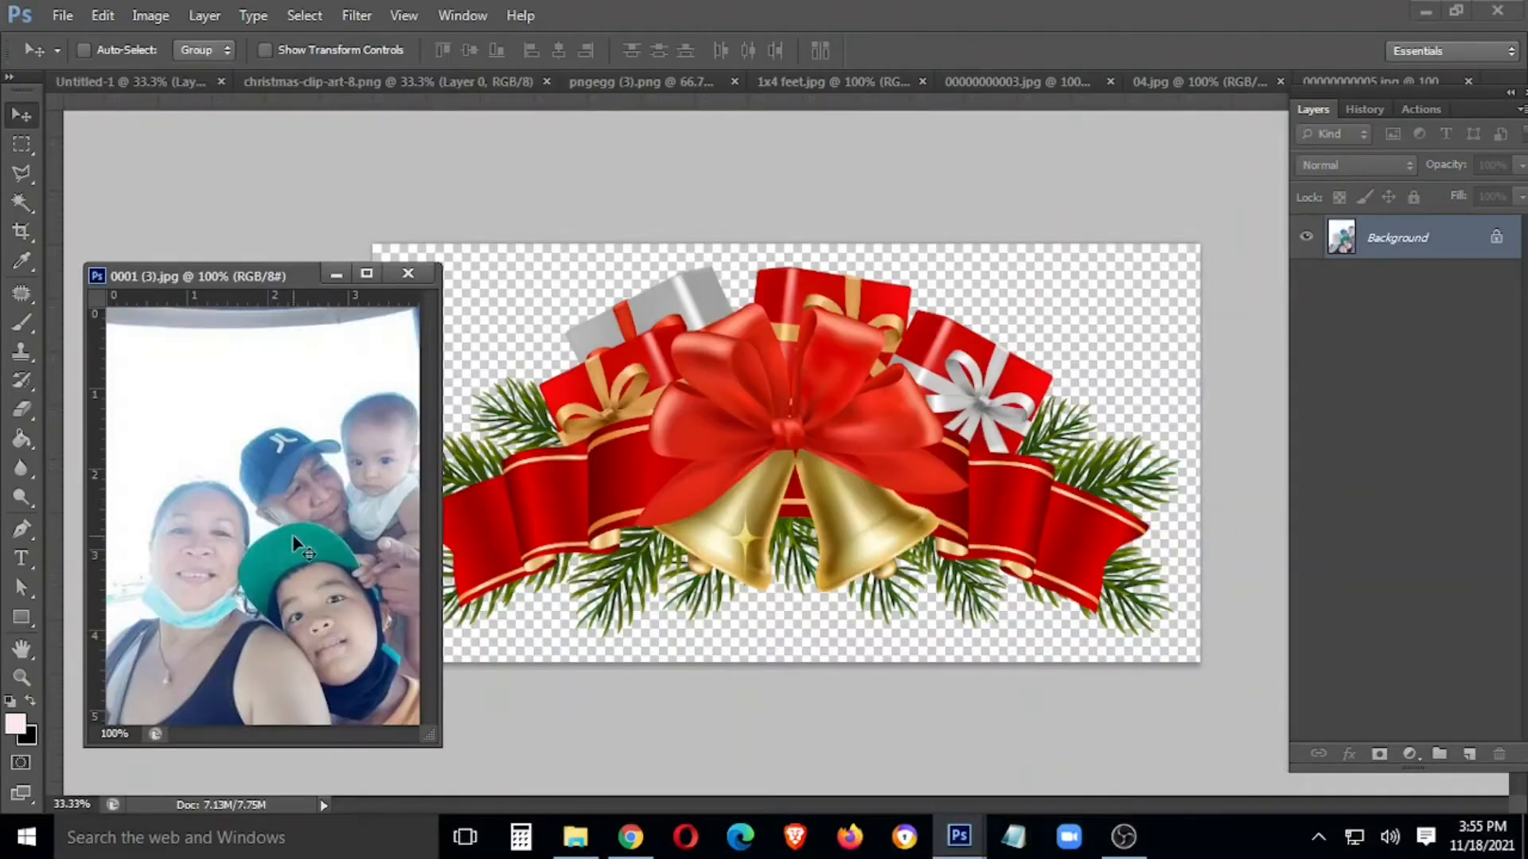
left_click(151, 81)
left_click_drag(316, 456, 1155, 429)
left_click(407, 274)
Cut off a strip along the top of the family photo and clear the selection.
key("m")
left_click_drag(1009, 268, 1211, 340)
key("Delete")
key("ctrl+d")
Scale the family photo to about 152.5% and place it near the banner's right end, below the top garland.
key("v")
key("ctrl+t")
left_click_drag(1057, 460, 989, 527)
left_click_drag(1106, 481, 1108, 435)
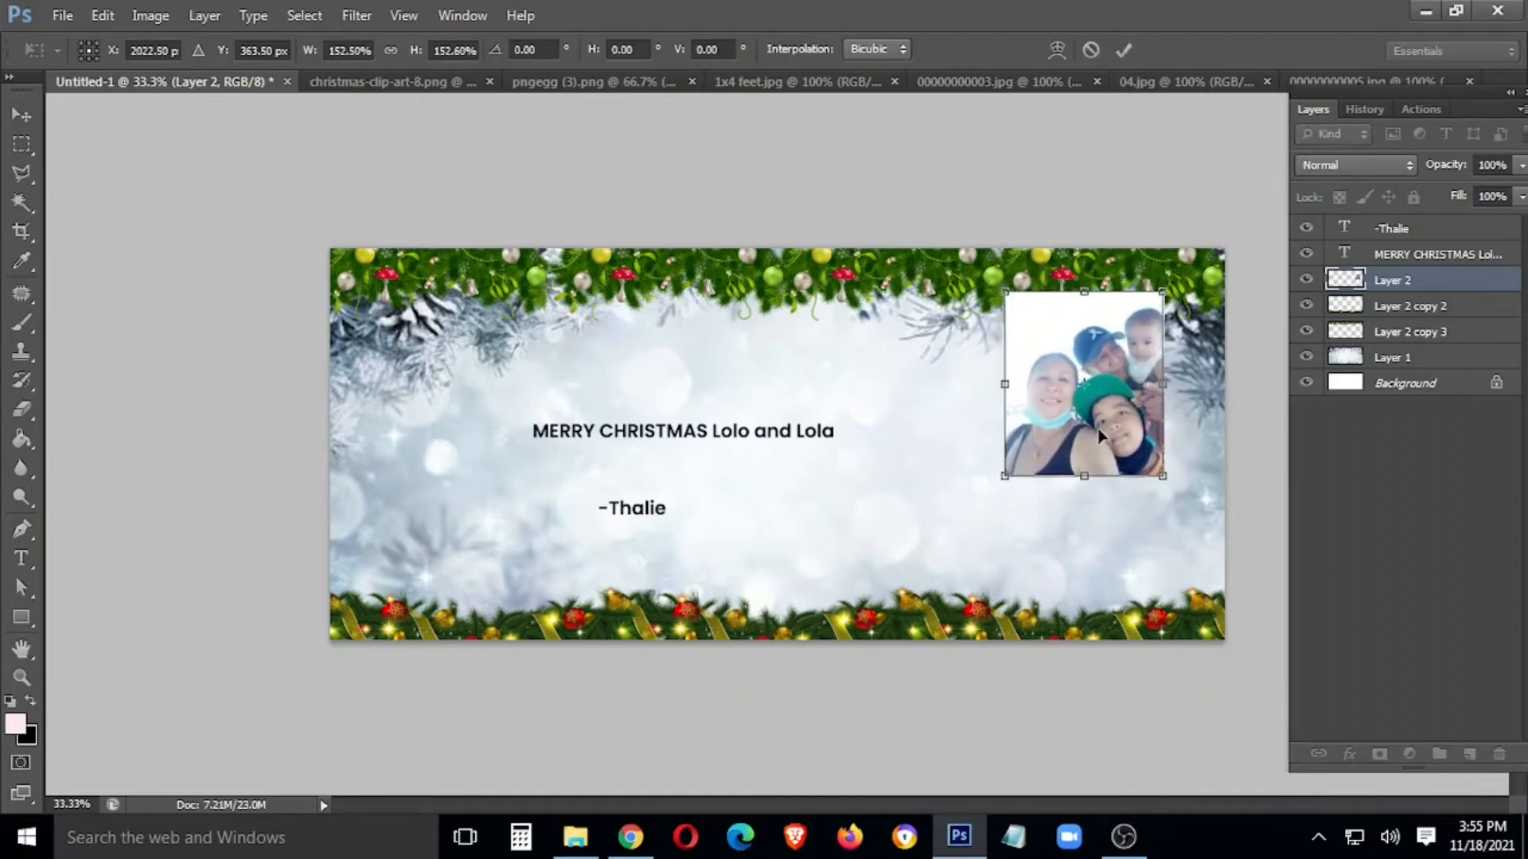
key("Return")
Add a bright red outside stroke to the family photo's layer.
right_click(1367, 284)
left_click(1265, 58)
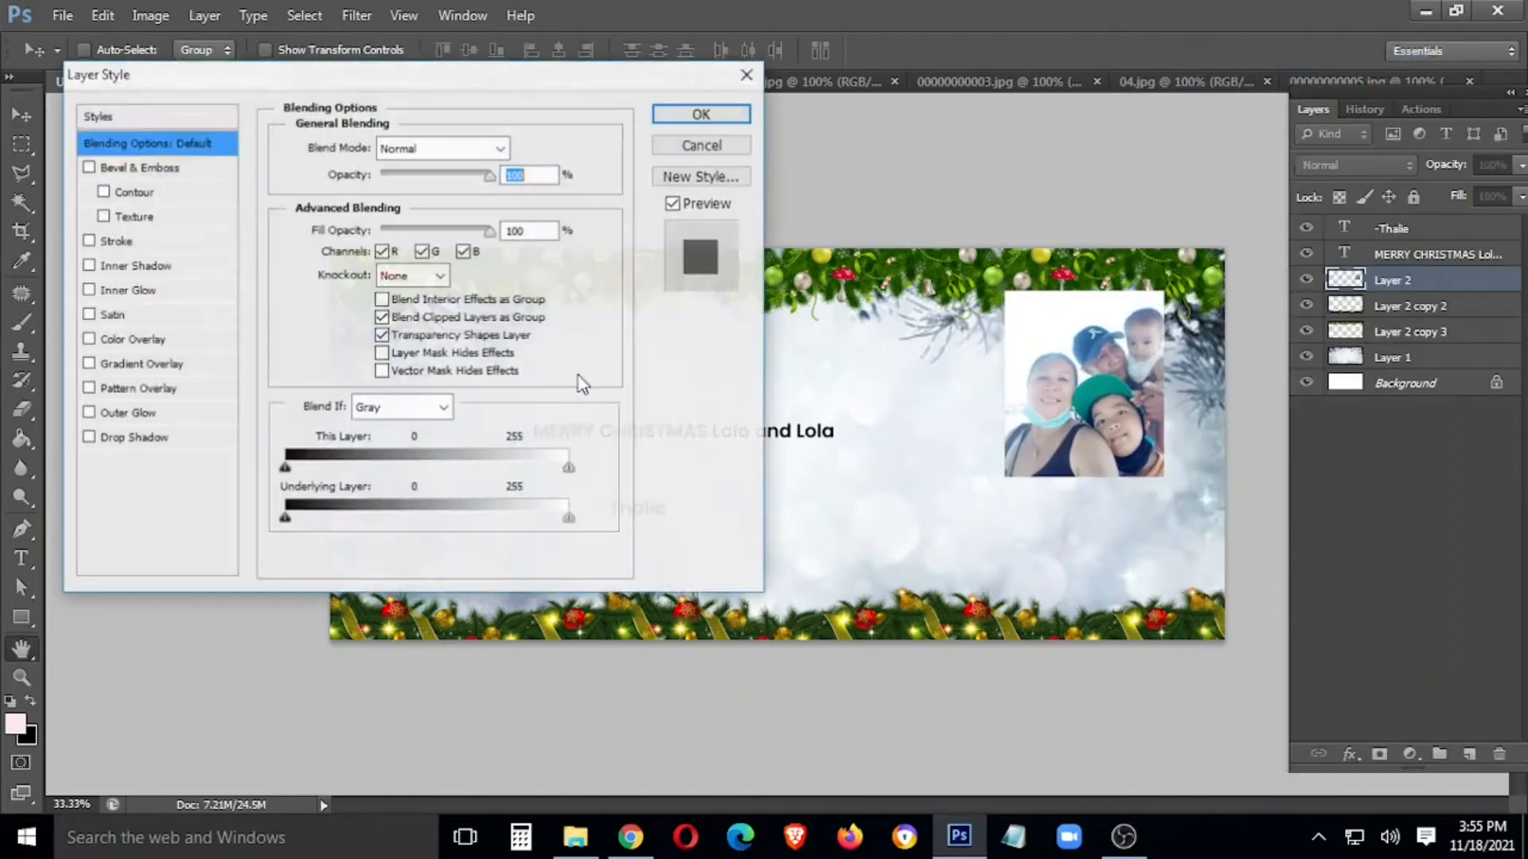
left_click(127, 240)
left_click(339, 299)
left_click(333, 72)
left_click(303, 191)
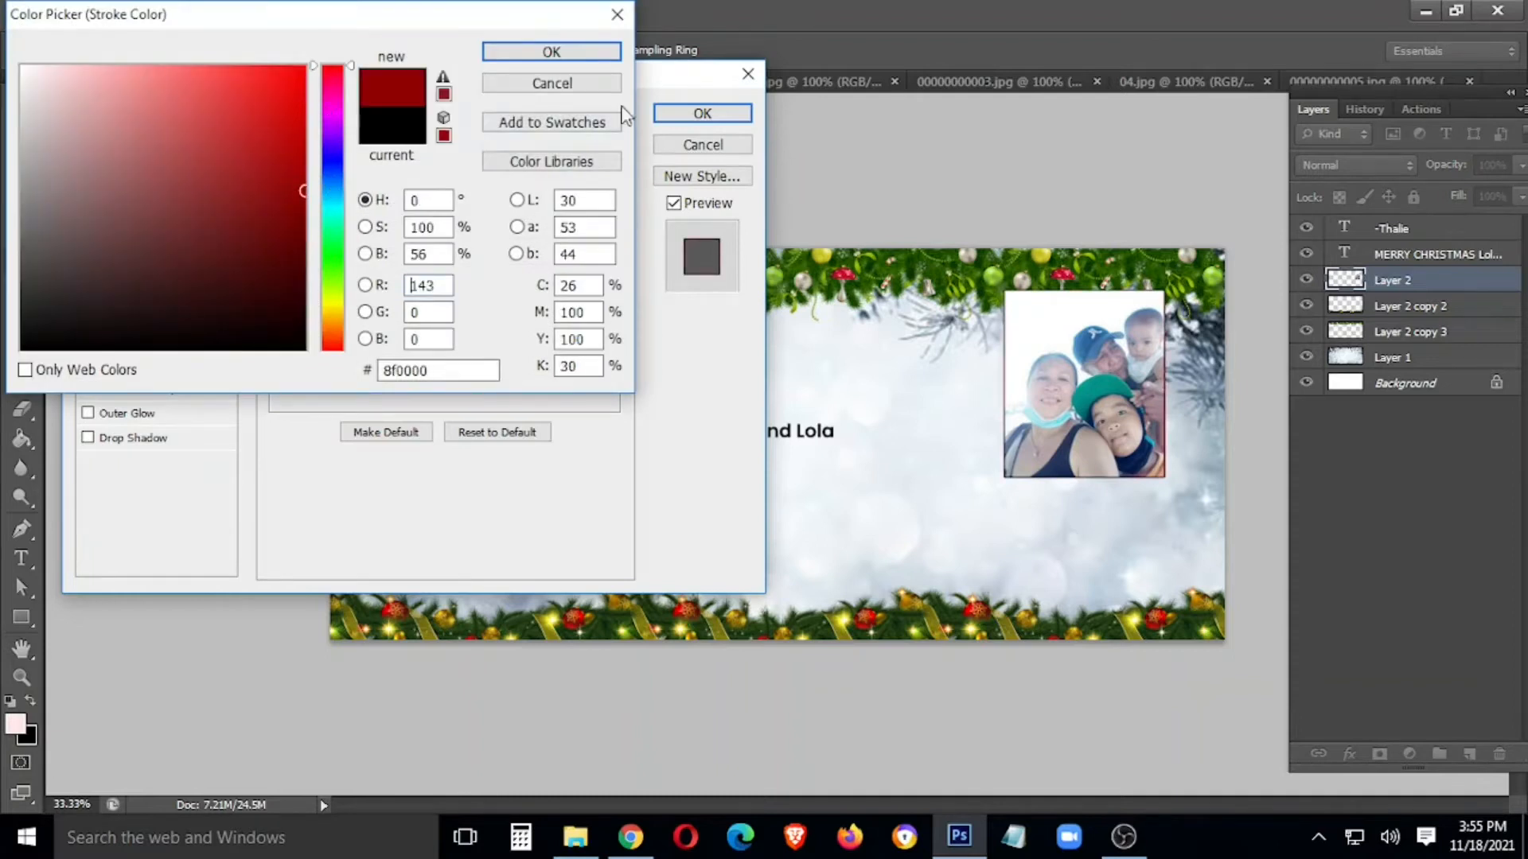
left_click(584, 56)
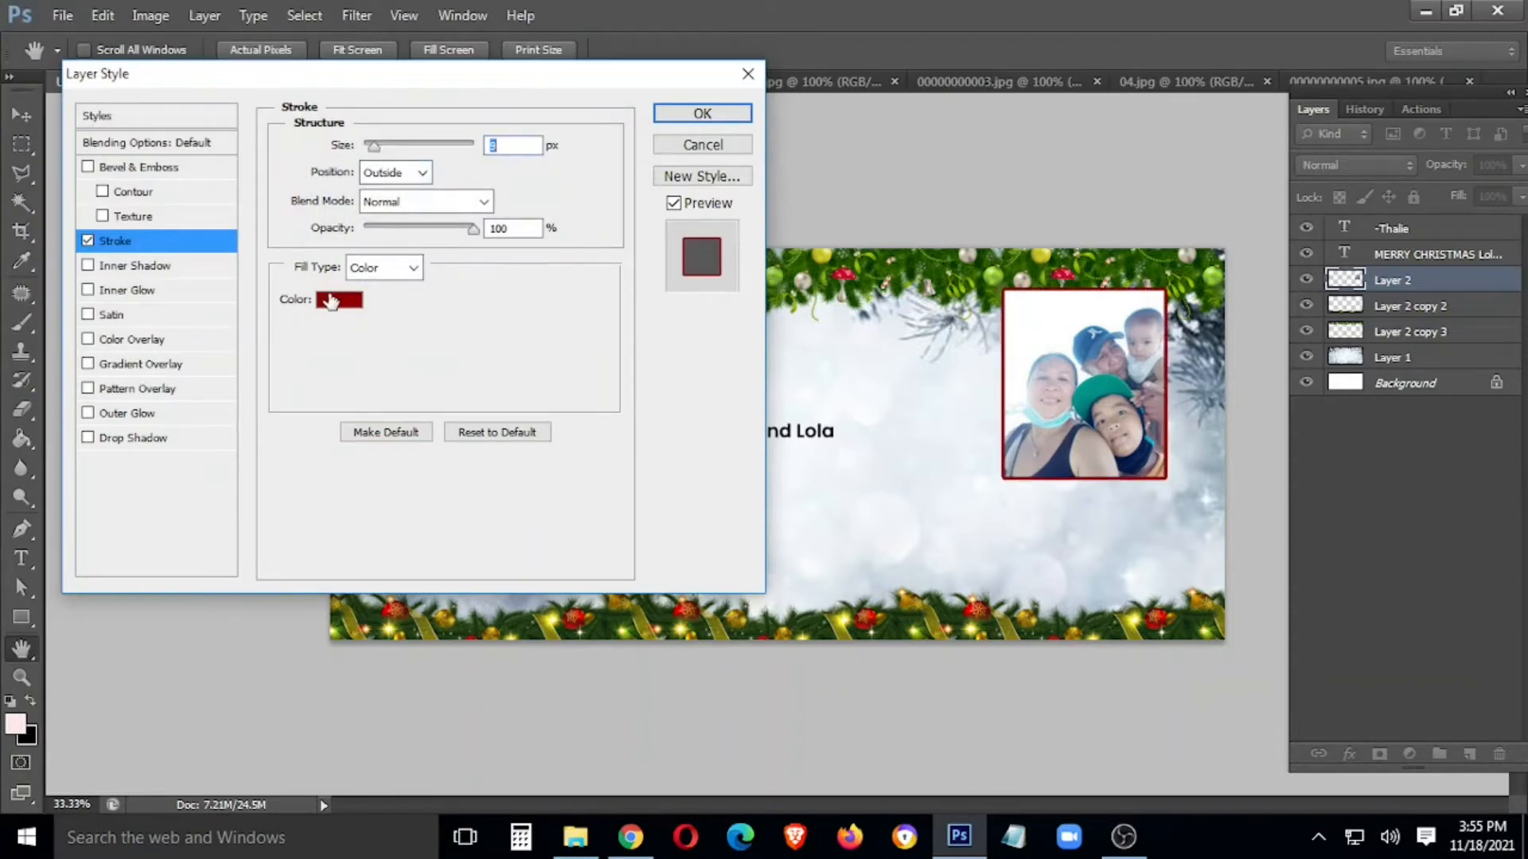
left_click(321, 306)
left_click(307, 127)
left_click(544, 56)
left_click(724, 118)
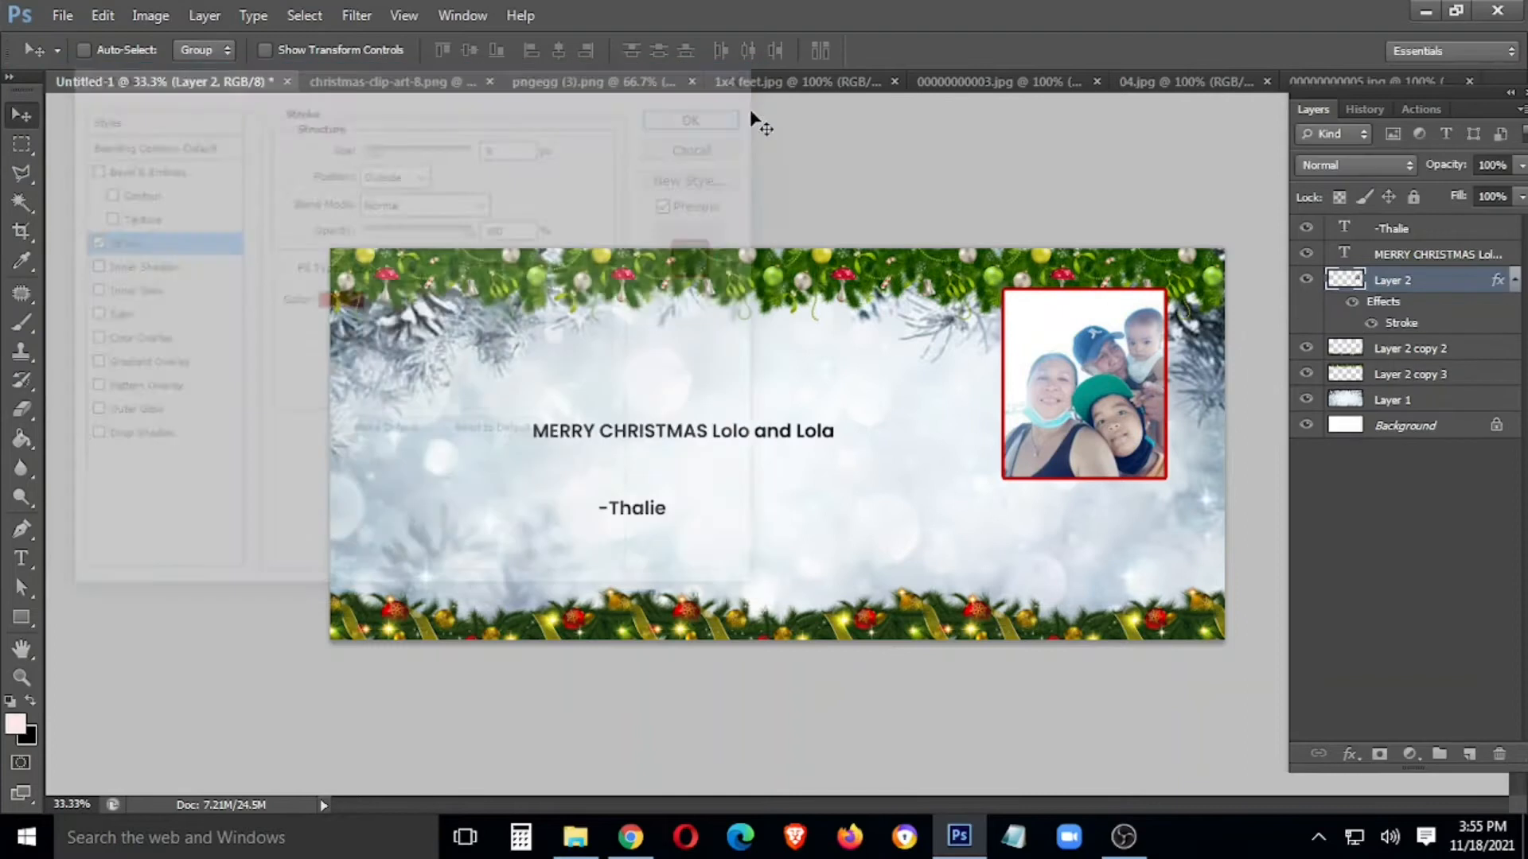
Copy the bow-and-bells artwork from christmas-clip-art-8.png into the banner and close the source image.
left_click(389, 82)
left_click_drag(389, 85, 288, 428)
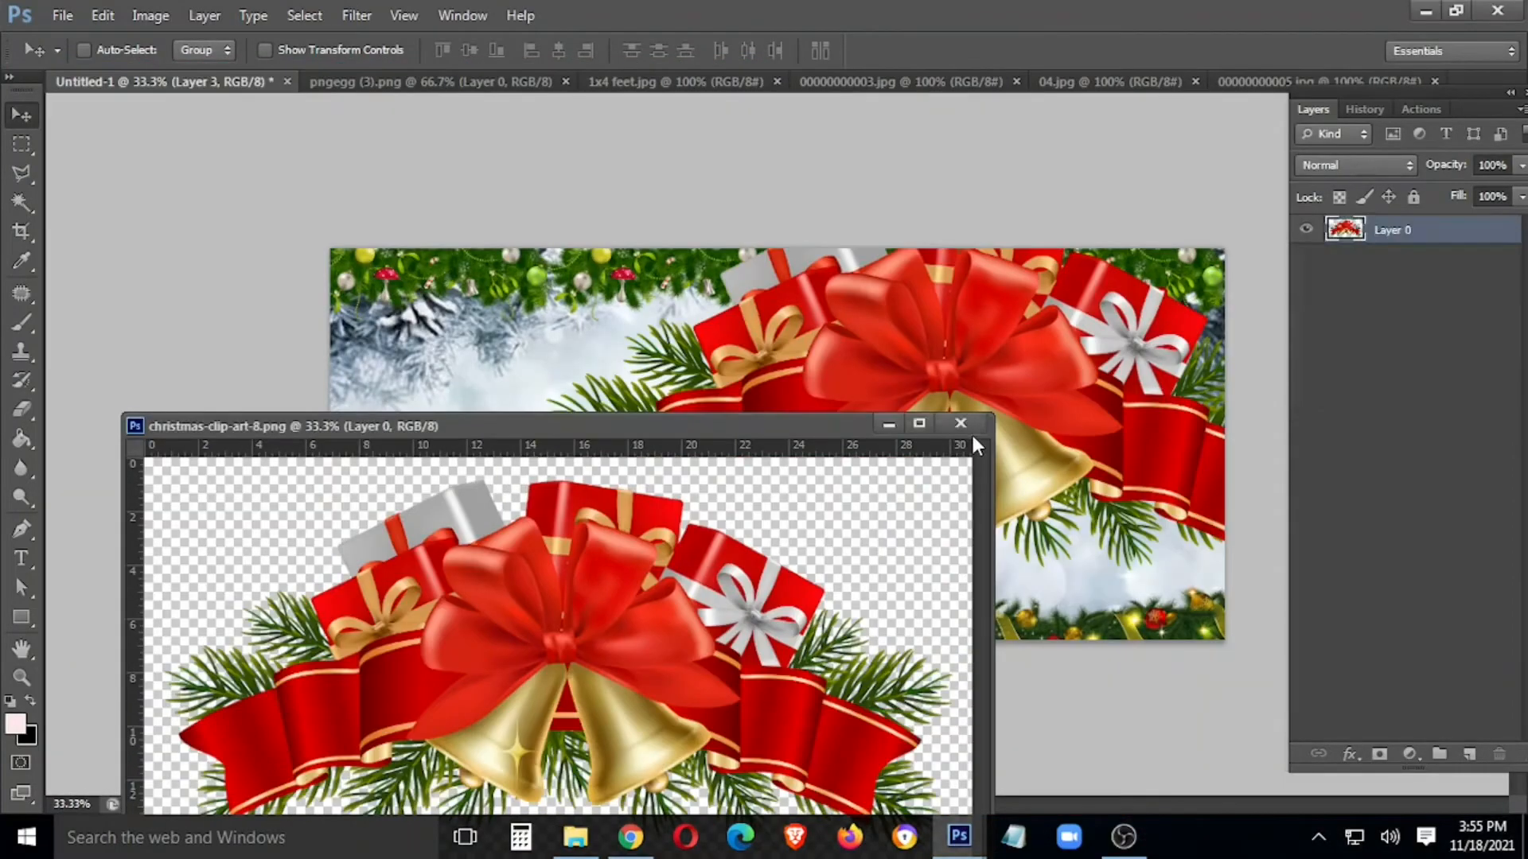
left_click(960, 424)
Shrink the bow-and-bells artwork to roughly the photo's width and place it over the photo's top edge.
key("ctrl+t")
left_click_drag(1035, 456, 762, 573)
left_click_drag(1058, 331, 1135, 506)
key("Return")
left_click_drag(1046, 452, 1046, 472)
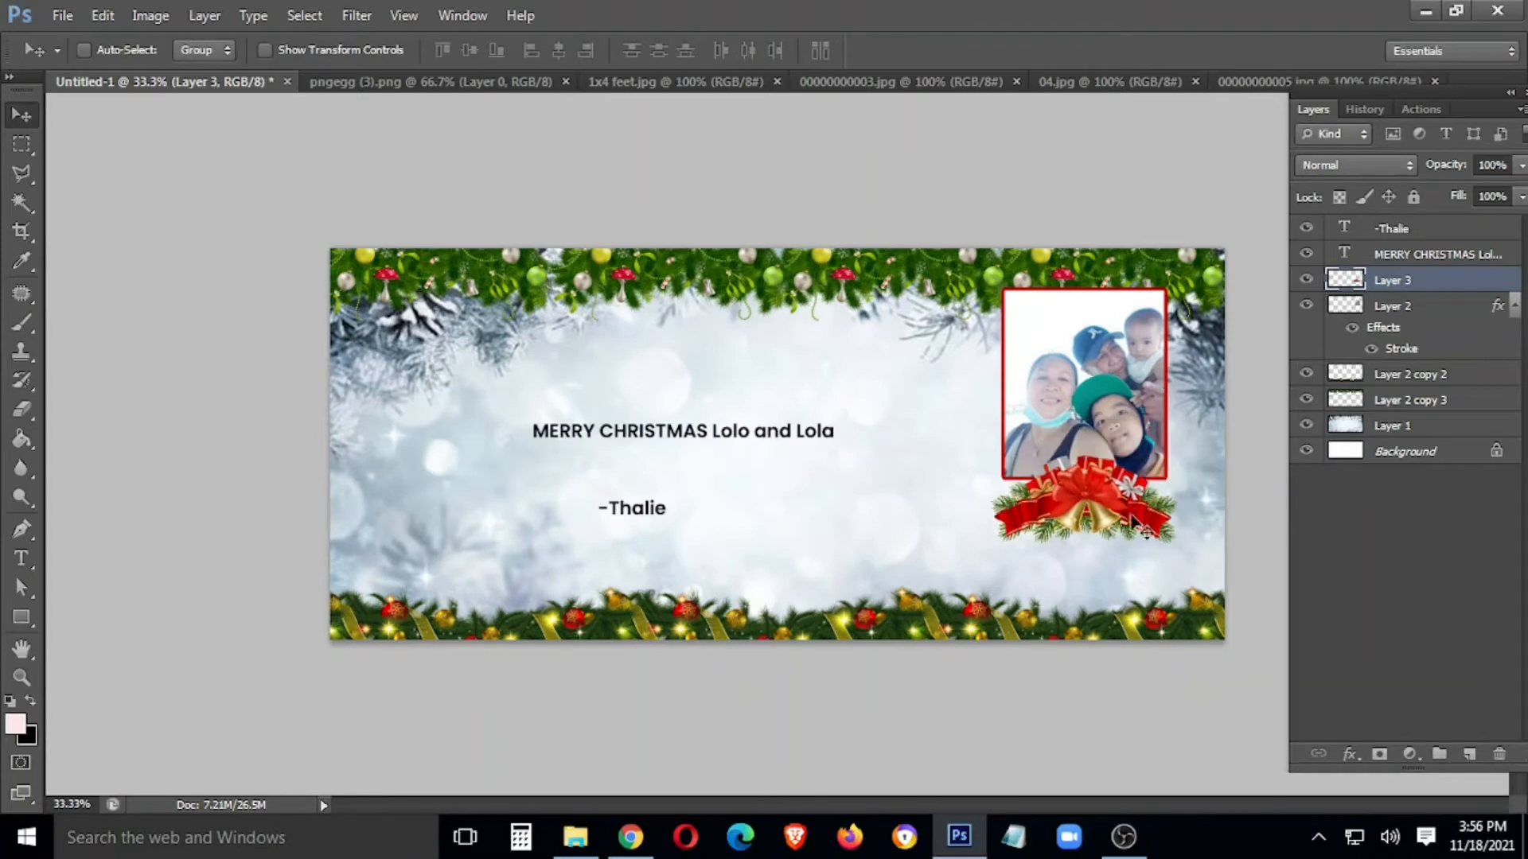
key("ctrl+t")
left_click_drag(1140, 525, 1139, 298)
key("Return")
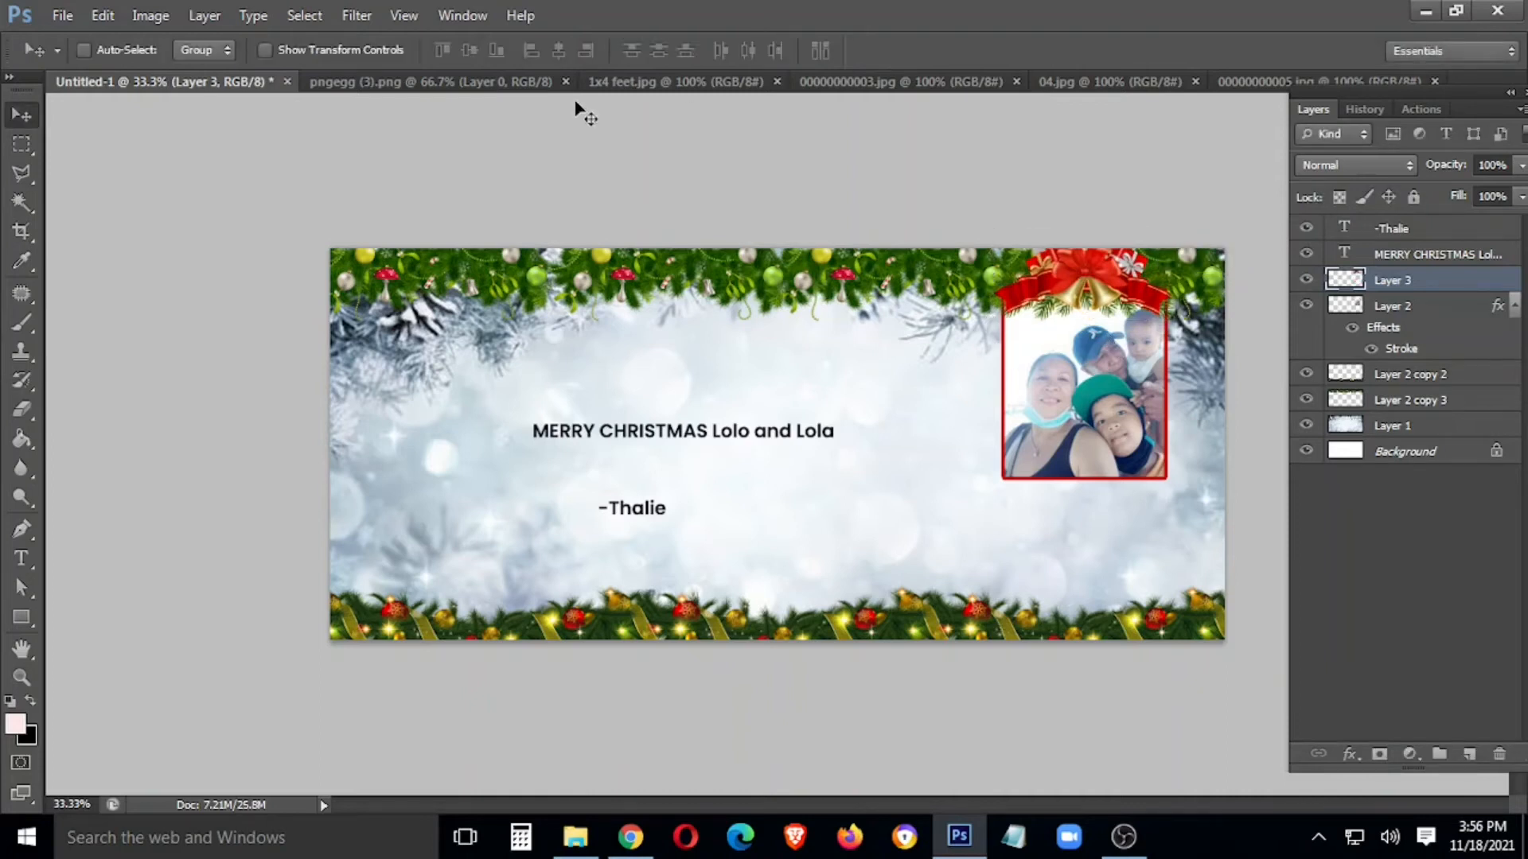
Look through the other open images for more decorations, then return to the banner.
left_click(619, 83)
left_click(479, 84)
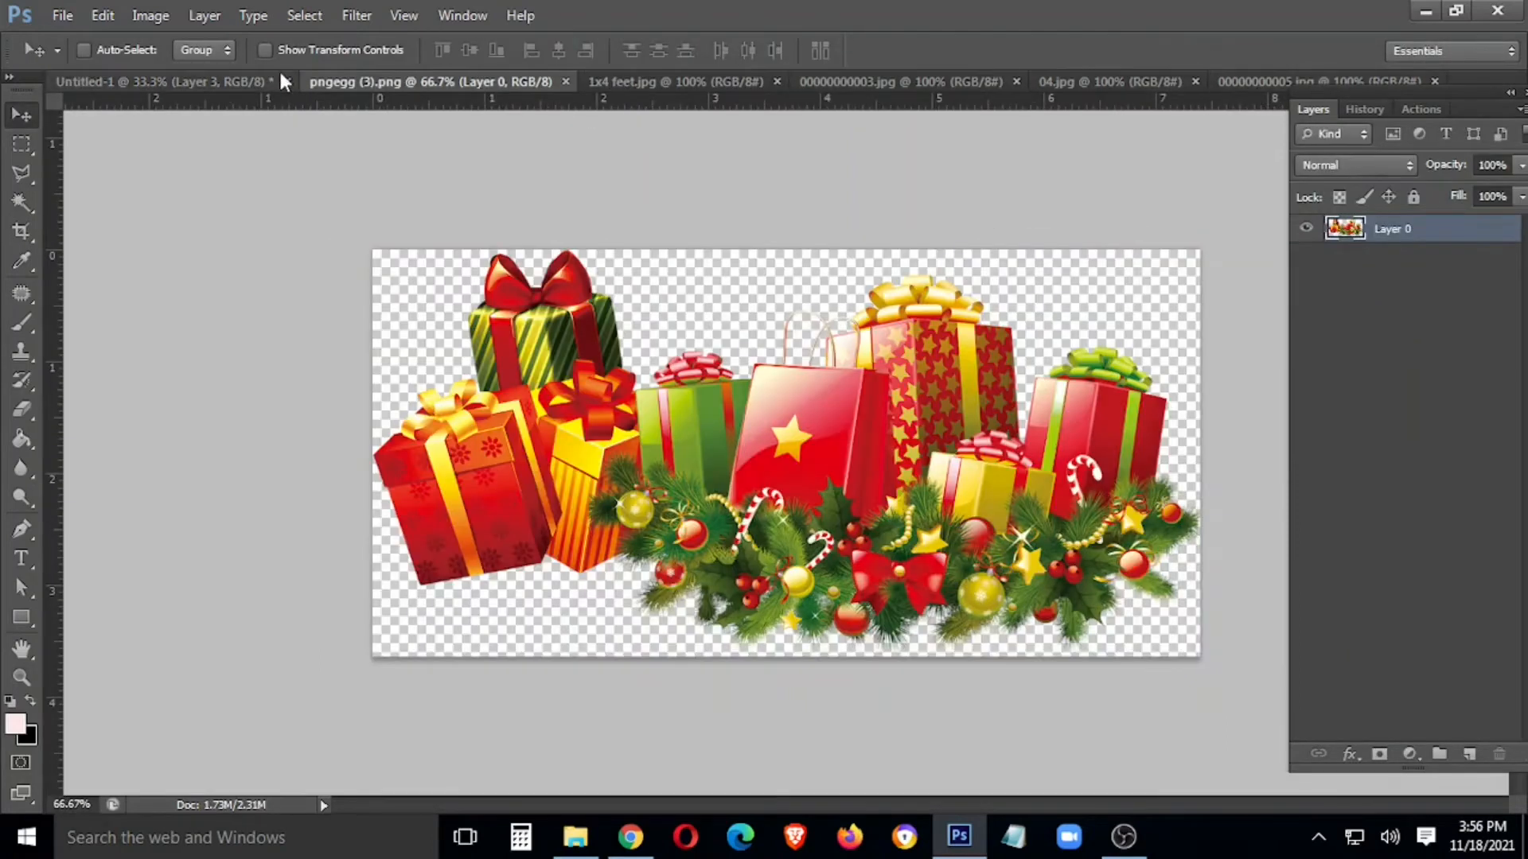
left_click(747, 82)
left_click(987, 83)
left_click(1109, 84)
left_click(1251, 76)
left_click(156, 82)
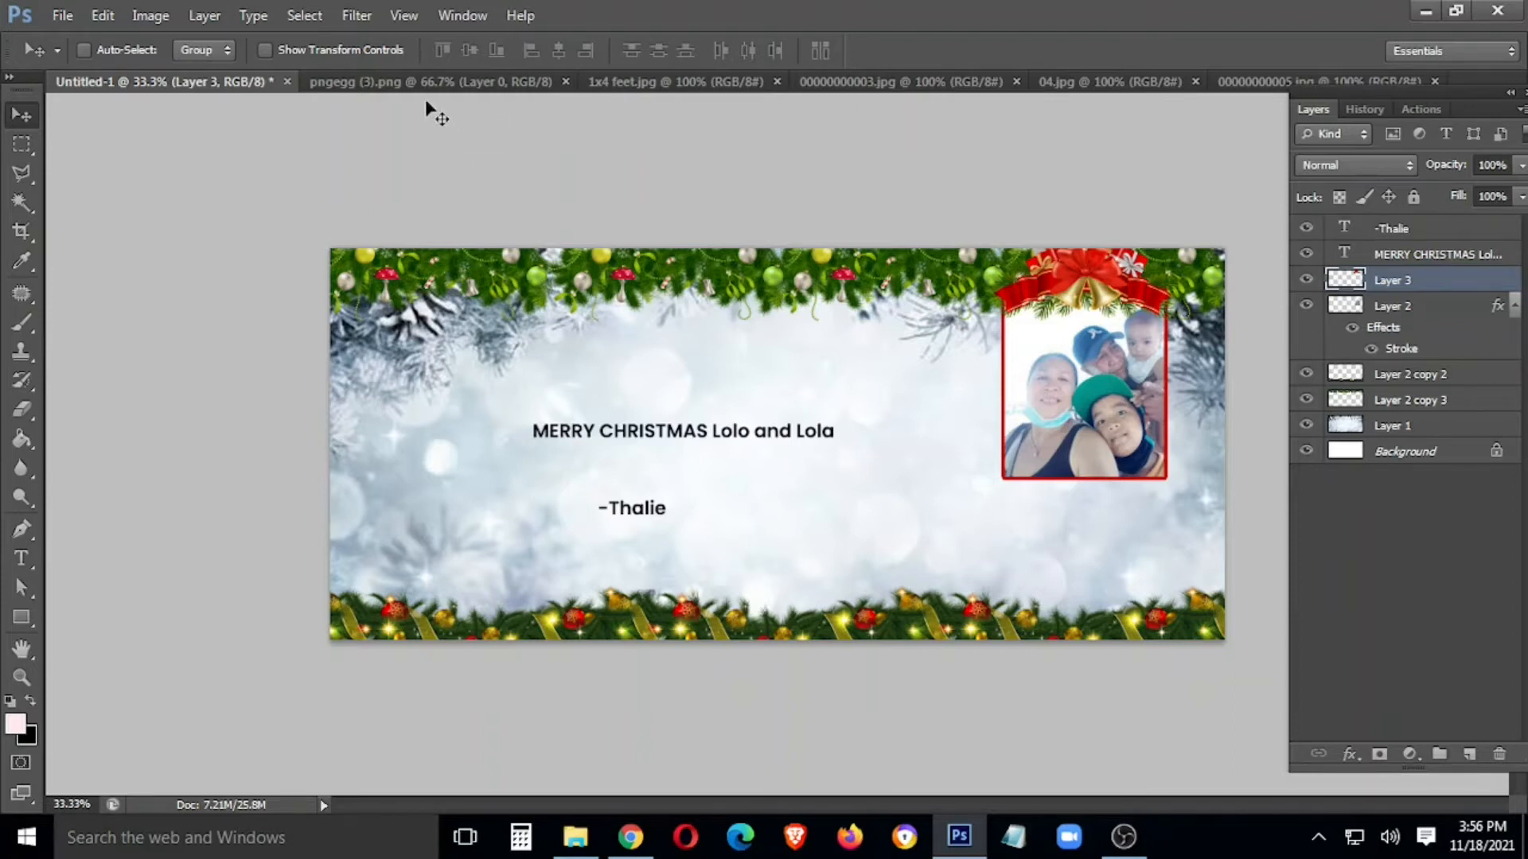
Copy the gift boxes from pngegg (3).png into the banner and place them in its lower-left corner.
left_click(406, 75)
left_click_drag(406, 75, 379, 254)
left_click_drag(1178, 569, 562, 649)
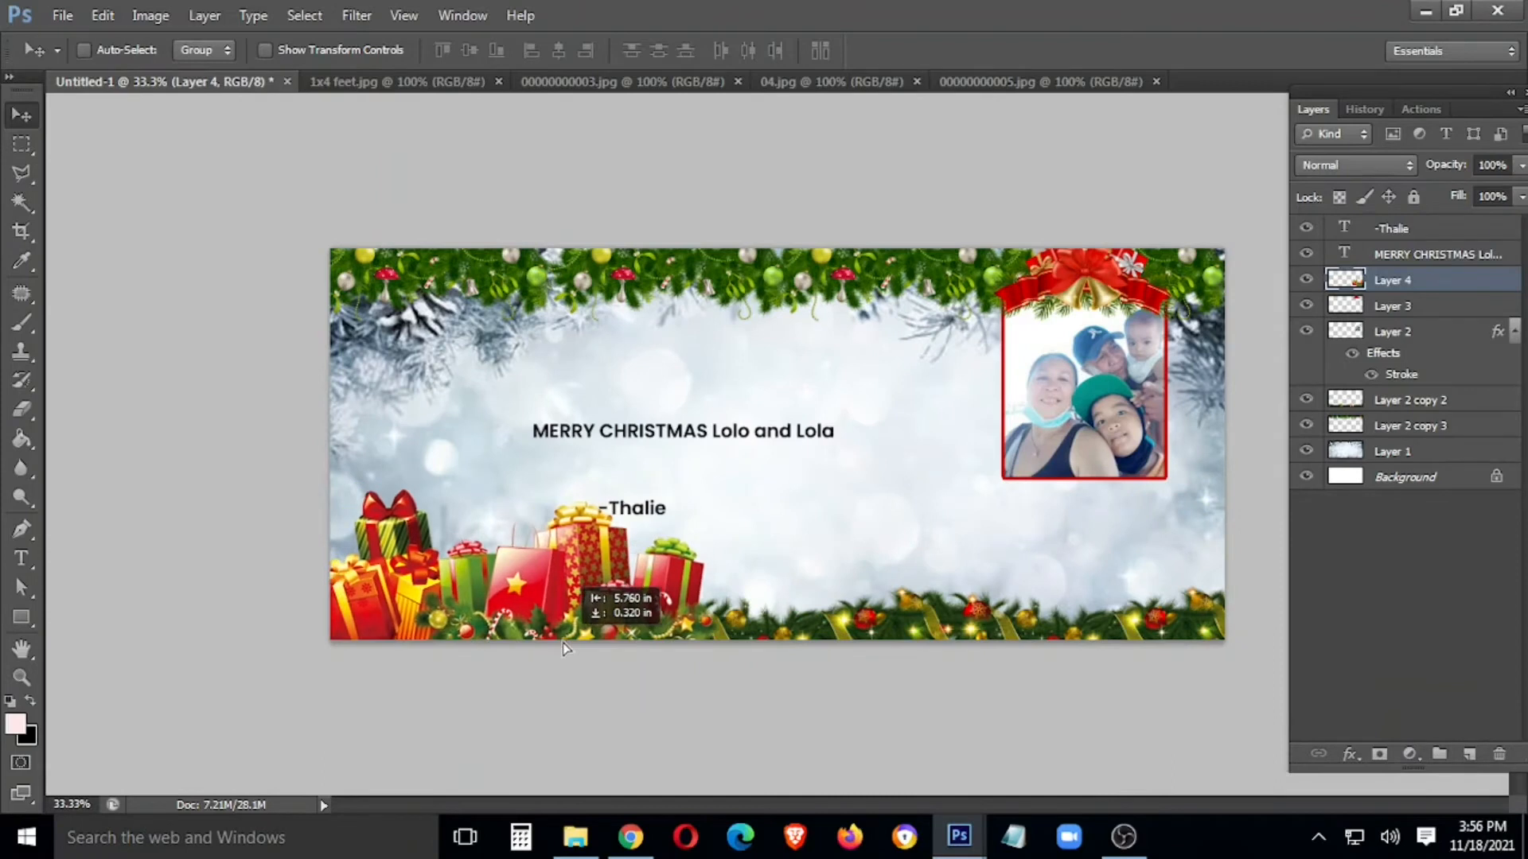
Move the MERRY CHRISTMAS Lolo and Lola text slightly up and to the left.
right_click(681, 435)
left_click(709, 442)
mouse_move(710, 442)
left_mouse_down()
mouse_move(870, 497)
mouse_move(784, 547)
mouse_move(693, 422)
left_mouse_up()
Select the photo and its bow together and move them about 0.37 in left and 0.27 in down.
right_click(1107, 360)
left_click(1118, 374)
right_click(1092, 282)
left_click(1110, 296, "shift")
left_click_drag(1117, 292, 1074, 322)
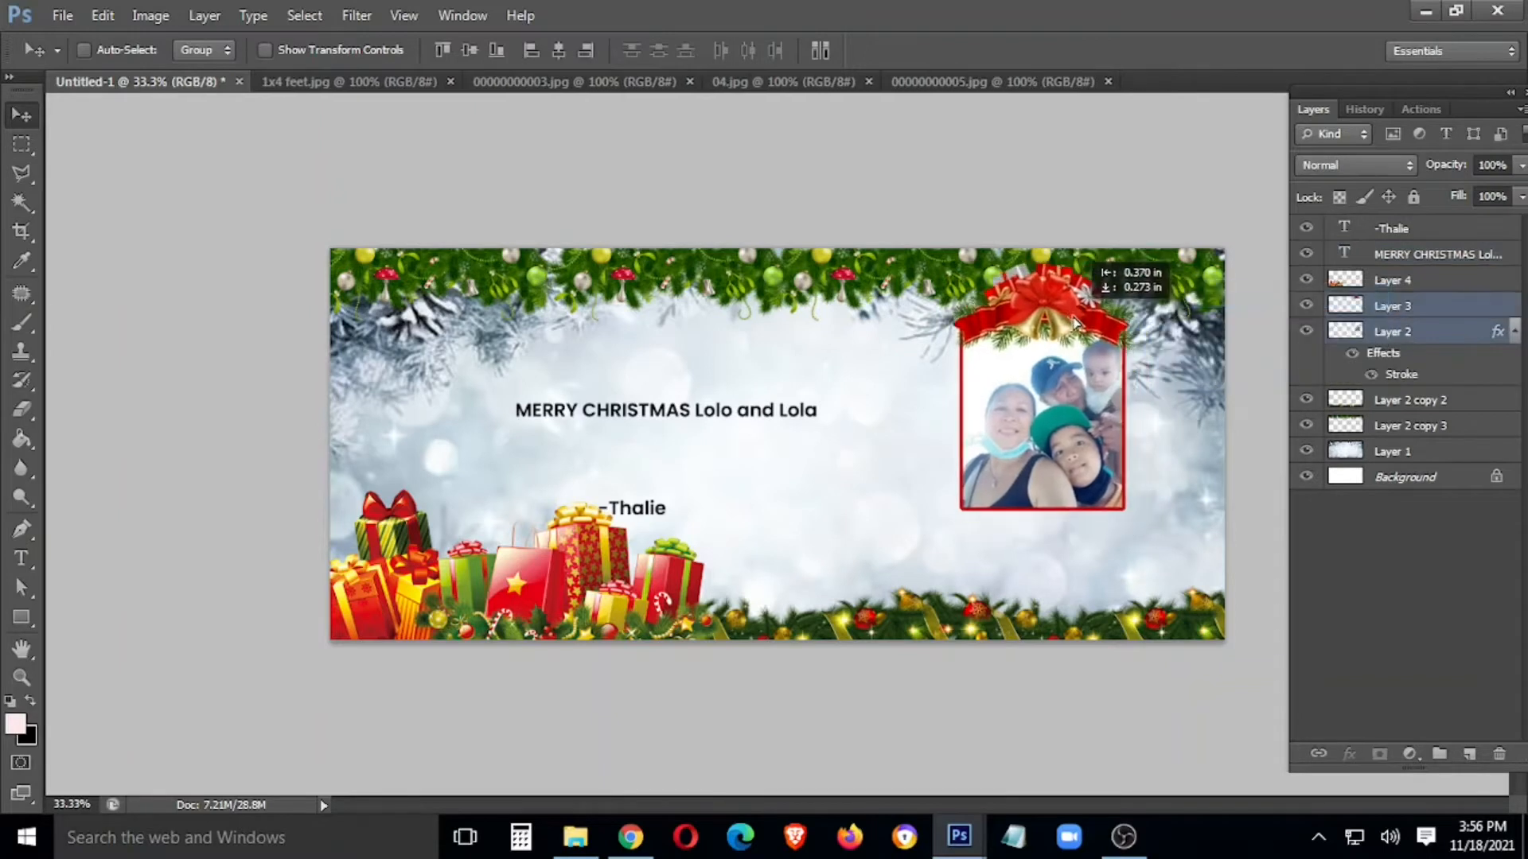
Fine-tune the size and position of the photo with its bow so the bow overlaps the top garland.
key("ctrl+t")
left_click_drag(1125, 510, 1149, 539)
key("Return")
left_click_drag(1010, 399, 1009, 378)
mouse_move(1116, 457)
left_mouse_down()
mouse_move(1081, 462)
mouse_move(1113, 462)
left_mouse_up()
key("ctrl+t")
left_click_drag(1152, 525, 1124, 504)
key("Return")
left_click(1464, 331)
right_click(1466, 329)
right_click(633, 408)
left_click(768, 433)
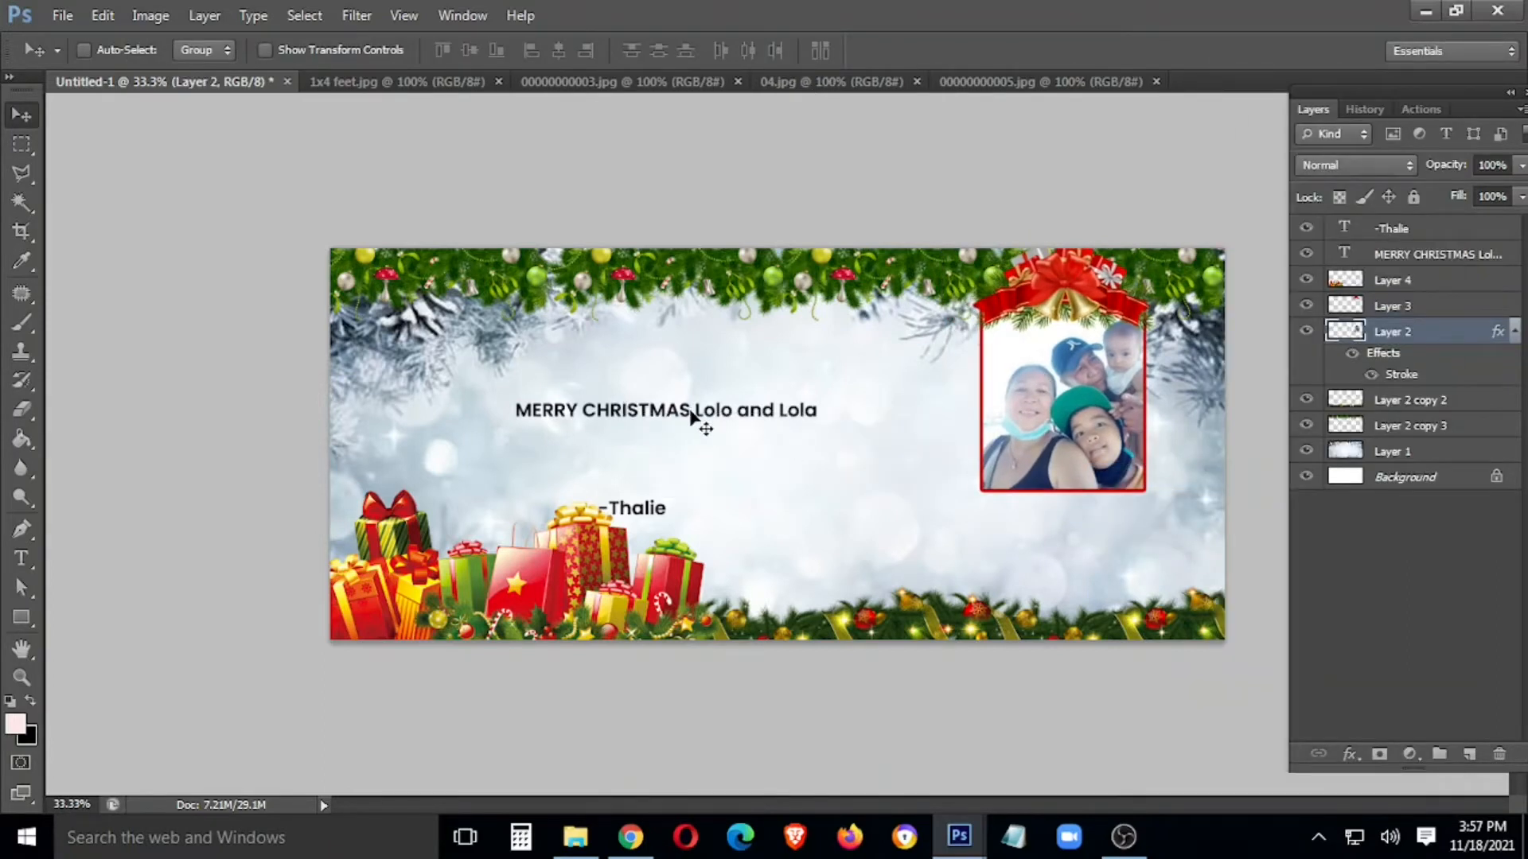
Duplicate the greeting text above the original and shorten the copy to MERRY CHRISTMAS.
right_click(691, 411)
left_click(713, 426)
key("t")
left_click_drag(687, 410, 1036, 412, "alt")
key("BackSpace")
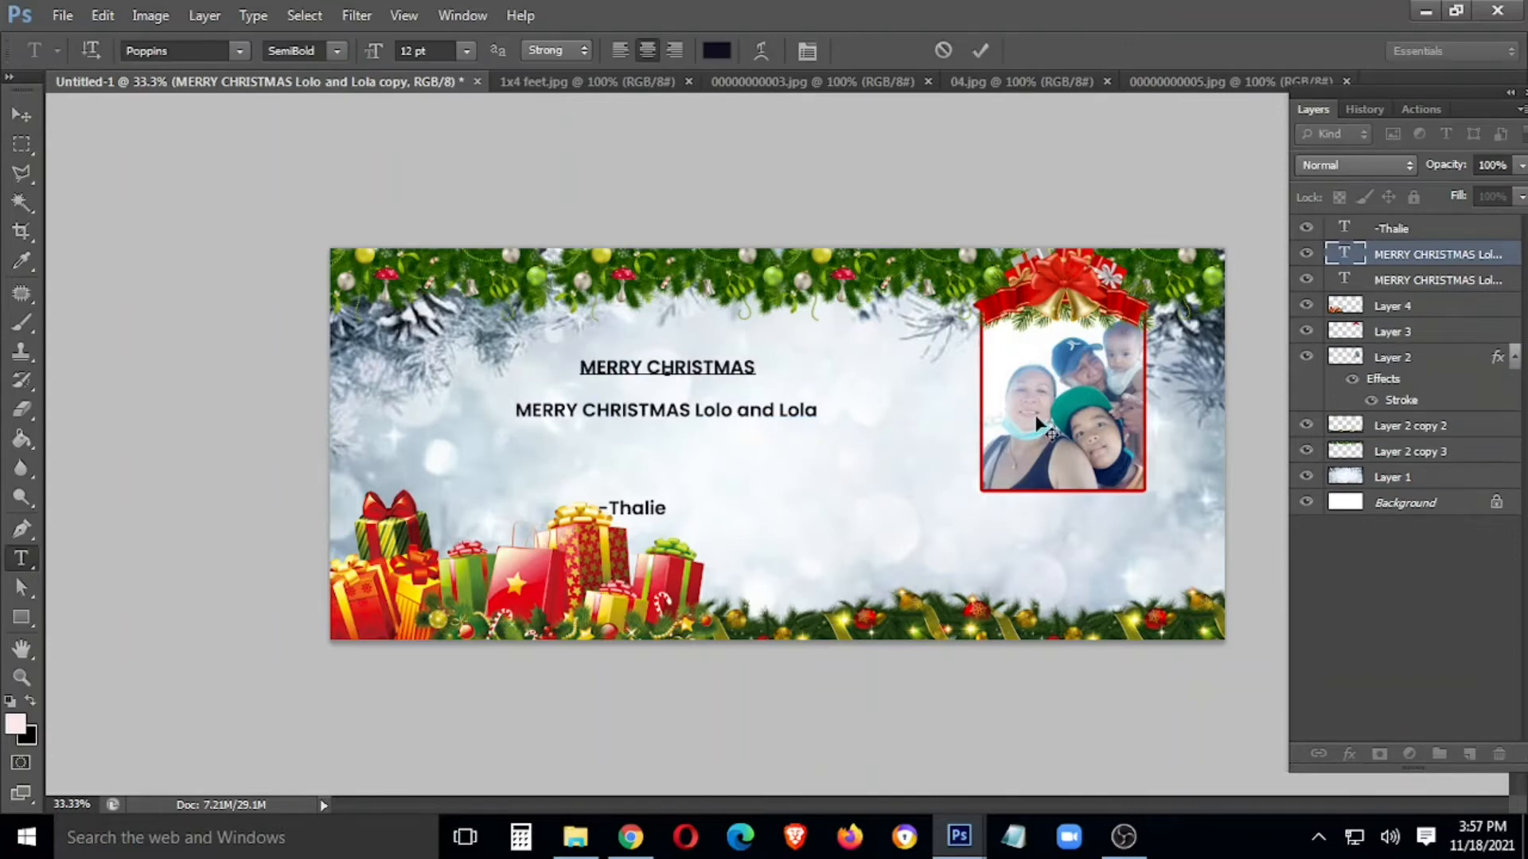
key("ctrl+Return")
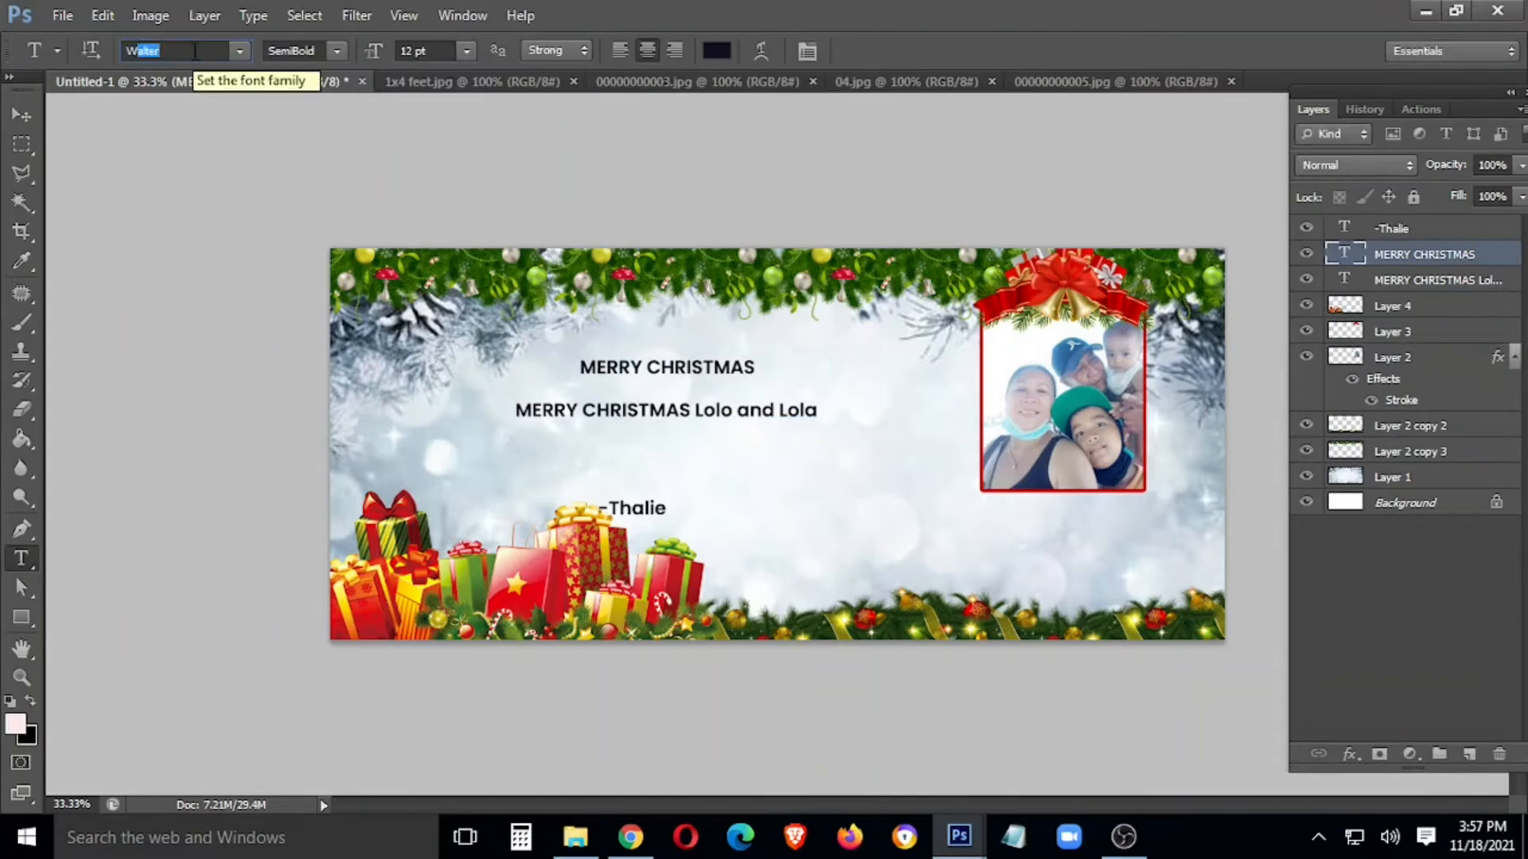
Set the copied greeting in the Watermelon Script font and retype it as "Merry Christmas".
key("Return")
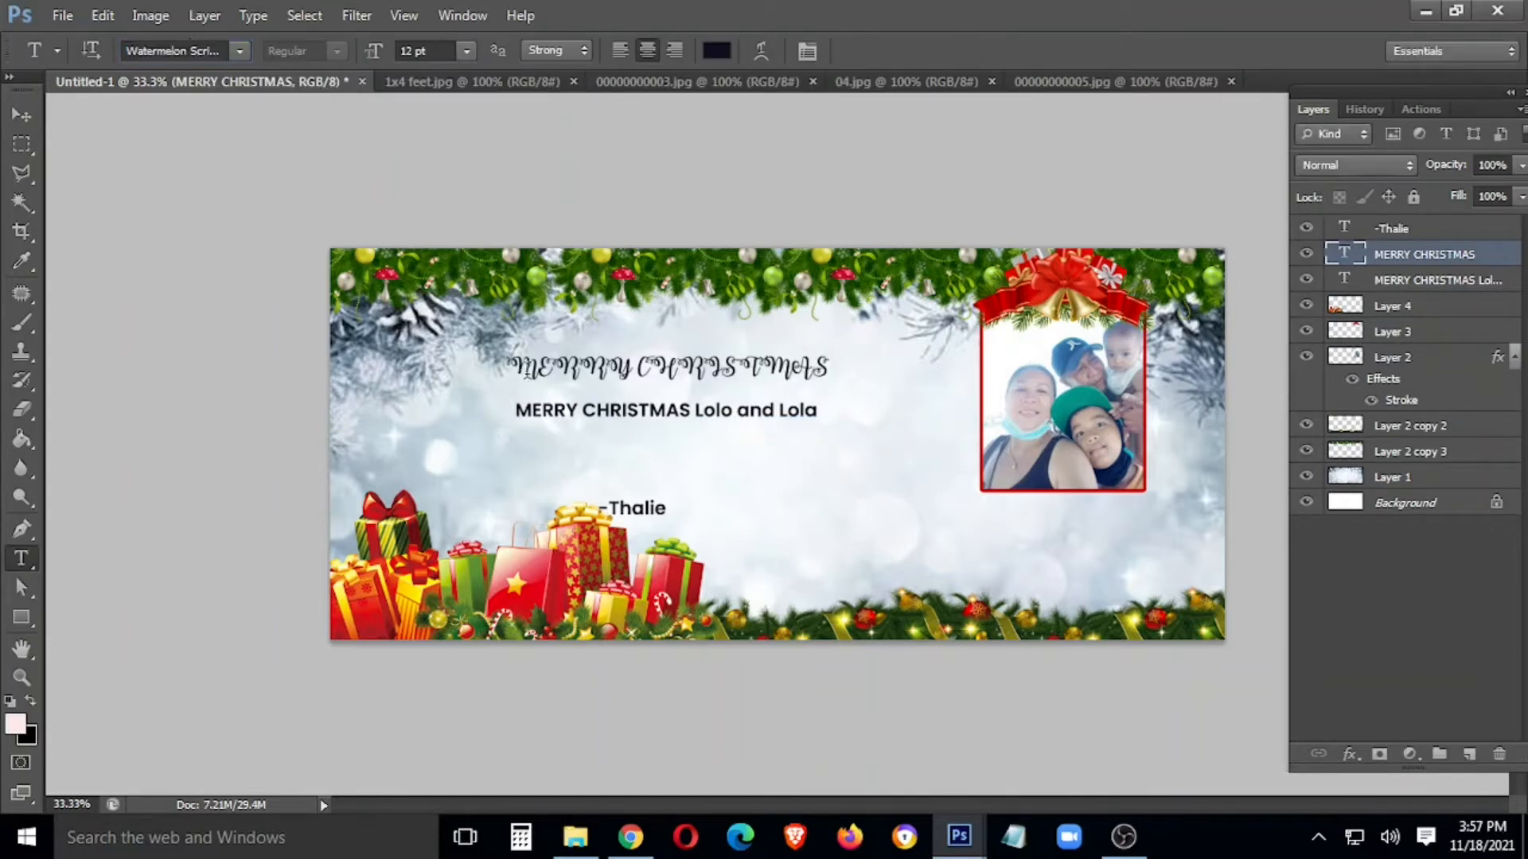
left_click_drag(549, 366, 924, 383)
key("ctrl+a")
type("Merr")
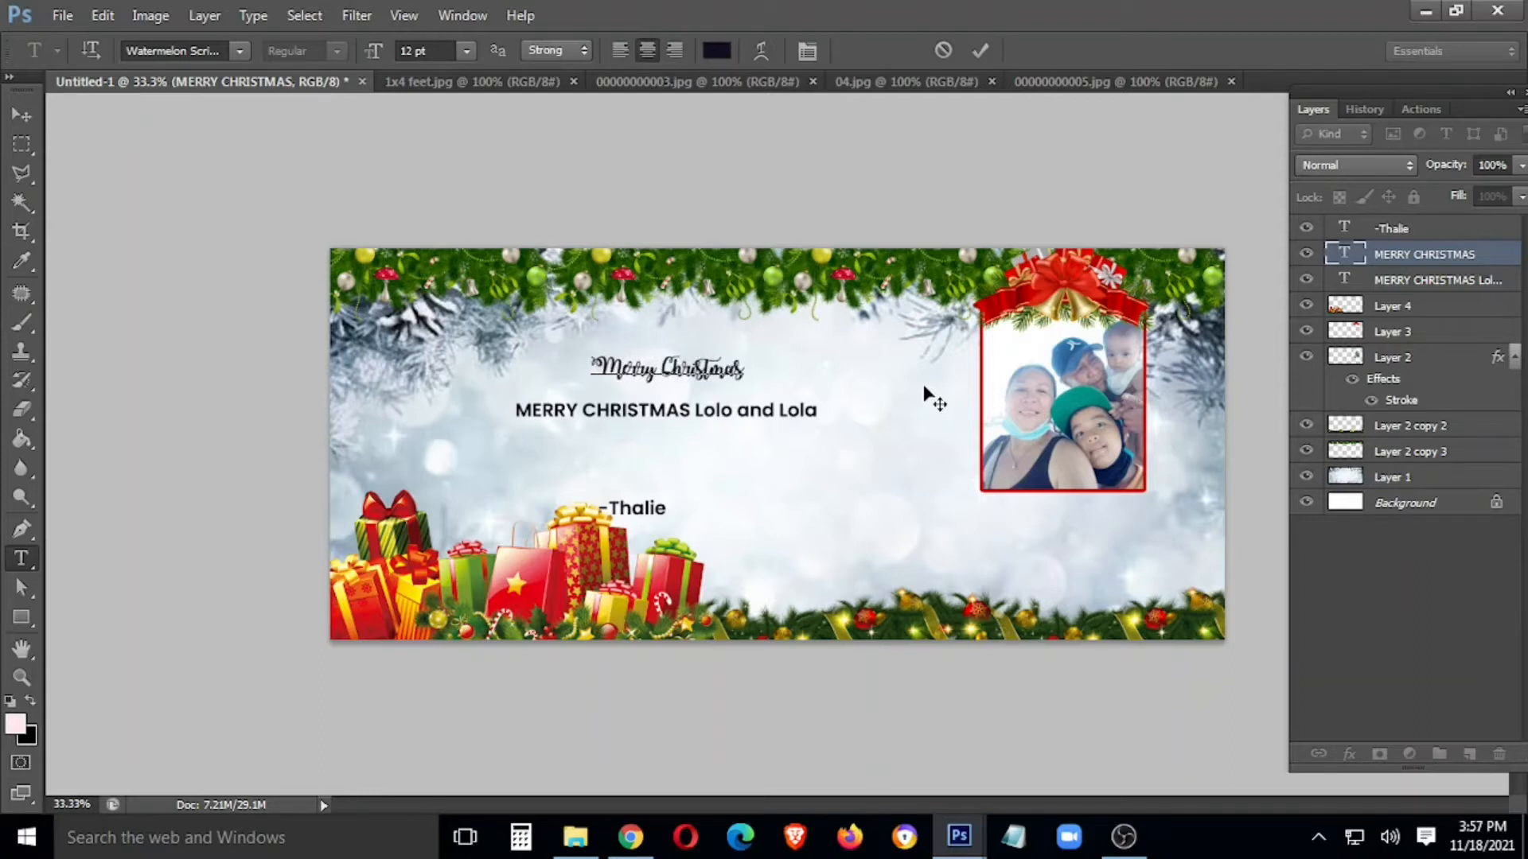
key("ctrl+Return")
Enlarge the Merry Christmas text to about 200% and move it over the photo's lower edge.
key("ctrl+t")
left_click_drag(762, 385, 864, 423)
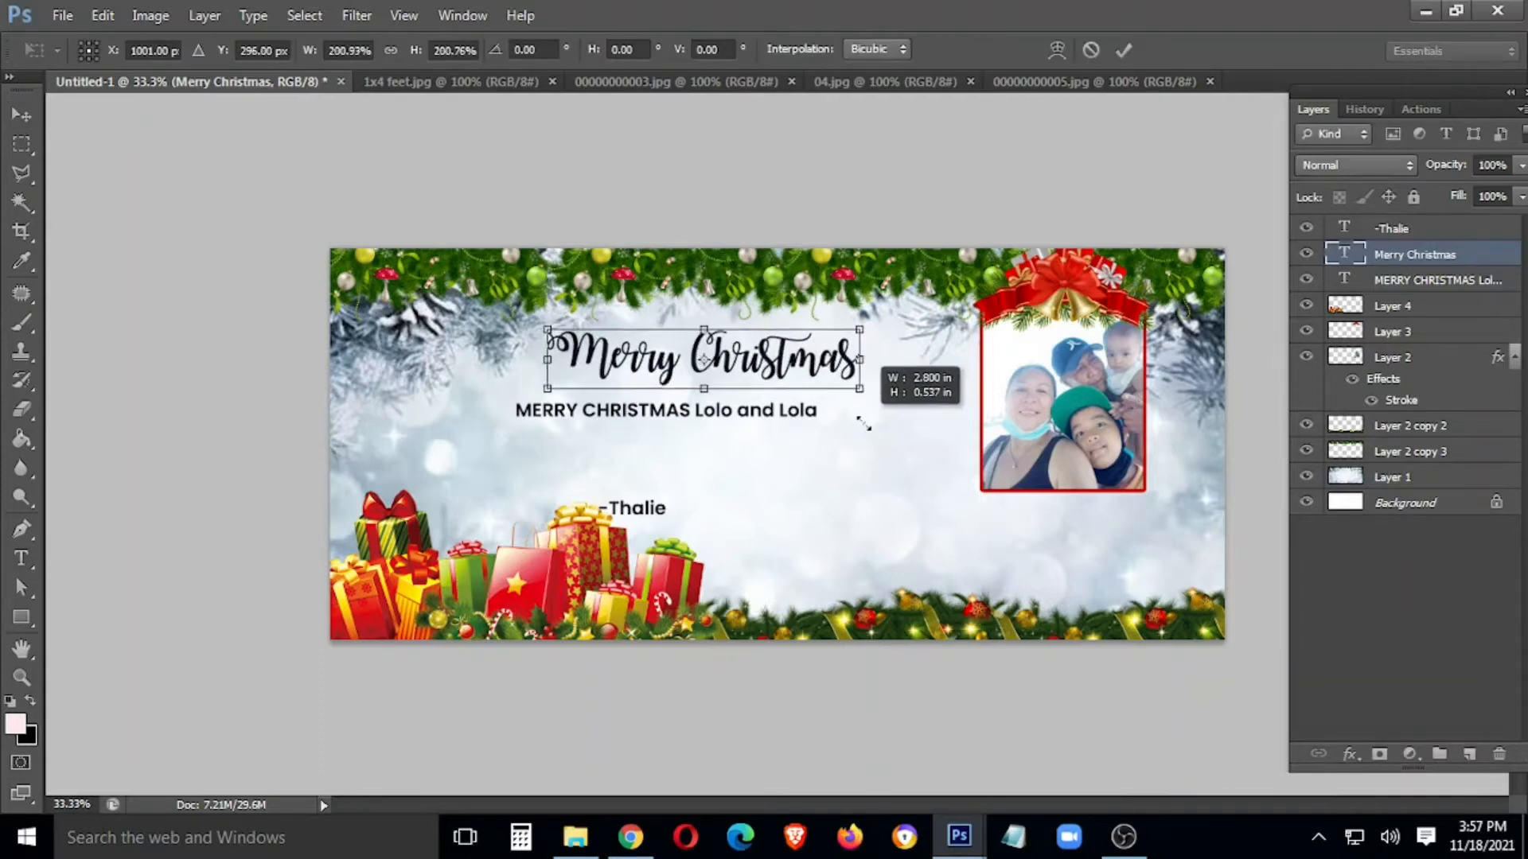
key("Return")
key("v")
left_click_drag(820, 357, 1149, 497)
Apply a dark green (2b5900) color overlay to the Merry Christmas text.
right_click(1424, 256)
left_click(1177, 116)
left_click(131, 339)
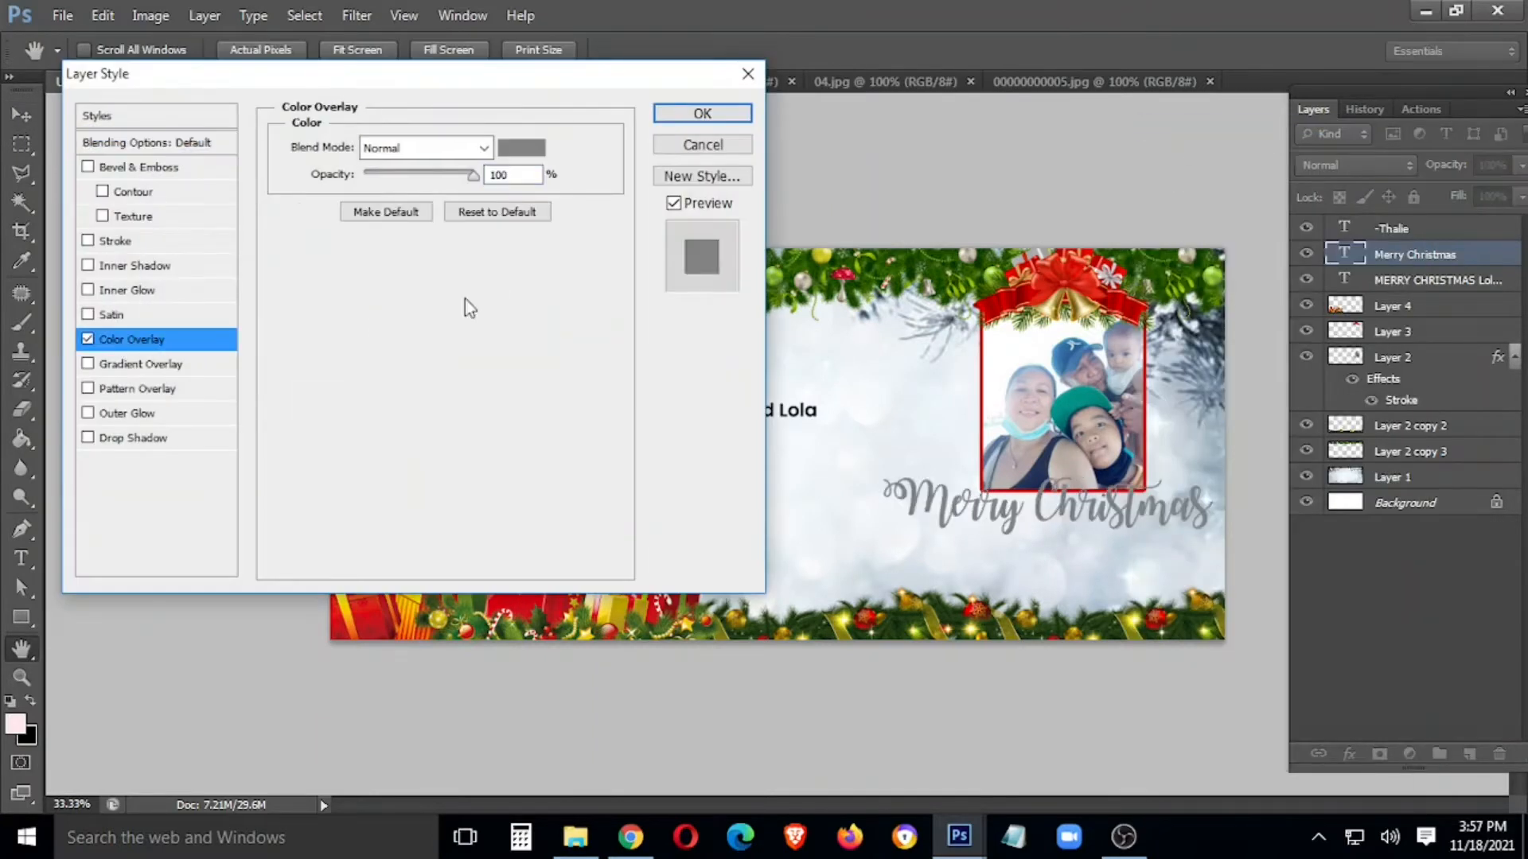
left_click(519, 150)
left_click(847, 243)
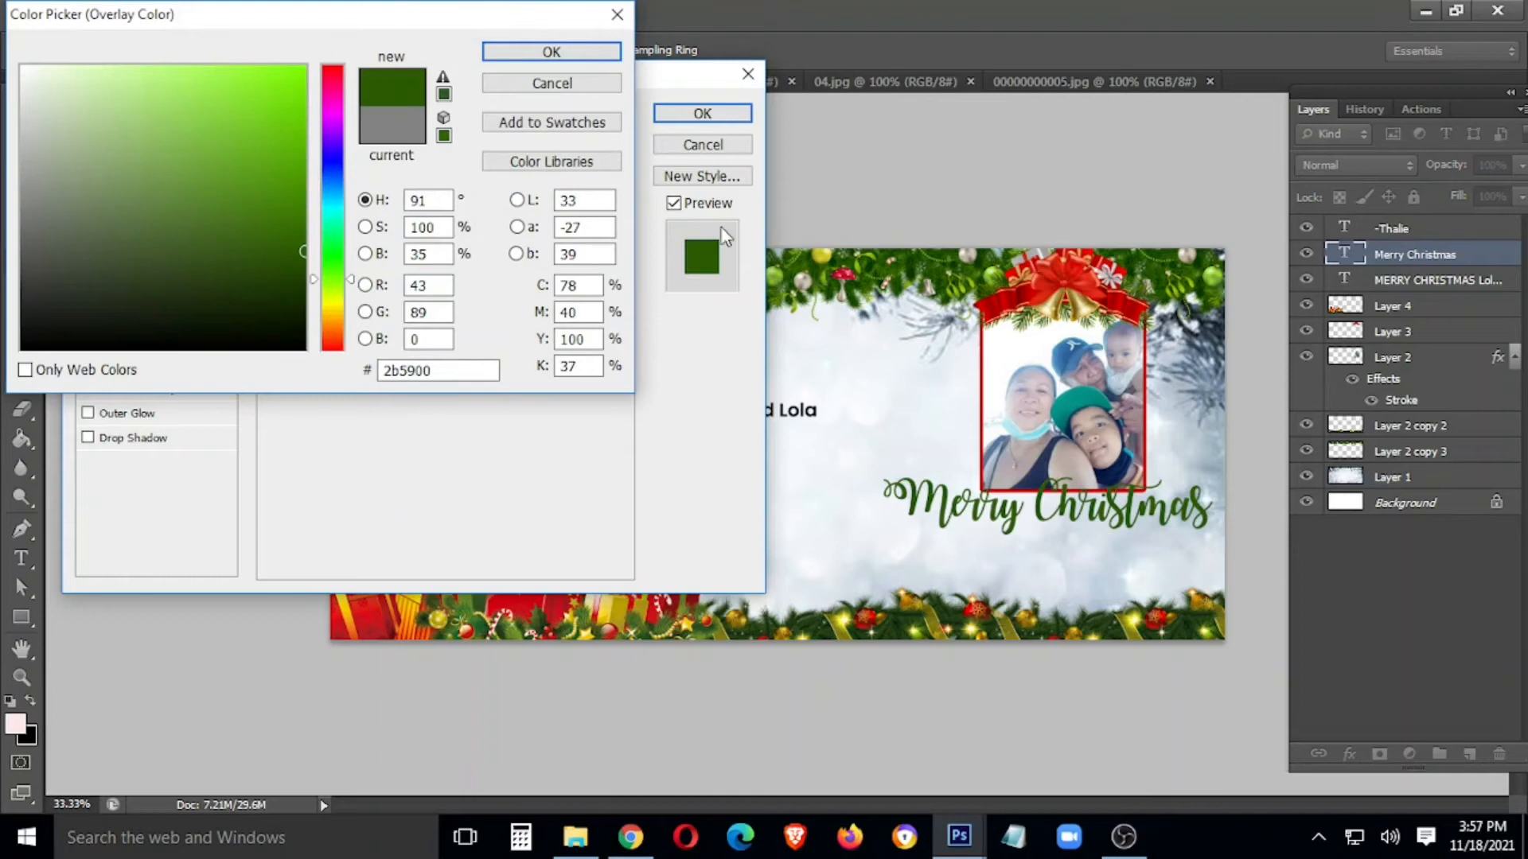
left_click(588, 54)
Add a 5 px outside stroke in yellow (fffd64) to the Merry Christmas text.
left_click(119, 239)
left_click(289, 323)
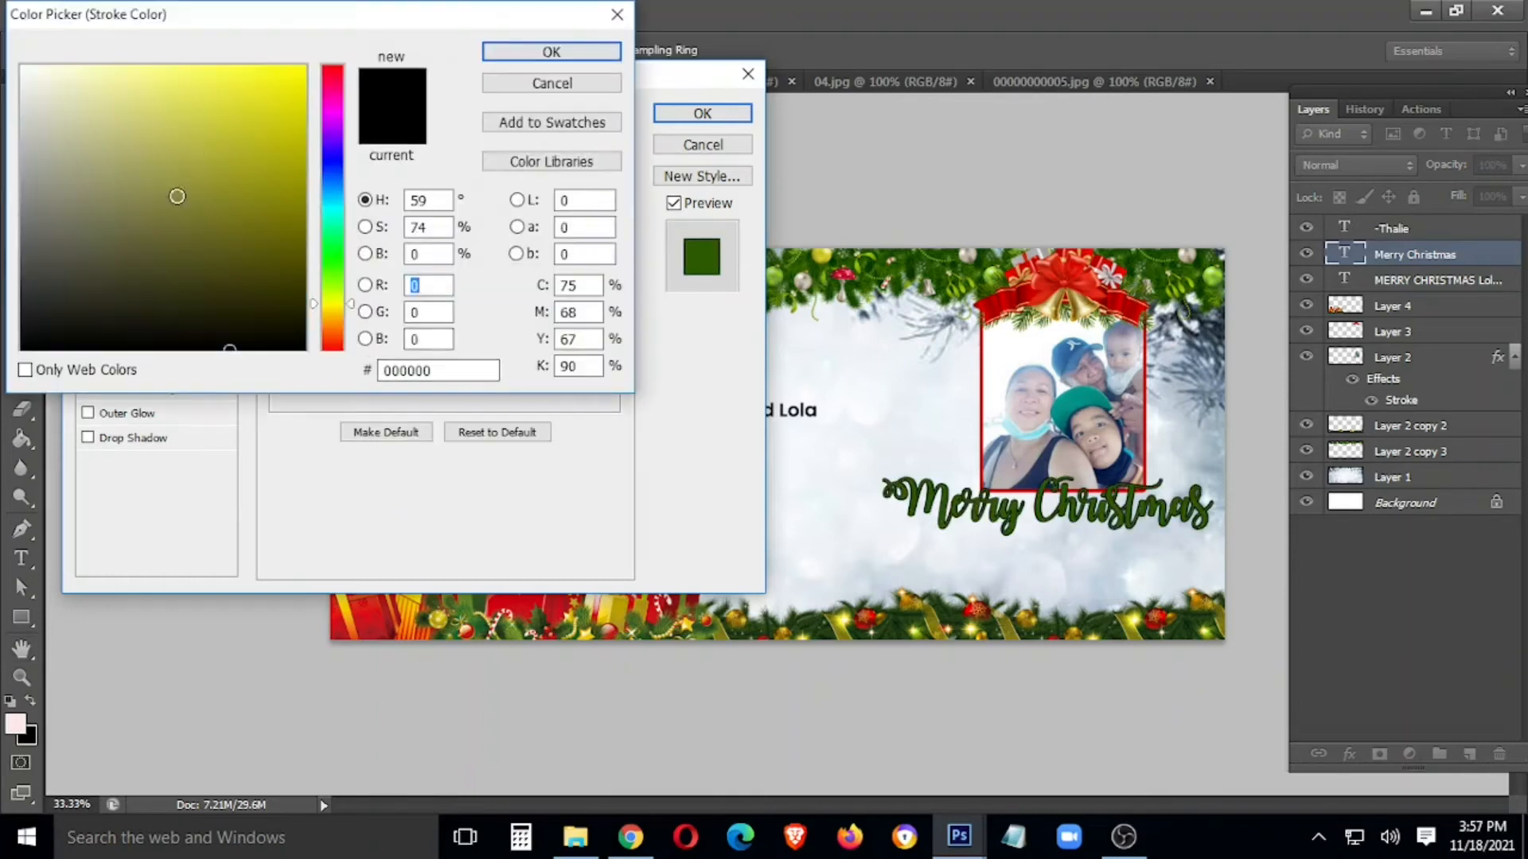
left_click_drag(176, 196, 481, 80)
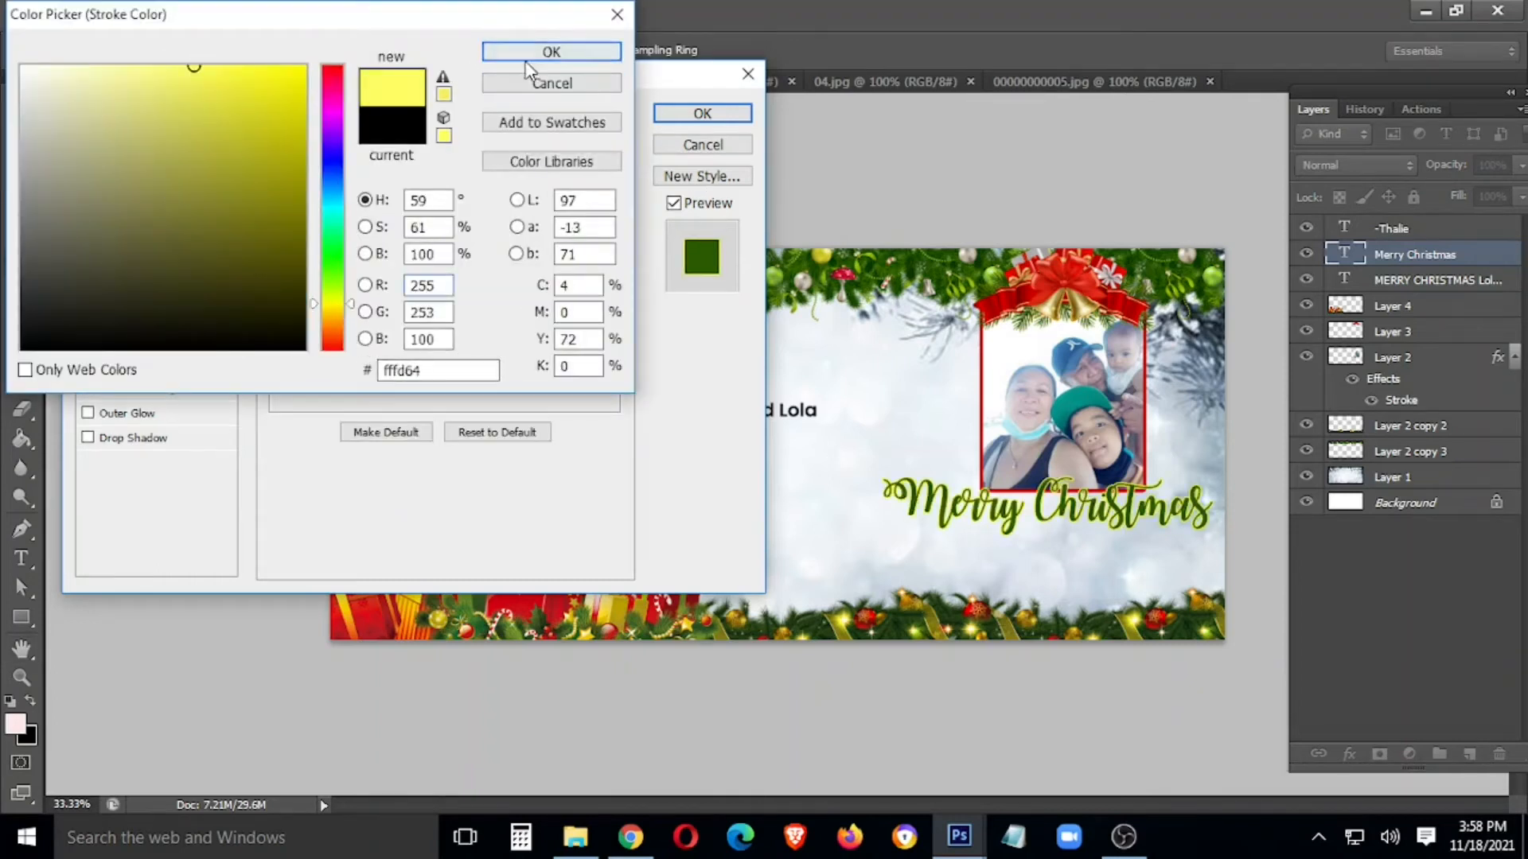
left_click(551, 52)
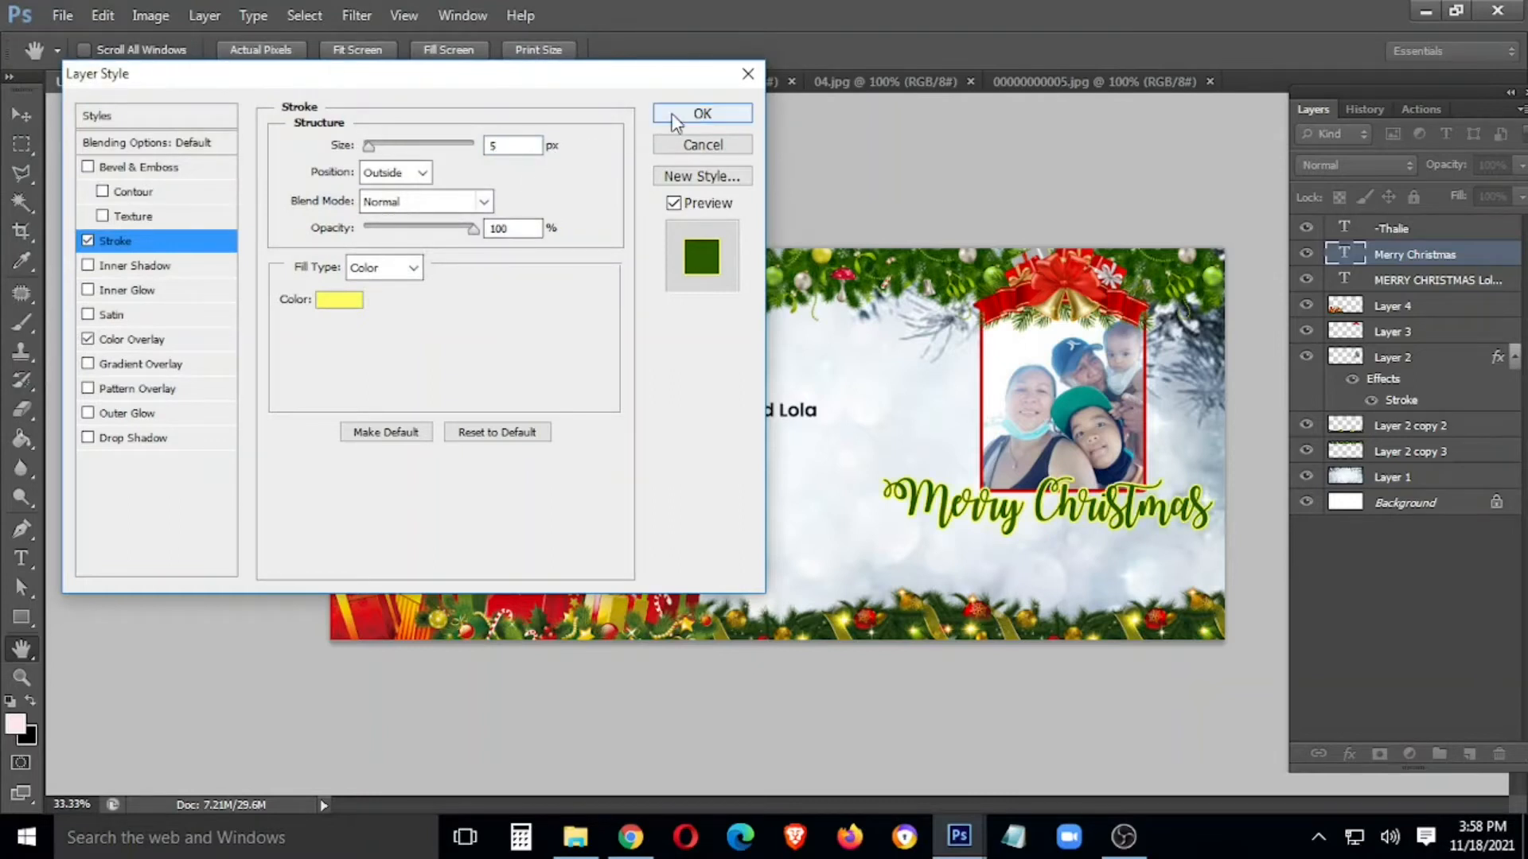
left_click(676, 119)
Shorten the original greeting to "Lolo and Lola" and set it in the ChopinScript font.
key("t")
left_click_drag(699, 414, 416, 419)
key("BackSpace")
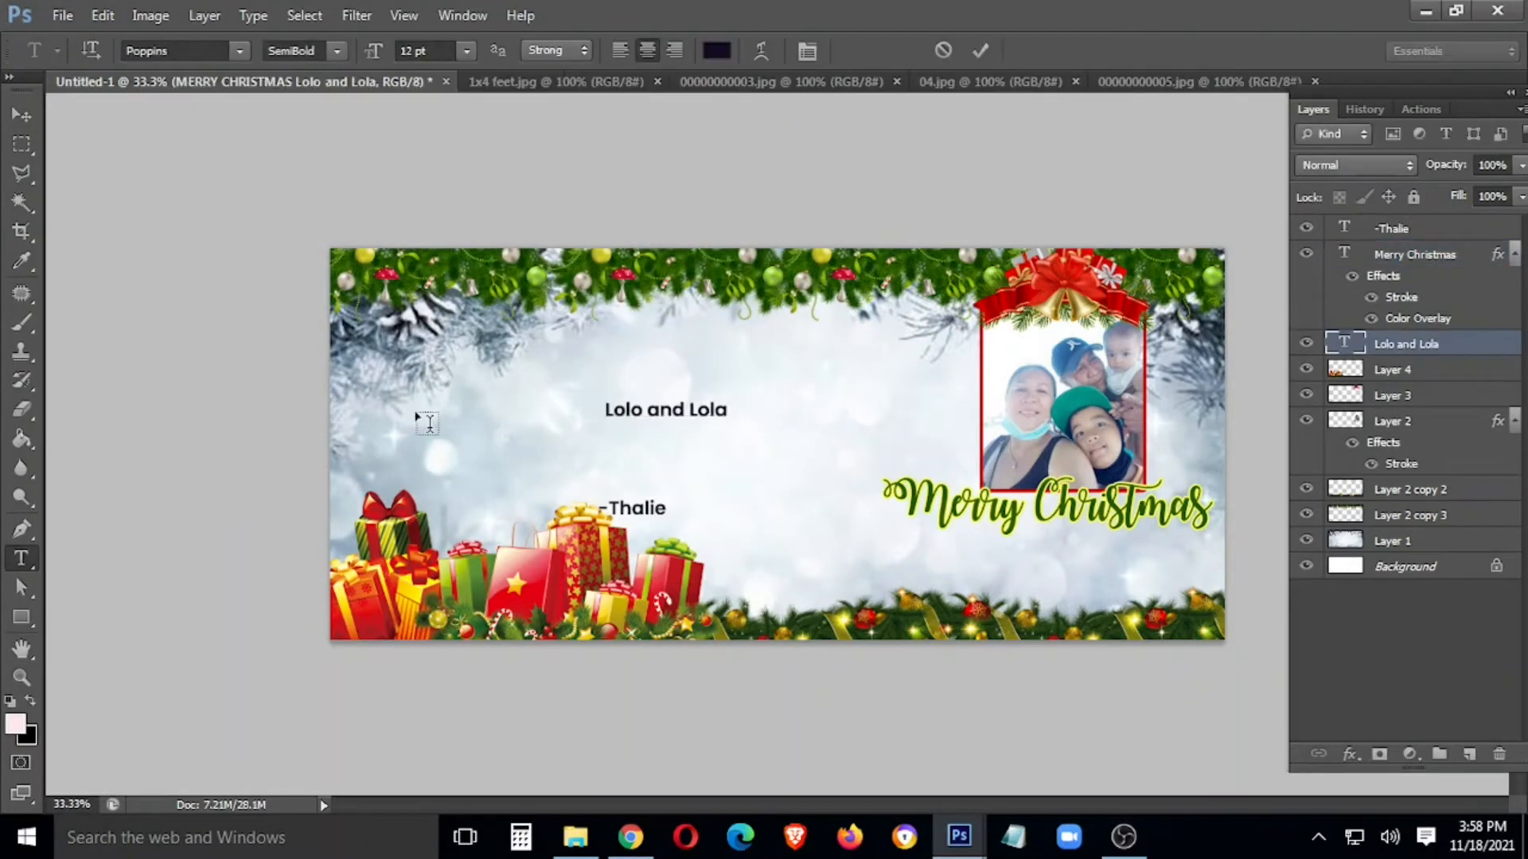
left_click(185, 49)
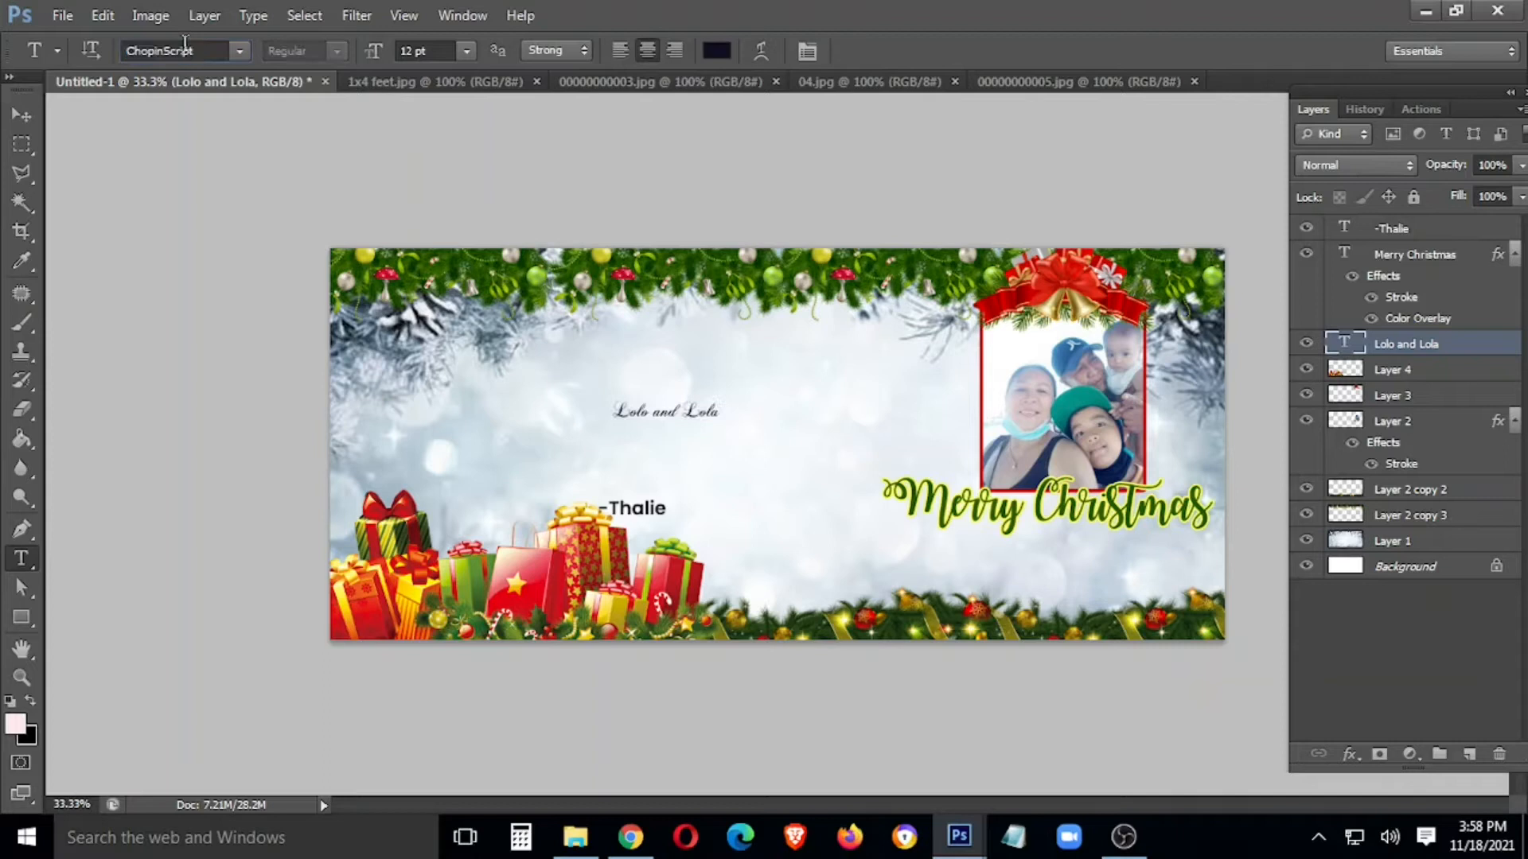
Enlarge the Lolo and Lola text and place it below the Merry Christmas text.
key("ctrl+t")
left_click_drag(721, 428, 1121, 565)
key("Return")
Select both the Merry Christmas and Lolo and Lola texts and shrink them together to fit under the photo.
right_click(1125, 513)
left_click(1162, 528)
right_click(1134, 573)
left_click(1146, 580, "shift")
key("ctrl+t")
left_click_drag(1216, 473, 1175, 489)
key("Return")
Add an exclamation mark to the Merry Christmas text and shift the lettering slightly right under the photo.
key("t")
left_click(1163, 507)
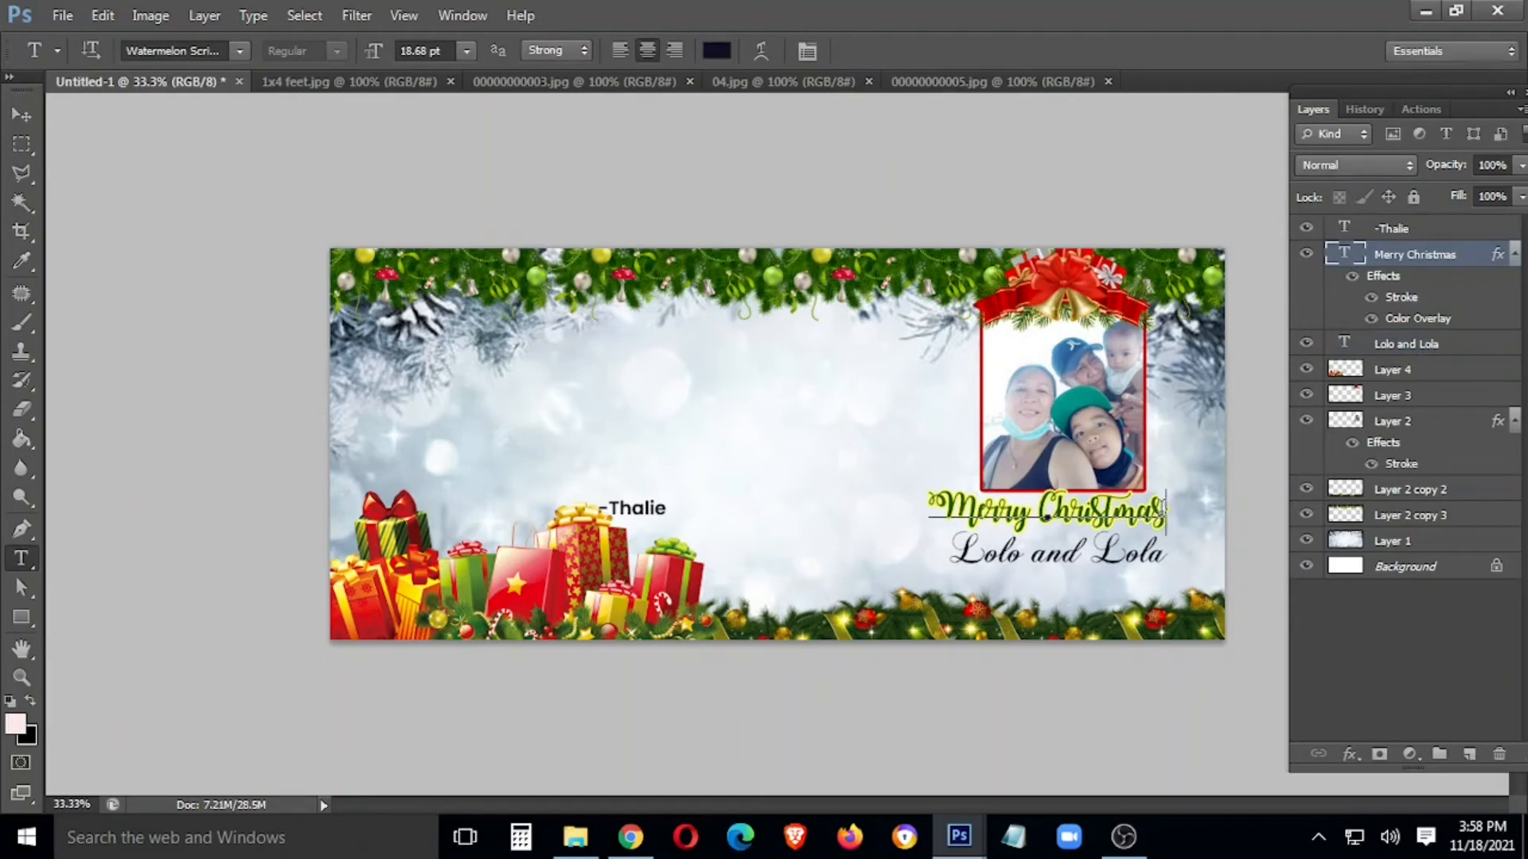
type("!")
key("ctrl+Return")
key("v")
left_click_drag(1087, 556, 1129, 561)
right_click(1435, 343)
left_click(1186, 119)
left_click(131, 339)
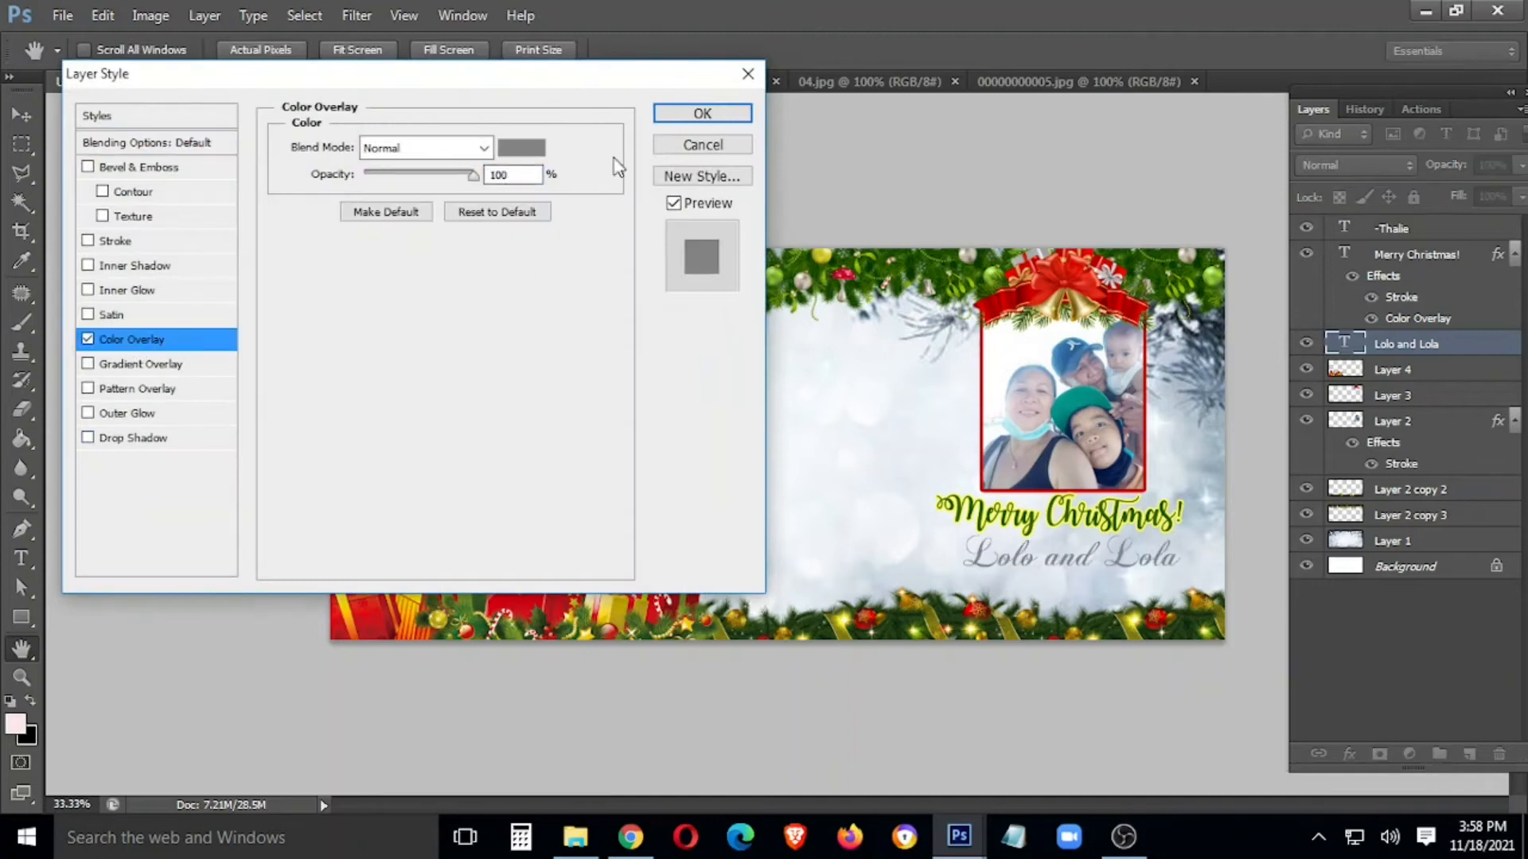
left_click(702, 113)
Copy the layer style of the Merry Christmas! text onto the Lolo and Lola text.
left_click(1416, 255)
right_click(1416, 255)
left_click(1240, 621)
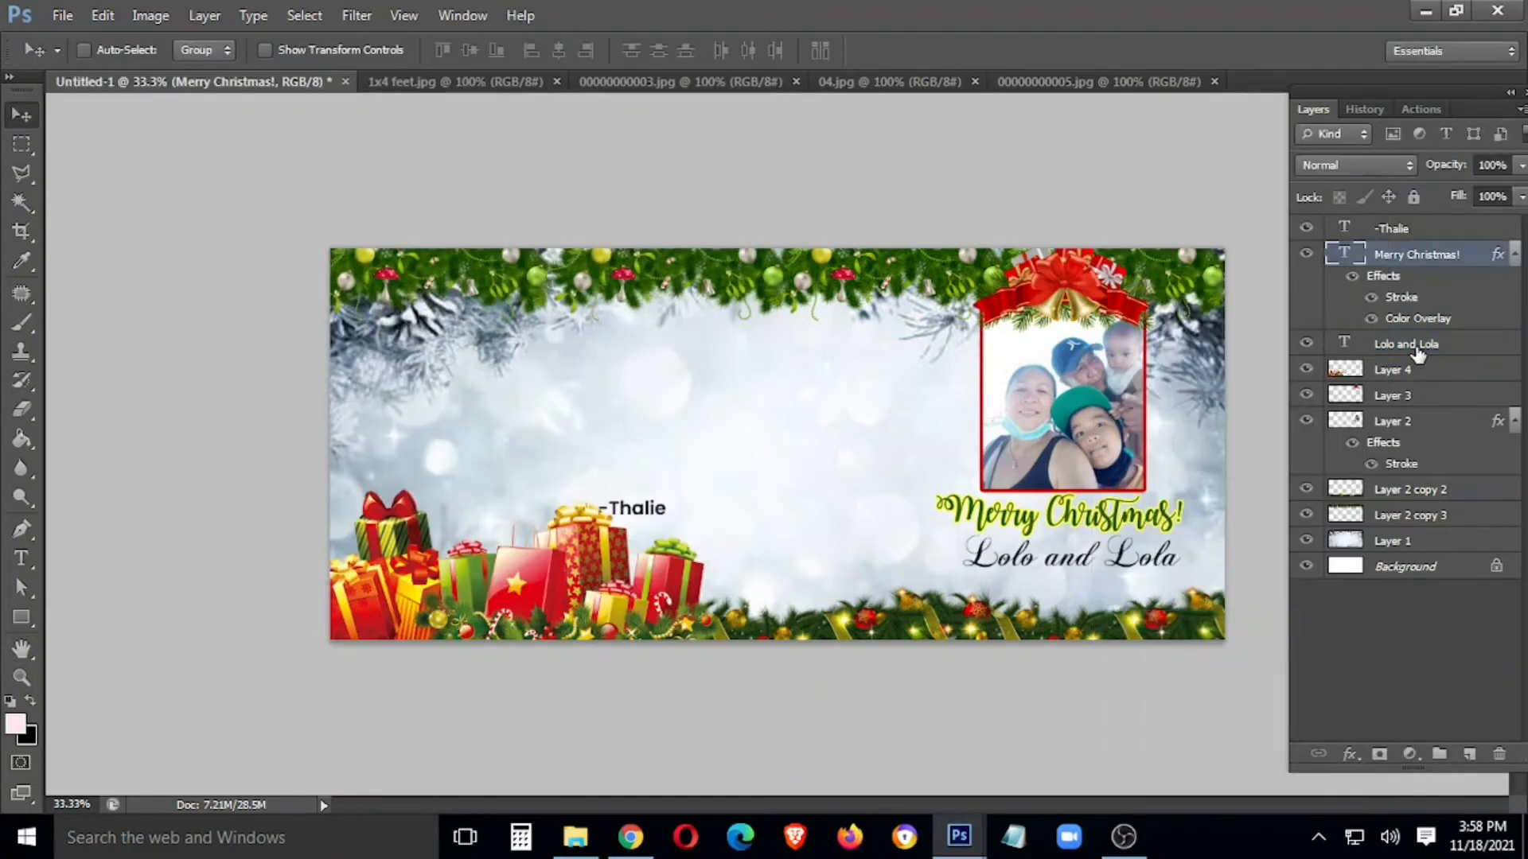
right_click(1418, 352)
left_click(1220, 639)
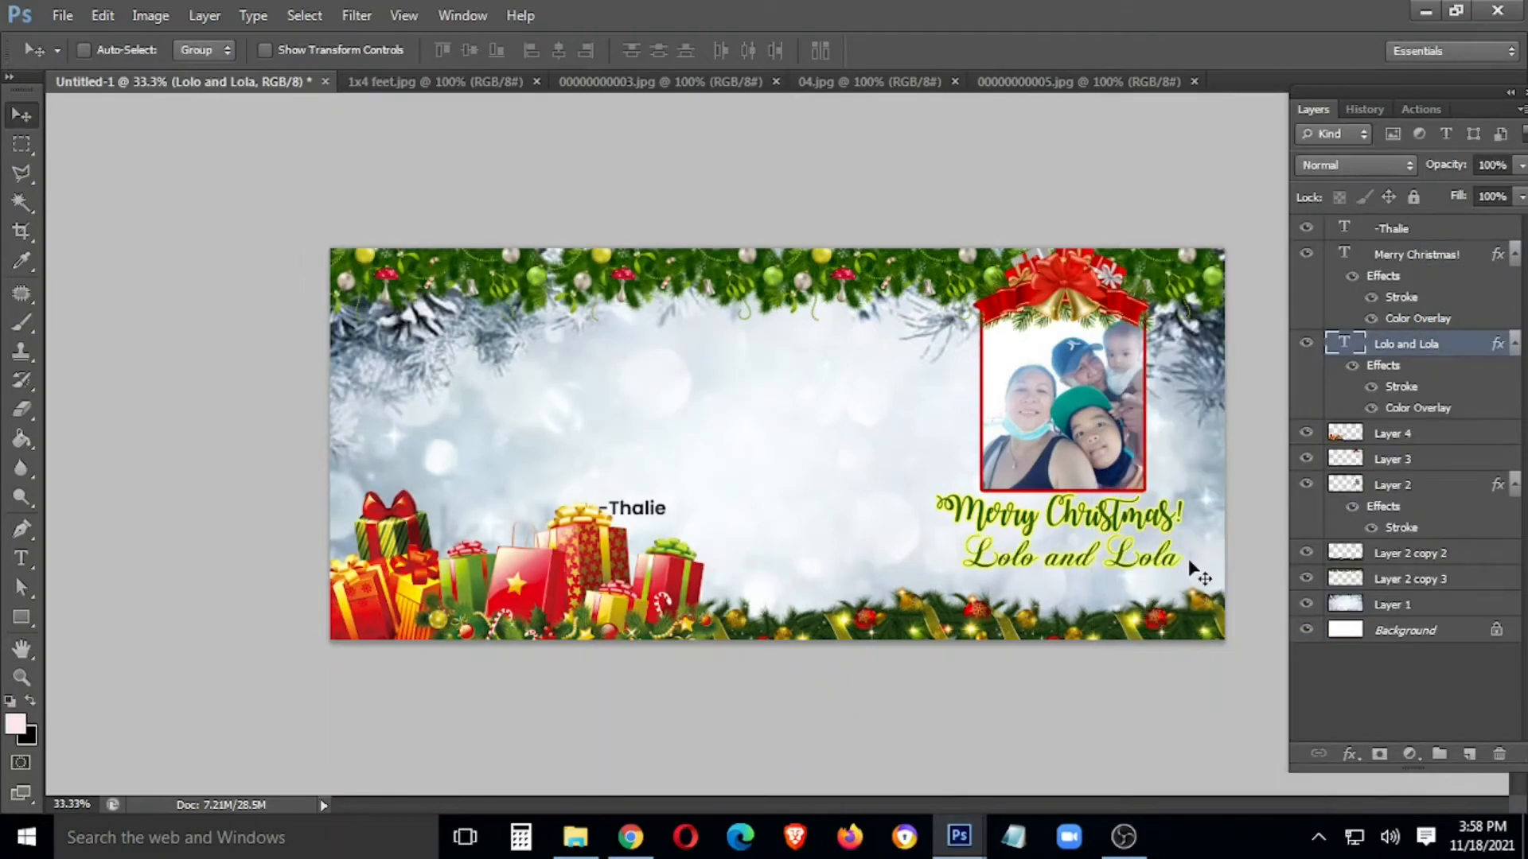
Enlarge the Lolo and Lola text to about the width of the Merry Christmas! line above it.
key("ctrl+t")
left_click_drag(1170, 557, 1035, 557)
key("Return")
Replace "and" with "&" in the Lolo and Lola text and recentre it under the greeting.
type("t")
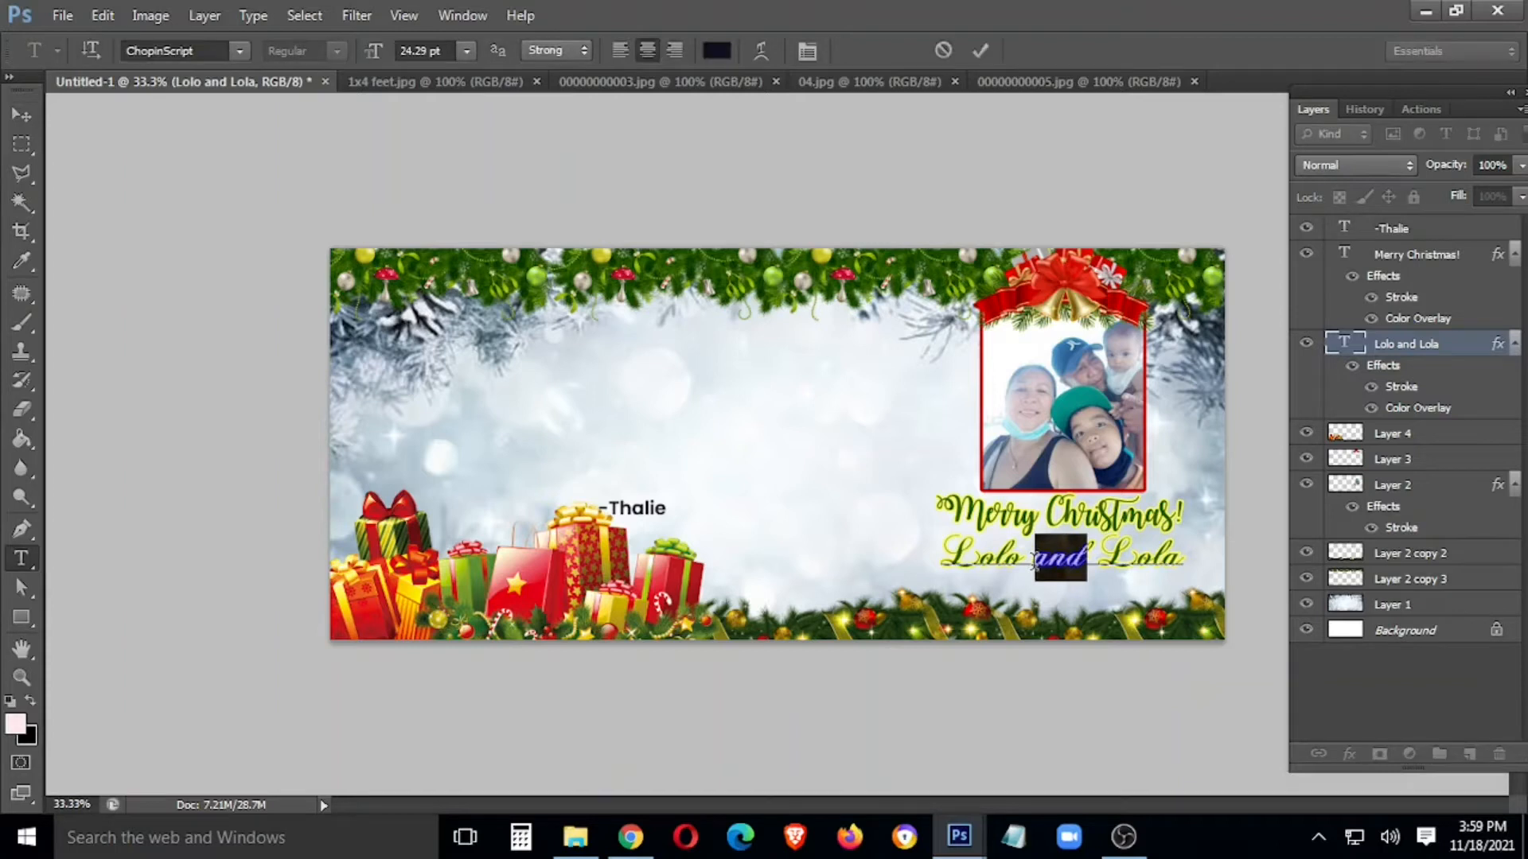
type("&")
key("ctrl+Return")
key("v")
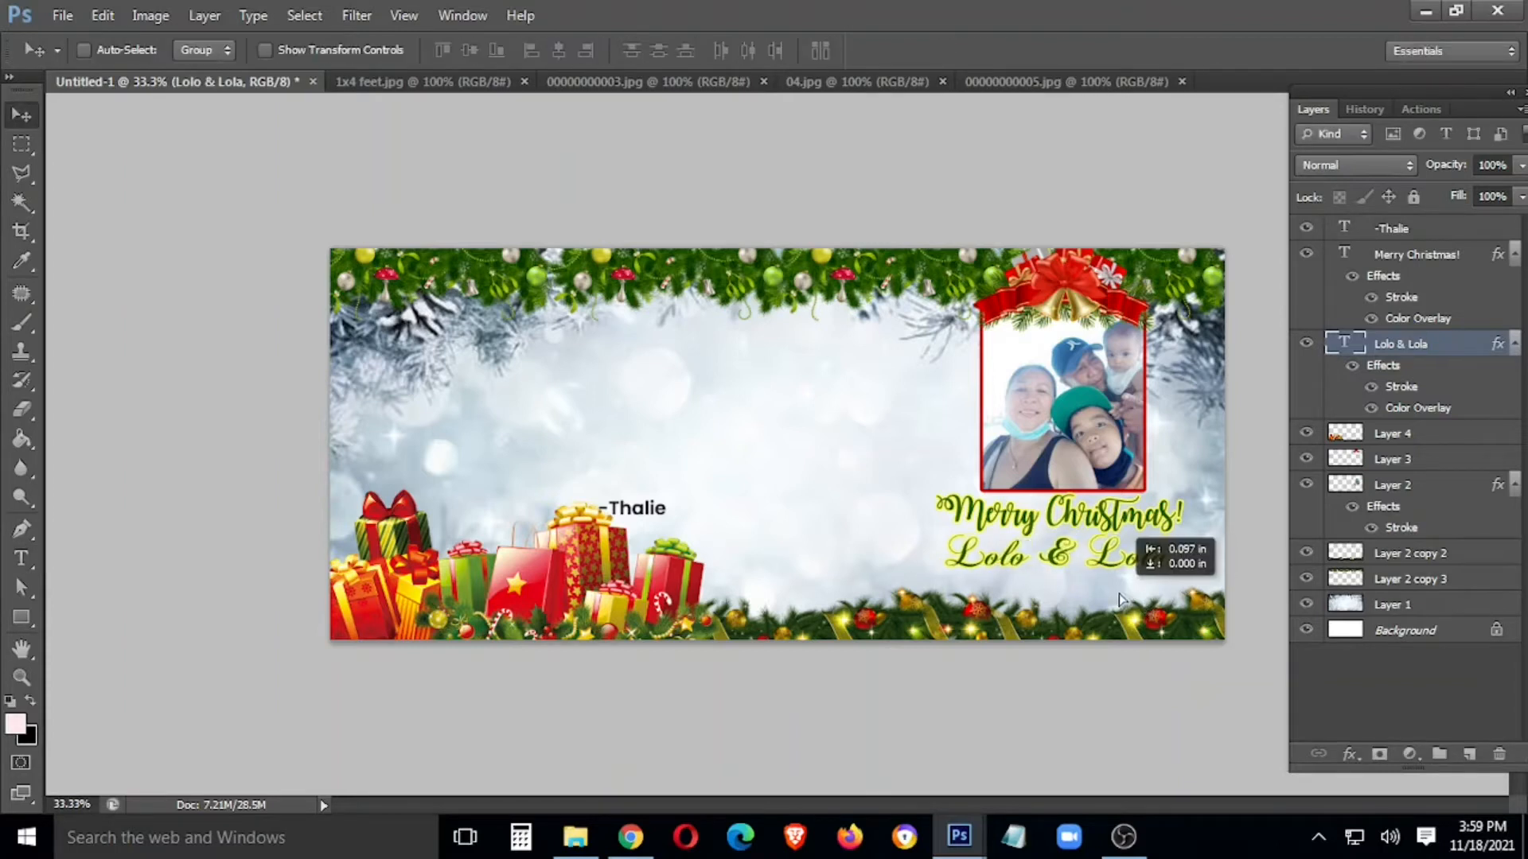
Change the colour overlay of the Lolo & Lola text to dark red.
right_click(1421, 347)
left_click(1178, 125)
left_click(131, 339)
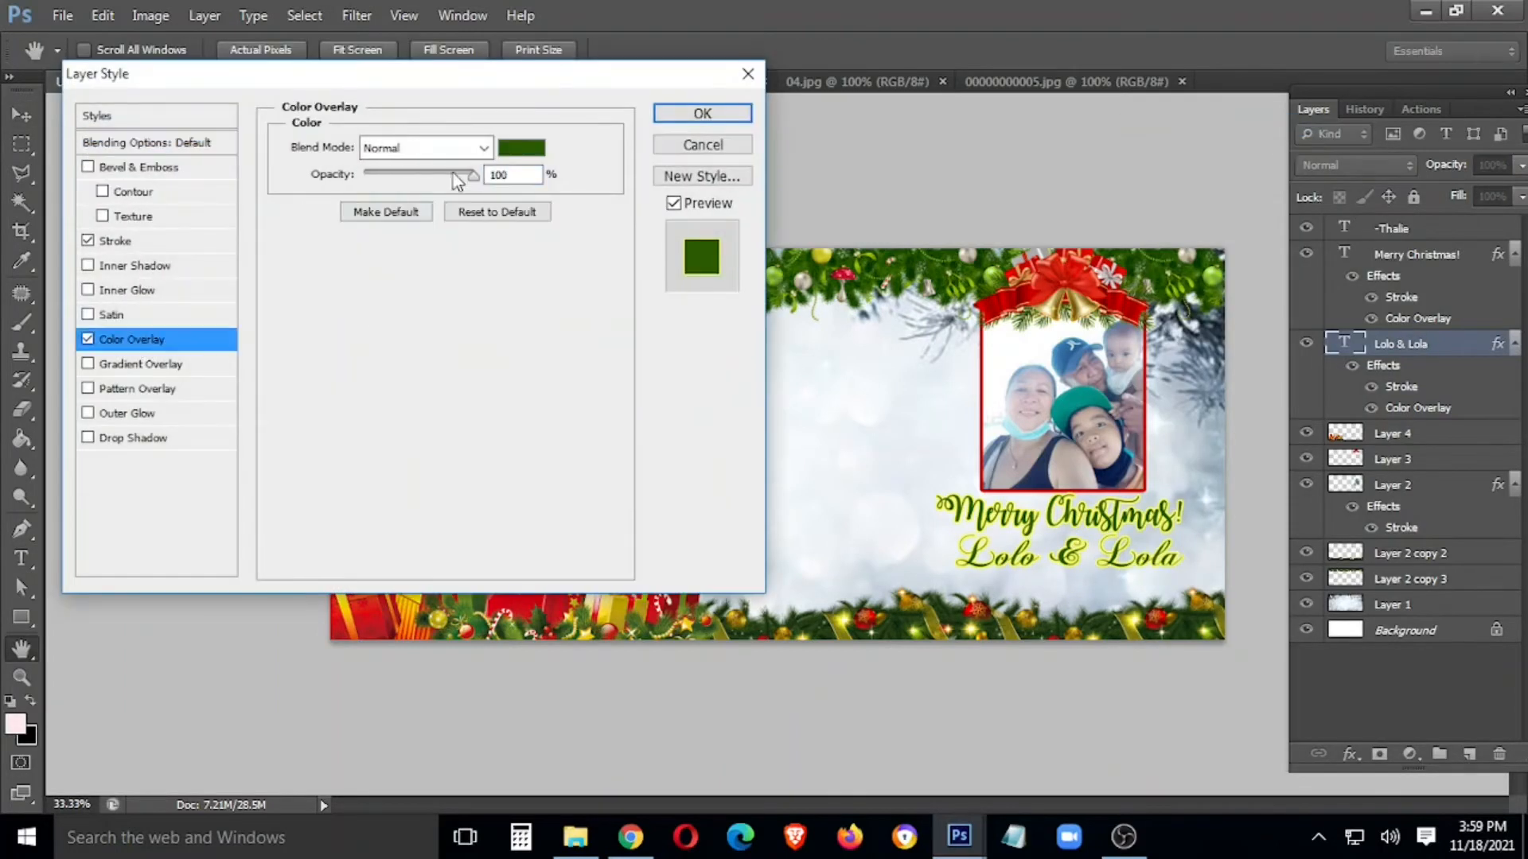
left_click(516, 151)
left_click_drag(339, 88, 338, 65)
left_click(295, 76)
left_click(595, 56)
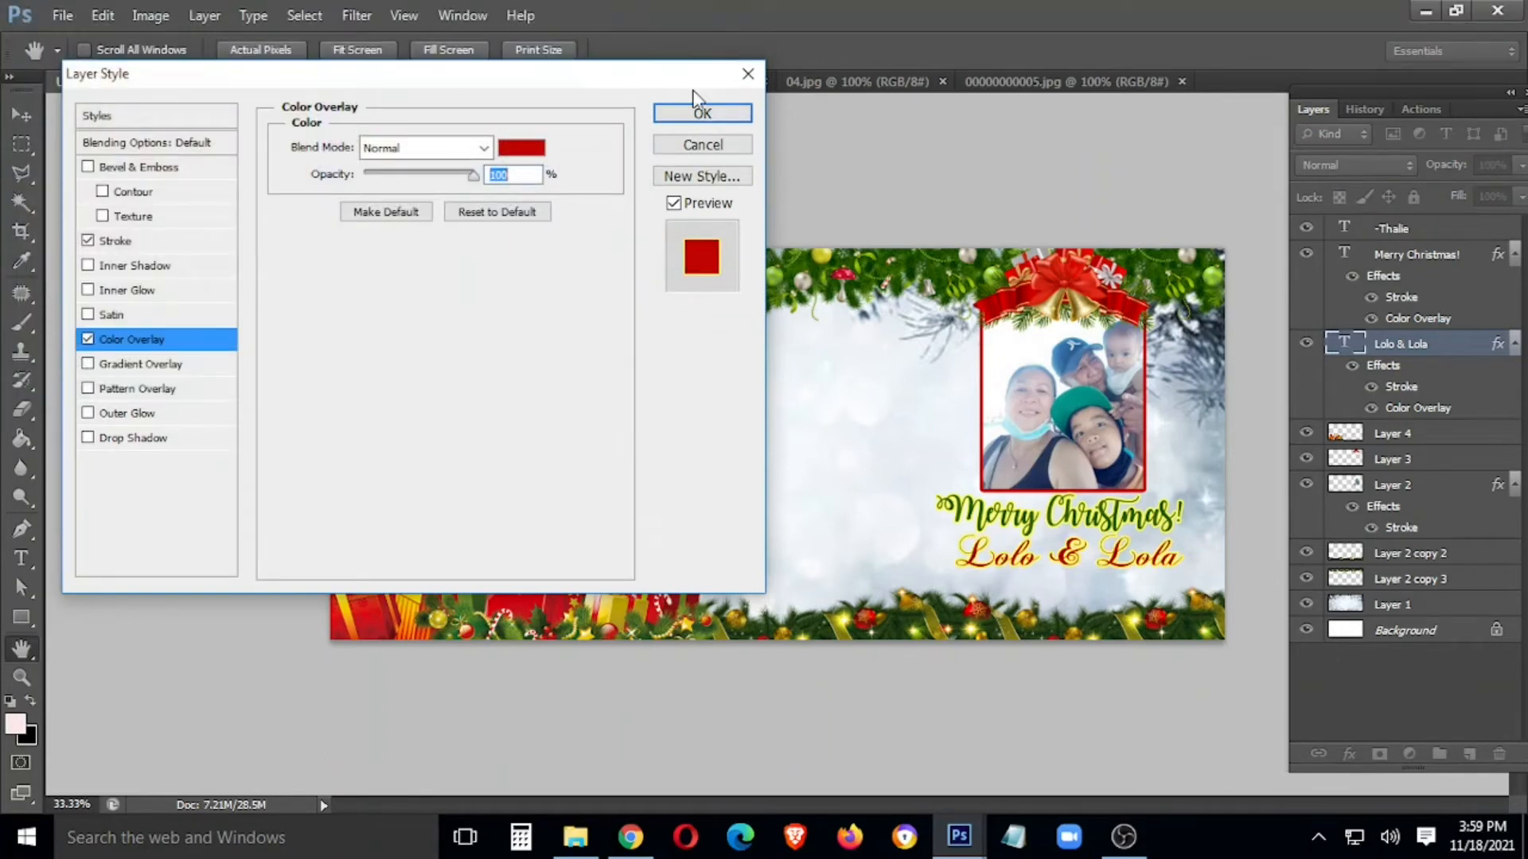
left_click(701, 113)
Move the sender's name text under the right end of the Lolo & Lola line.
right_click(686, 517)
left_click(720, 528)
left_click_drag(720, 528, 1175, 593)
Add a dark green colour overlay (2b5900) to the sender's name, sampled from the Merry Christmas! lettering.
right_click(1442, 239)
left_click(1206, 116)
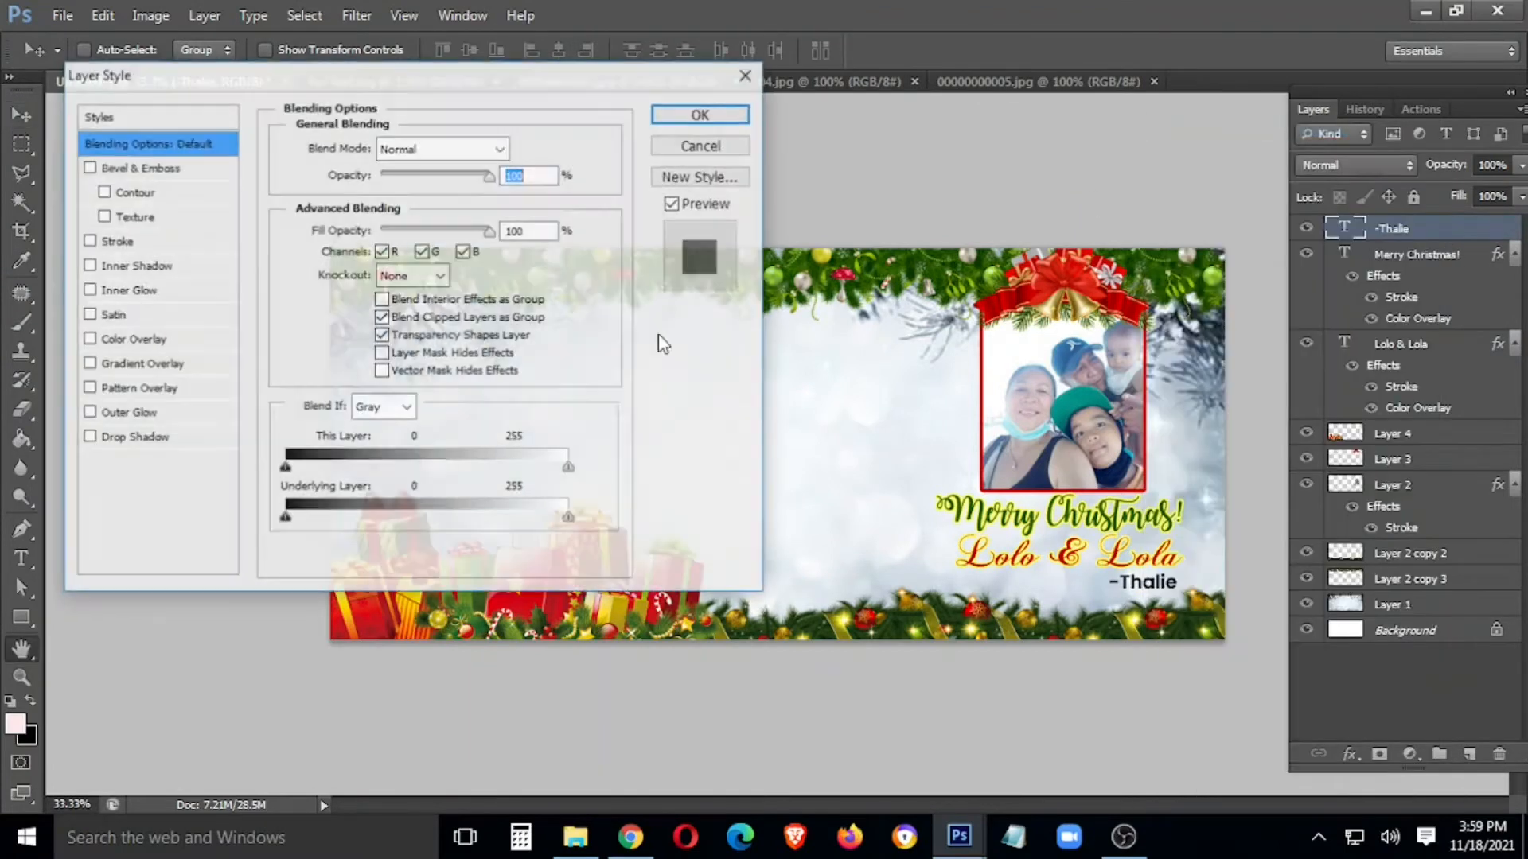
left_click(119, 339)
left_click(521, 147)
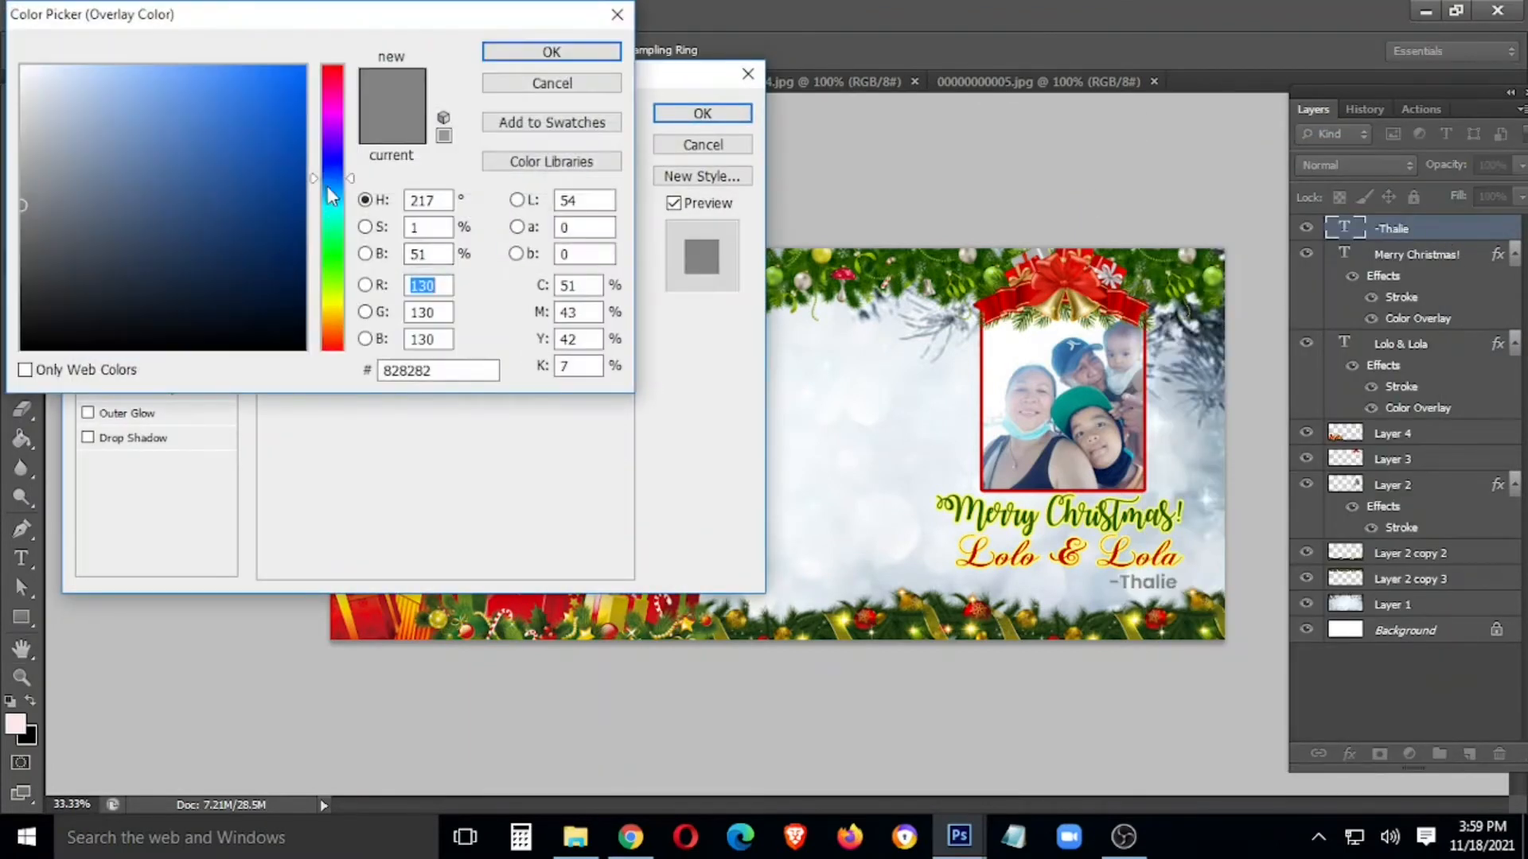
left_click(978, 492)
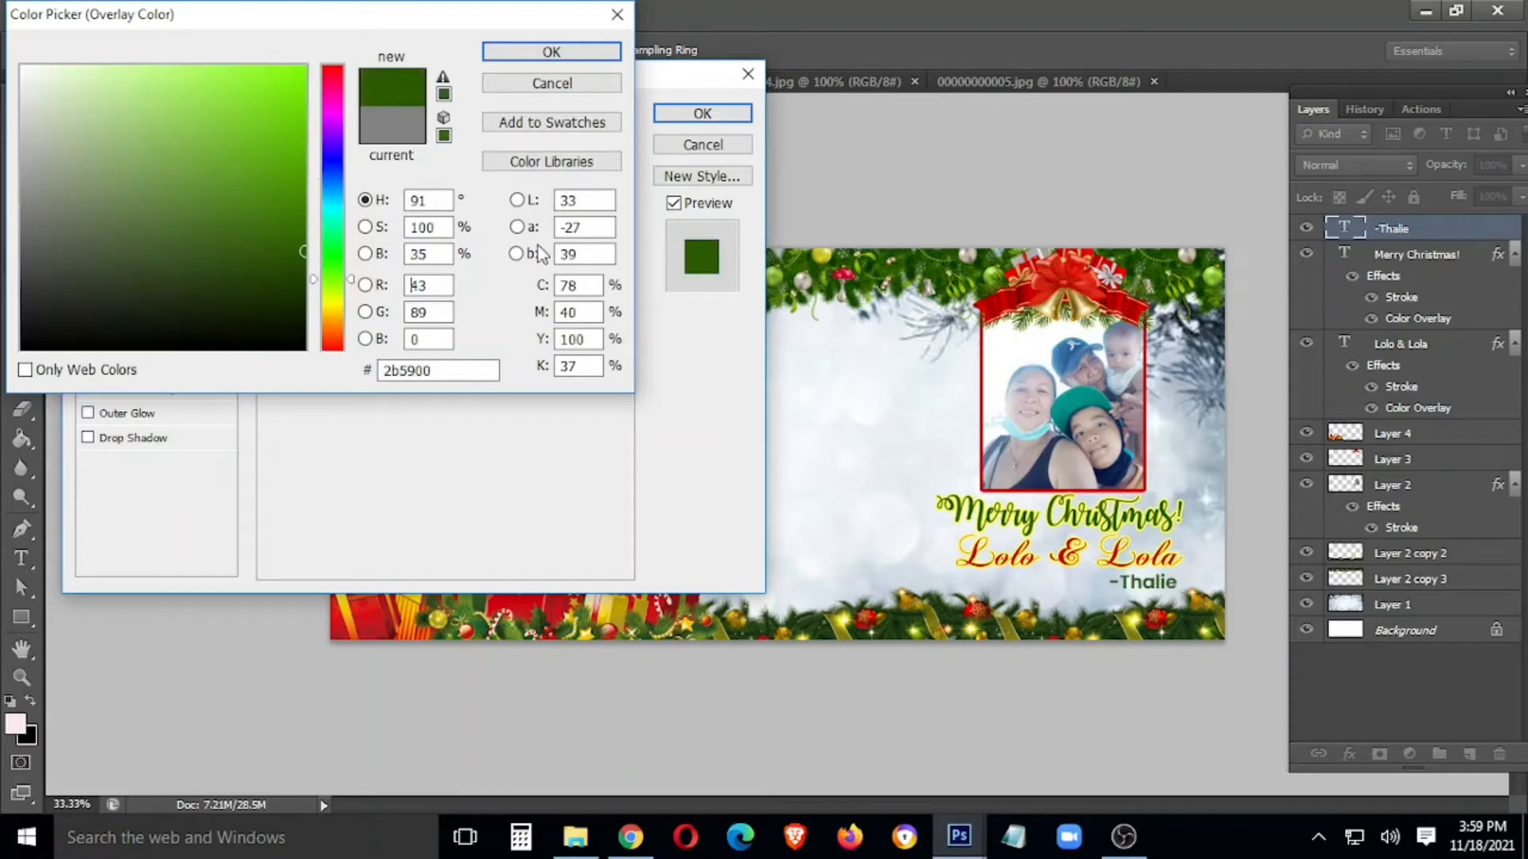
left_click(573, 53)
Add a pale yellow stroke (f9faa5) to the sender's name, sampled from the outline of the Merry Christmas! text.
left_click(115, 240)
left_click(334, 392)
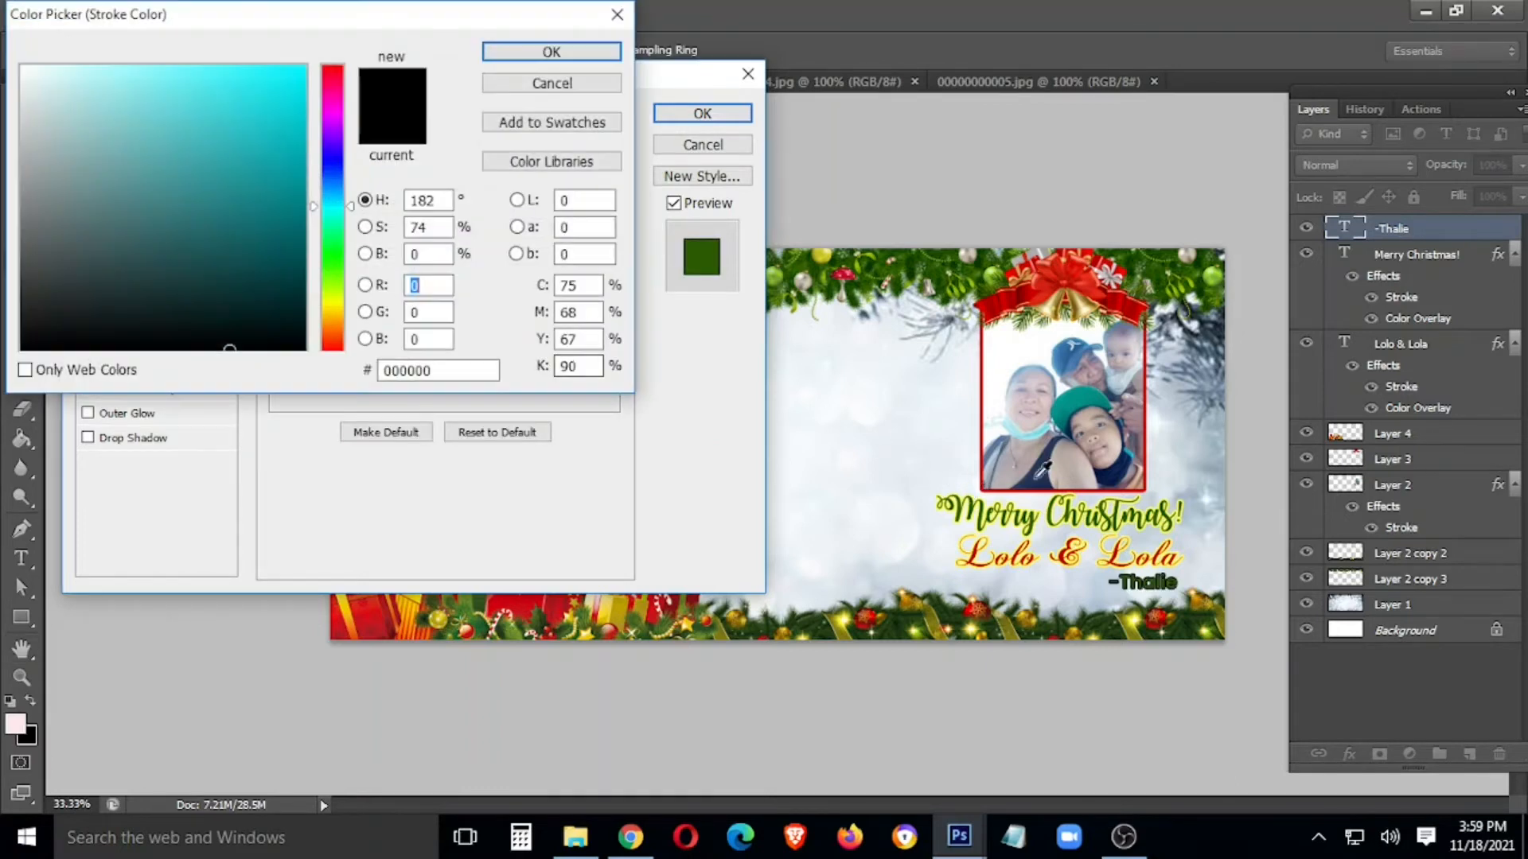
left_click(991, 500)
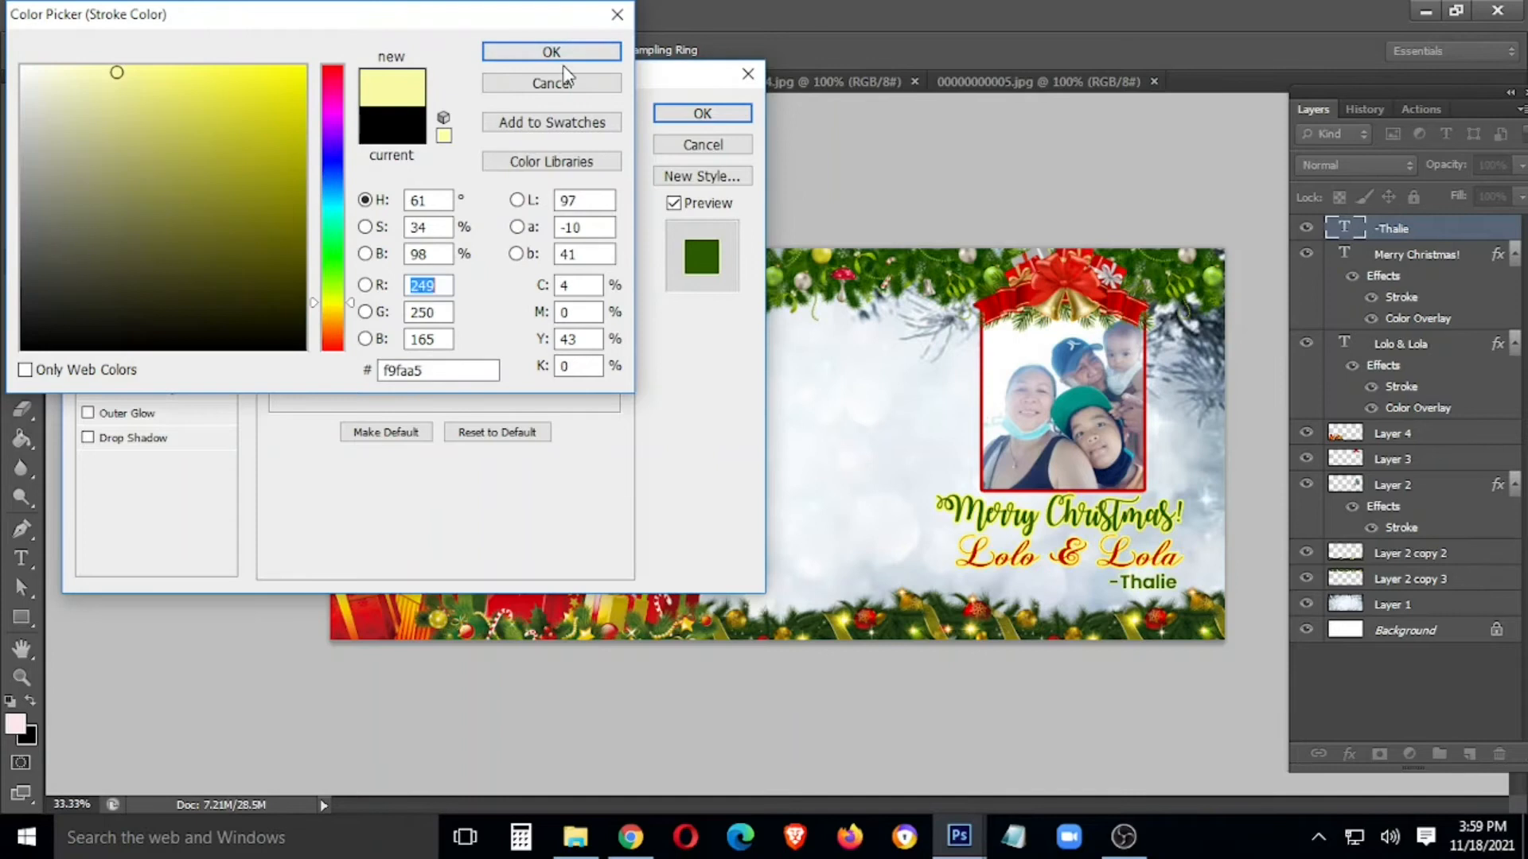
left_click(557, 53)
left_click(702, 114)
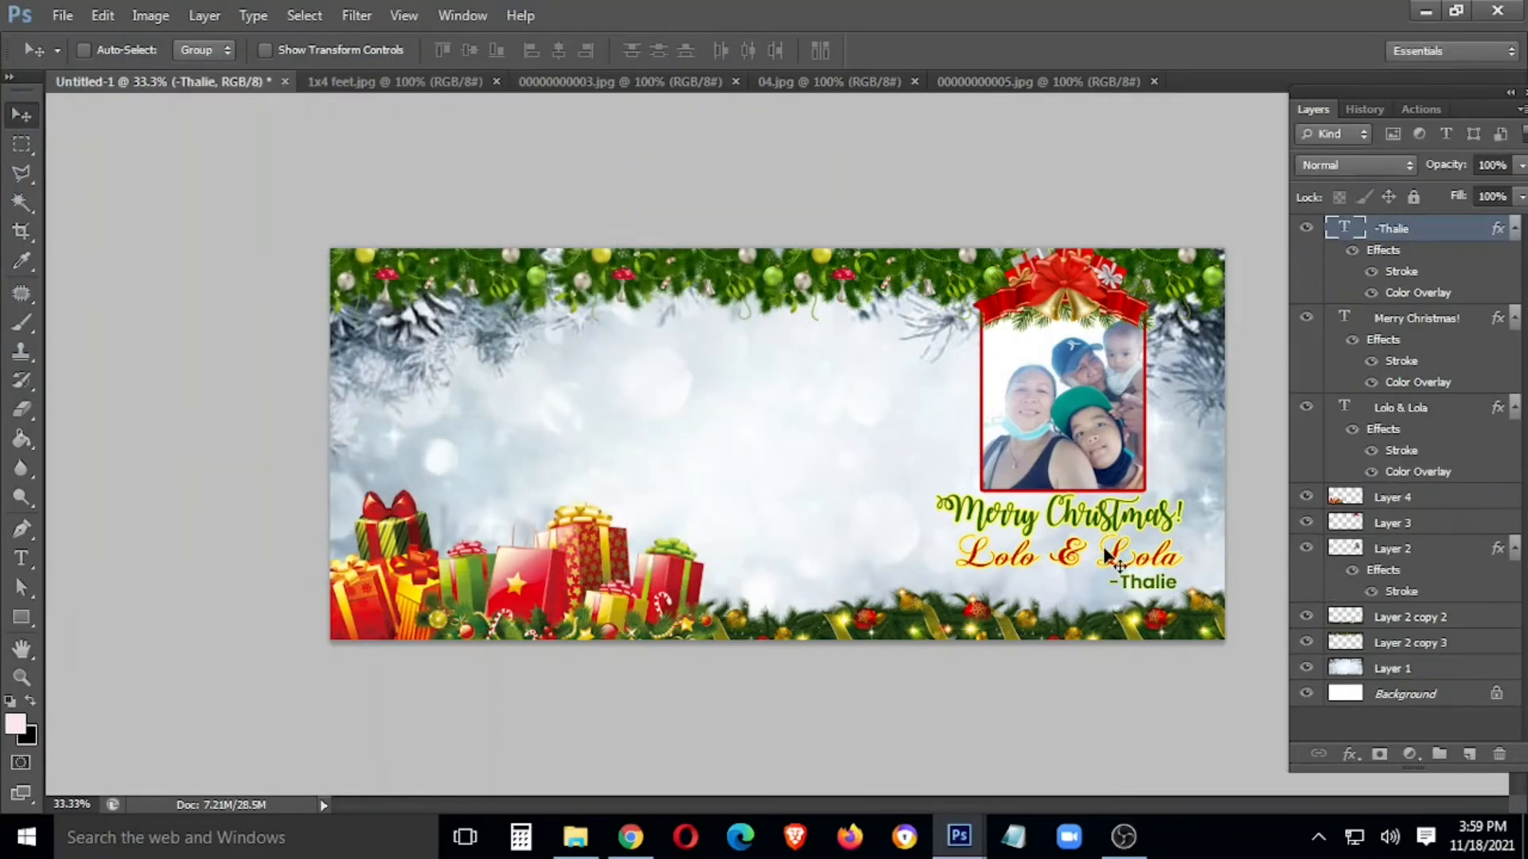
Copy the photo from 1x4 feet.jpg onto the banner above the gifts and close its source file.
left_click(396, 81)
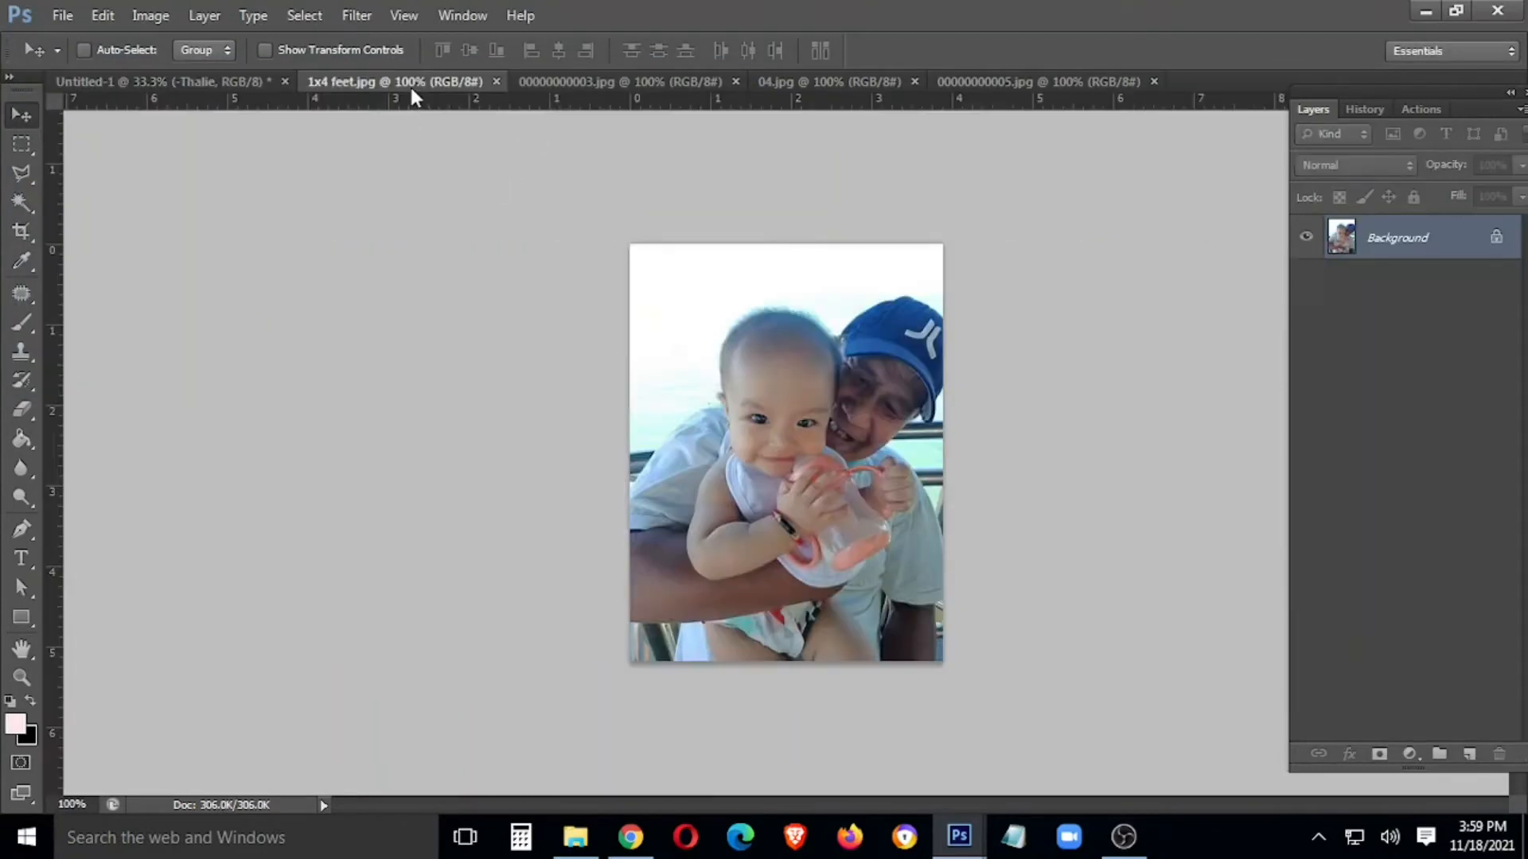
left_click_drag(416, 83, 318, 354)
left_click_drag(455, 541, 581, 441)
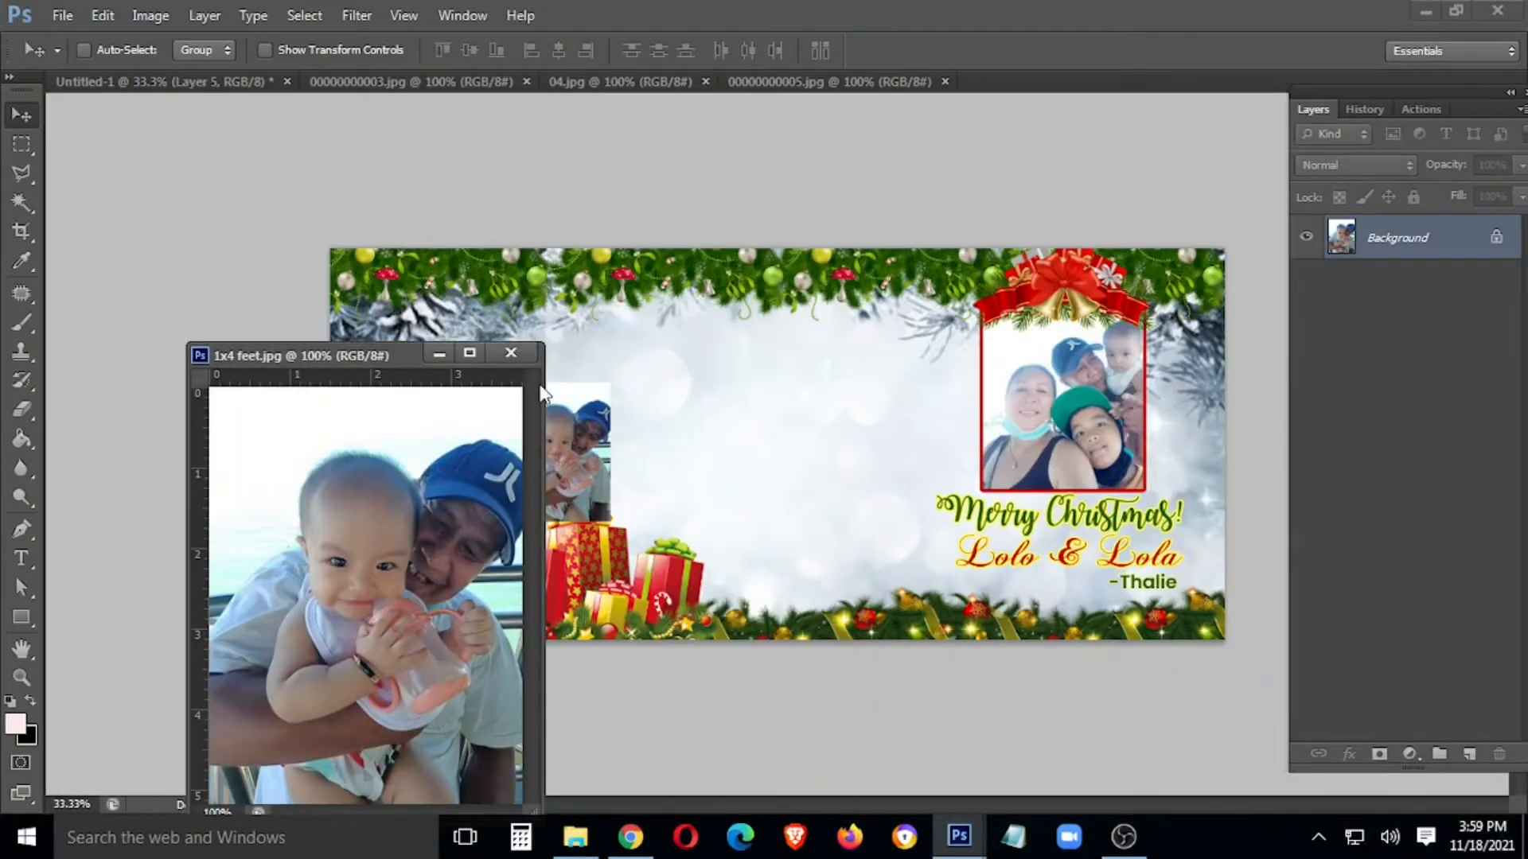
left_click(515, 352)
Look through the remaining open photos and copy the one from 0000000005.jpg onto the banner.
left_click(501, 82)
left_click(651, 81)
left_click(775, 81)
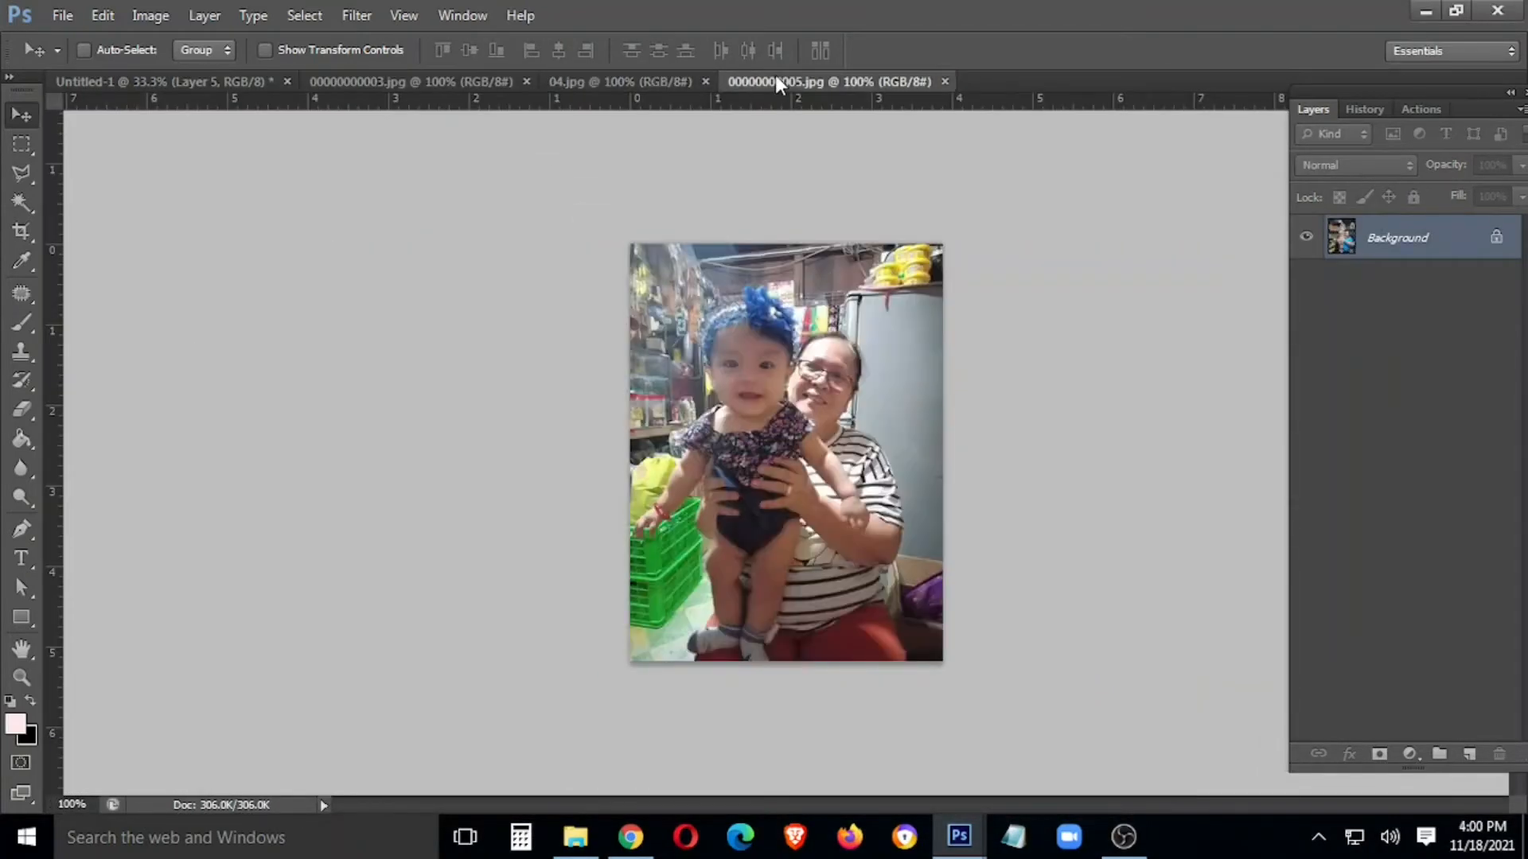
left_click(165, 84)
left_click_drag(855, 83, 398, 375)
left_click_drag(500, 539, 736, 414)
Place the photo of the woman holding the baby mid-banner and enlarge it to span between the two garlands.
left_click_drag(732, 470, 629, 296)
key("ctrl+t")
left_click_drag(784, 498, 798, 499)
key("Return")
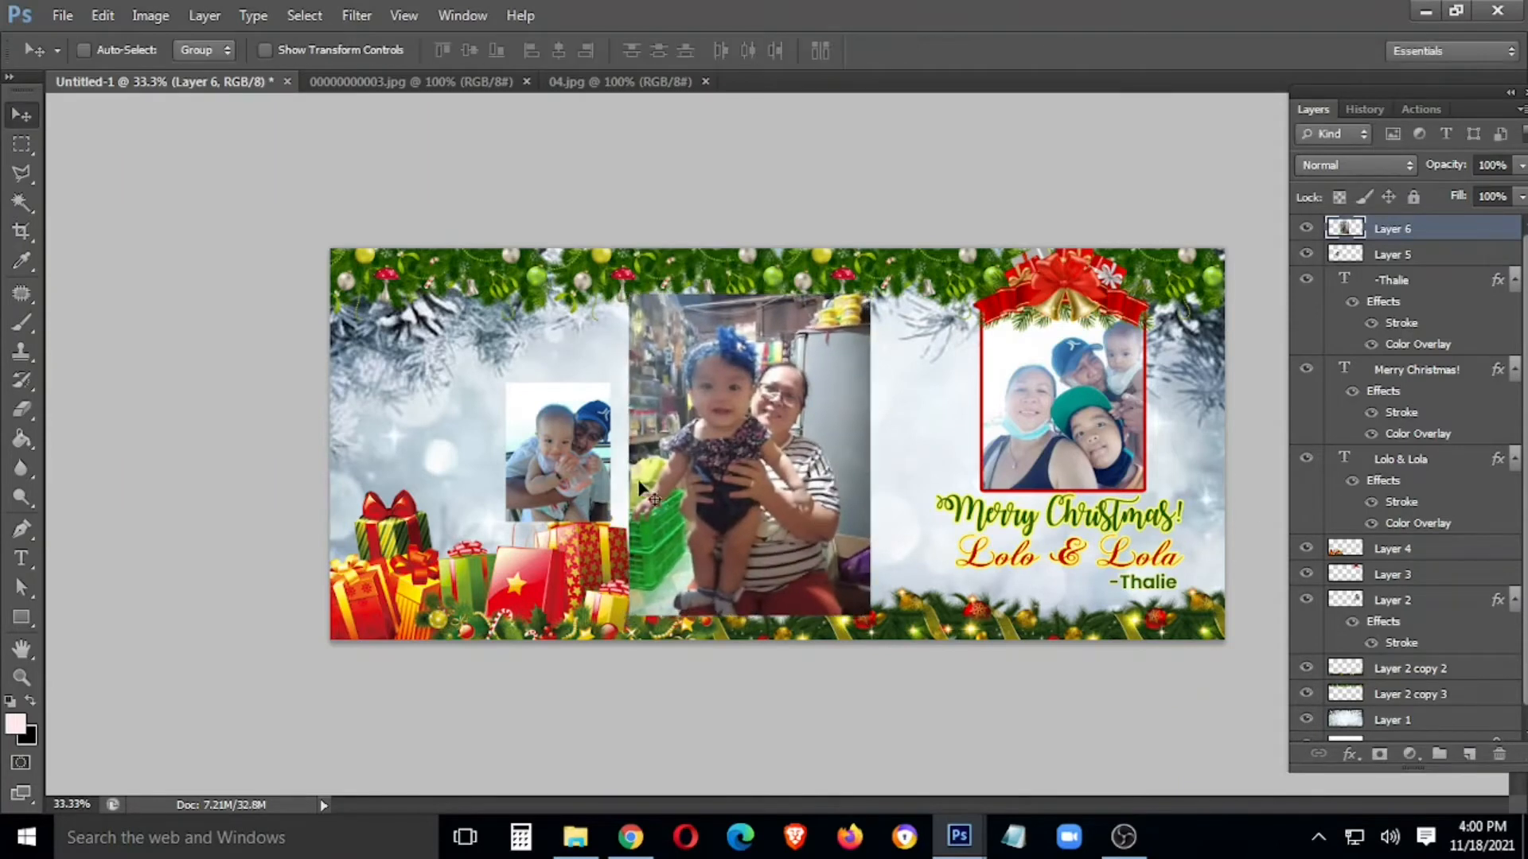
Send both newly added photos behind the garlands and gifts, just above the snowy background layer.
right_click(561, 467, "shift")
left_click(593, 478, "shift")
key("ctrl+shift+bracketleft")
key("ctrl+bracketright")
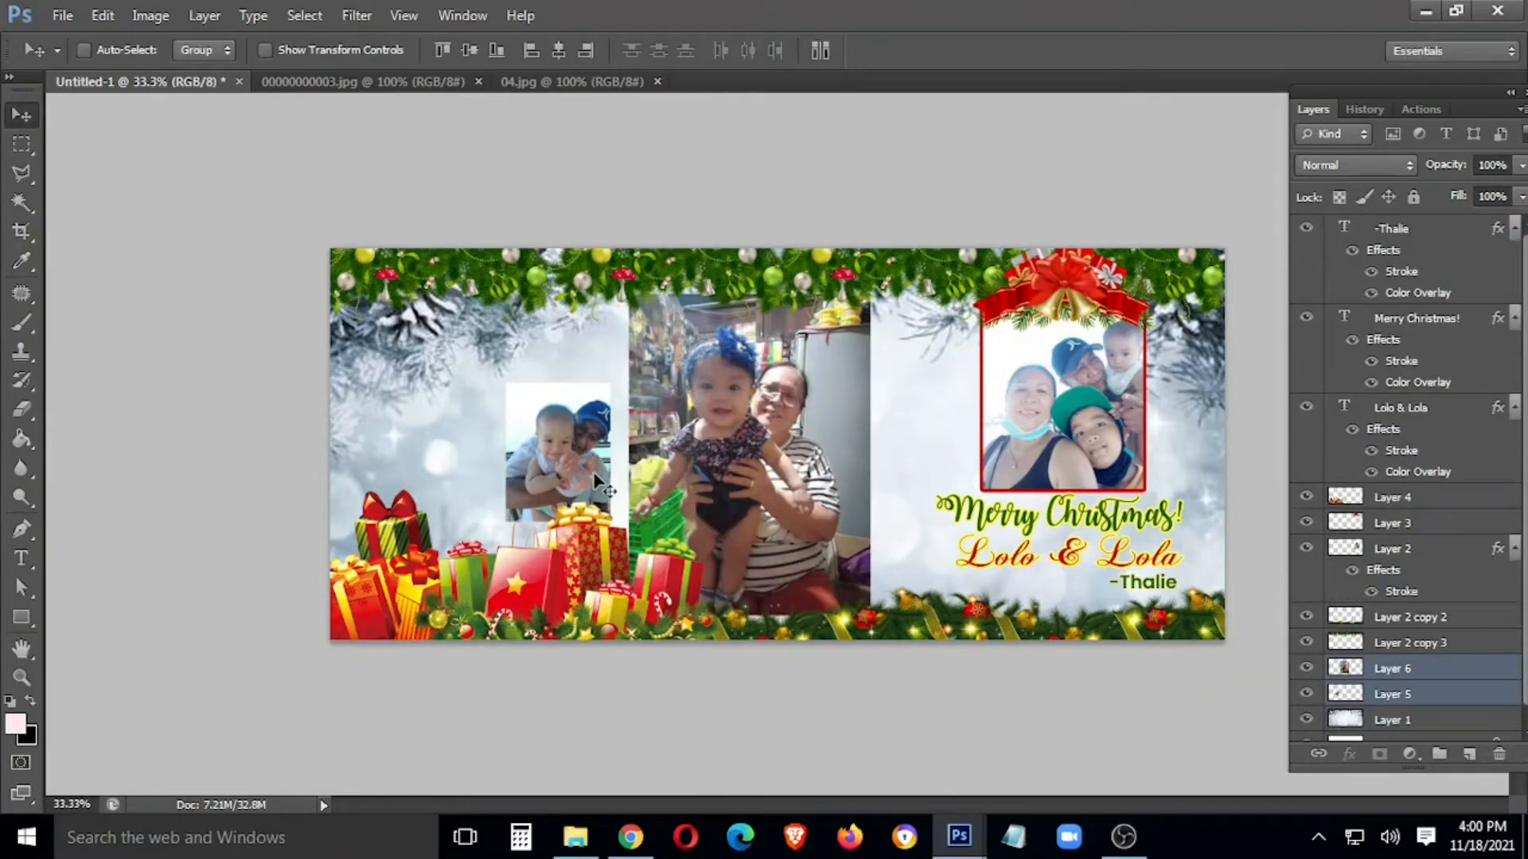
Shift the photo of the woman holding the baby slightly right and down, closer to the framed photo.
right_click(721, 416)
left_click(715, 436)
right_click(730, 440)
left_click(756, 451)
left_click_drag(800, 504, 830, 511)
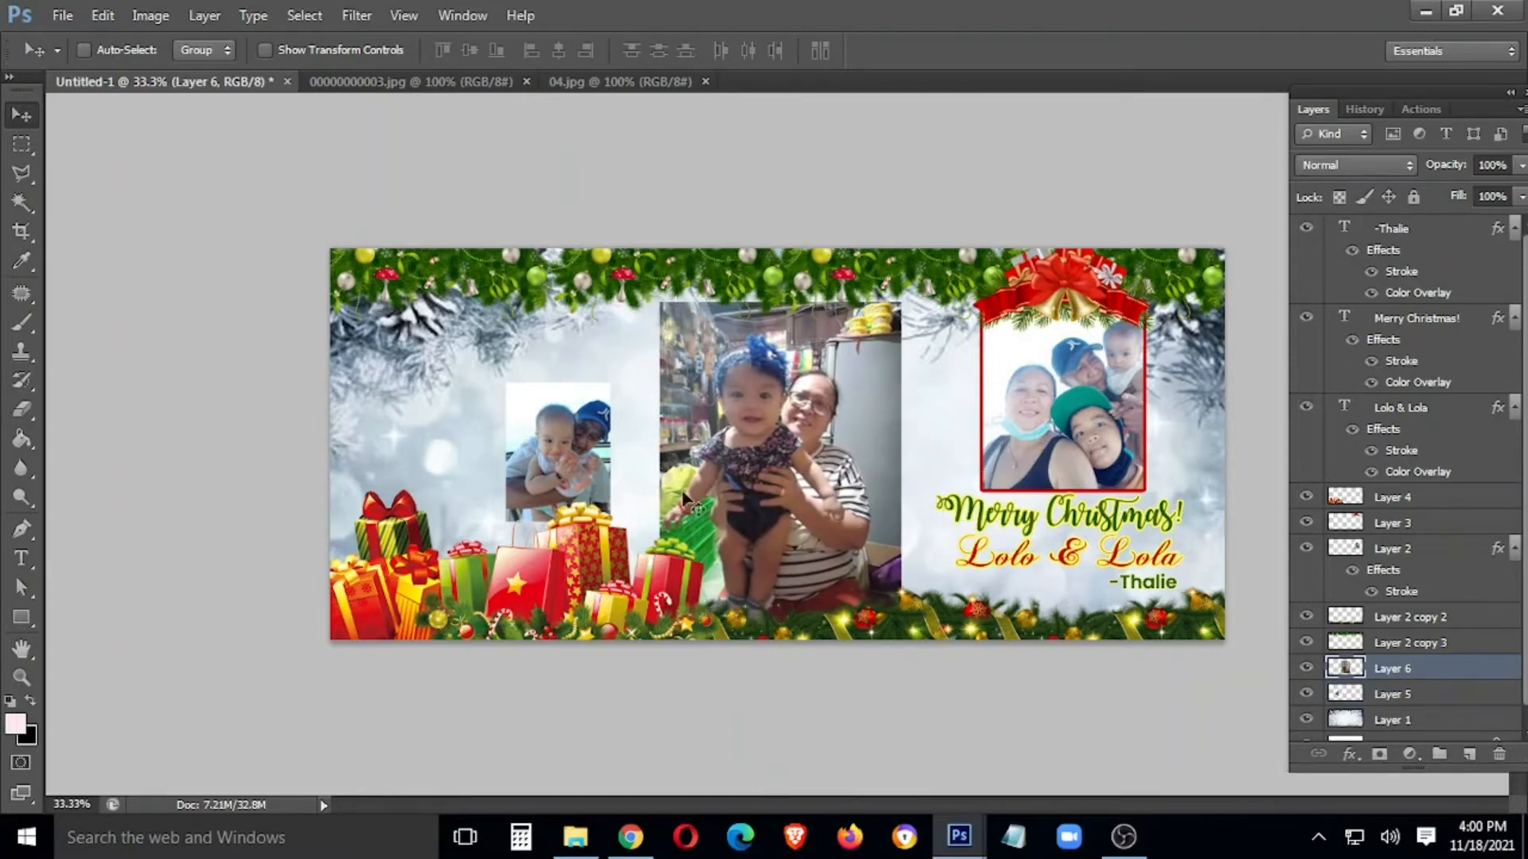
Move the photo of the man and baby to the banner's left edge and enlarge it behind the gifts.
right_click(592, 470)
left_click(603, 482)
left_click_drag(602, 489, 538, 576)
key("ctrl+t")
left_click_drag(502, 460, 460, 467)
key("Return")
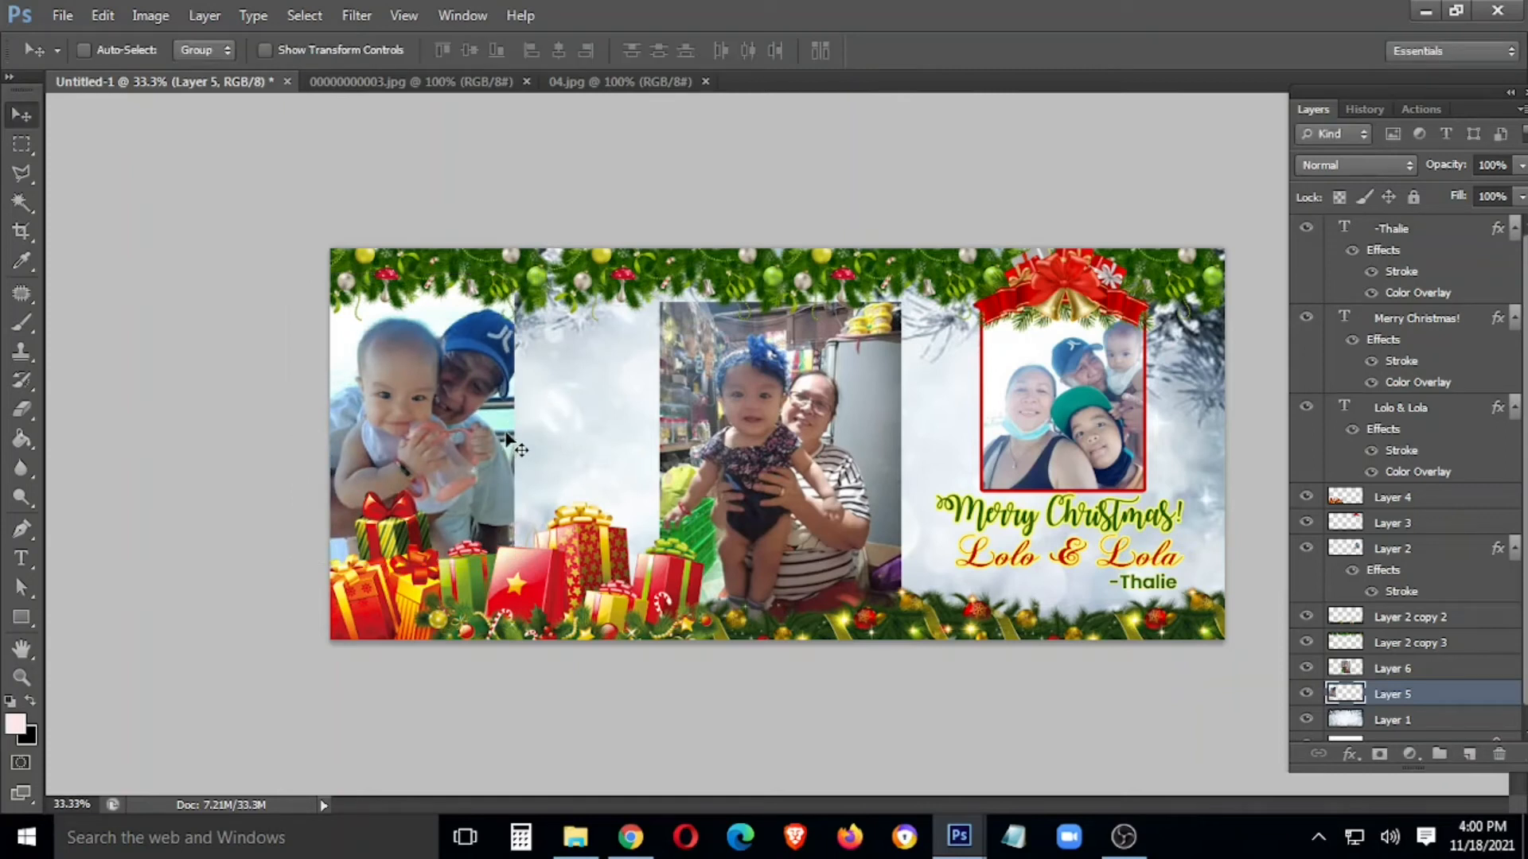
Outline the top of the man's blue cap with the Polygonal Lasso, feather the selection and copy it to a new layer.
key("ctrl+plus")
key("ctrl+plus")
key("ctrl+plus")
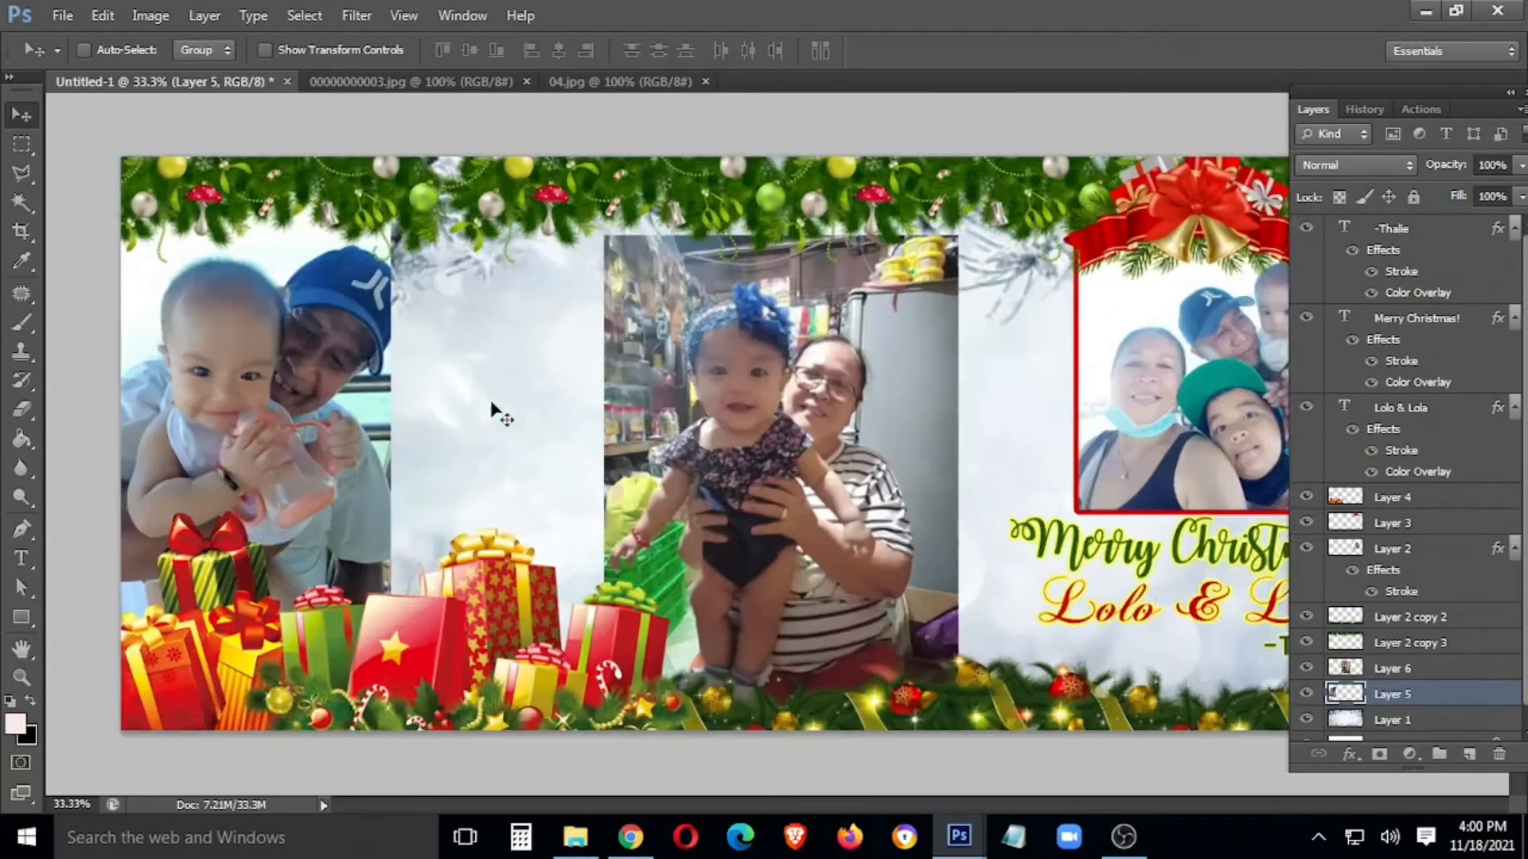
left_click_drag(127, 296, 773, 591)
key("l")
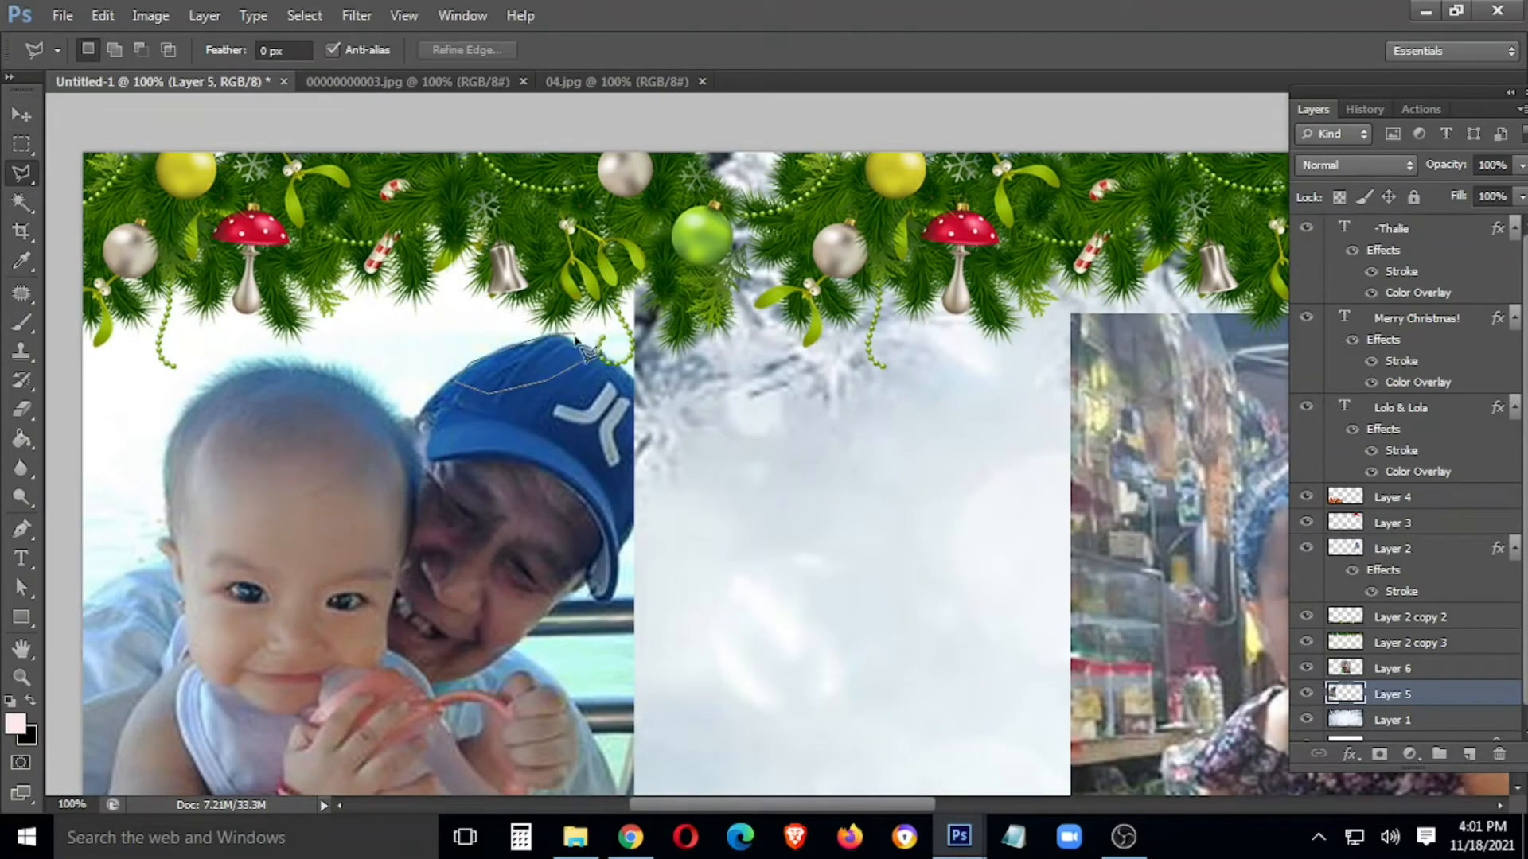
left_click(599, 356)
right_click(547, 368)
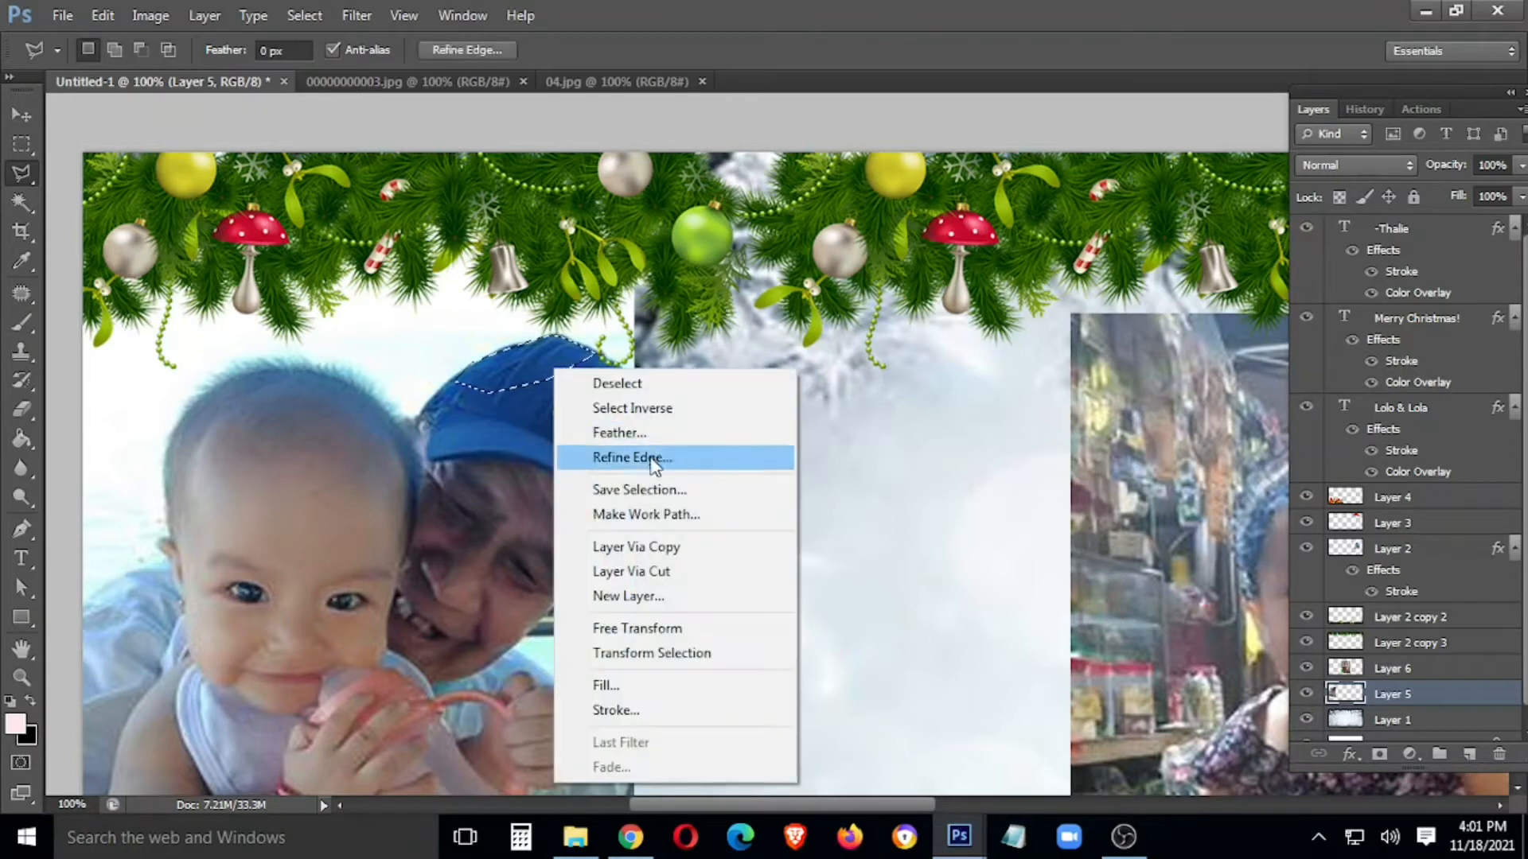
left_click(613, 430)
key("Return")
key("m")
right_click(528, 358)
left_click(560, 539)
Move the copied cap piece away from the photo and rotate it so its curved edge faces right.
key("v")
left_click_drag(534, 370, 832, 665)
key("ctrl+t")
right_click(638, 368)
left_click(835, 704)
key("Return")
key("ctrl+t")
key("Return")
Fit the rotated piece against the cropped right side of the cap and distort it to continue the cap's outline.
left_click_drag(726, 447, 693, 483)
key("ctrl+t")
left_click_drag(740, 547, 731, 557)
key("Return")
left_click_drag(675, 486, 651, 518)
key("ctrl+t")
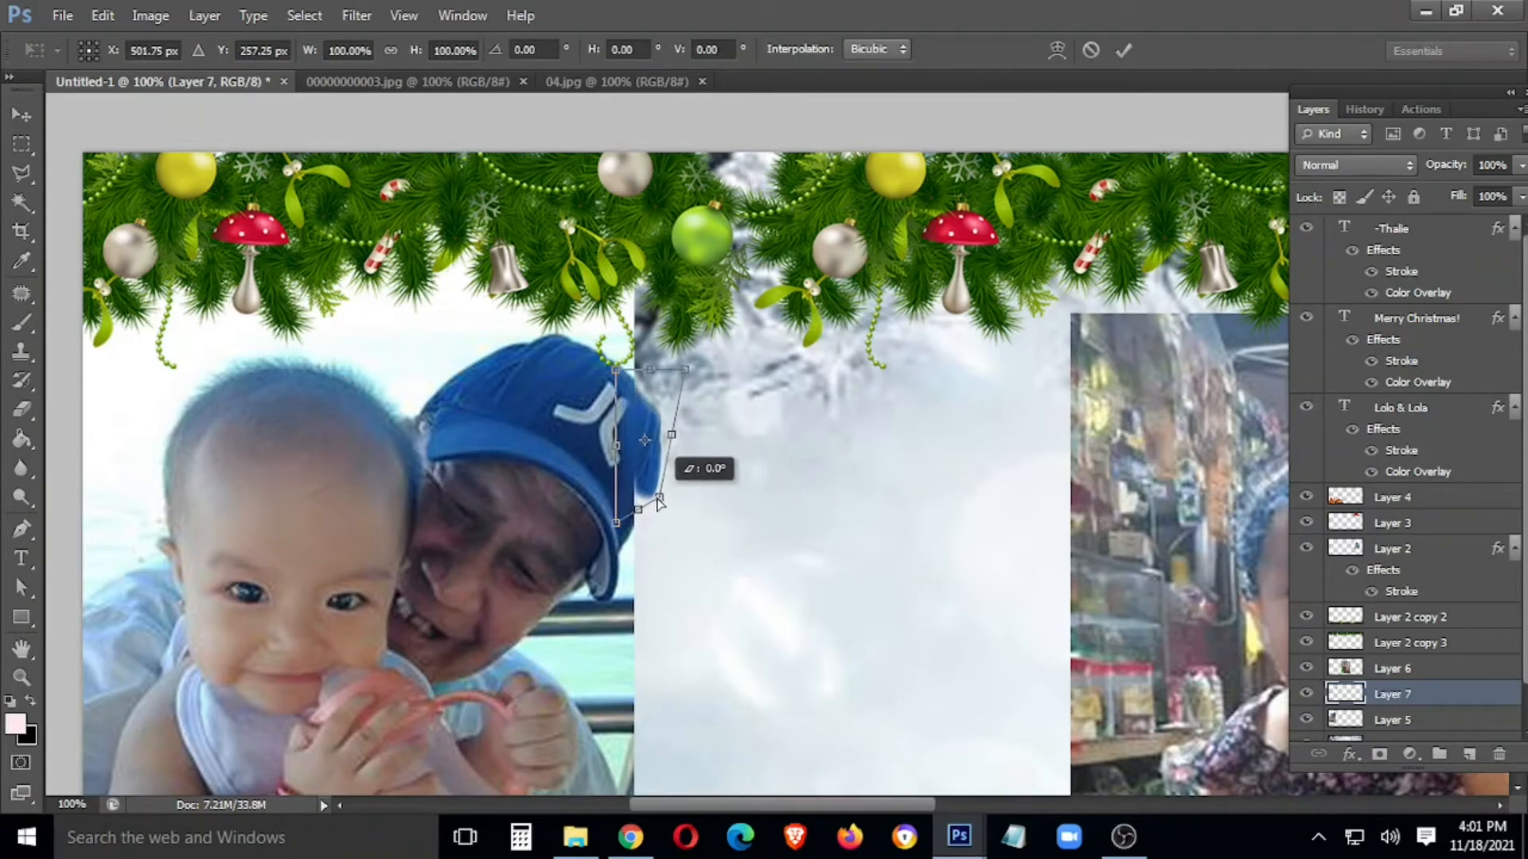
key("Return")
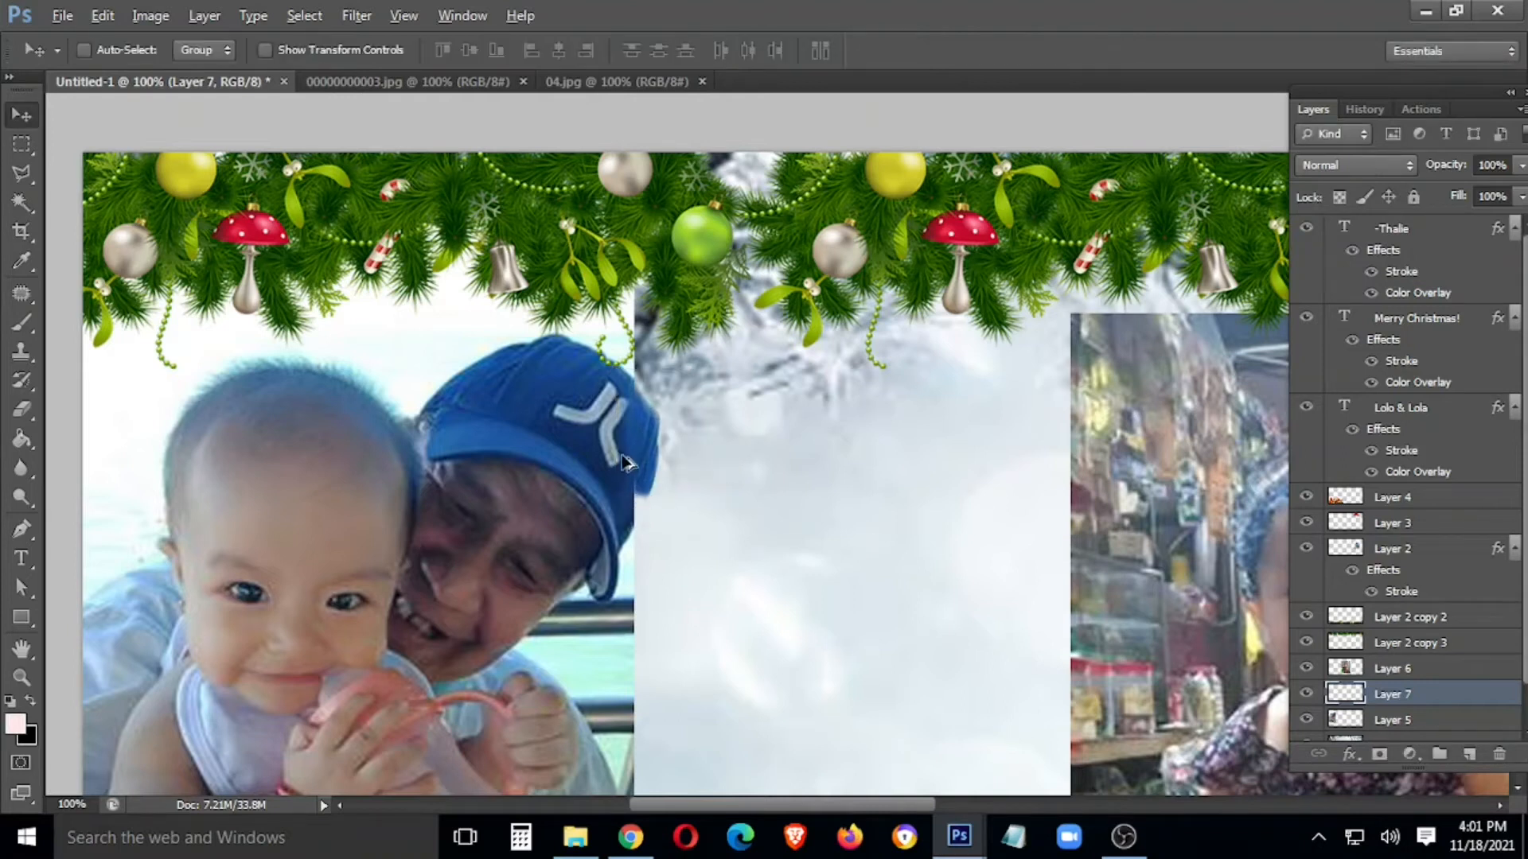
Duplicate the cap piece, stack the copy beneath the original and distort it to fill the cap's lower right edge.
left_click_drag(612, 498, 613, 498)
key("ctrl+j")
scroll(1417, 598, "down", 2)
left_click_drag(1413, 629, 1402, 662)
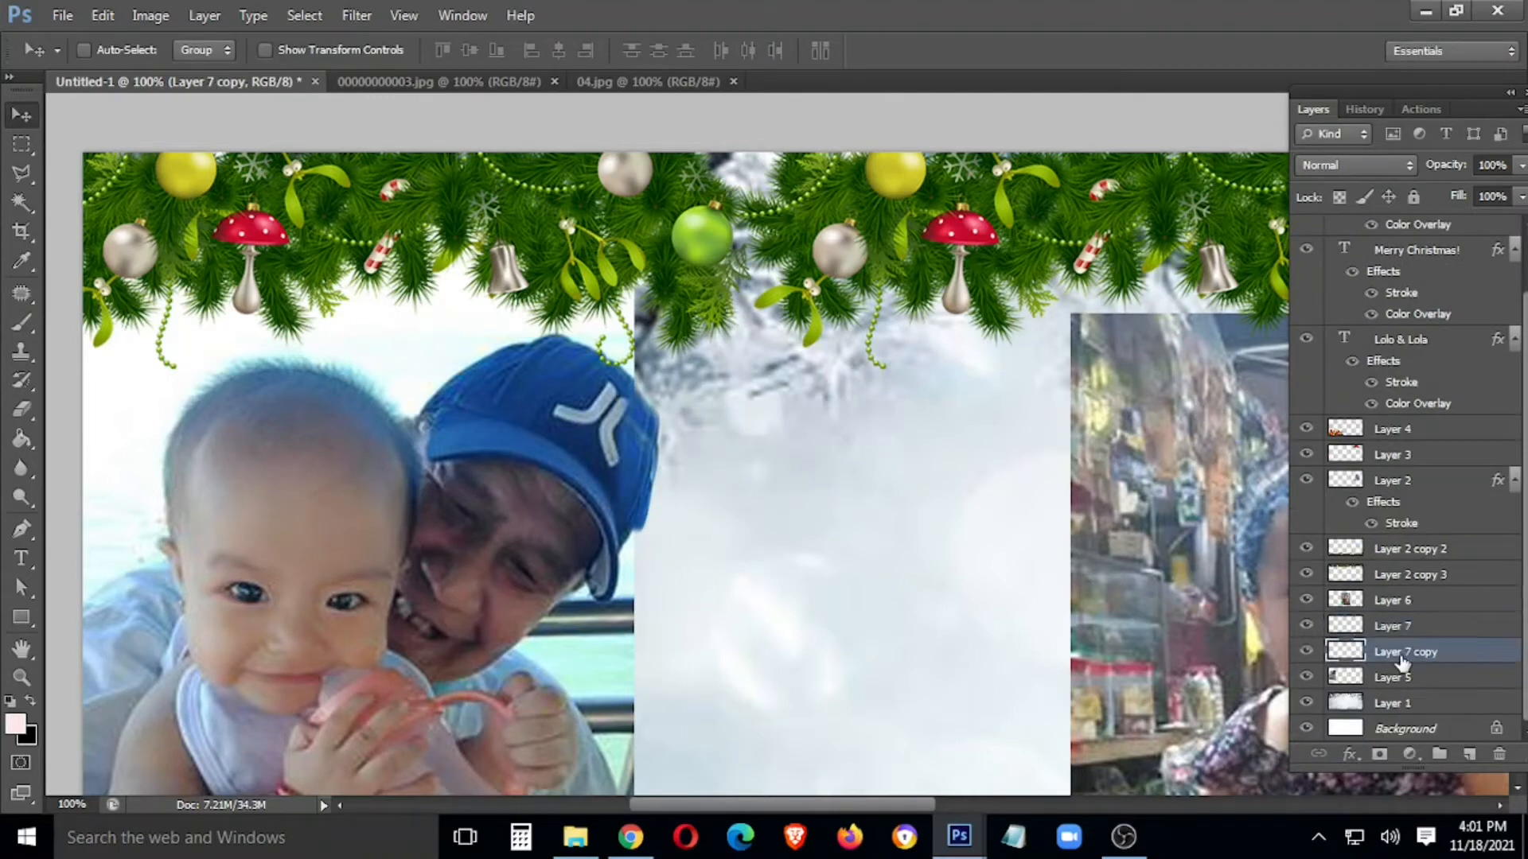
key("ctrl+t")
left_click_drag(660, 535, 650, 532)
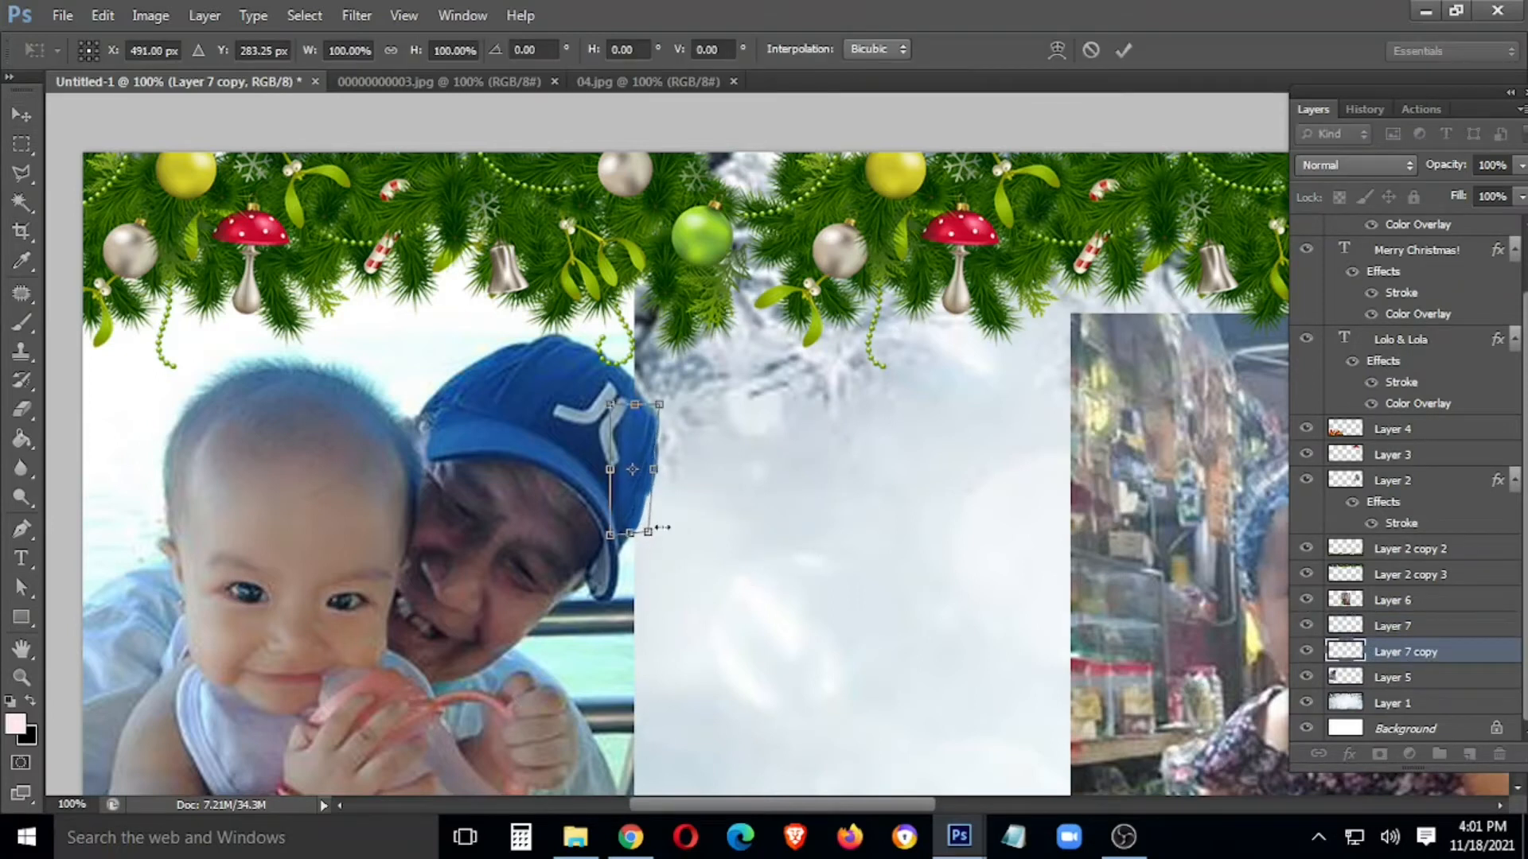
key("Return")
Merge the two cap pieces with the photo of the man and baby.
right_click(632, 468)
left_click(700, 577)
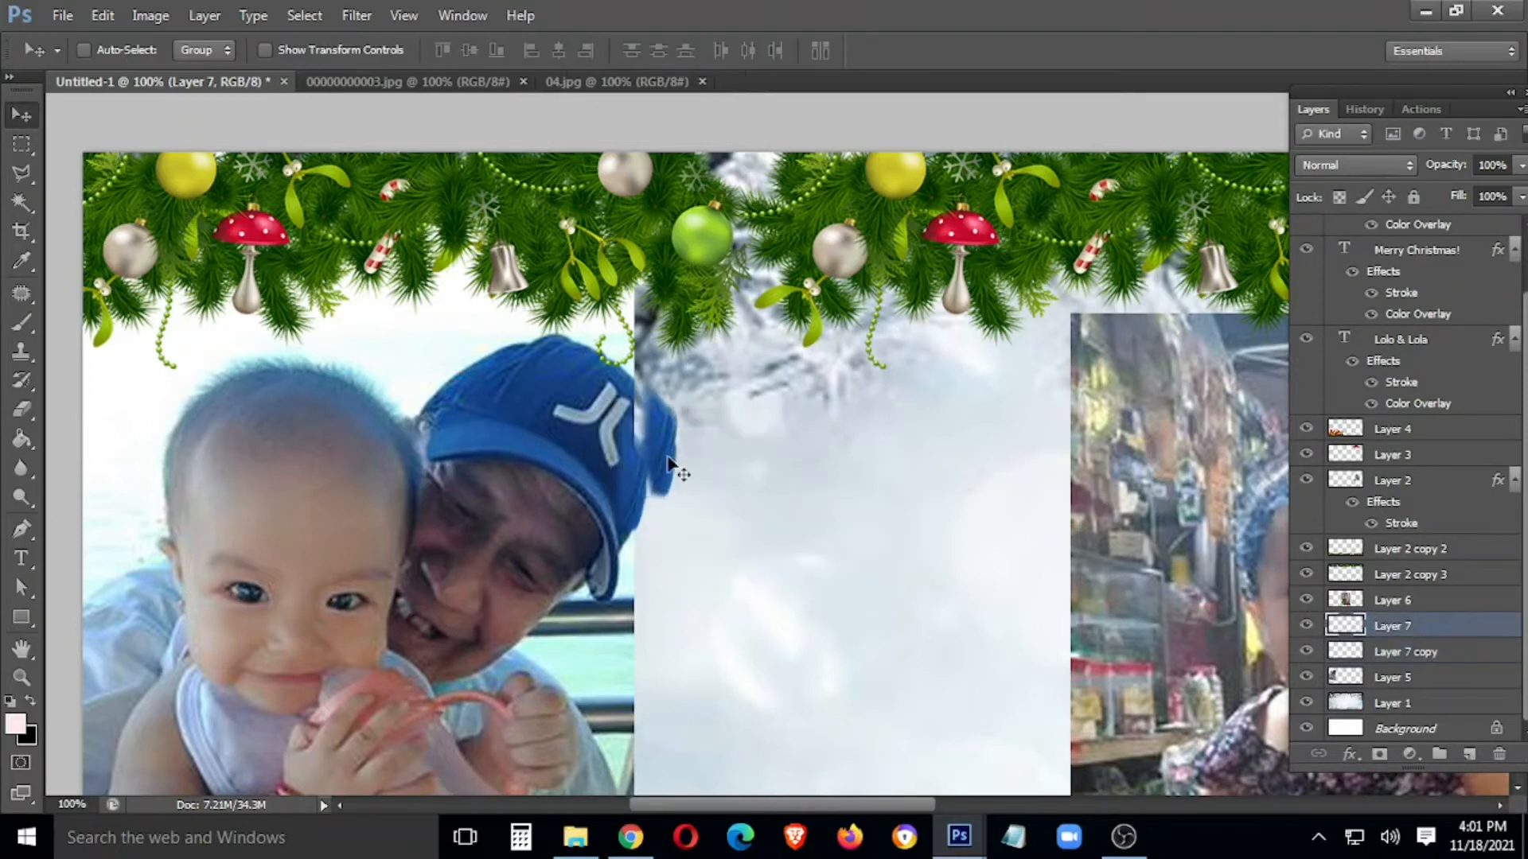
left_click(1433, 652, "ctrl")
key("ctrl+e")
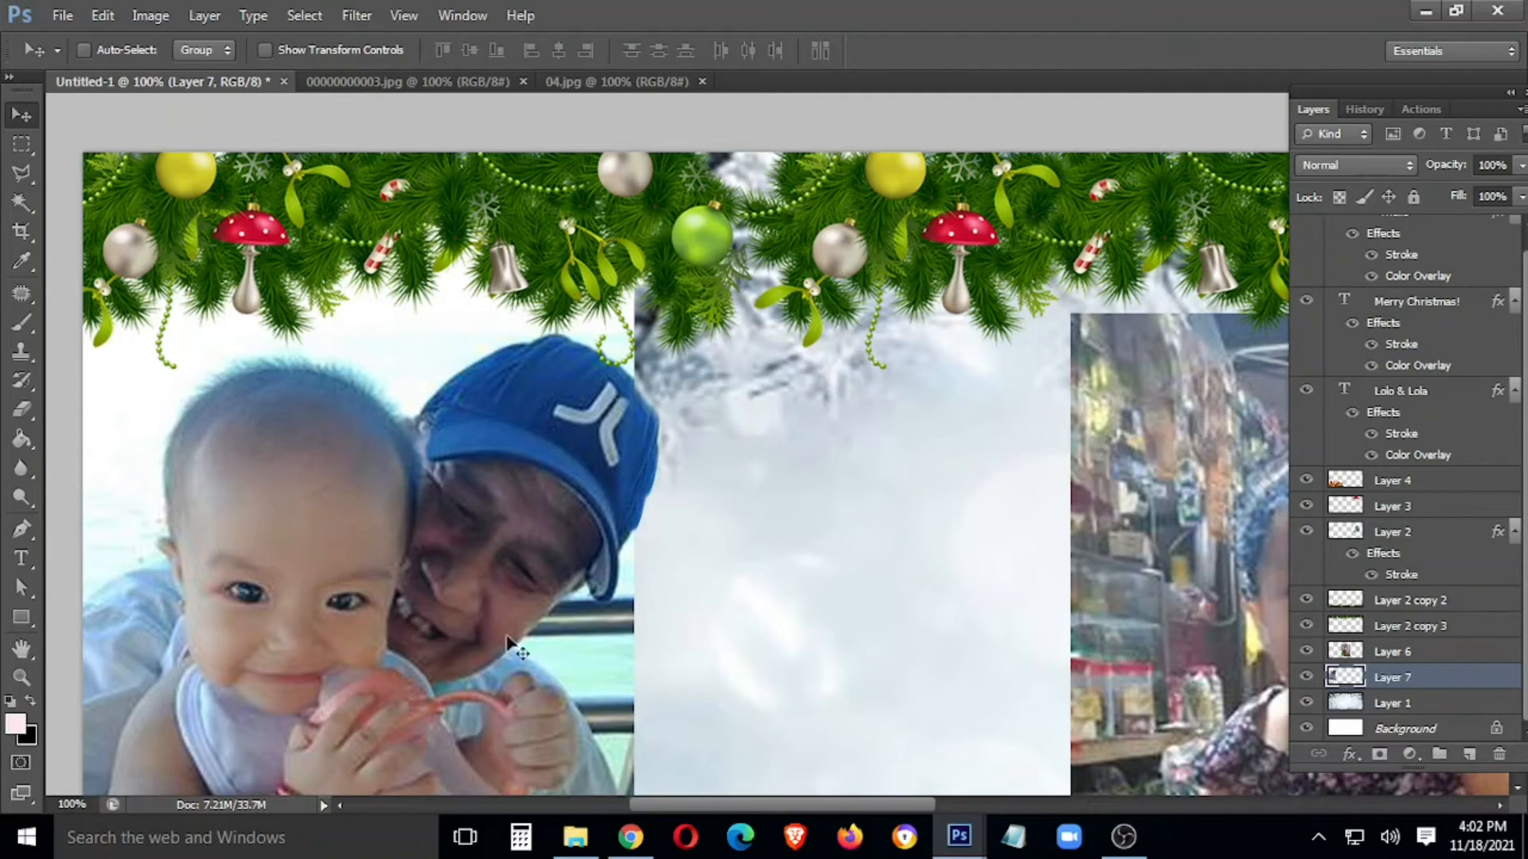
Start a Polygonal Lasso outline along the man's shoulder at the photo's left edge and over the baby's ear and head.
key("ctrl+plus")
key("ctrl+plus")
left_click_drag(471, 634, 1194, 238)
left_click_drag(296, 604, 1114, 598)
left_click_drag(581, 356, 495, 603)
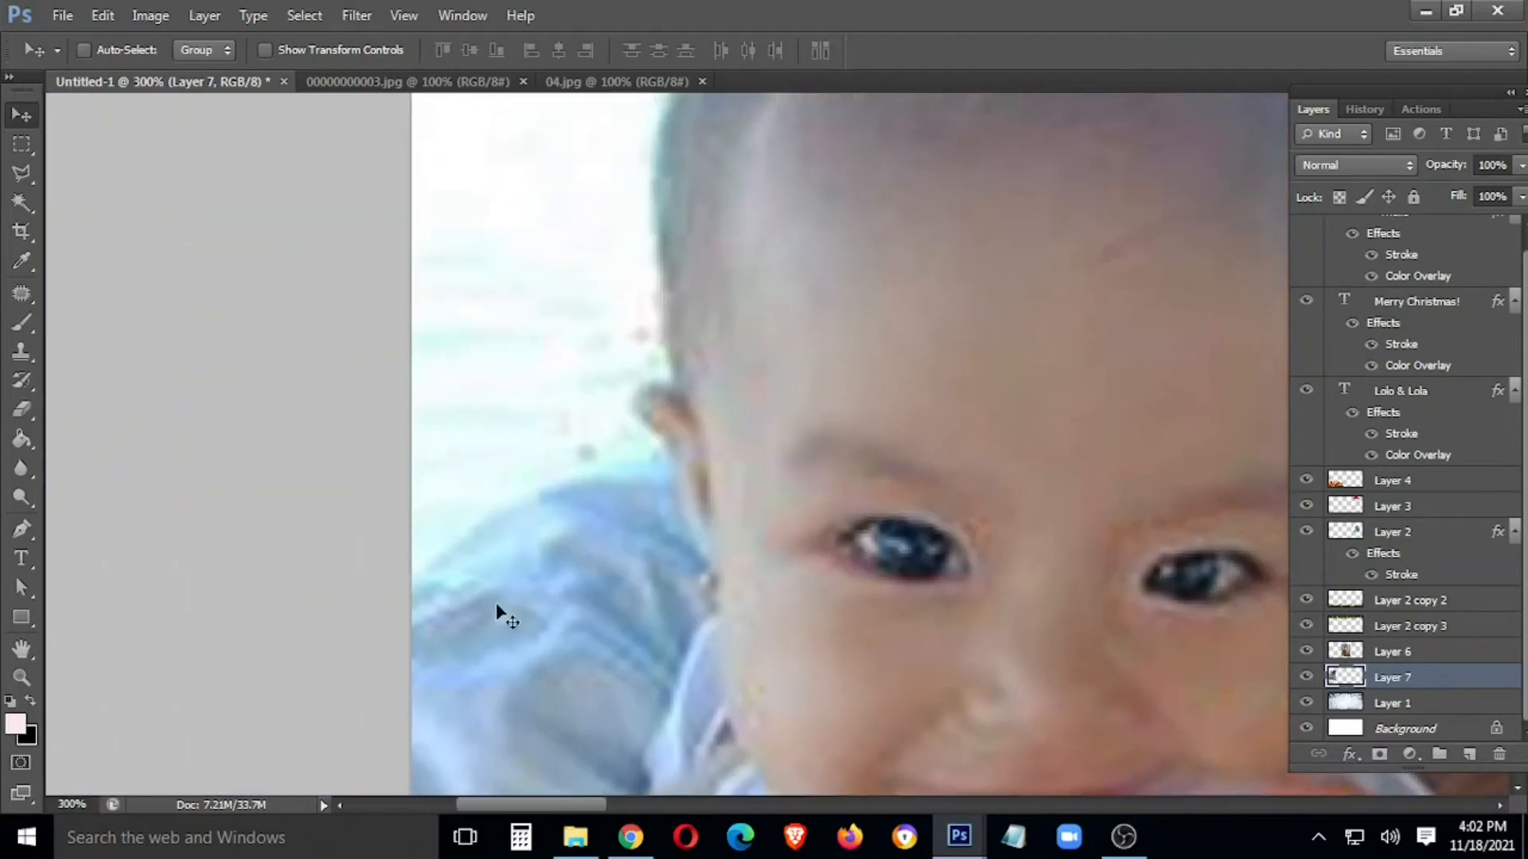
key("l")
left_click(412, 549)
left_click(477, 510)
left_click(598, 464)
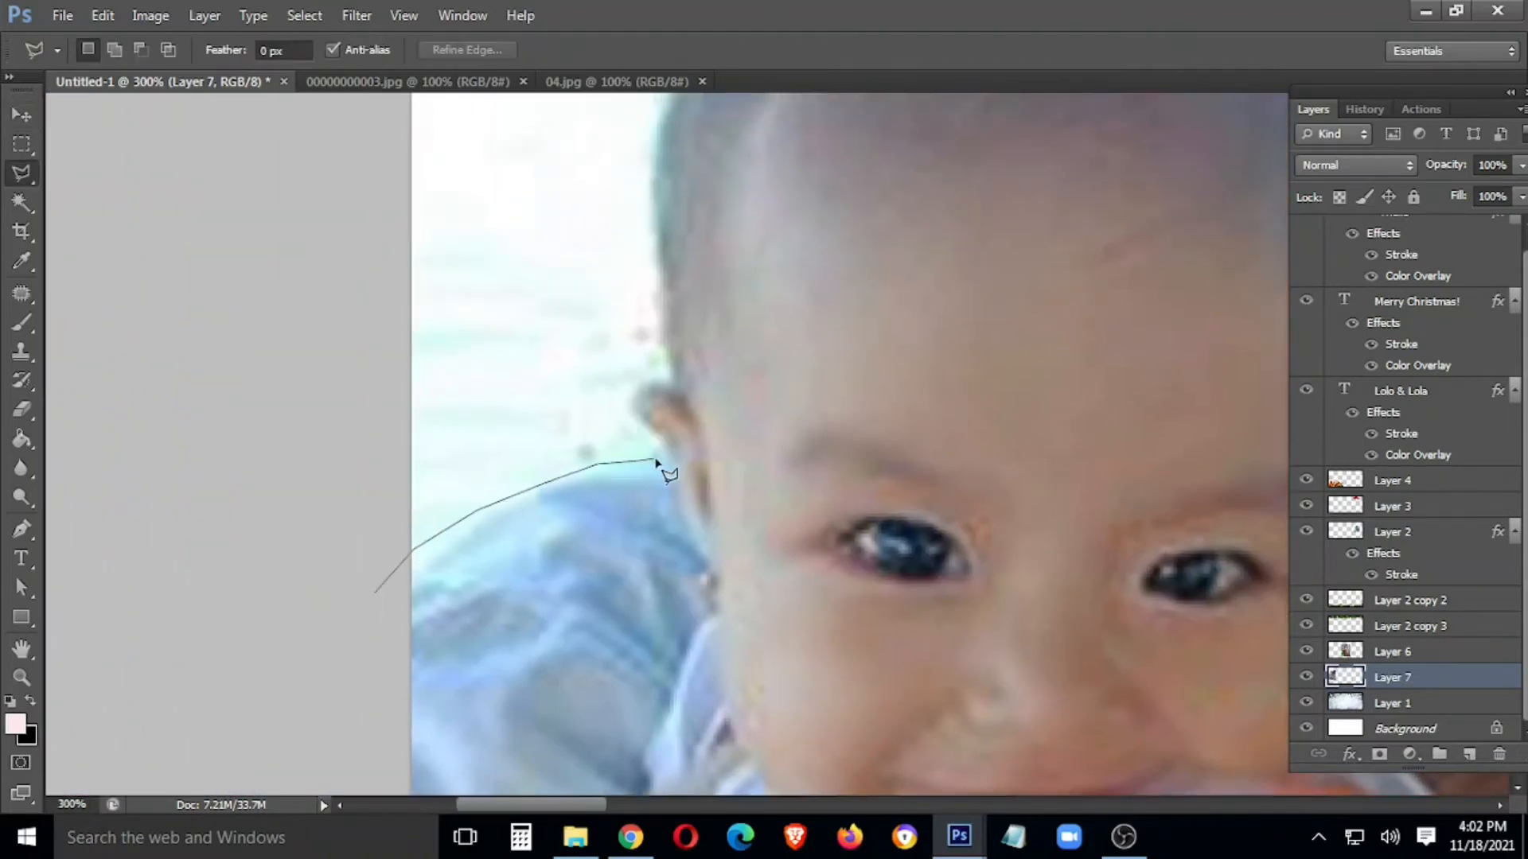
left_click(673, 382)
left_click(663, 297)
left_click(655, 149)
left_click(660, 122)
left_click_drag(695, 131, 594, 619)
left_click(590, 531)
left_click(623, 482)
left_click(649, 444)
left_click(683, 406)
left_click(748, 360)
left_click(788, 339)
left_click(820, 330)
left_click(868, 328)
left_click(988, 334)
left_click(1025, 341)
left_click(1063, 355)
left_click(1091, 363)
left_click(1153, 386)
left_click(1180, 402)
left_click(1268, 502)
Continue the lasso outline over the top of the blue cap and down its right side around the brim.
left_click_drag(1253, 546, 602, 463)
left_click(637, 431)
left_click(658, 431)
left_click(677, 401)
left_click(698, 371)
left_click(726, 347)
left_click(778, 302)
left_click(805, 284)
left_click(904, 229)
left_click(937, 214)
left_click(970, 205)
left_click(1004, 206)
left_click(1044, 185)
left_click(1078, 182)
left_click_drag(1178, 265, 464, 541)
left_click_drag(787, 366, 414, 461)
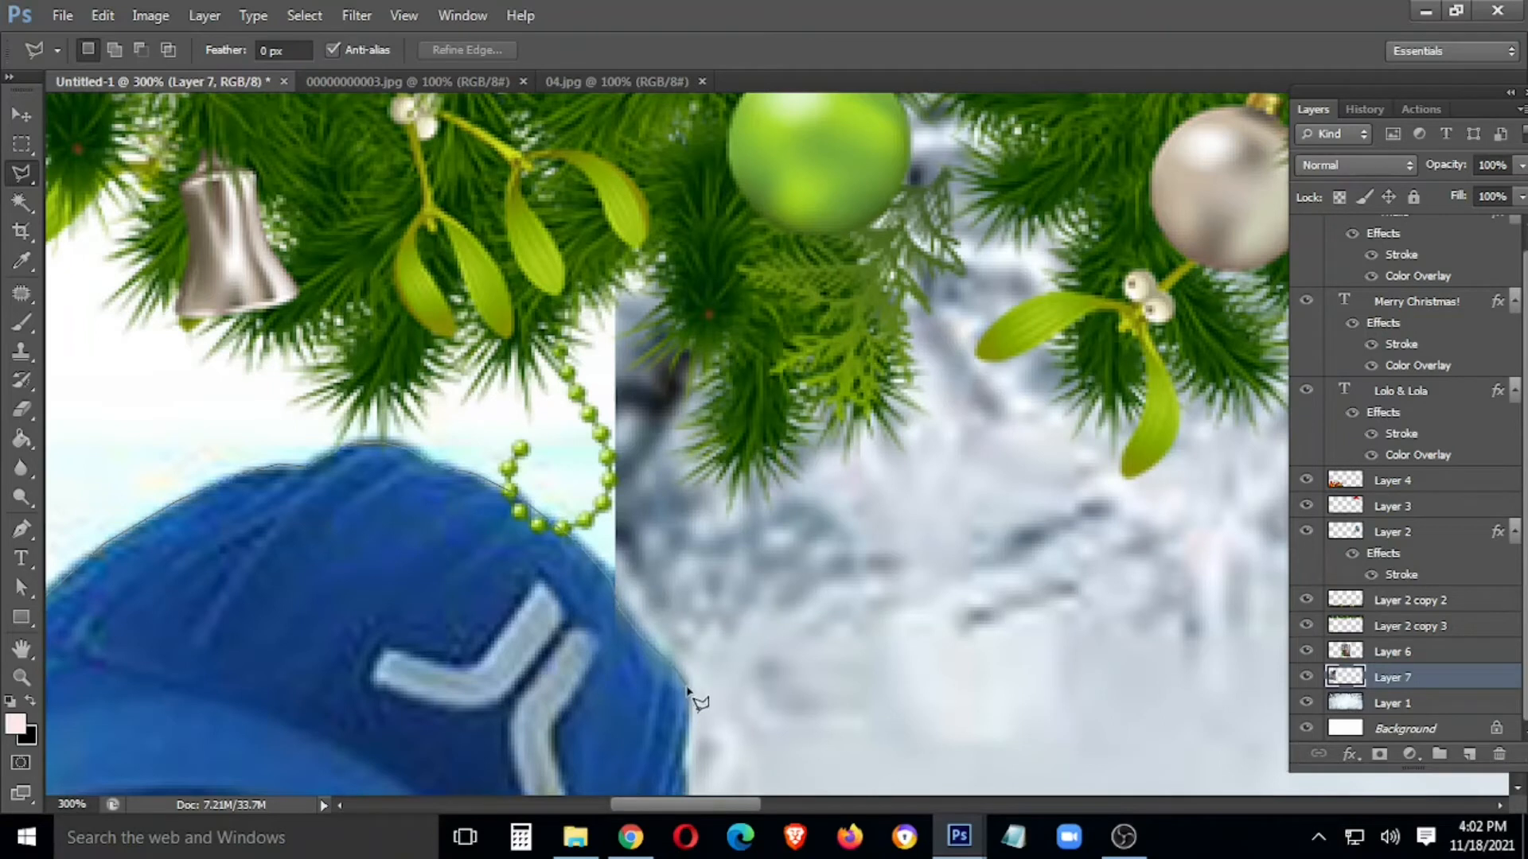
left_click_drag(692, 734, 623, 481)
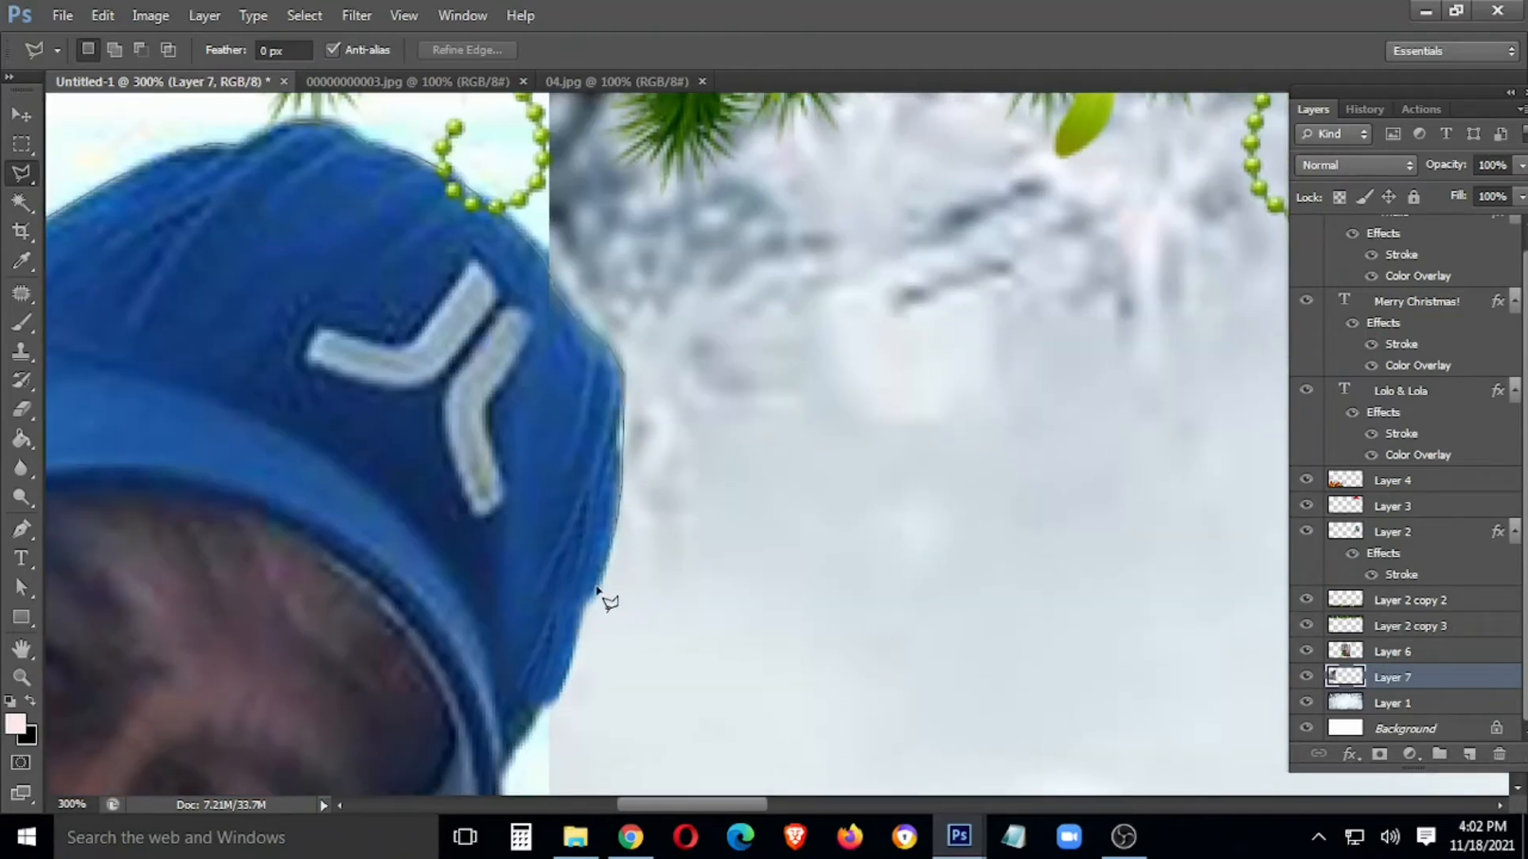
left_click_drag(519, 747, 557, 477)
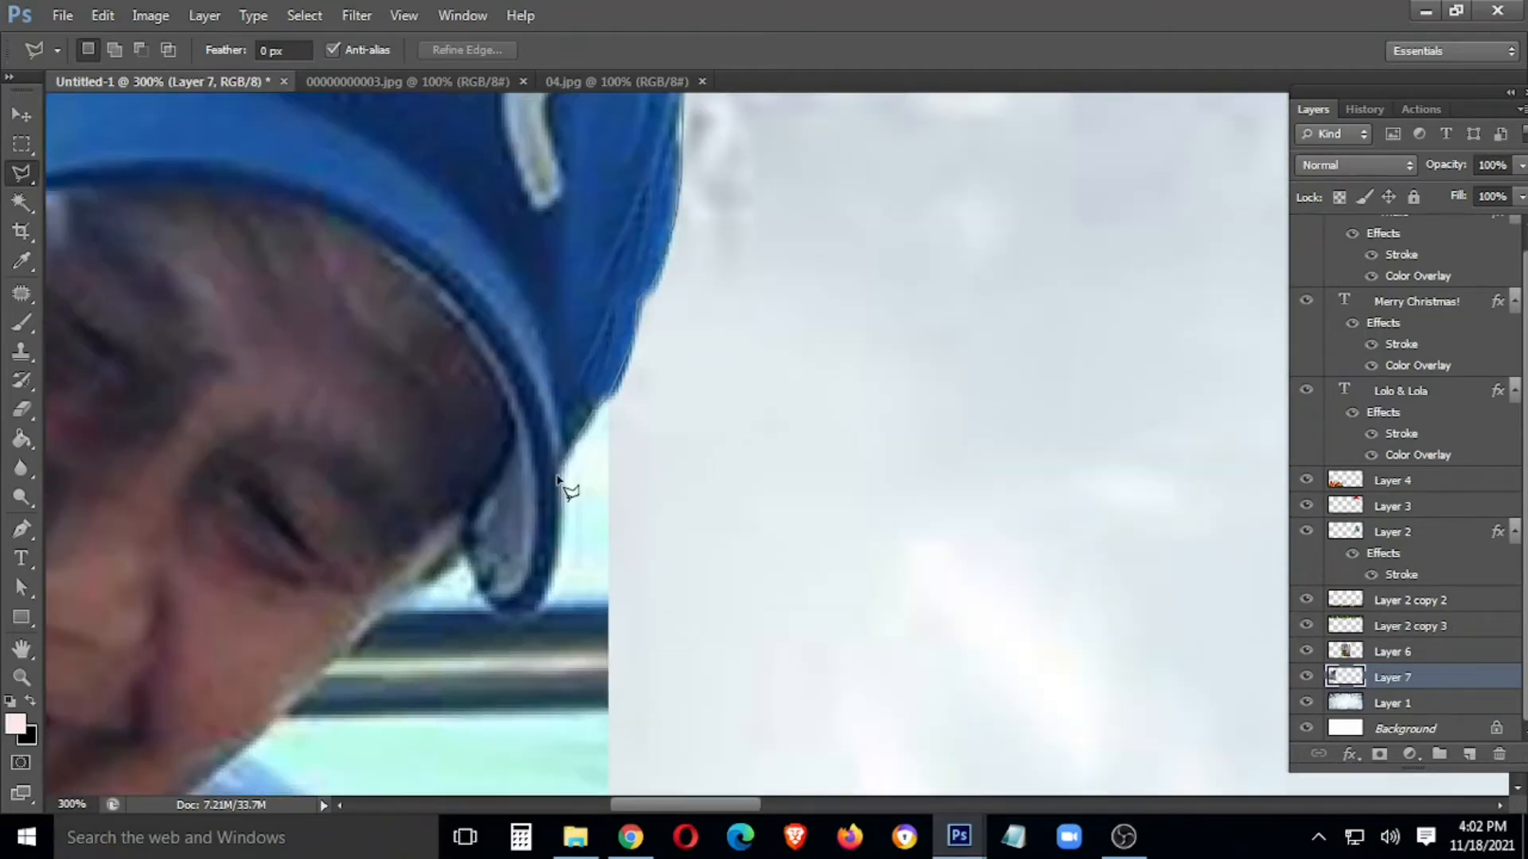
left_click(551, 589)
left_click(535, 613)
left_click(515, 617)
left_click(465, 543)
Trace the man's jaw, sleeve and shirt hem, and close the lasso selection below the gifts.
left_click_drag(286, 724, 852, 211)
left_click(996, 338)
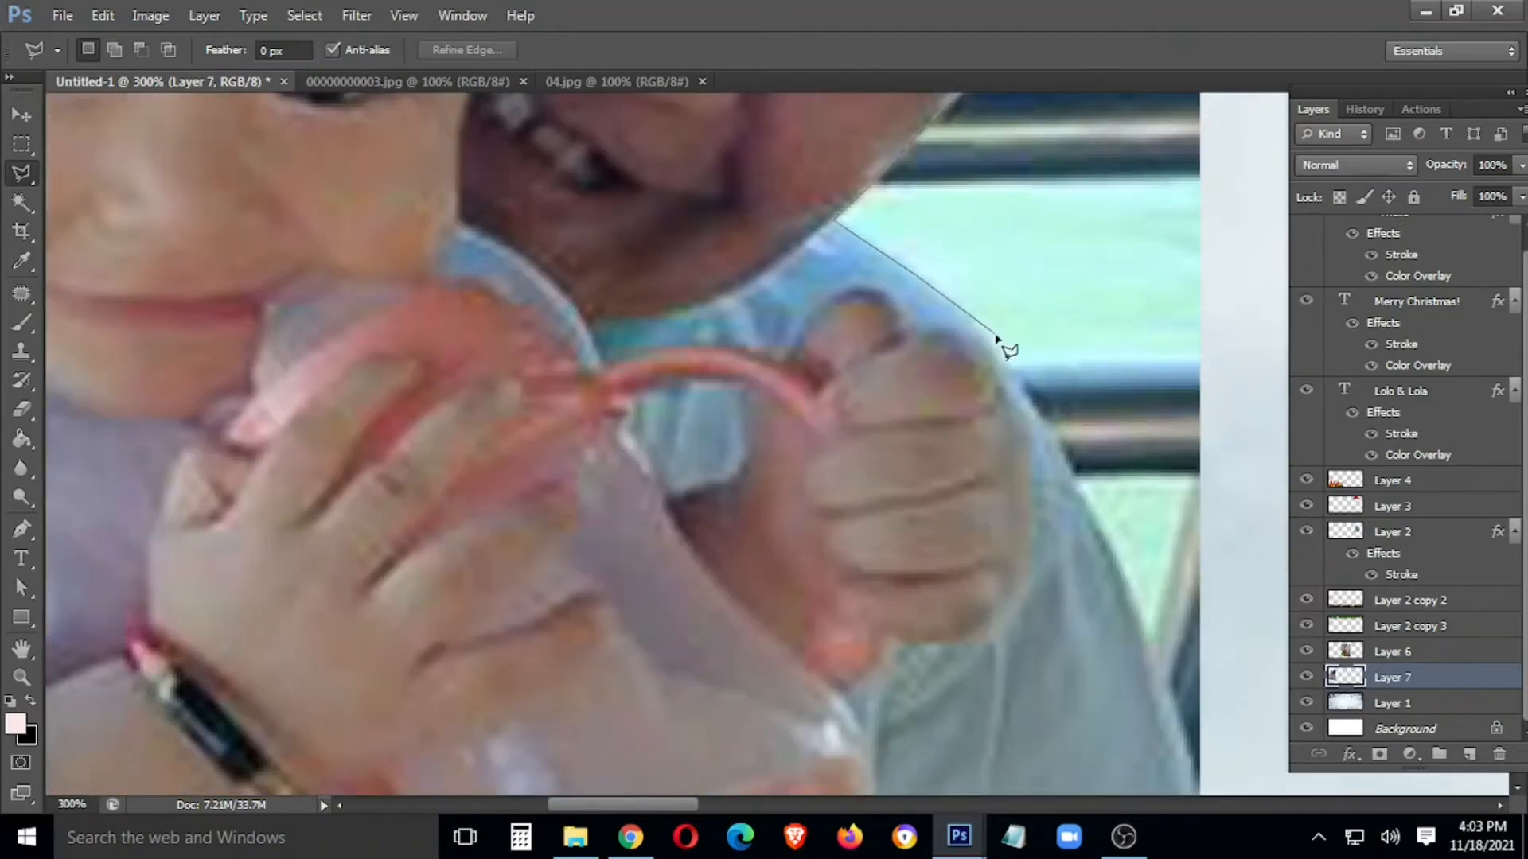
left_click(1074, 472)
left_click(1144, 605)
left_click_drag(1166, 692, 822, 232)
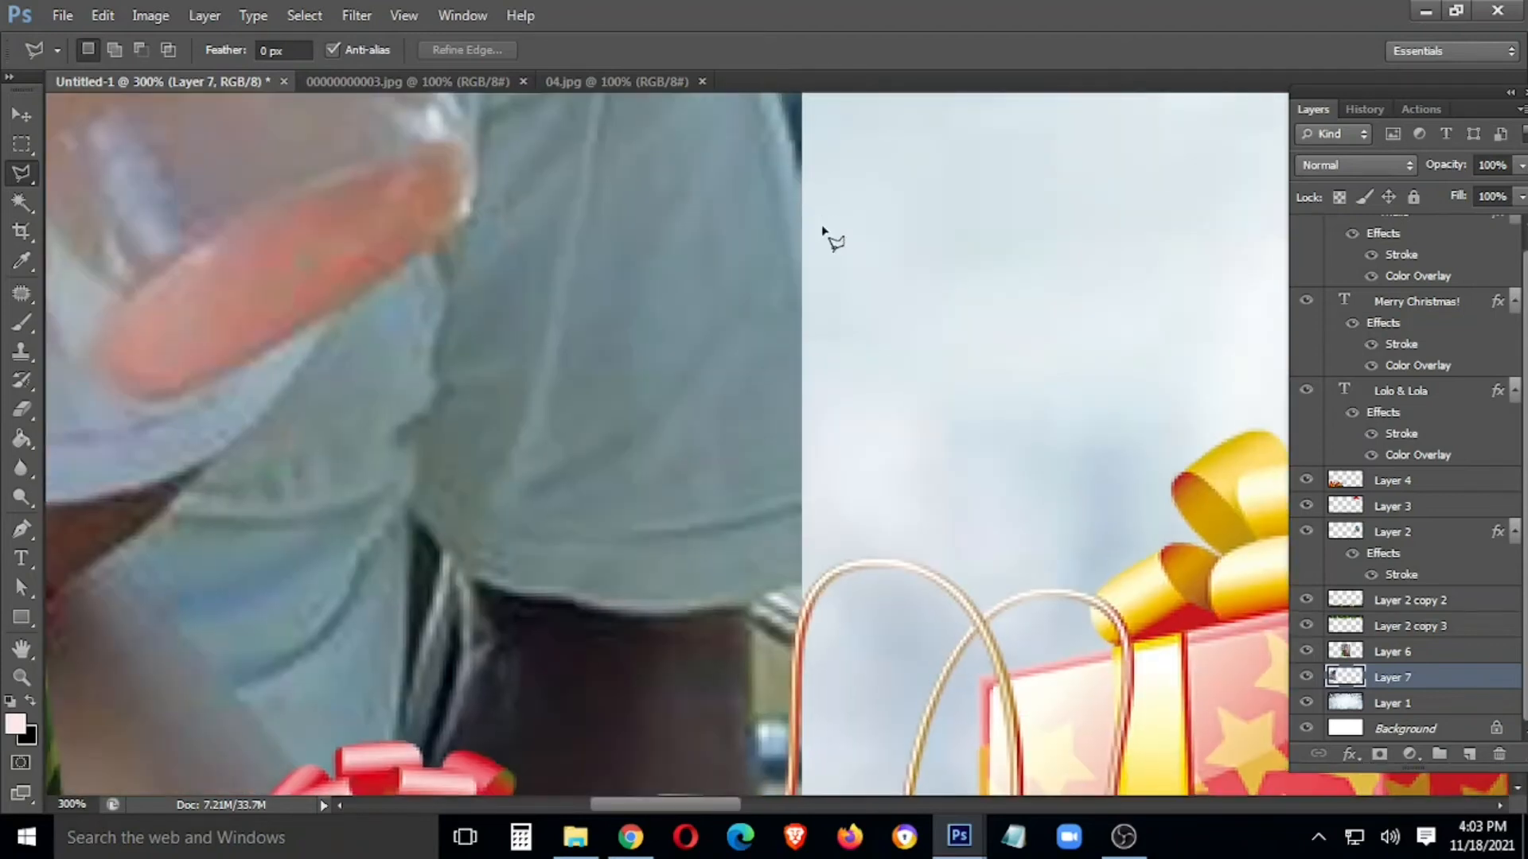
left_click(834, 521)
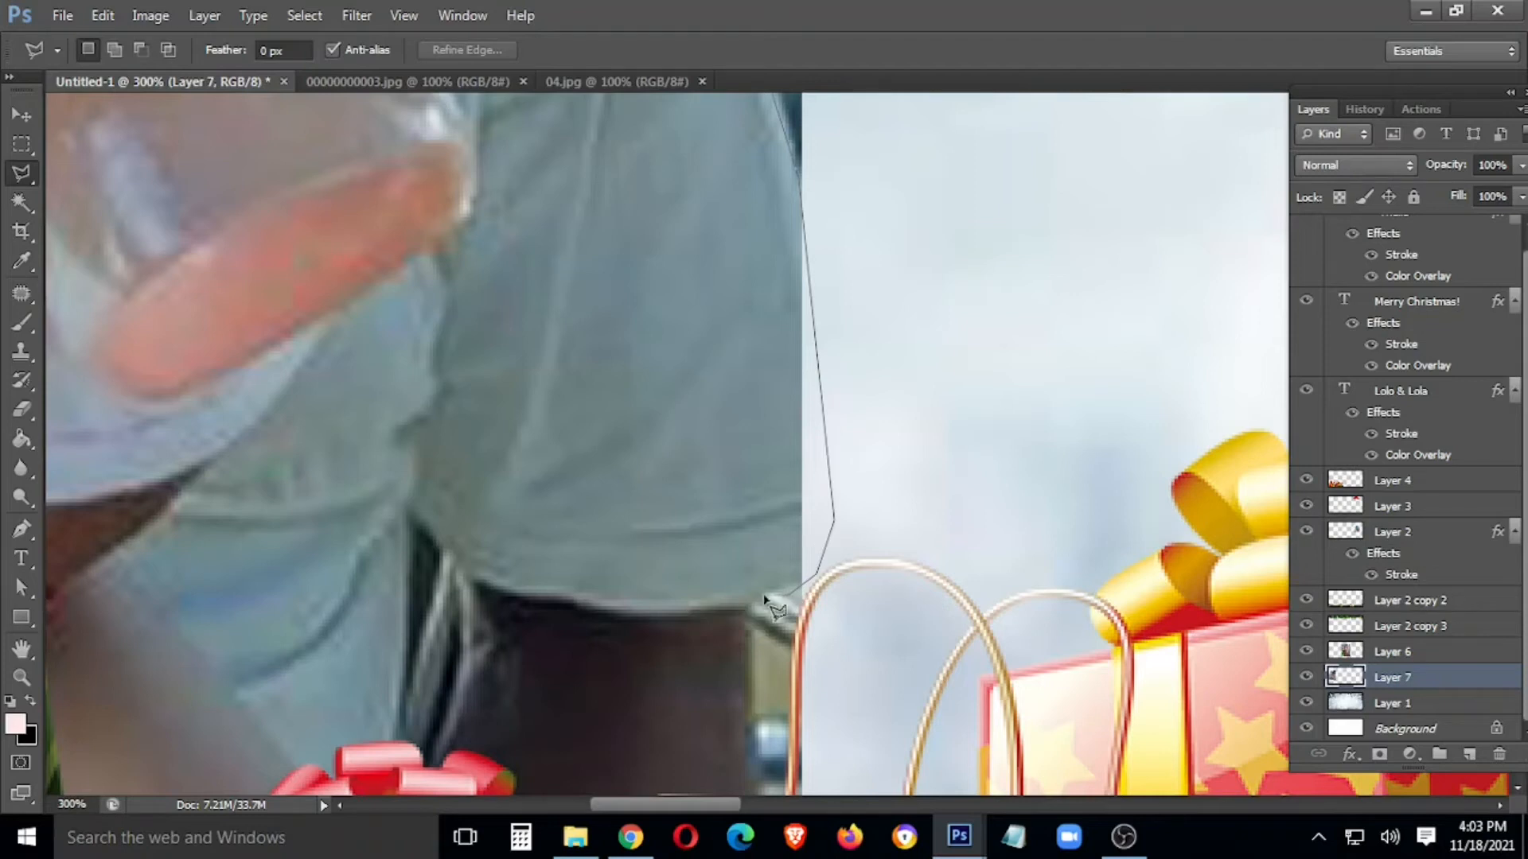
left_click_drag(756, 756, 815, 199)
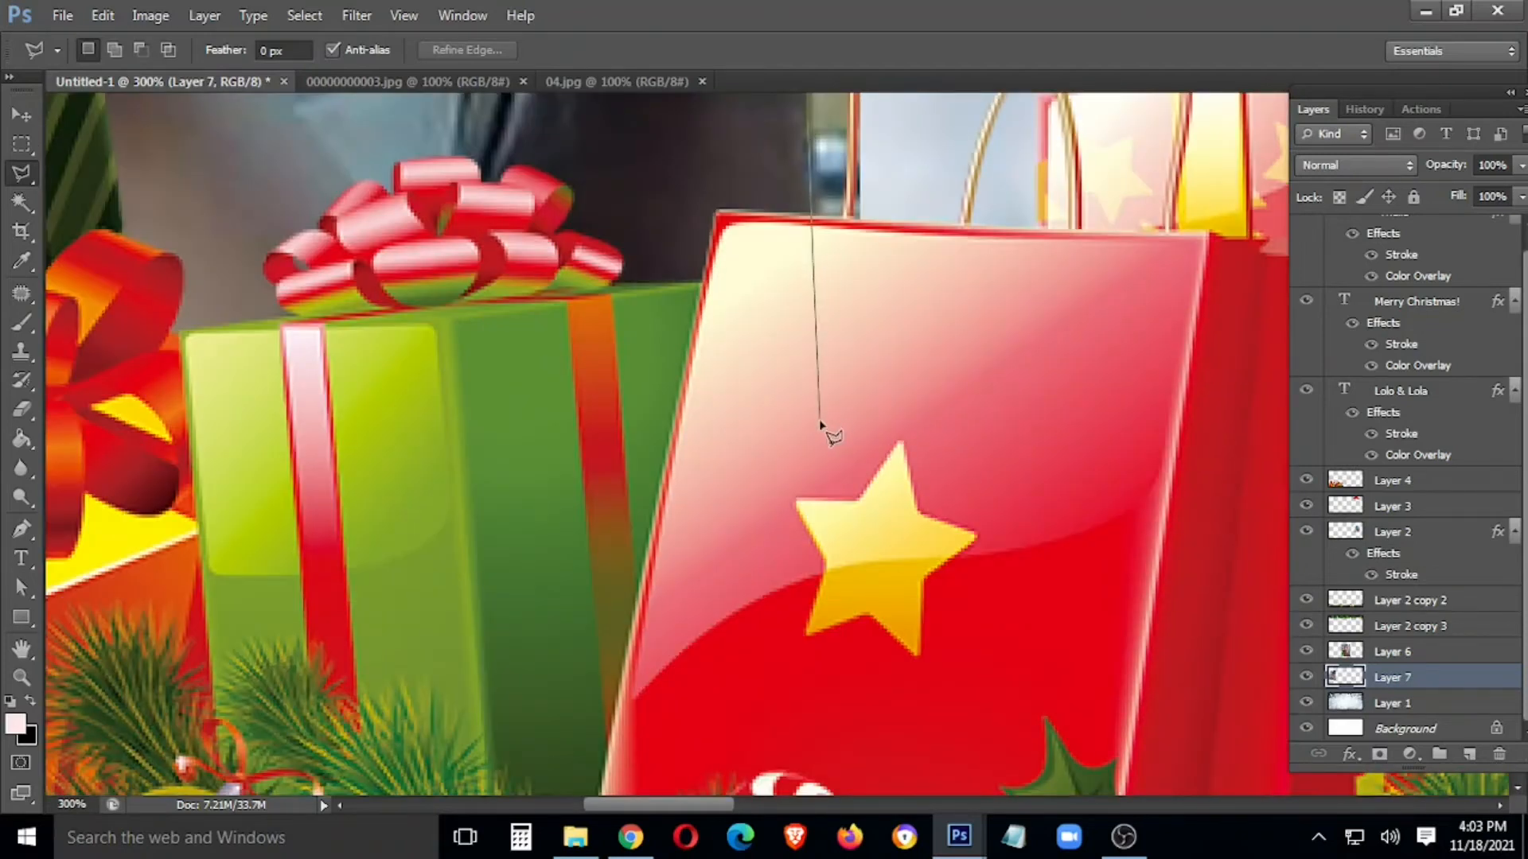
scroll(828, 397, "down", 4)
left_click(354, 755)
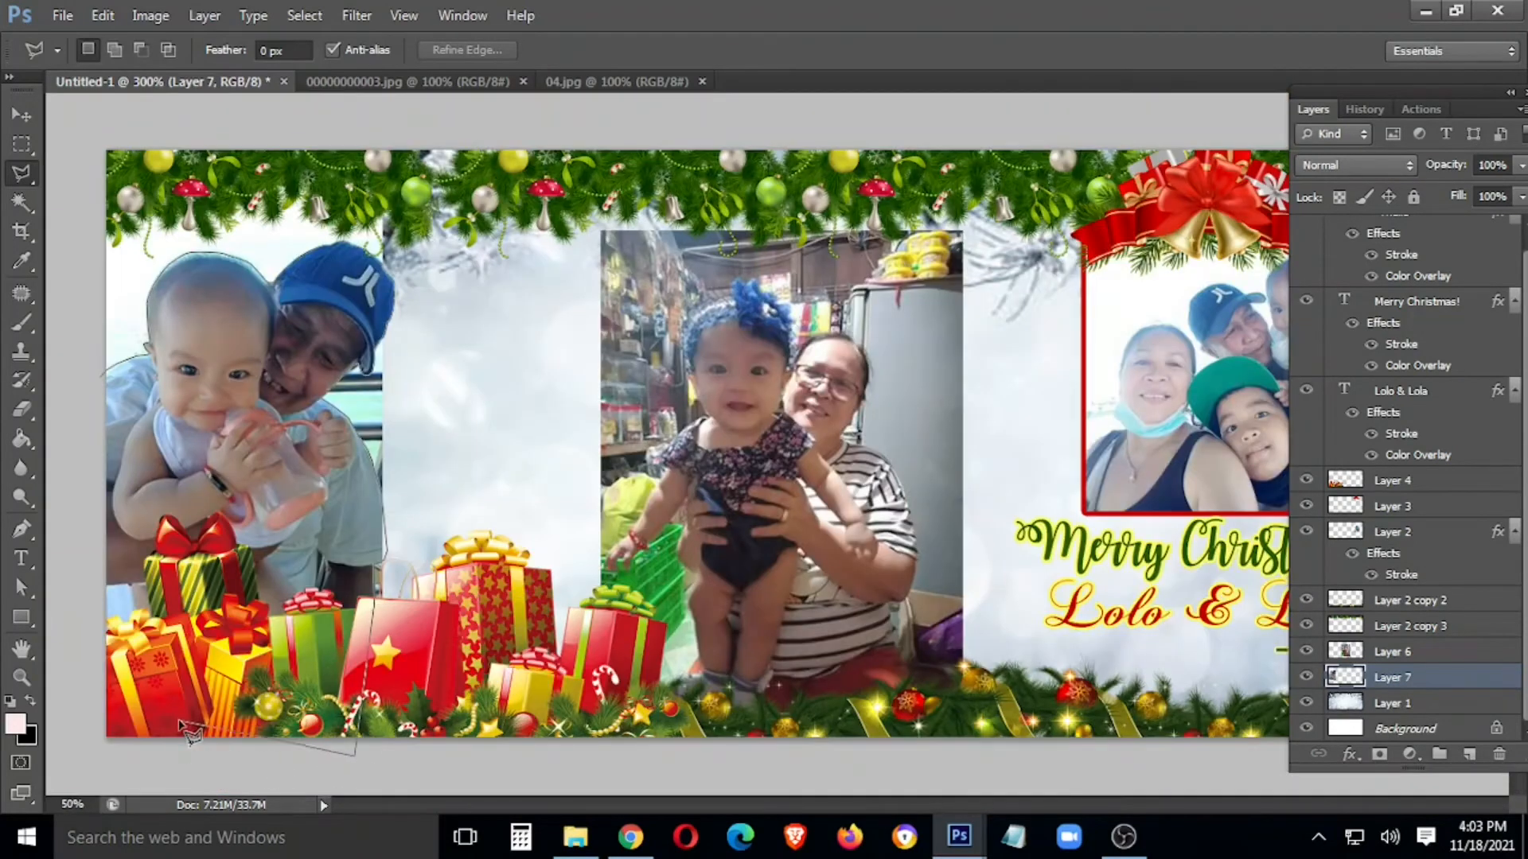
double_click(49, 677)
Feather the lasso selection and copy the man and baby onto a new layer.
right_click(223, 457)
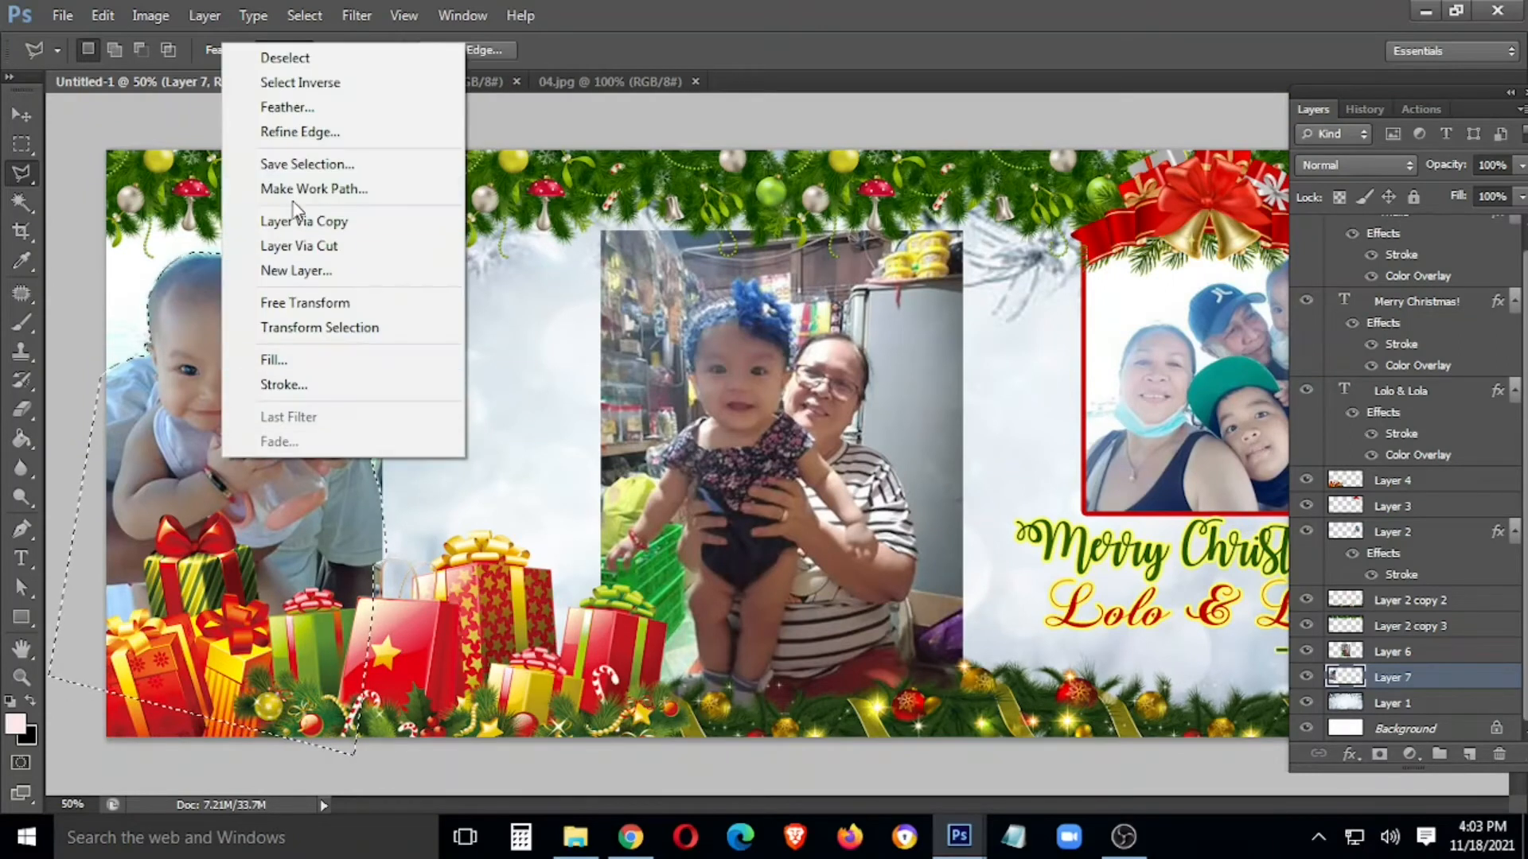
left_click(304, 112)
key("Return")
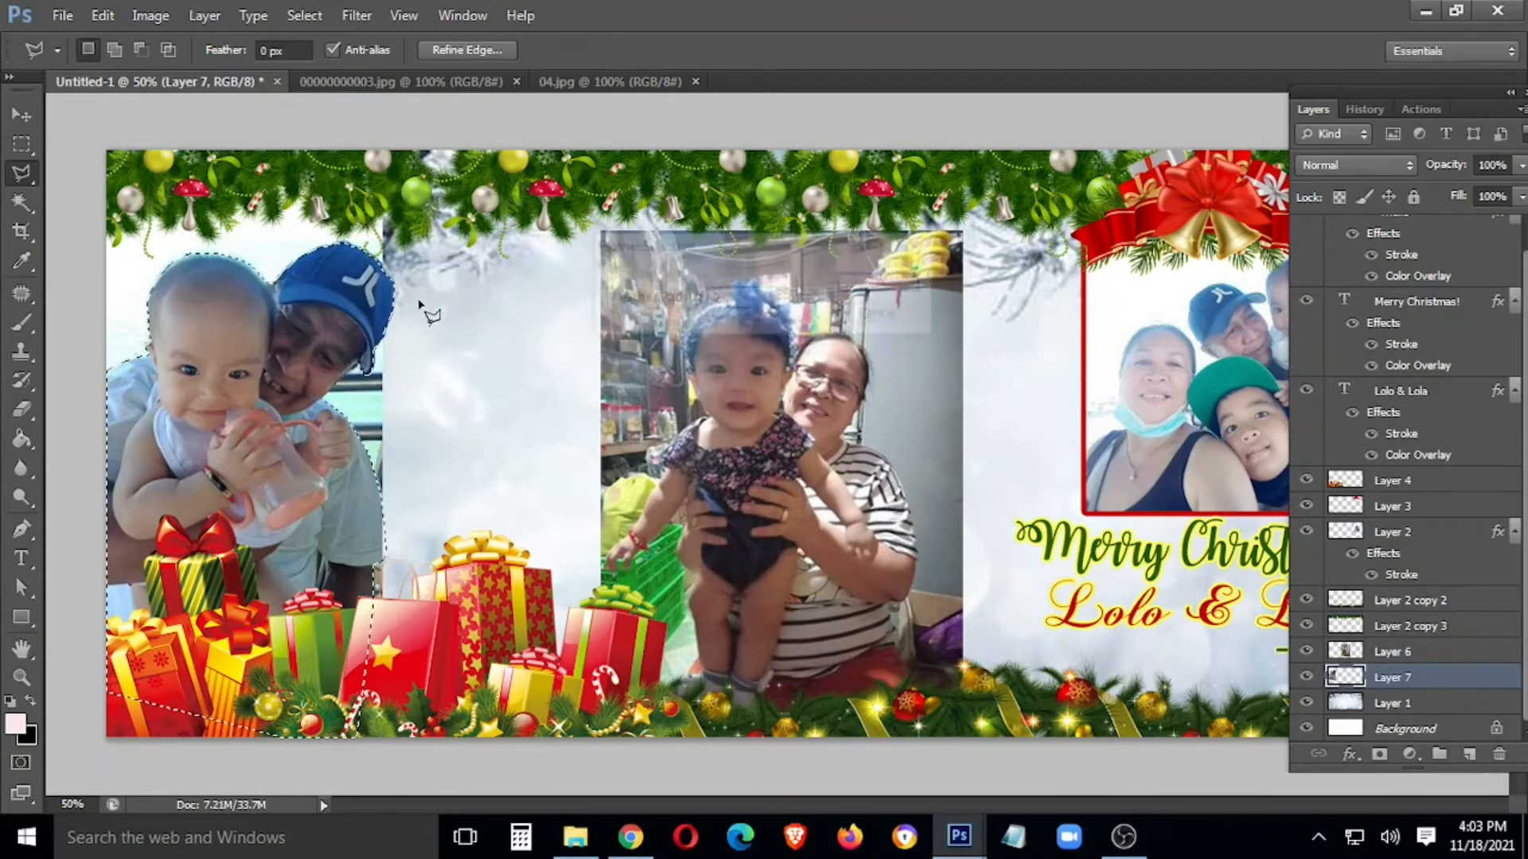
right_click(232, 456)
left_click(334, 219)
Delete the original photo layer of the man and baby, keeping only the cut-out.
key("v")
right_click(116, 264)
left_click(121, 276)
key("Delete")
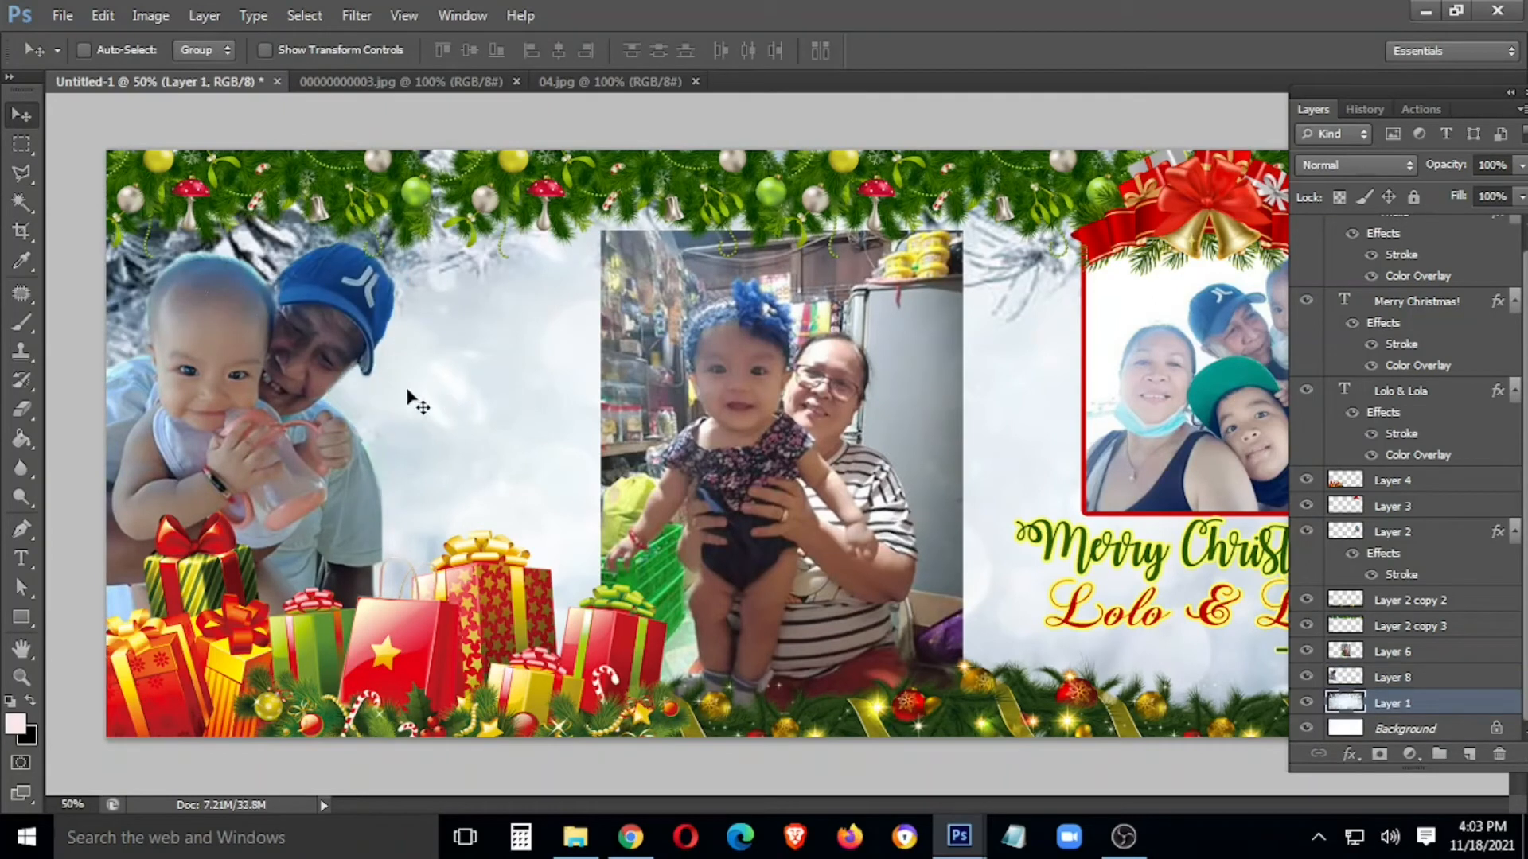
Try to retouch the edge above the baby's head with the Clone Stamp on the cut-out layer.
key("ctrl+plus")
key("ctrl+plus")
left_click_drag(209, 328, 861, 541)
left_click_drag(344, 389, 754, 535)
key("s")
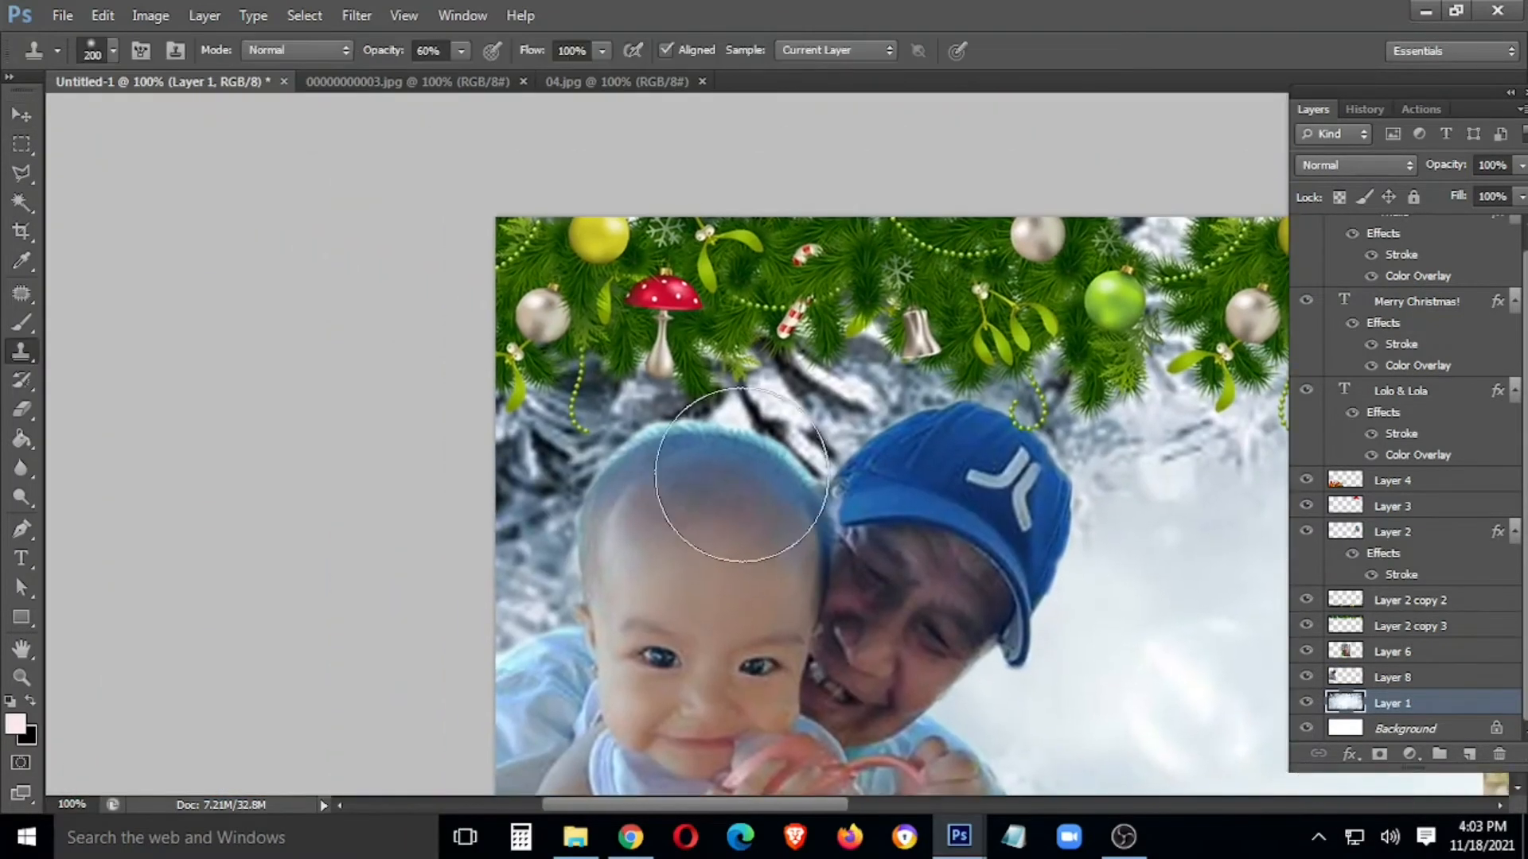
key("bracketleft")
key("bracketleft")
key("bracketleft")
key("bracketleft")
key("bracketleft")
key("bracketleft")
key("bracketleft")
key("bracketleft")
key("bracketleft")
key("bracketleft")
key("bracketleft")
key("bracketleft")
left_click(656, 416)
left_click(764, 340)
left_click(1400, 684)
left_click(641, 404)
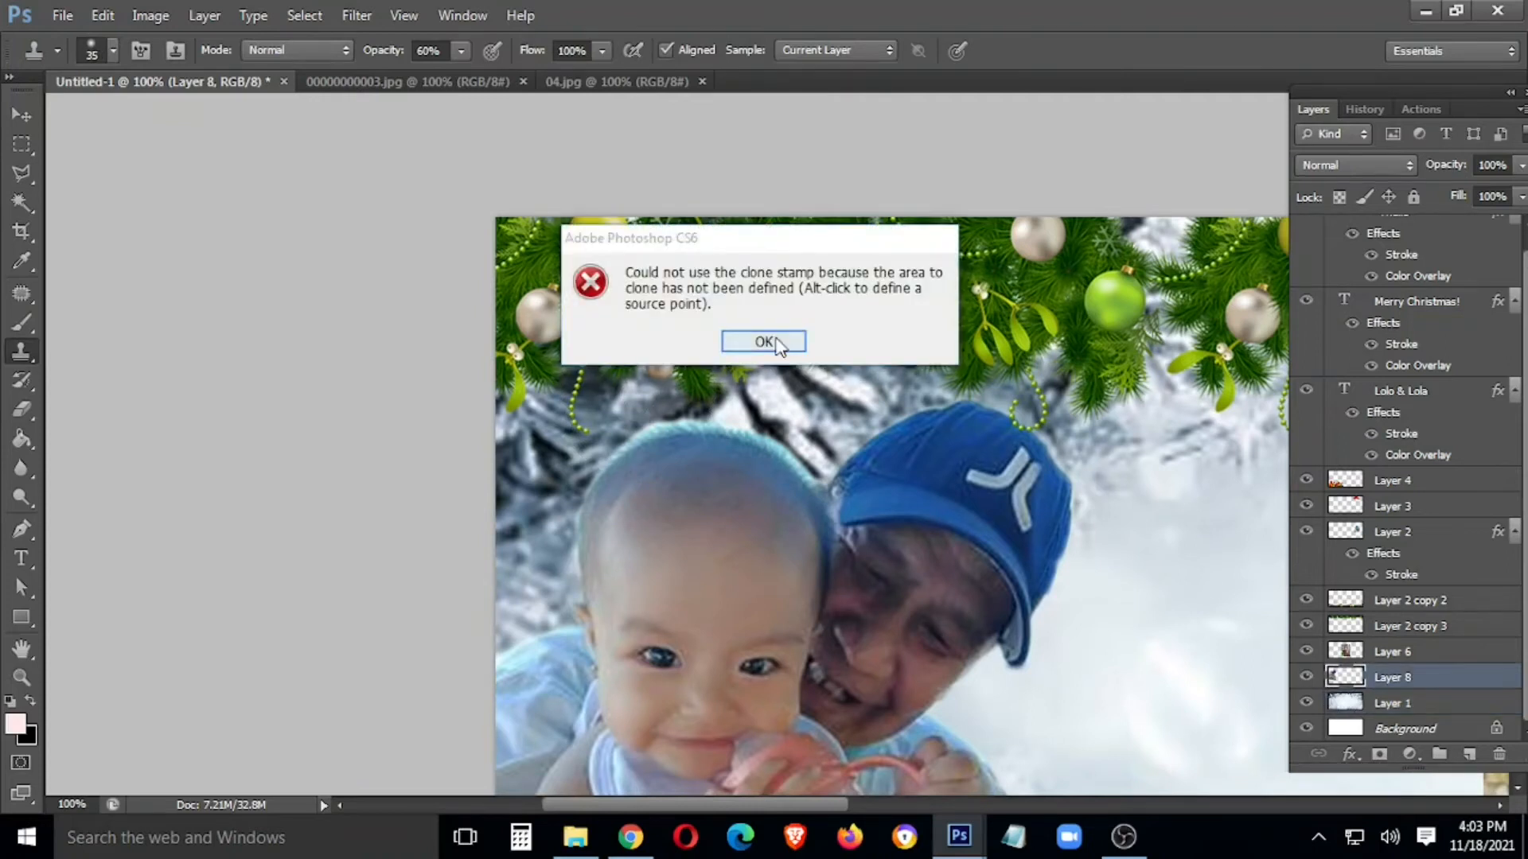
left_click(763, 344)
Try softening the top edge of the baby's head with a 50 px eraser at 50% opacity, and undo the stroke.
key("e")
key("bracketleft")
key("bracketleft")
key("bracketleft")
key("bracketleft")
key("bracketleft")
key("bracketleft")
key("bracketleft")
key("bracketleft")
key("bracketleft")
key("bracketleft")
key("bracketleft")
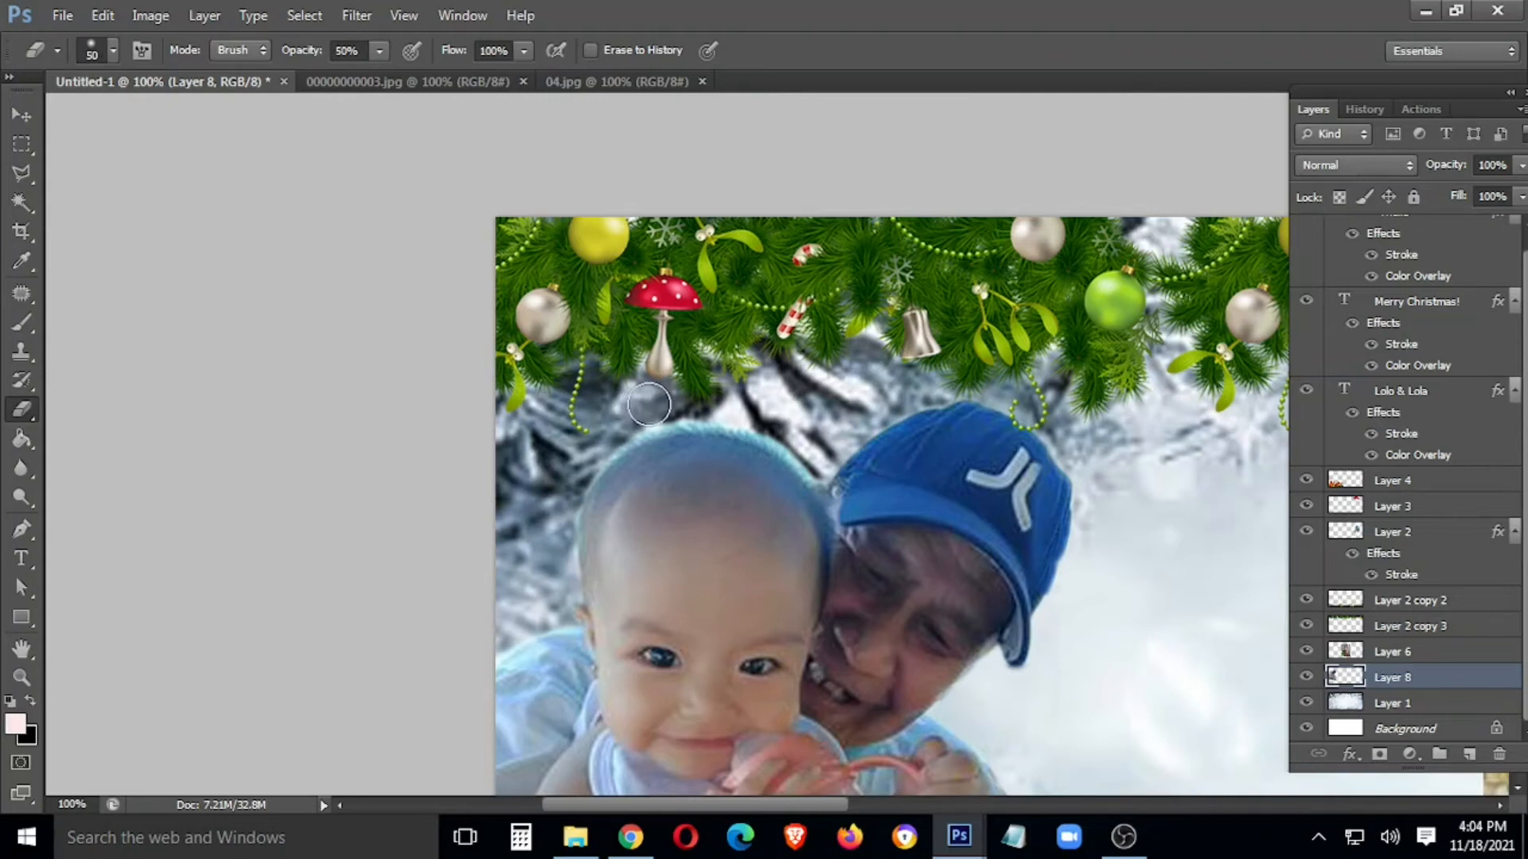
left_click_drag(716, 427, 743, 470)
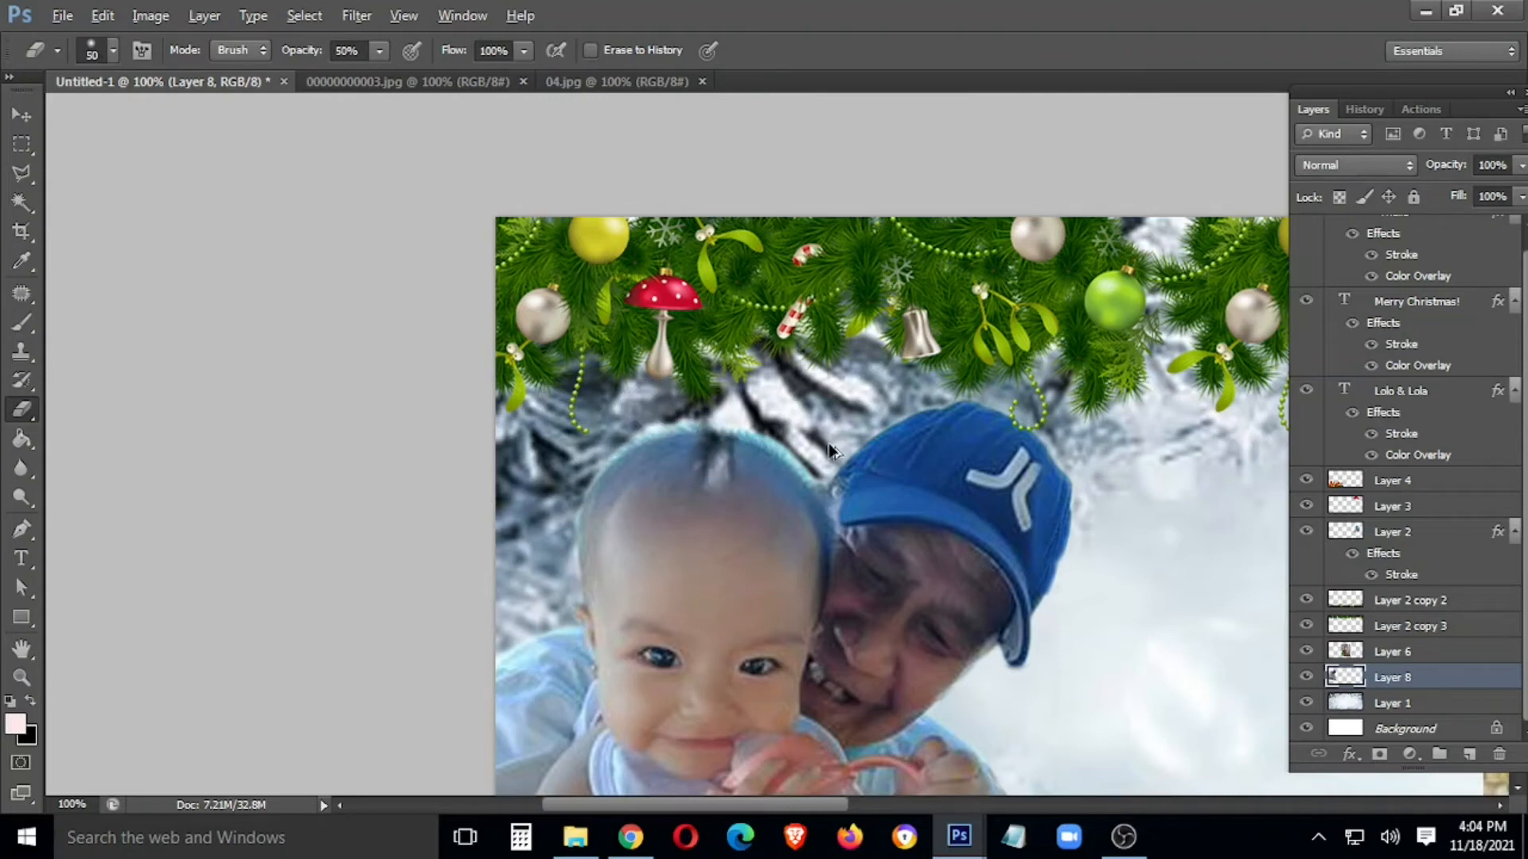
key("ctrl+z")
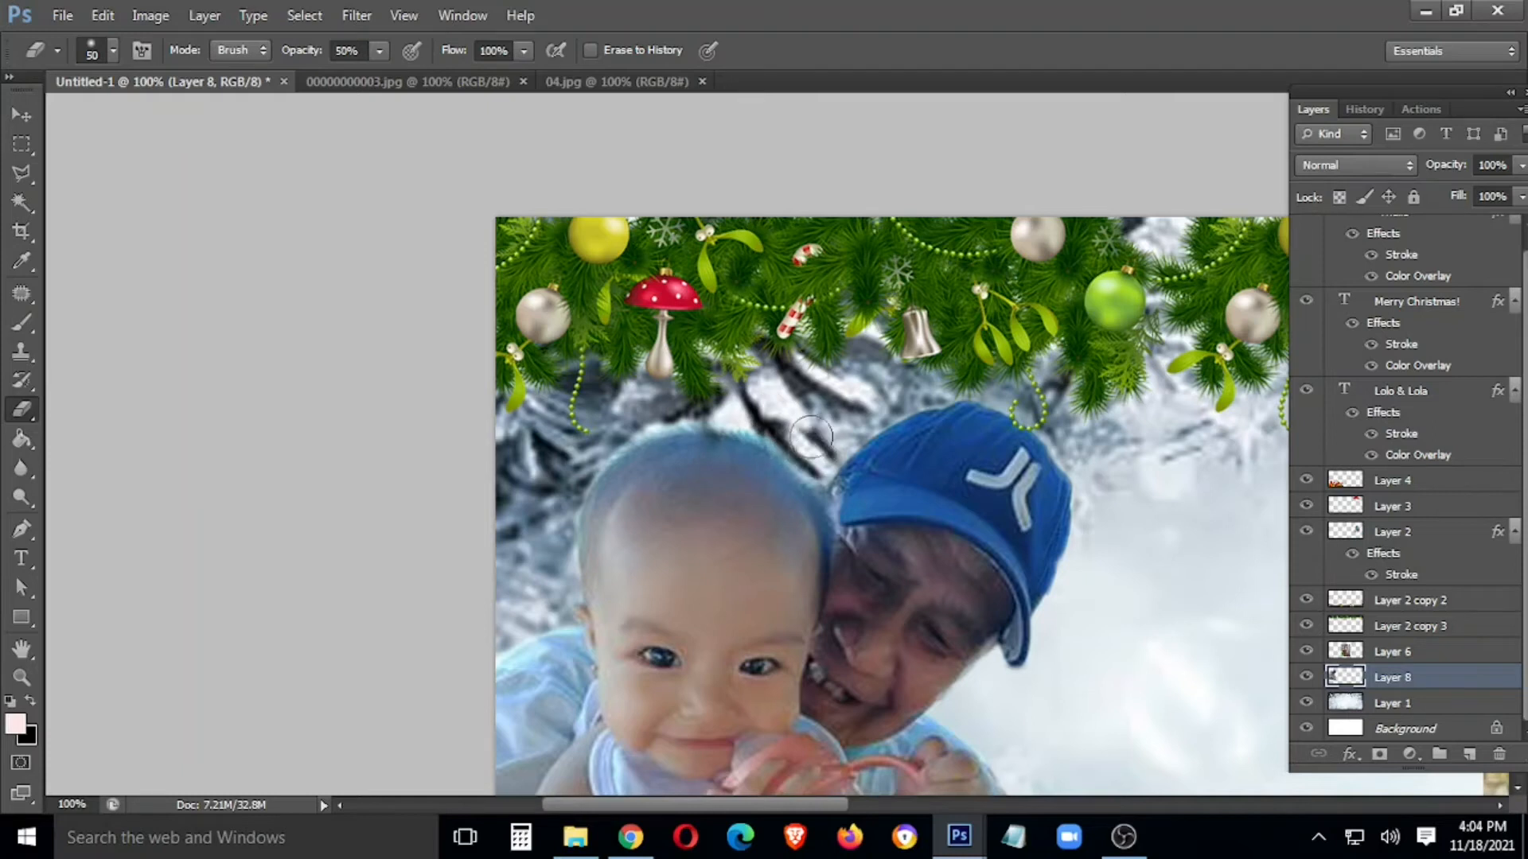
Adjust the tones of the man-and-baby cut-out with Curves.
key("v")
key("Tab")
left_click_drag(1109, 706, 727, 322)
key("ctrl+m")
left_click(958, 144)
key("Tab")
key("Tab")
Start a Polygonal Lasso outline up the woman's striped sleeve and over her shoulder to her neck.
left_click_drag(1226, 443, 508, 538)
left_click_drag(891, 779, 1013, 519)
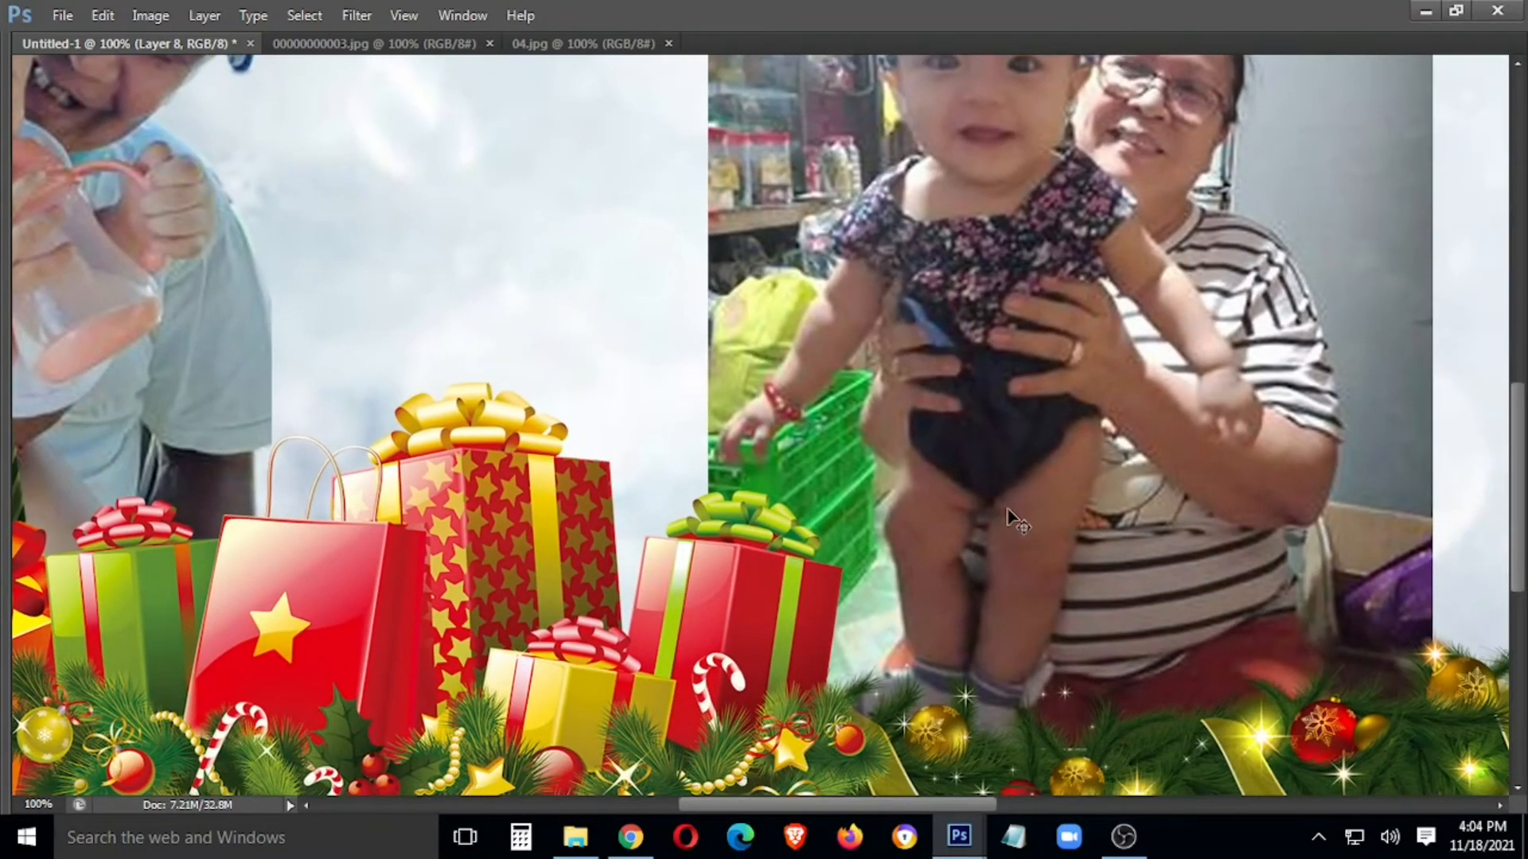
key("ctrl+plus")
key("ctrl+plus")
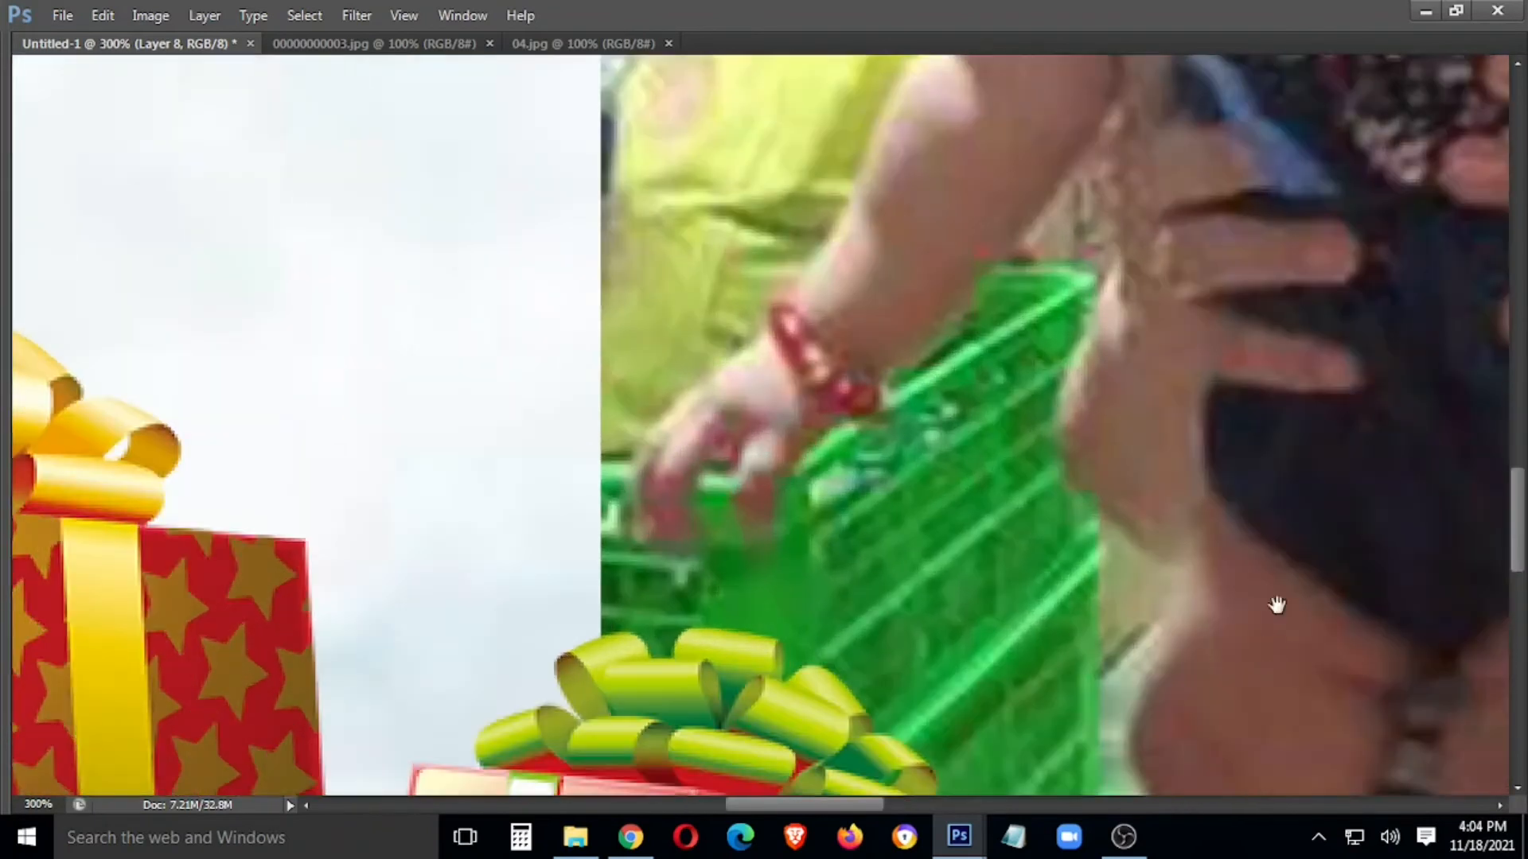
left_click_drag(1279, 604, 477, 318)
left_click_drag(1029, 614, 915, 490)
mouse_move(899, 652)
left_mouse_down()
mouse_move(930, 605)
mouse_move(915, 513)
mouse_move(843, 356)
mouse_move(813, 191)
mouse_move(830, 111)
mouse_move(835, 641)
mouse_move(907, 417)
mouse_move(910, 354)
left_mouse_up()
mouse_move(891, 223)
left_mouse_down()
mouse_move(972, 706)
mouse_move(1045, 668)
mouse_move(899, 620)
mouse_move(861, 410)
mouse_move(833, 361)
mouse_move(720, 227)
mouse_move(653, 195)
left_mouse_up()
mouse_move(653, 195)
left_mouse_down()
mouse_move(922, 617)
mouse_move(1033, 668)
mouse_move(1026, 651)
mouse_move(889, 615)
left_mouse_up()
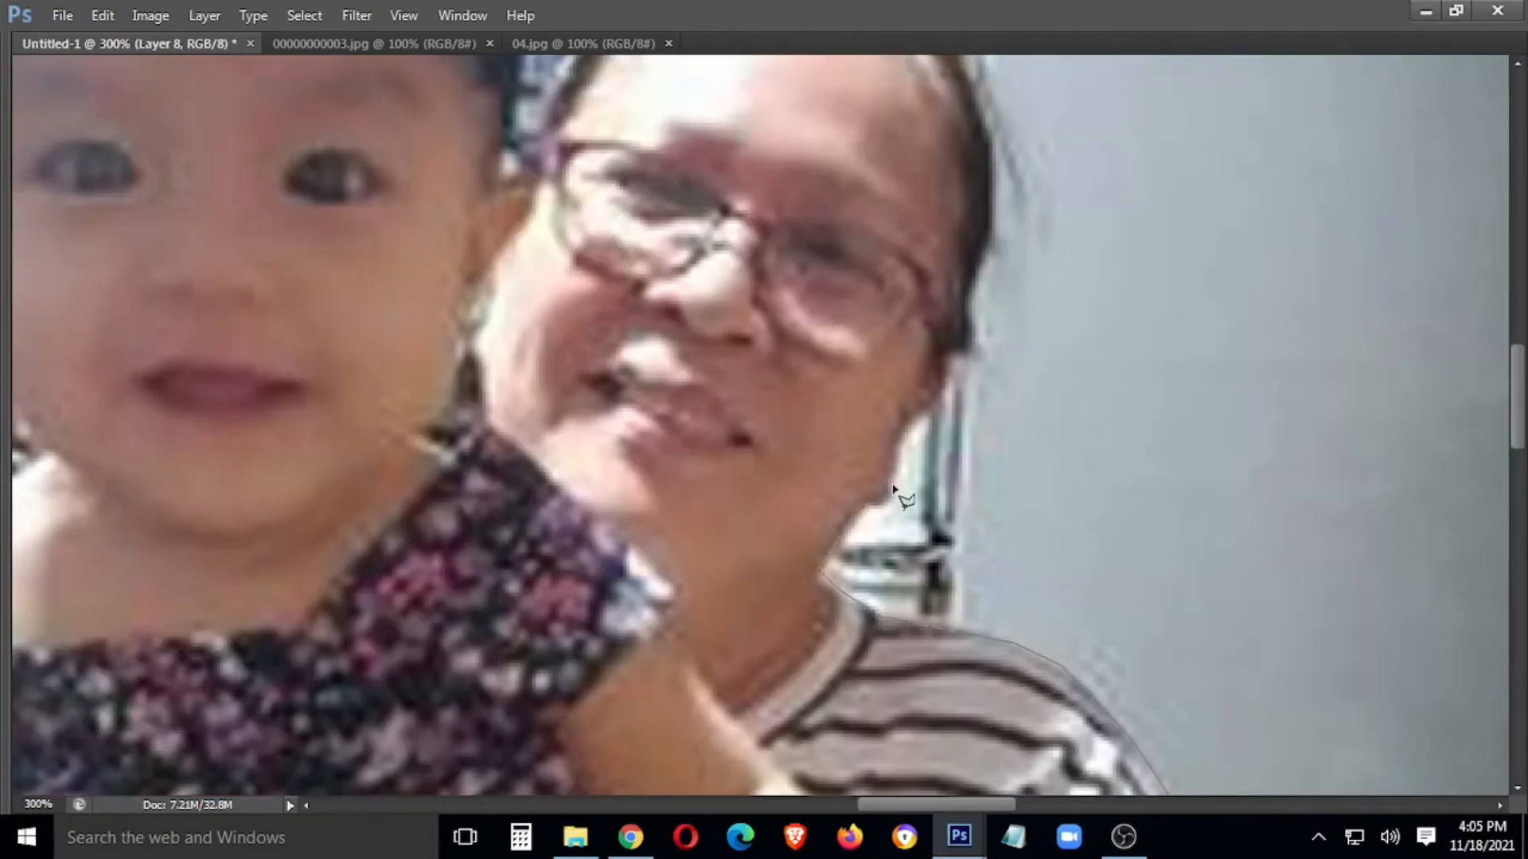
Continue the lasso outline up the woman's jaw and over her hair to the baby's headband.
mouse_move(919, 421)
left_mouse_down()
mouse_move(992, 399)
mouse_move(1057, 665)
mouse_move(966, 639)
left_mouse_up()
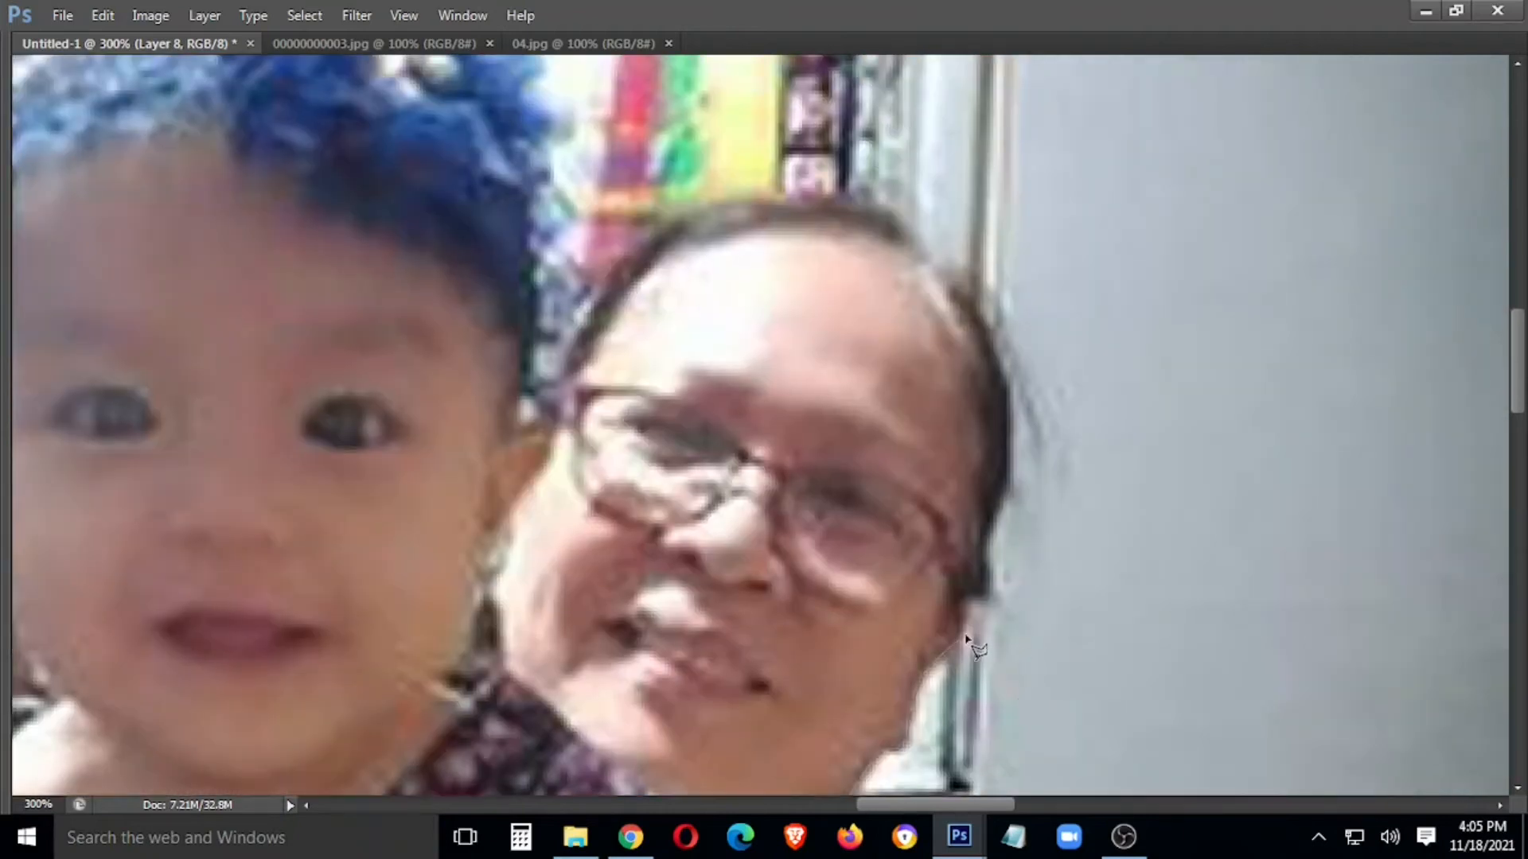
mouse_move(1009, 430)
left_mouse_down()
mouse_move(1001, 374)
mouse_move(961, 312)
left_mouse_up()
mouse_move(896, 215)
left_mouse_down()
mouse_move(768, 191)
mouse_move(783, 200)
mouse_move(650, 231)
mouse_move(604, 286)
left_mouse_up()
left_click_drag(552, 343, 732, 598)
Trace the outline over the baby's blue bow and around the headband to its far side.
left_click(759, 549)
left_click(755, 511)
mouse_move(752, 415)
left_mouse_down()
mouse_move(724, 303)
mouse_move(562, 210)
left_mouse_up()
mouse_move(471, 141)
left_mouse_down()
mouse_move(371, 211)
mouse_move(241, 239)
mouse_move(860, 362)
mouse_move(759, 386)
left_mouse_up()
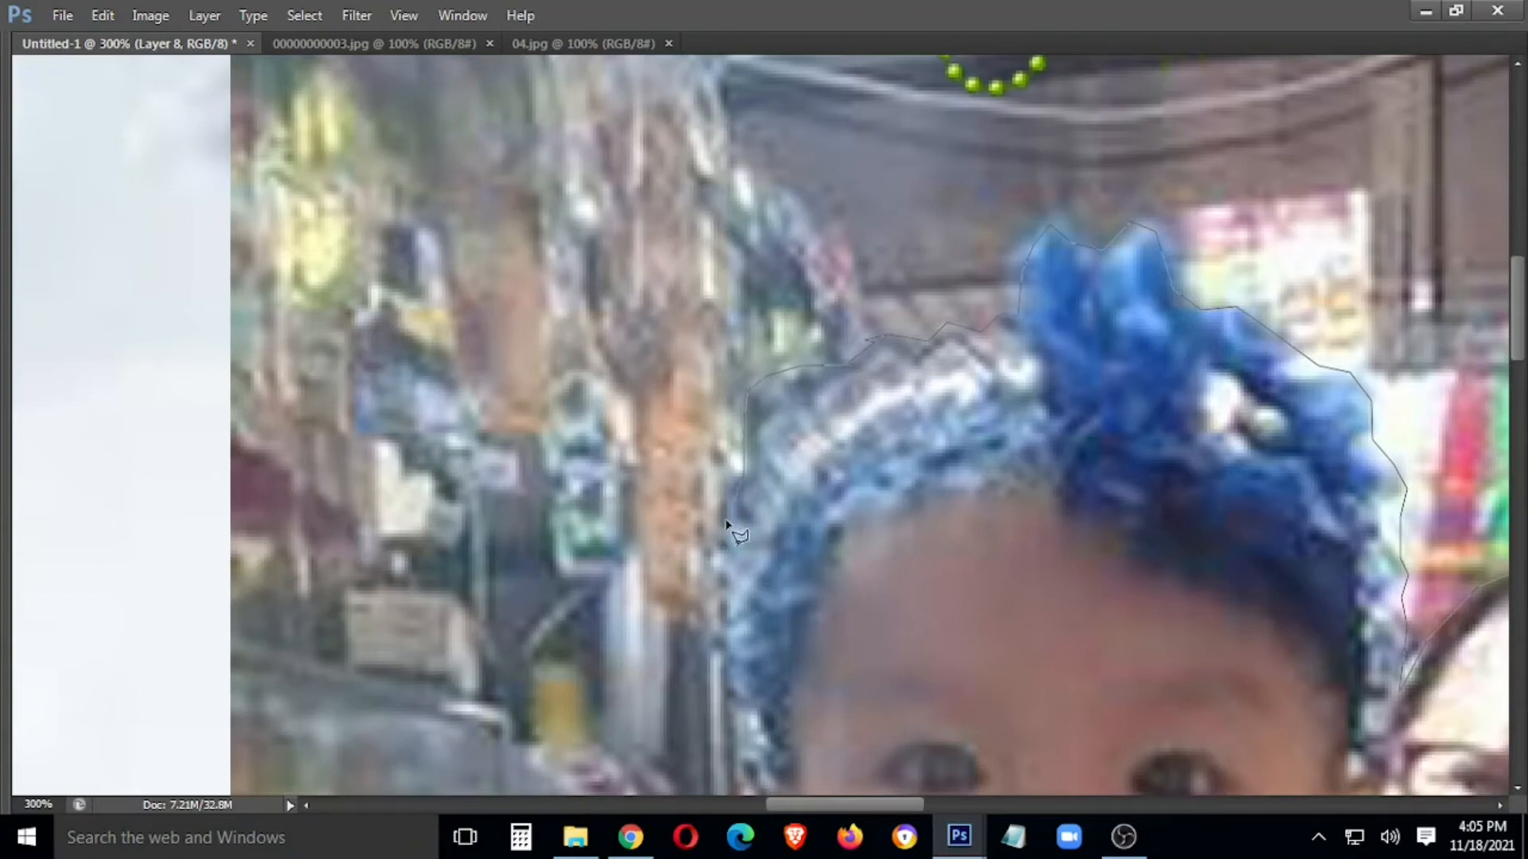
mouse_move(728, 618)
left_mouse_down()
mouse_move(738, 709)
mouse_move(774, 741)
mouse_move(853, 358)
mouse_move(817, 372)
left_mouse_up()
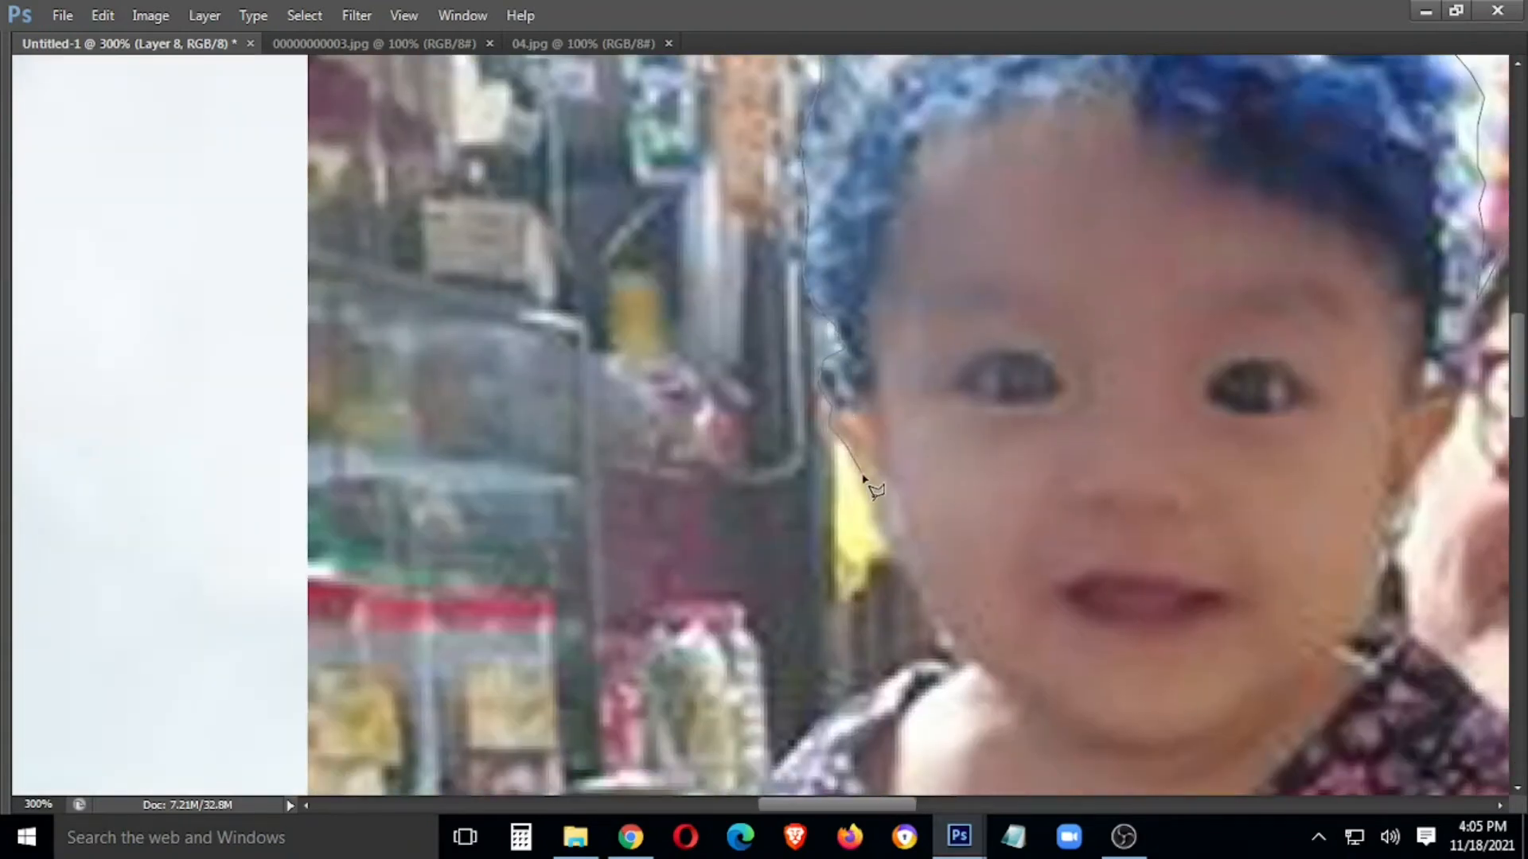
Continue the lasso outline down the baby's ear and cheek and along the floral sleeve.
left_click(973, 665)
left_click(954, 676)
left_click(911, 665)
left_click(869, 692)
left_click(816, 727)
left_click(782, 760)
left_click_drag(790, 790, 817, 302)
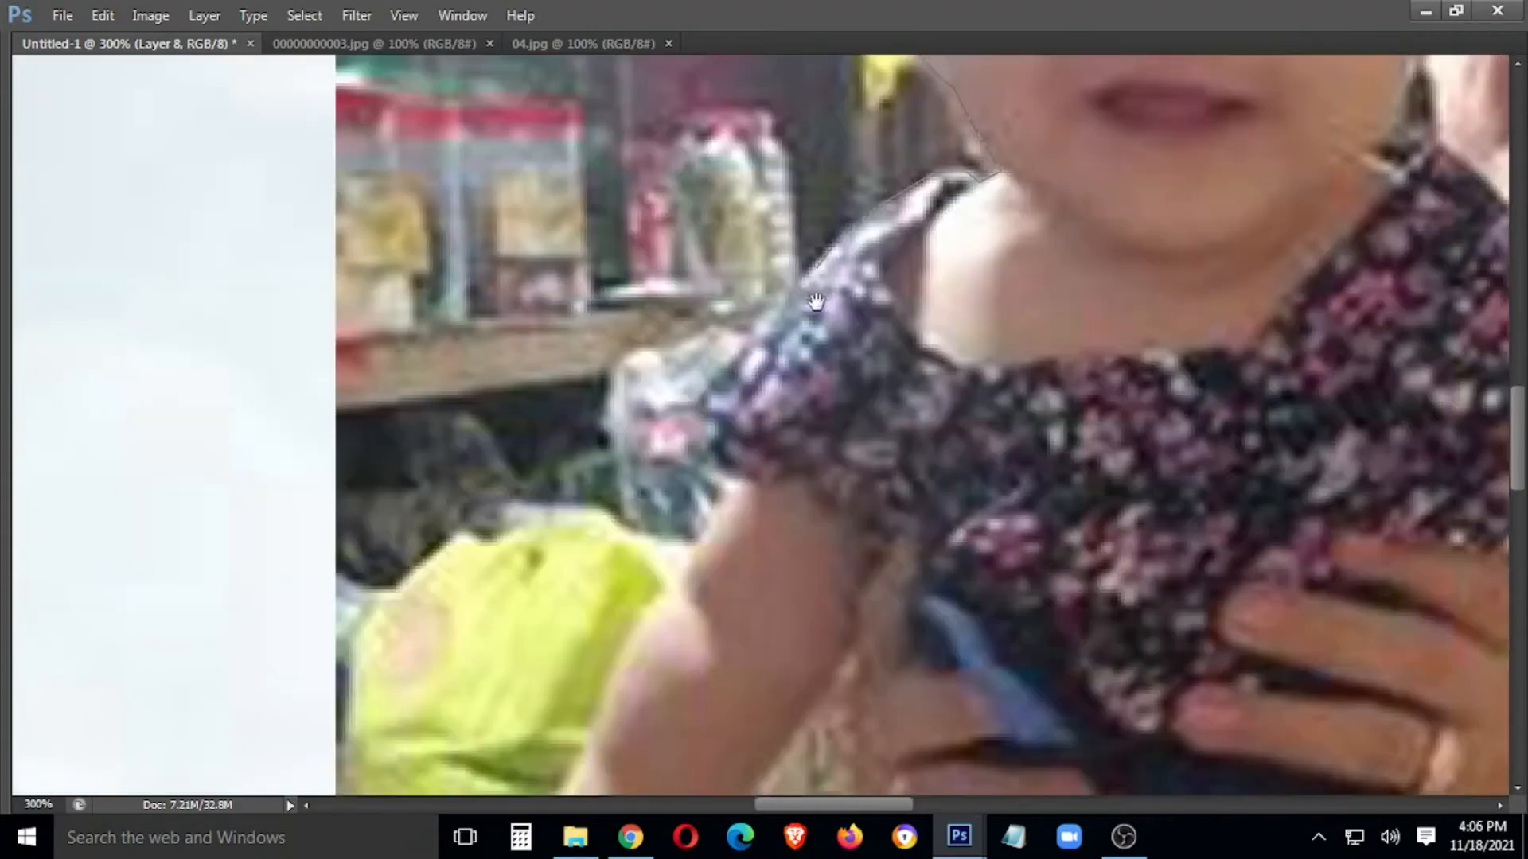
Extend the outline from the sleeve hem down the baby's outstretched arm toward the red bracelet.
left_click(720, 480)
left_click(712, 516)
left_click(630, 635)
left_click(603, 691)
left_click_drag(603, 691, 724, 358)
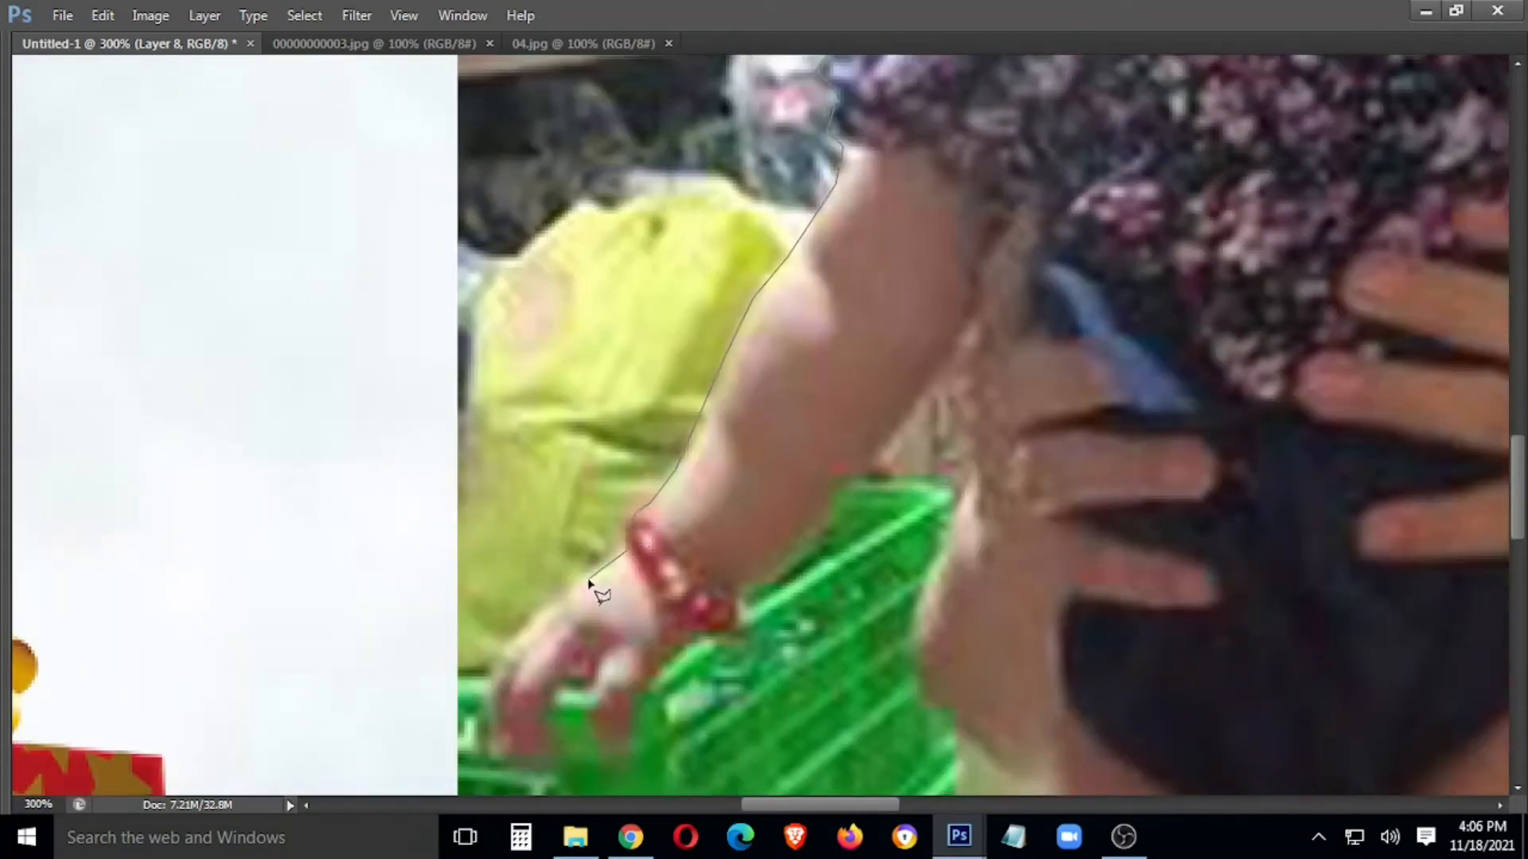
Trace around the baby's hand and bracelet, then back under the arm to the woman's forearm.
left_click(535, 612)
left_click(512, 636)
left_click_drag(501, 637, 615, 439)
left_click(604, 480)
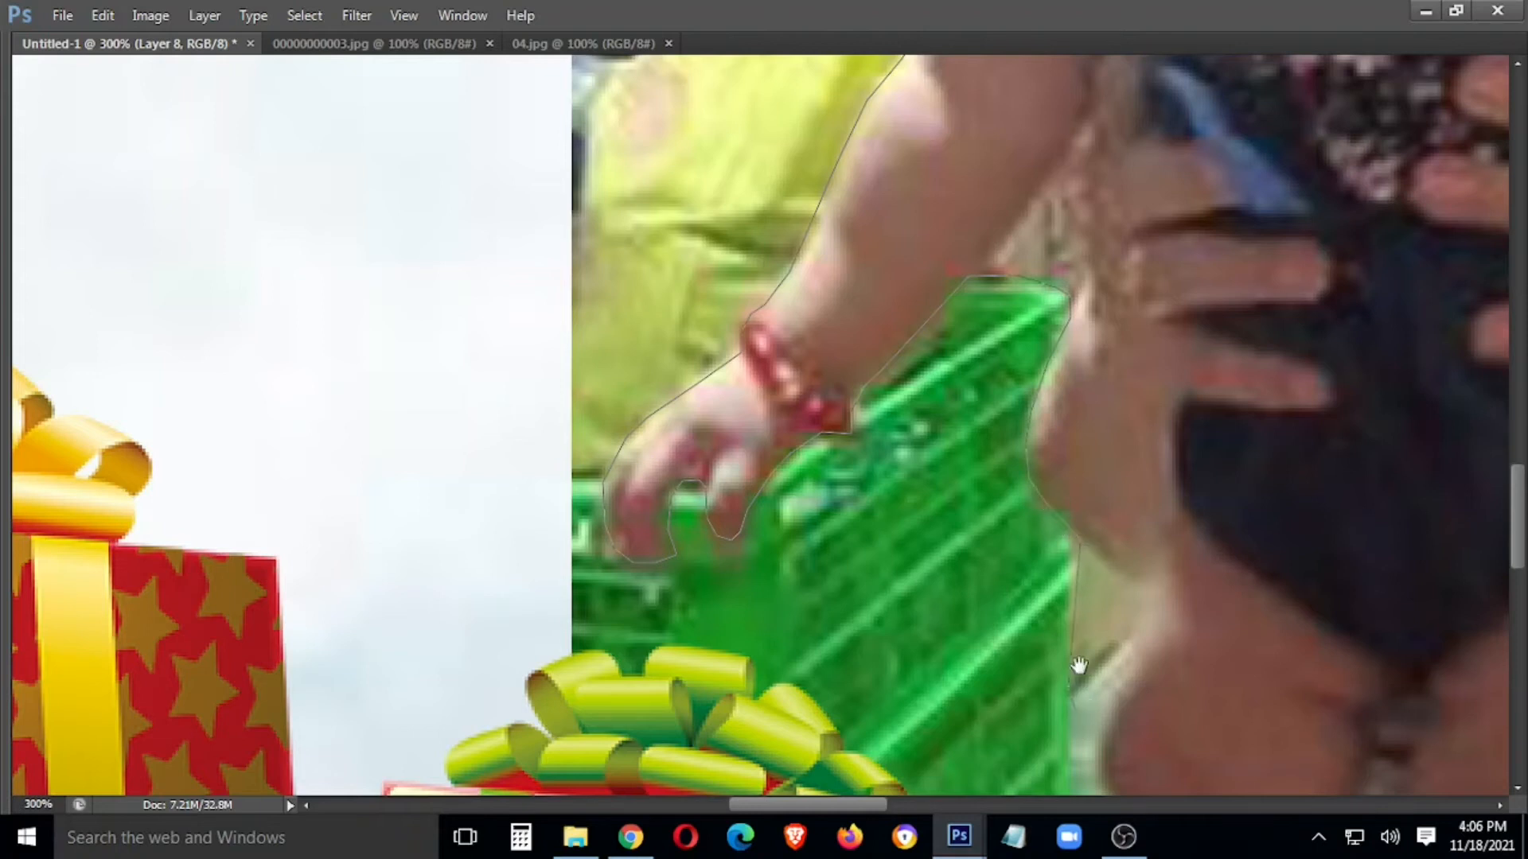
Continue the lasso outline past the woman's elbow and down the baby's leg to the sock.
left_click_drag(1078, 664, 948, 307)
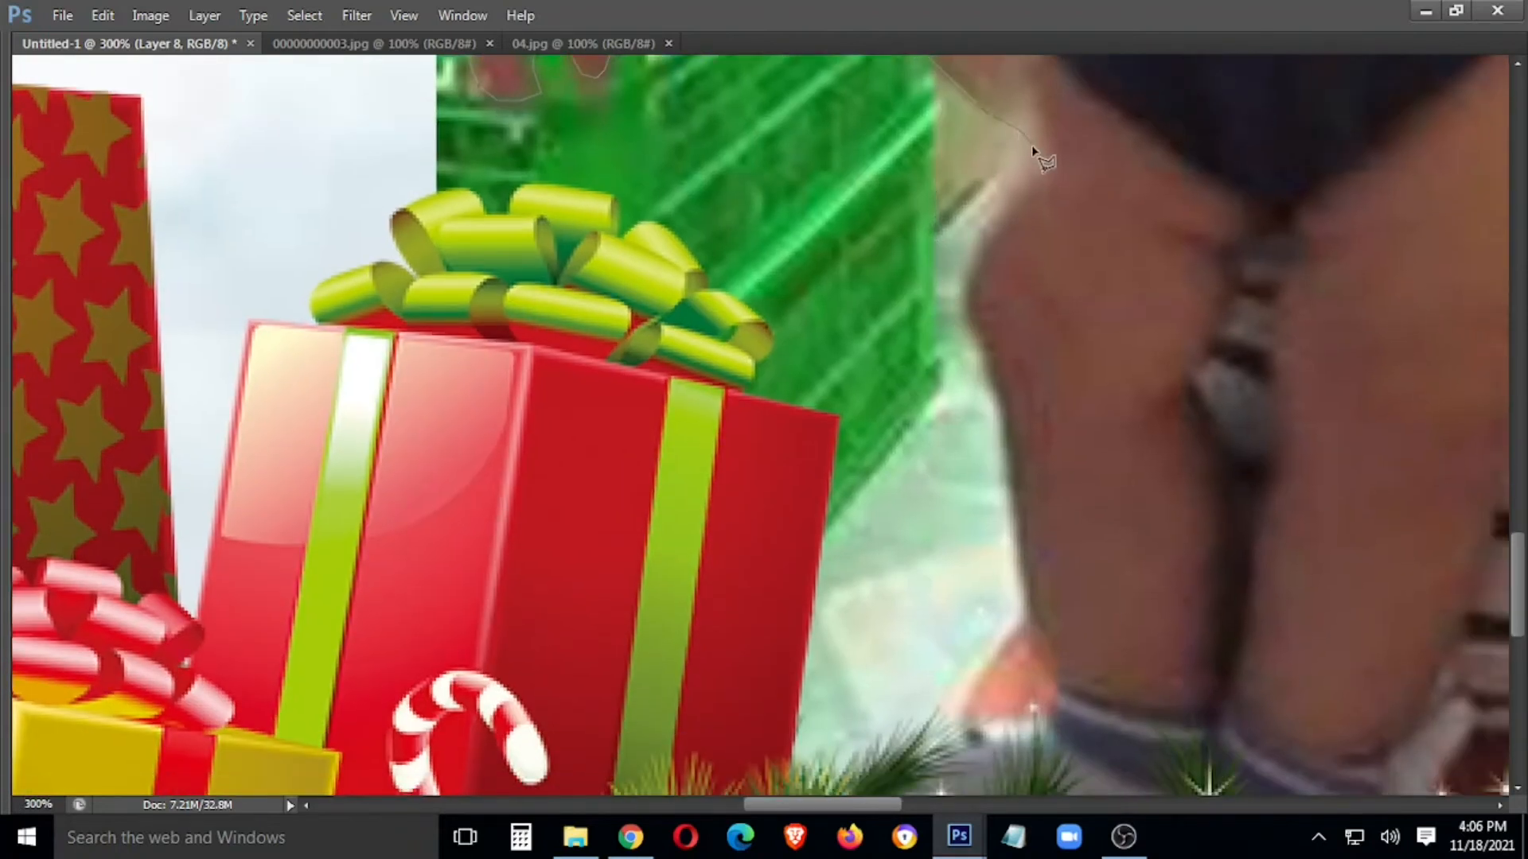
left_click(1034, 621)
left_click(1059, 691)
left_click(1034, 760)
scroll(1019, 737, "down", 1)
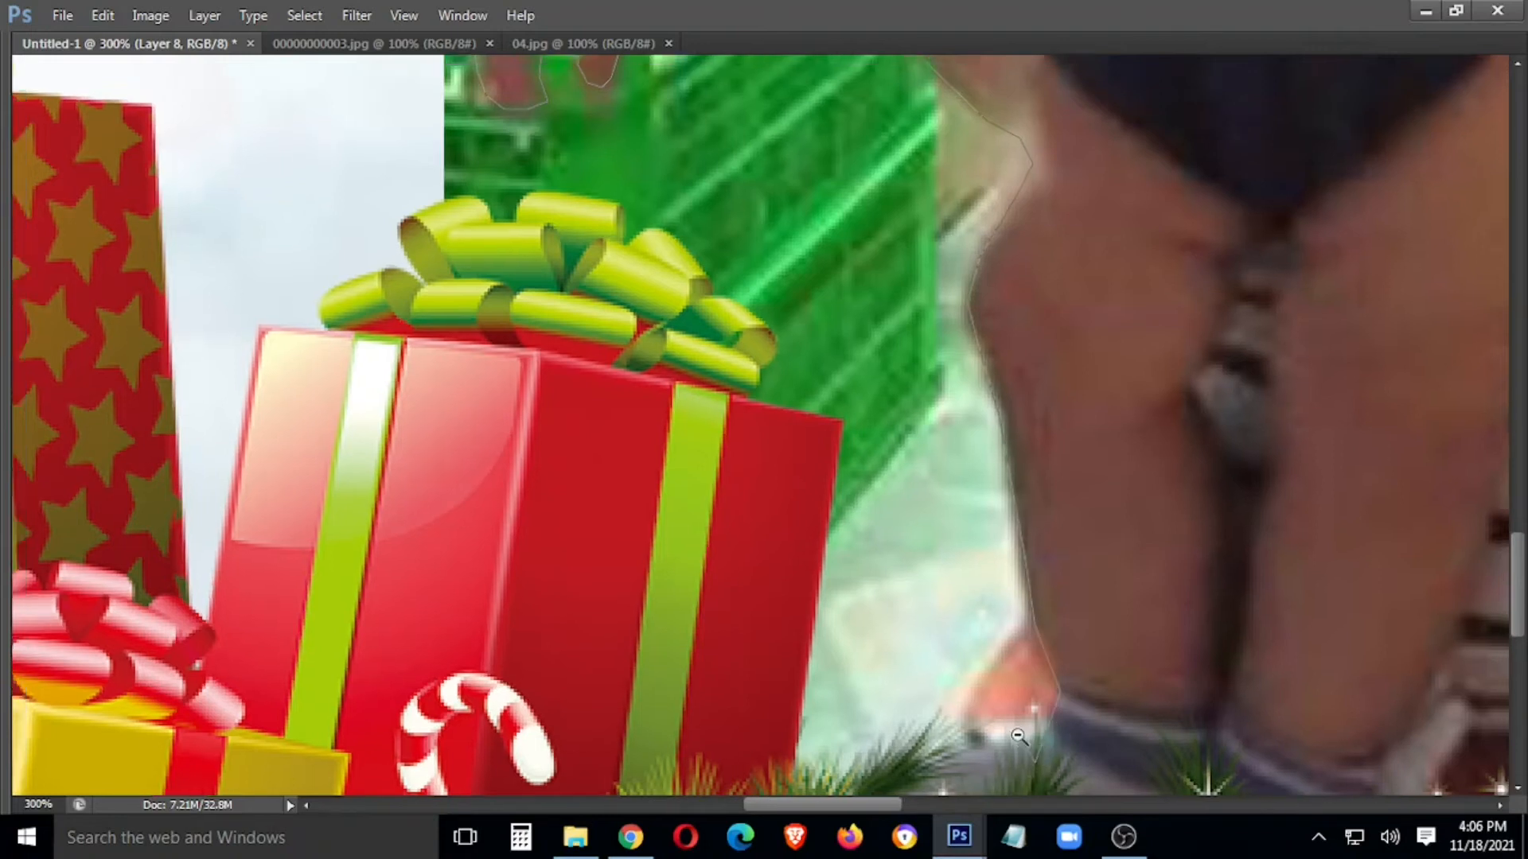
Close the lasso selection around the woman and baby below the banner's lower edge.
left_click(1019, 737, "alt")
left_click(1018, 737, "alt")
left_click(1017, 741, "alt")
left_click_drag(1006, 769, 1038, 505)
left_click(962, 603)
left_click(1151, 694)
double_click(1322, 660)
Feather the selection and copy the woman and baby from Layer 6 onto a new layer.
right_click(1194, 441)
left_click(1259, 89)
key("Return")
right_click(1144, 293)
left_click(1206, 471)
key("Return")
key("Tab")
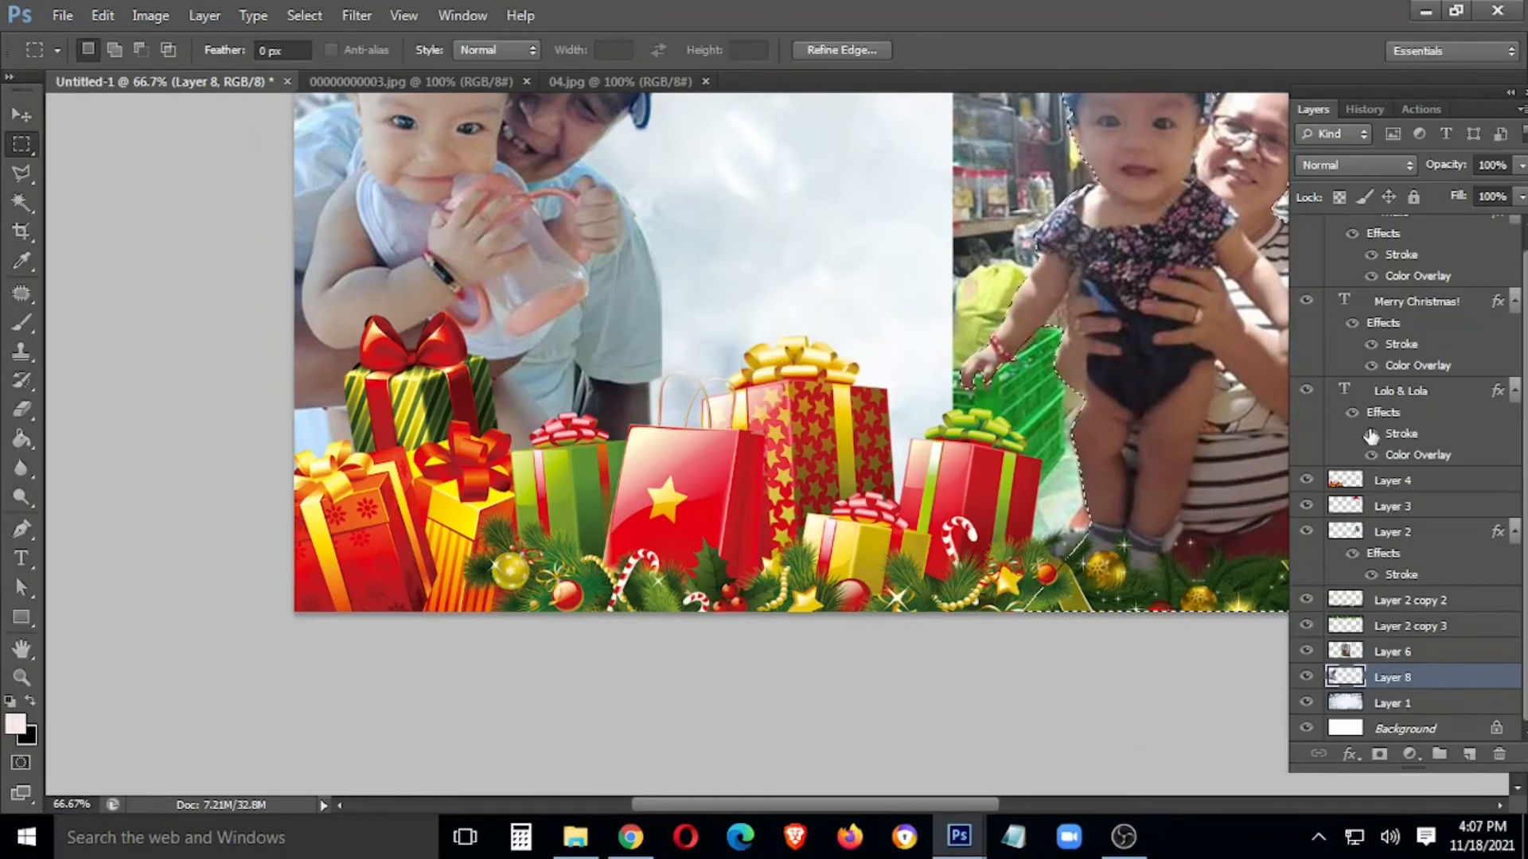
left_click(1403, 661)
right_click(1193, 355)
left_click(1217, 532)
Delete the original photo layer of the woman and baby, keeping only the cut-out.
left_click(1405, 670)
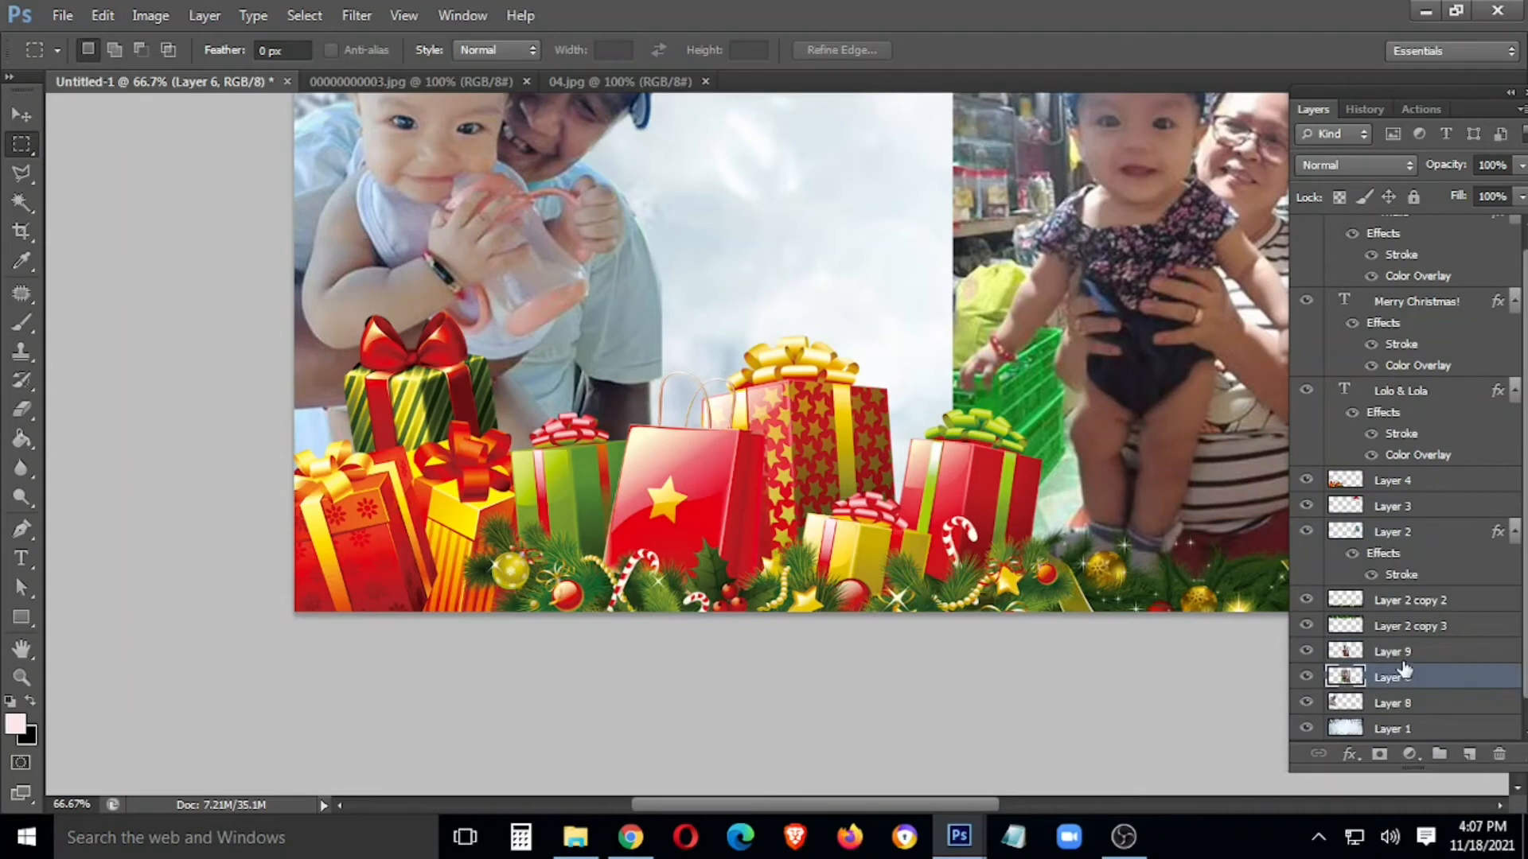
key("Delete")
key("v")
key("ctrl+minus")
key("ctrl+minus")
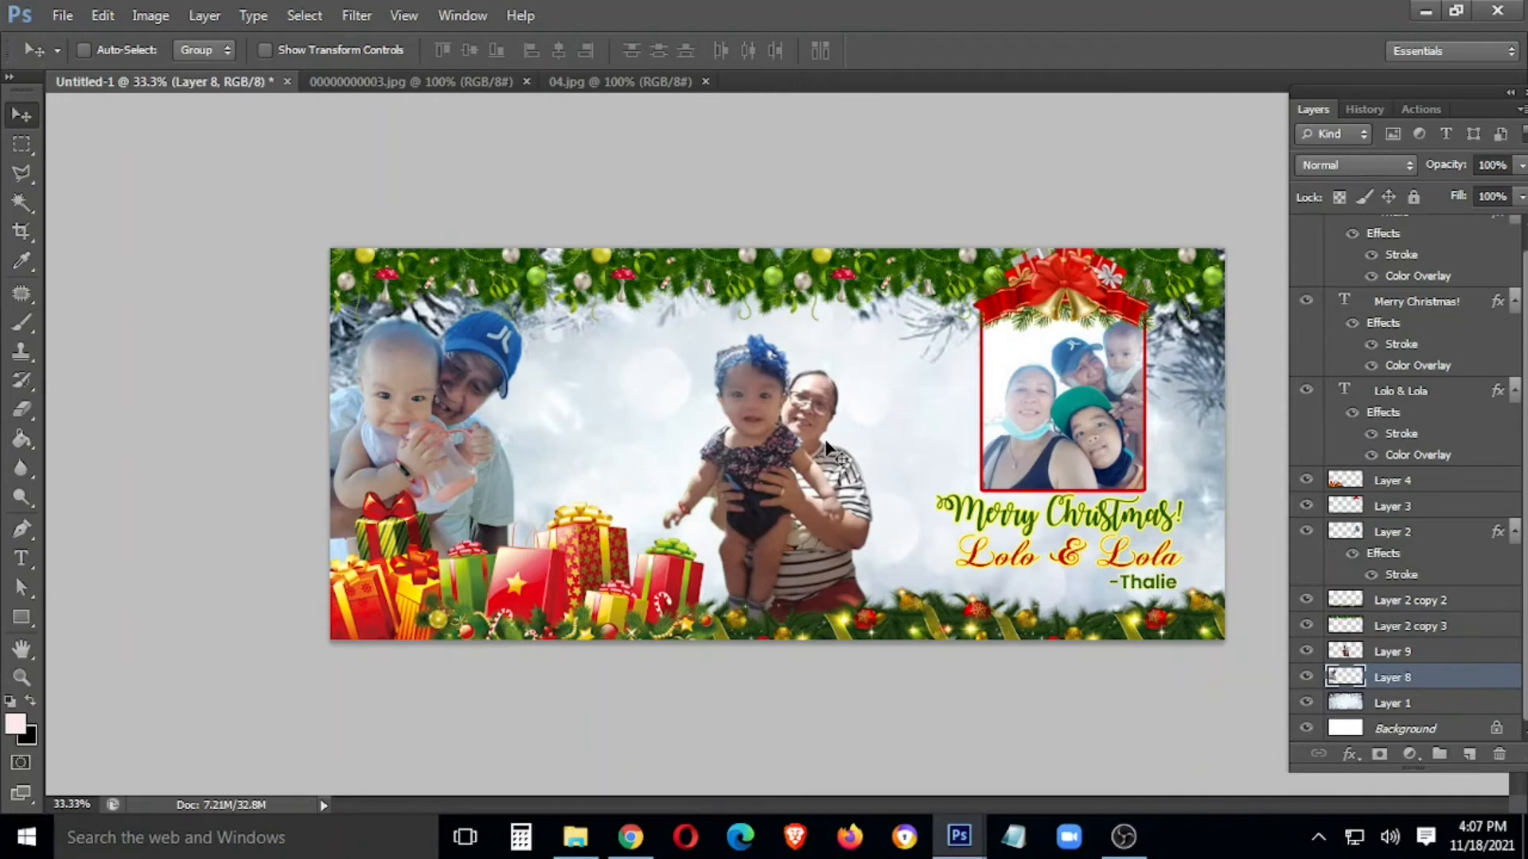
Move the "Merry Christmas!" lettering up over the lower edge of the framed photo.
right_click(1096, 540)
left_click(1138, 535)
left_click_drag(1129, 541, 1110, 493)
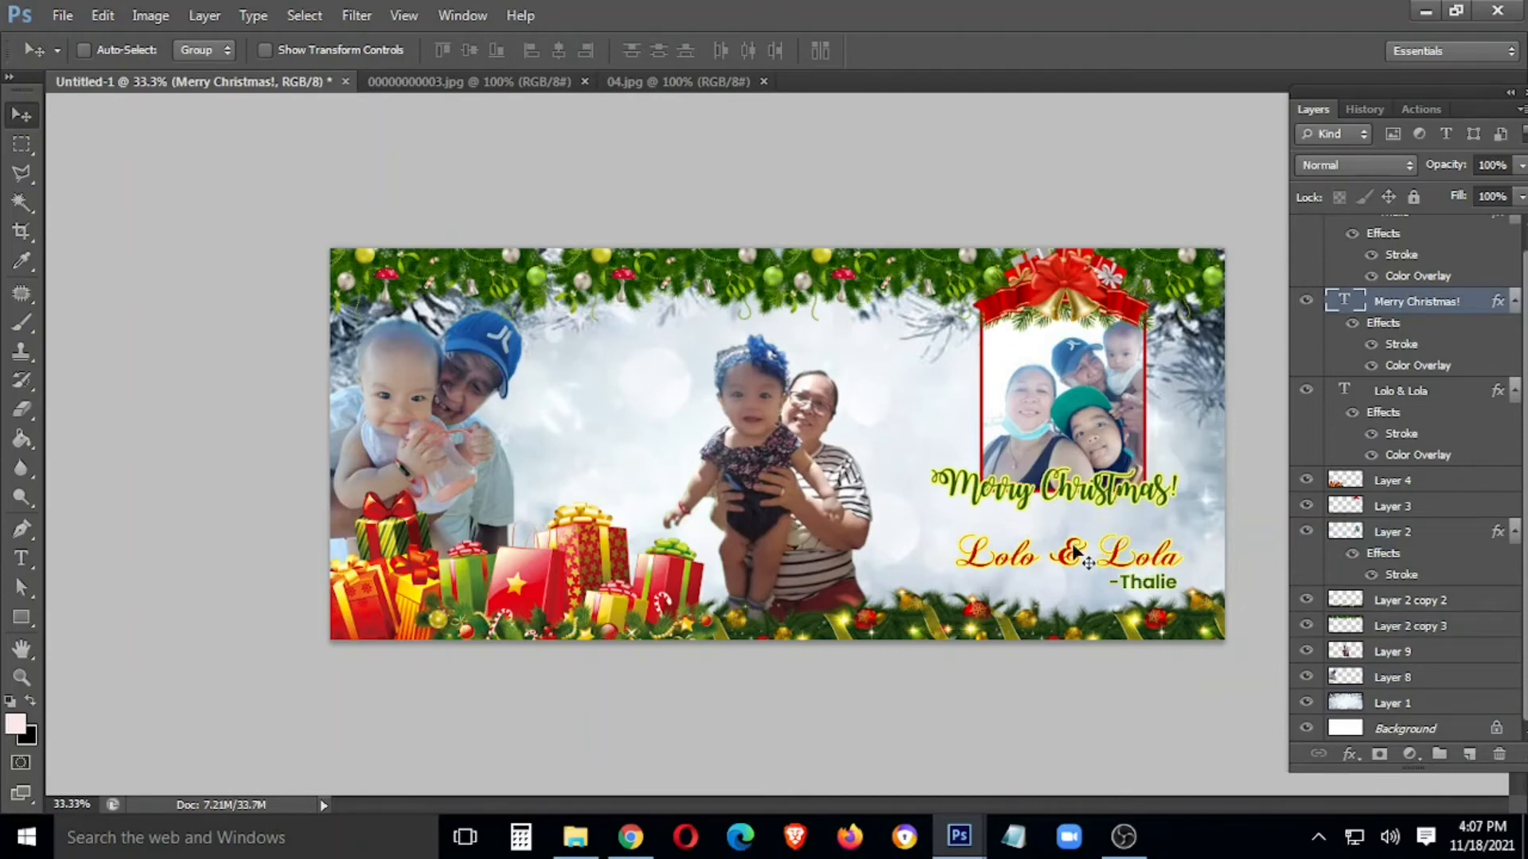
Enlarge the "Lolo & Lola" lettering and center it beneath "Merry Christmas!".
right_click(1074, 552)
left_click(1114, 558)
key("ctrl+t")
left_click_drag(956, 535, 876, 517)
left_click_drag(1204, 521, 1225, 525)
key("Return")
Add an outer glow with 8% spread and a size of about 103 px to the "Lolo & Lola" lettering.
right_click(1380, 396)
left_click(1114, 123)
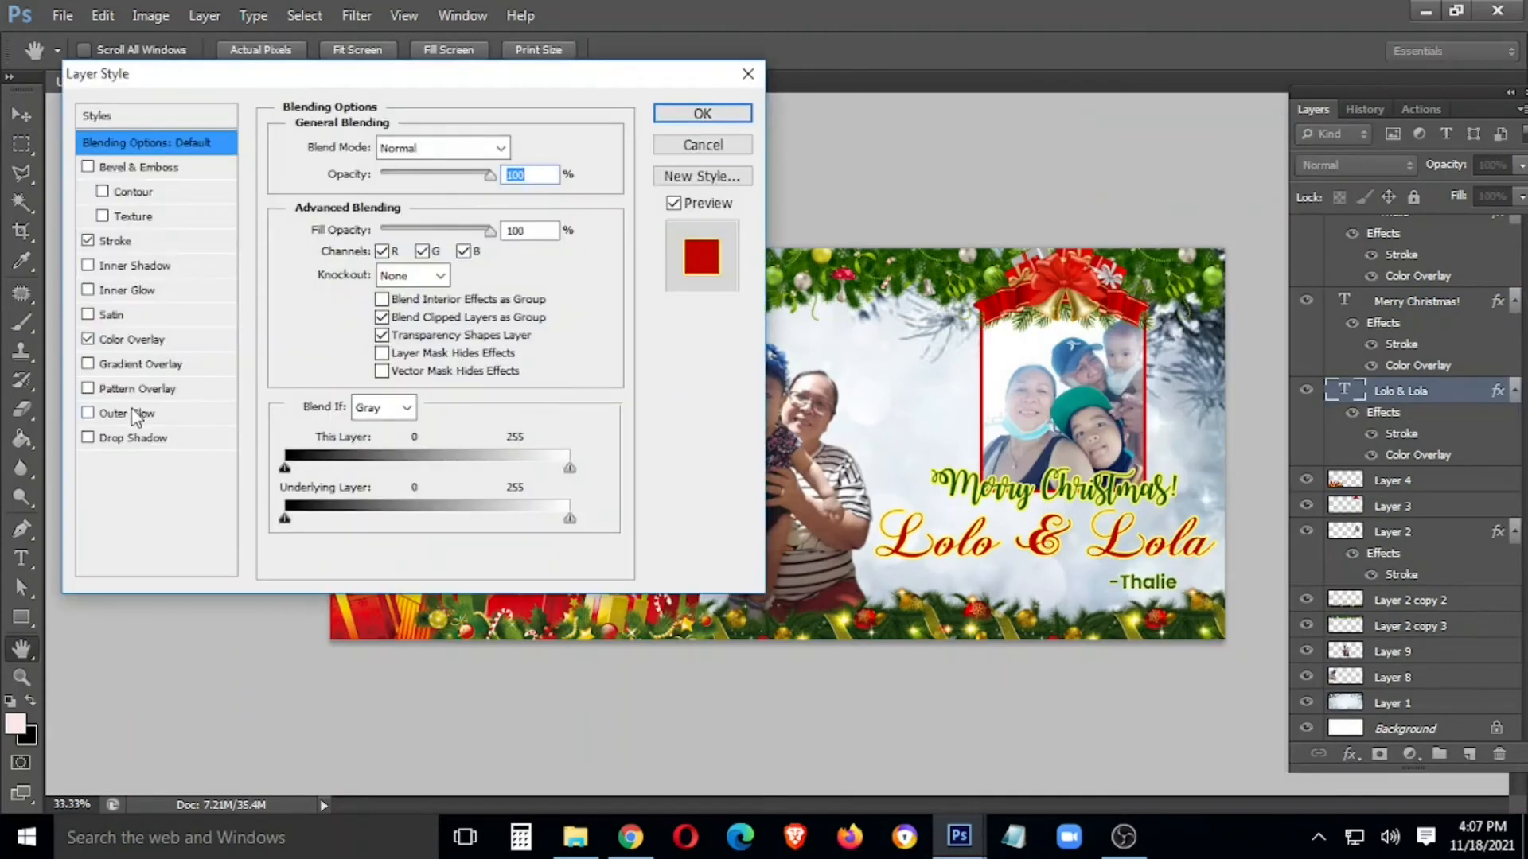
left_click(135, 414)
left_click_drag(372, 339, 414, 342)
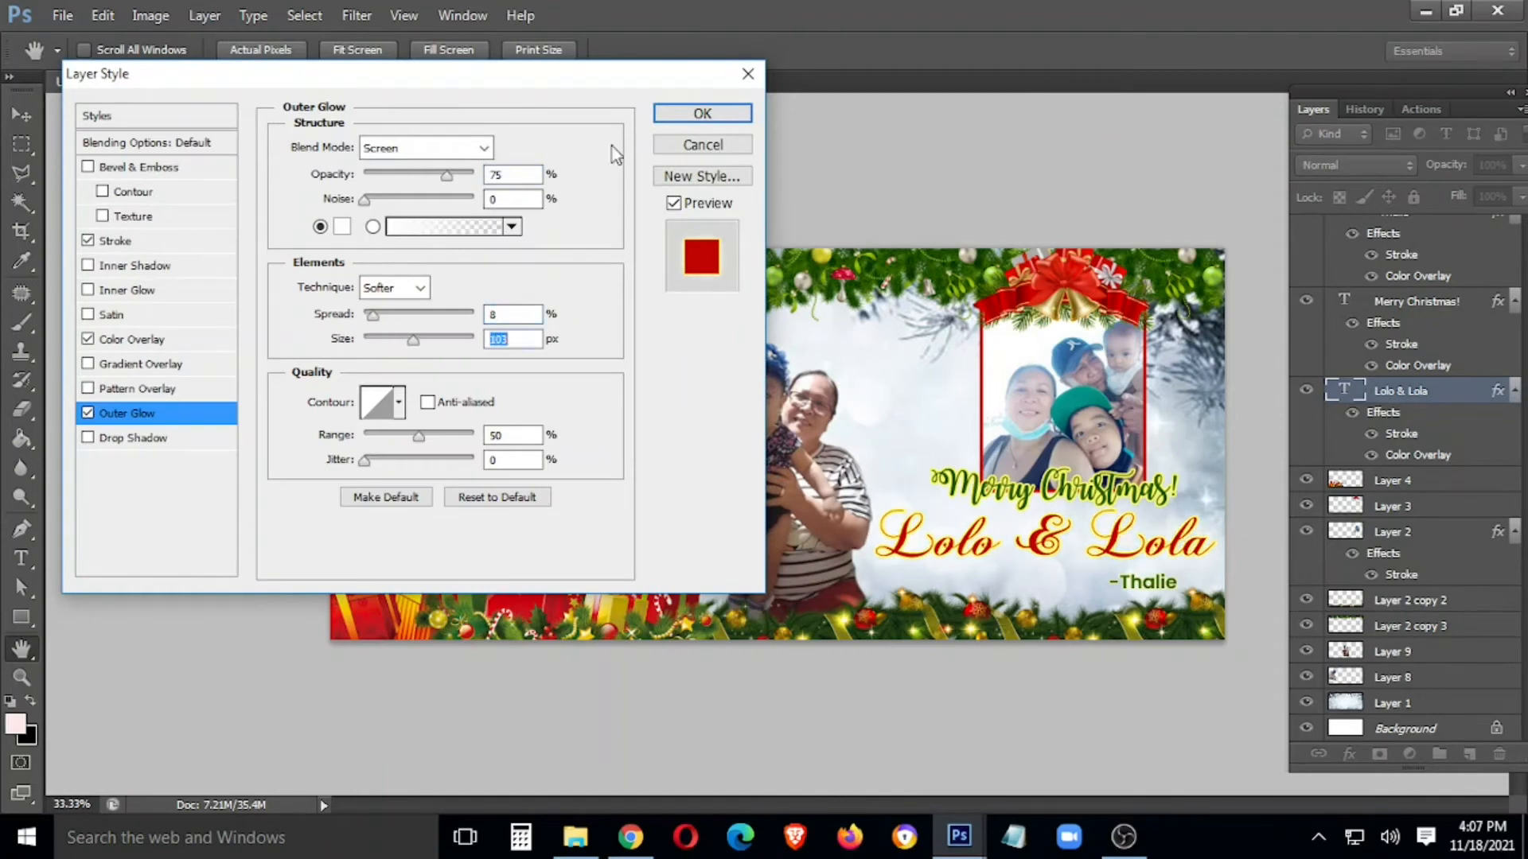
left_click(701, 113)
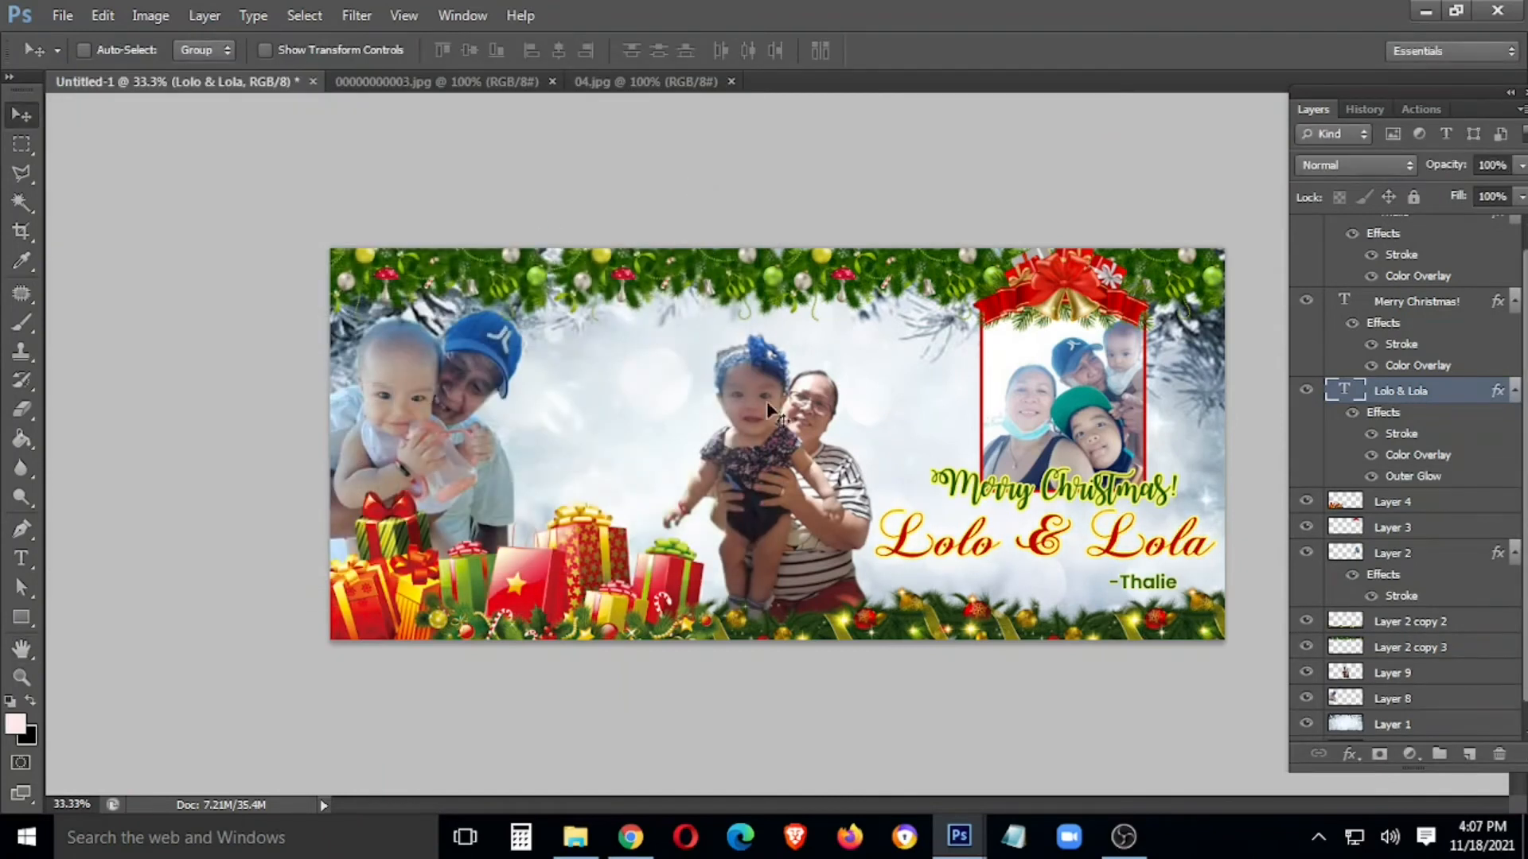
Adjust the stroke size of the "Merry Christmas!" lettering.
left_click(1409, 307)
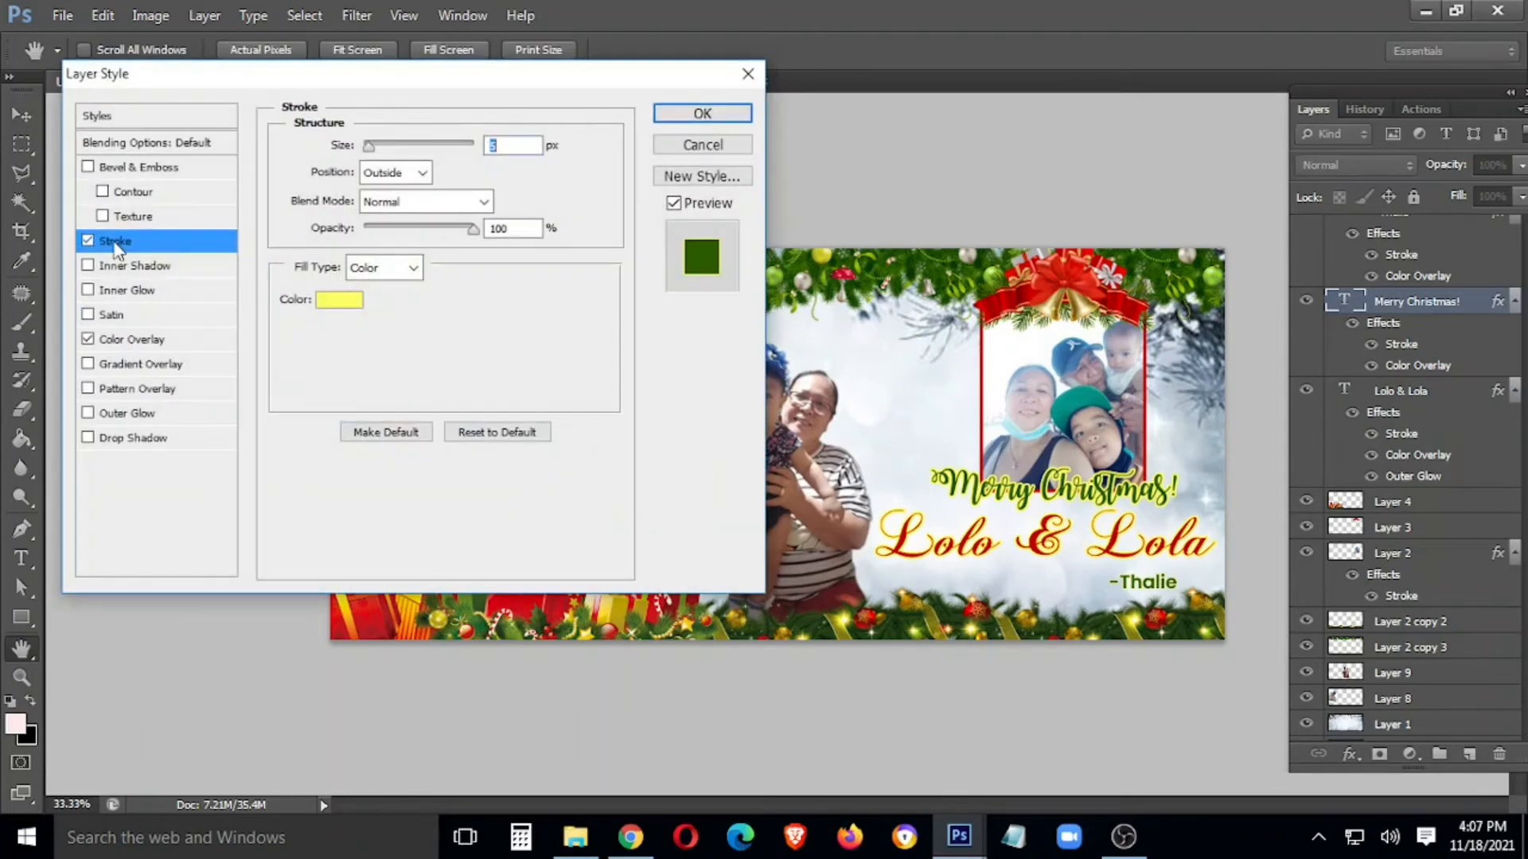
left_click_drag(374, 150, 374, 151)
left_click(702, 113)
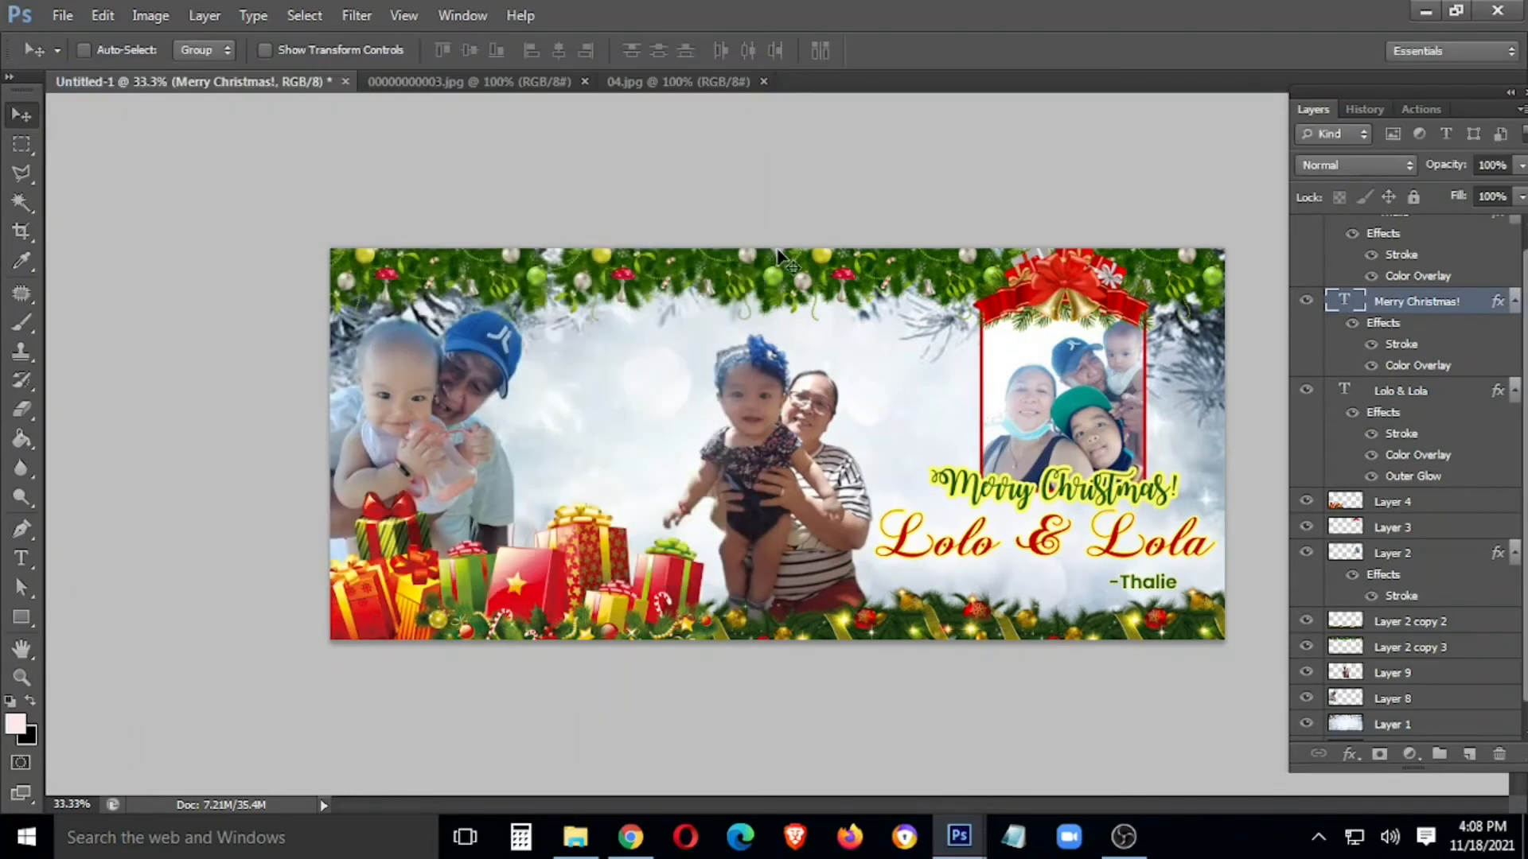
Copy the photo 00000000003.jpg into the banner beside the blue-cap cut-out and close its source file.
left_click(509, 82)
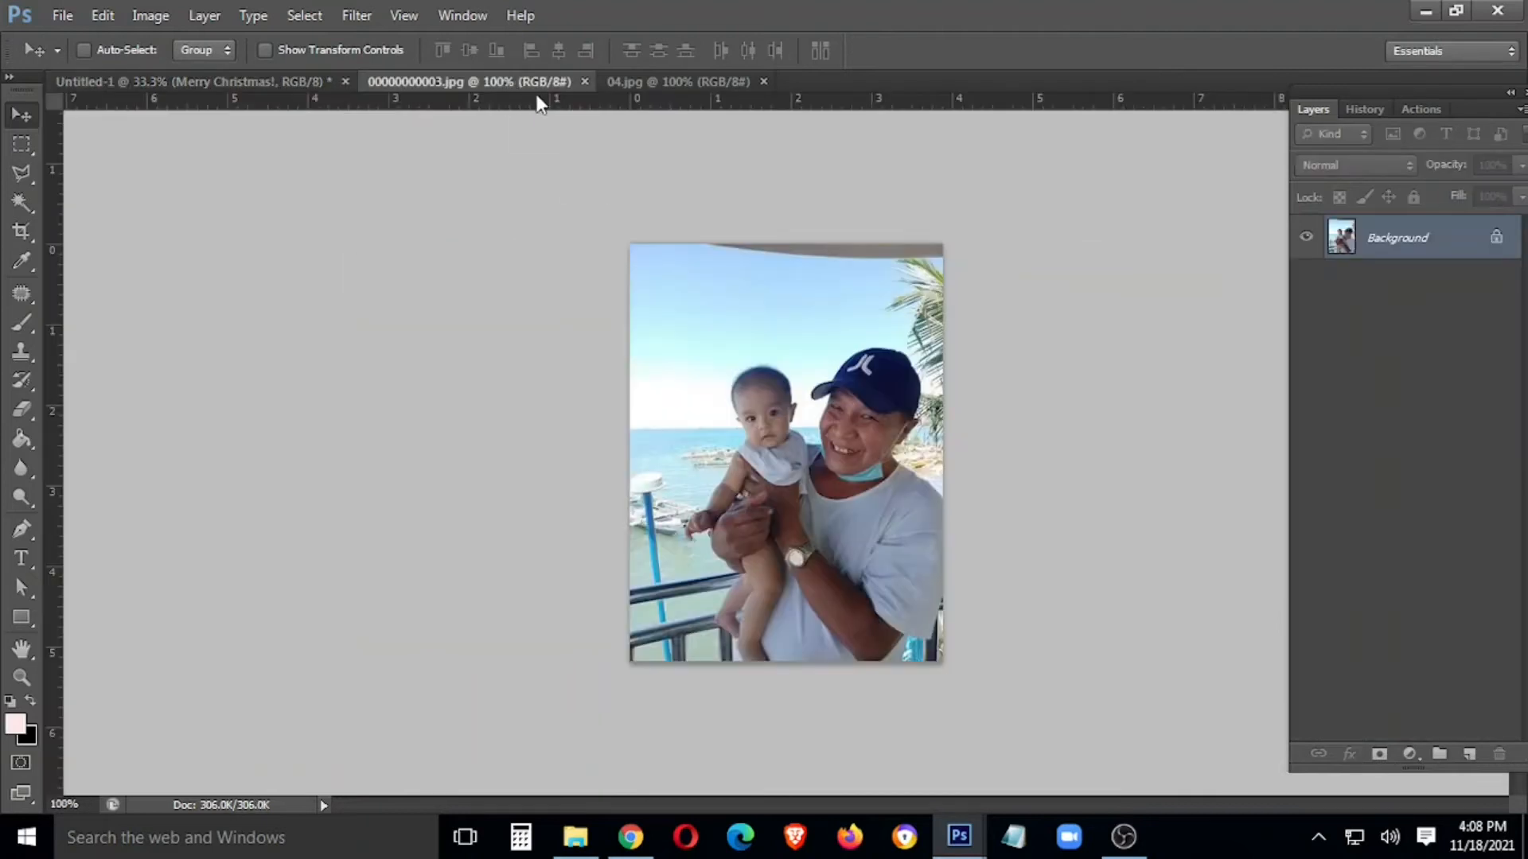
left_click(689, 80)
left_click_drag(470, 81, 376, 325)
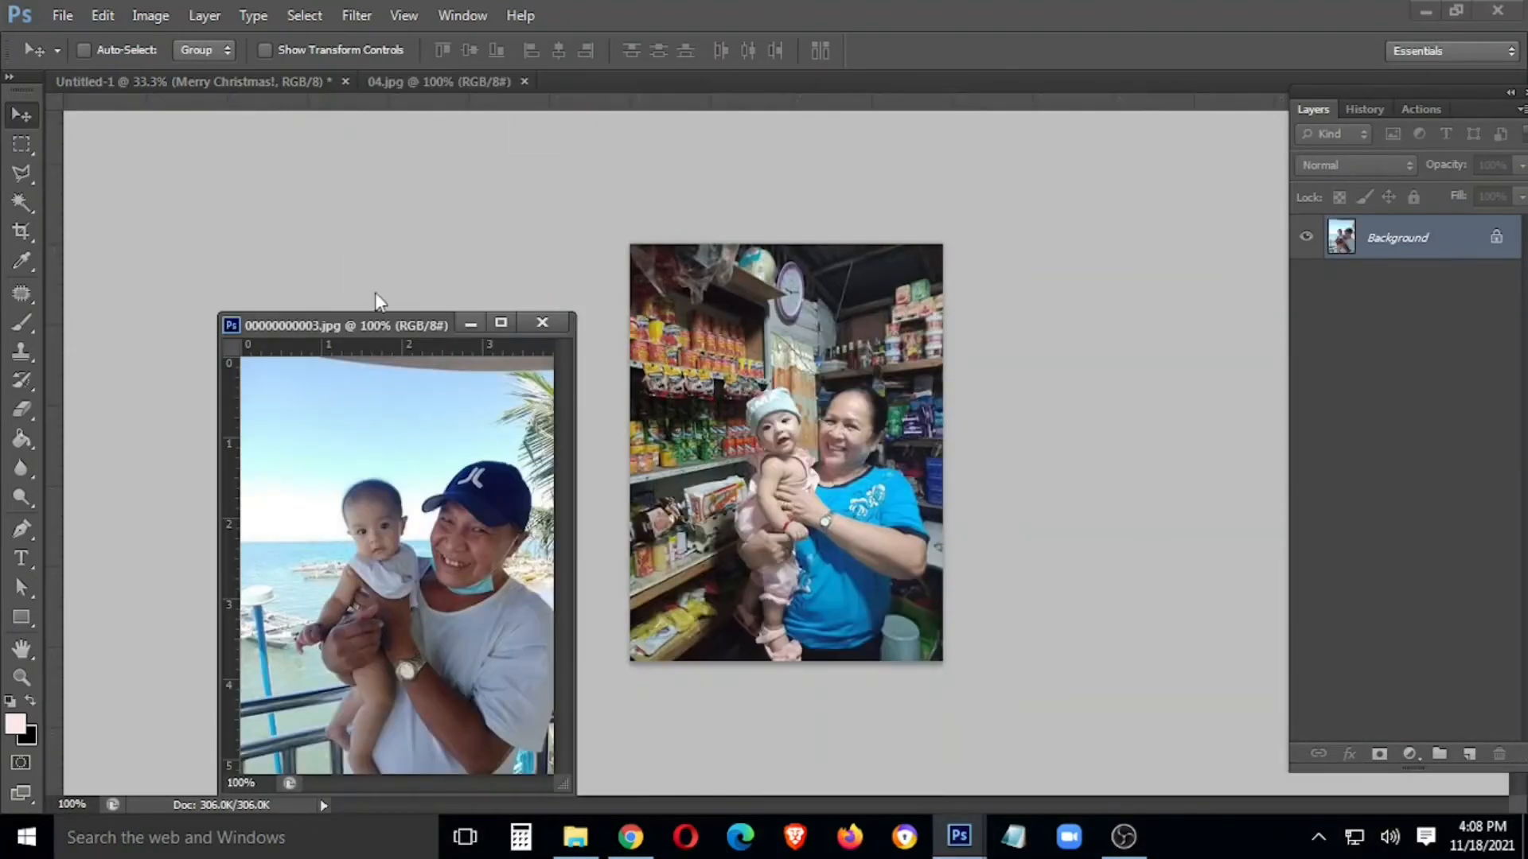
left_click(235, 81)
left_click(543, 323)
left_click_drag(607, 400, 529, 437)
Move the added photo's layer down the stack to just above the snowy background, behind both cut-outs.
left_click_drag(1343, 340, 1440, 543)
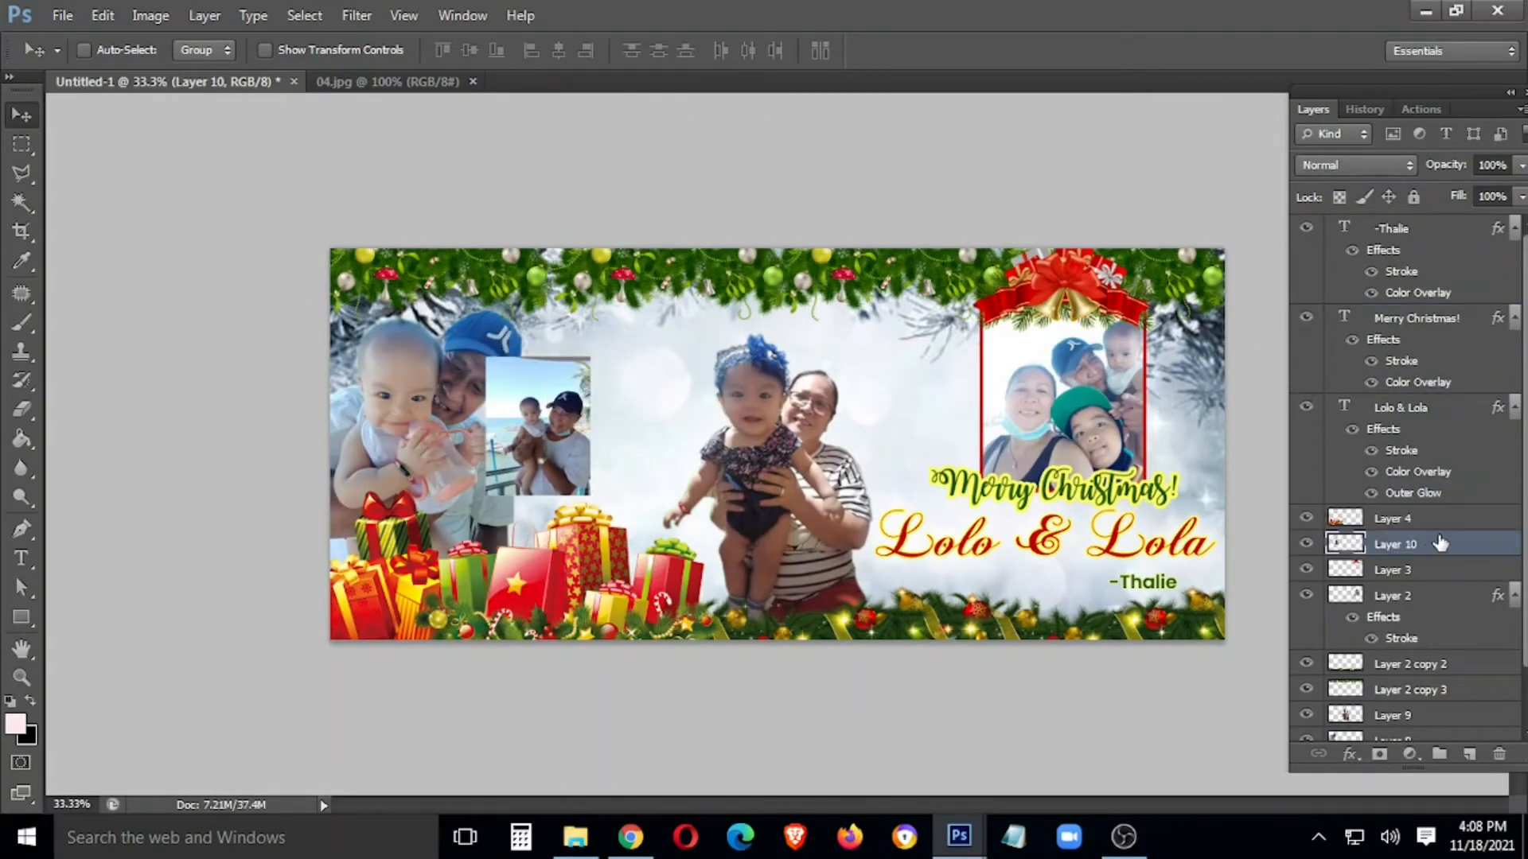
key("ctrl+bracketleft")
key("ctrl+bracketleft")
key("ctrl+bracketleft")
key("ctrl+bracketleft")
key("ctrl+bracketleft")
Enlarge the added man-and-baby photo and position it between the two cut-outs, behind the gifts.
left_click_drag(547, 453, 622, 513)
key("ctrl+t")
left_click_drag(602, 475, 590, 497)
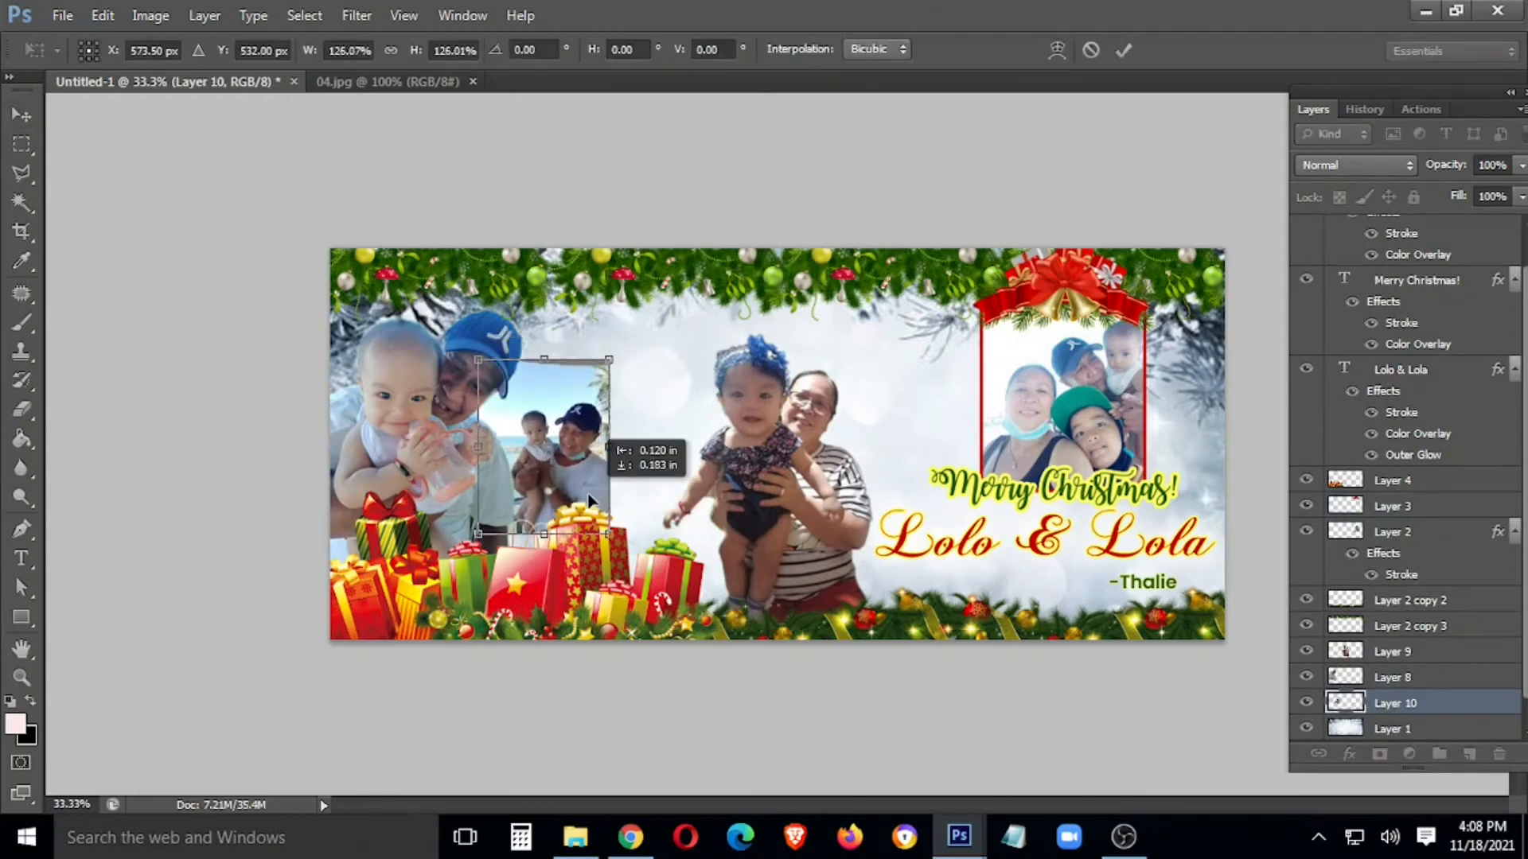
key("Return")
key("ctrl+t")
left_click_drag(608, 359, 665, 277)
left_click_drag(628, 421, 605, 419)
key("Return")
Copy the photo 04.jpg into the banner and close its source file.
left_click_drag(386, 82, 284, 374)
left_click_drag(389, 510, 690, 361)
left_click(517, 373)
Scale the store photo of the woman and baby to 195.71% and place it beside the floral-dress cut-out.
key("ctrl+t")
left_click_drag(712, 427, 708, 544)
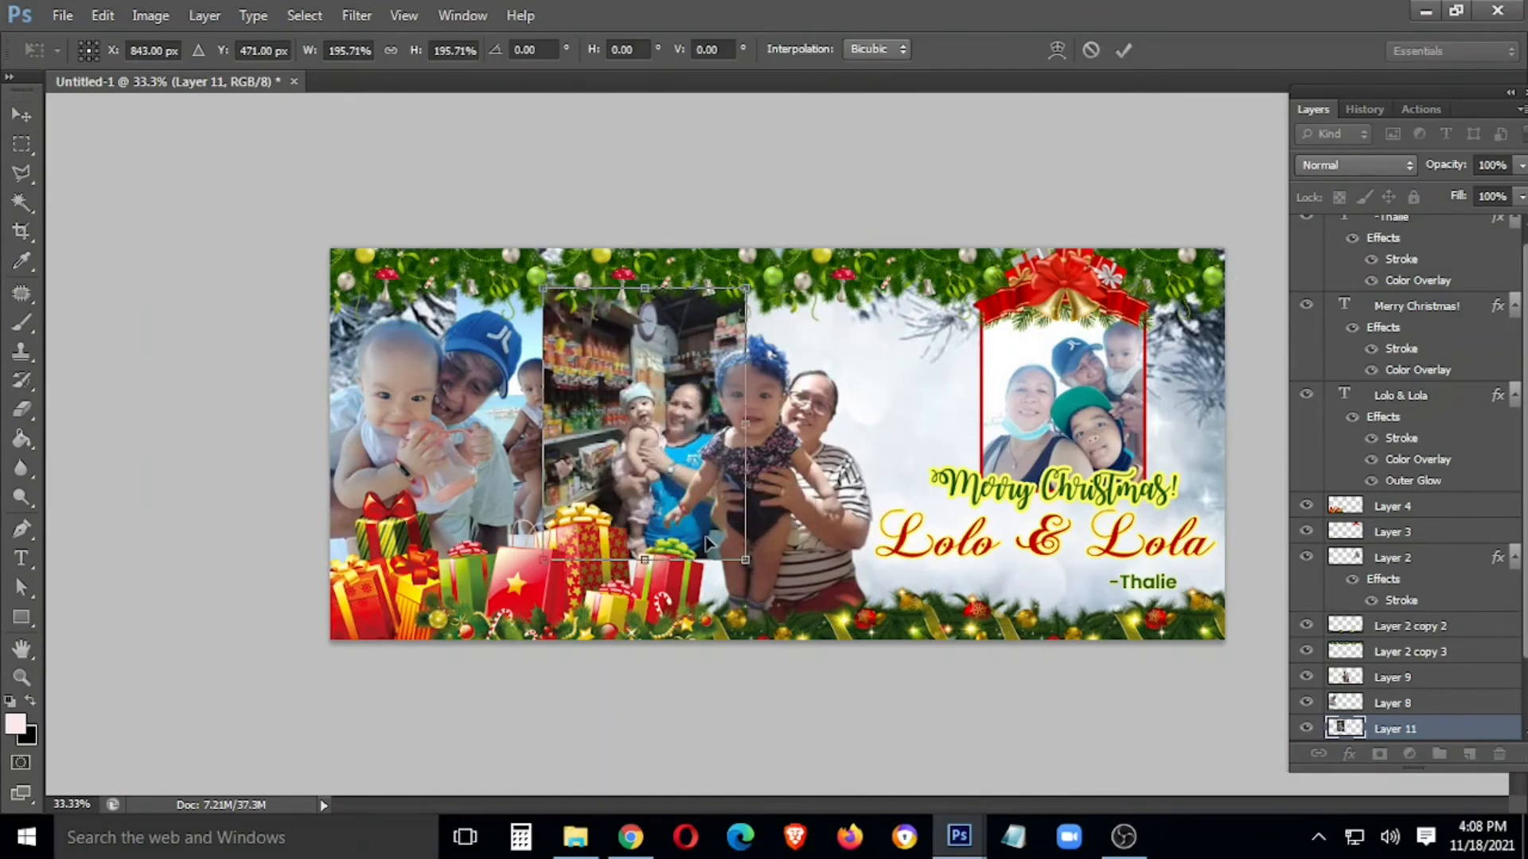
key("Return")
key("l")
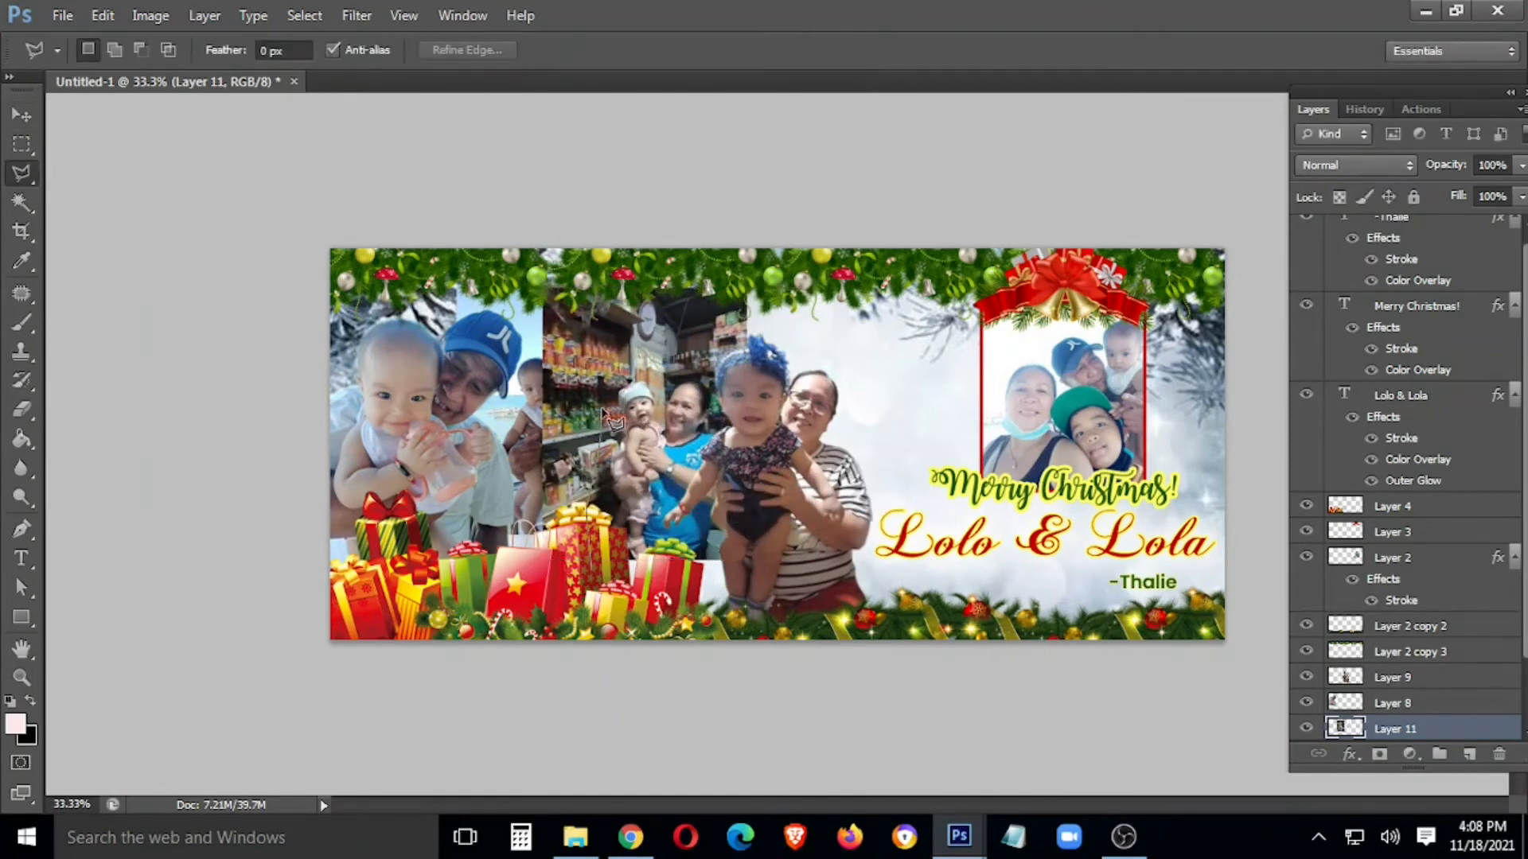
Delete the store background left of and above the woman and baby using a feathered polygonal lasso selection.
left_click(688, 348)
left_click(764, 373)
left_click(818, 346)
left_click(781, 191)
left_click(597, 138)
left_click(372, 191)
left_click(505, 721)
left_click(602, 723)
double_click(603, 376)
right_click(409, 85)
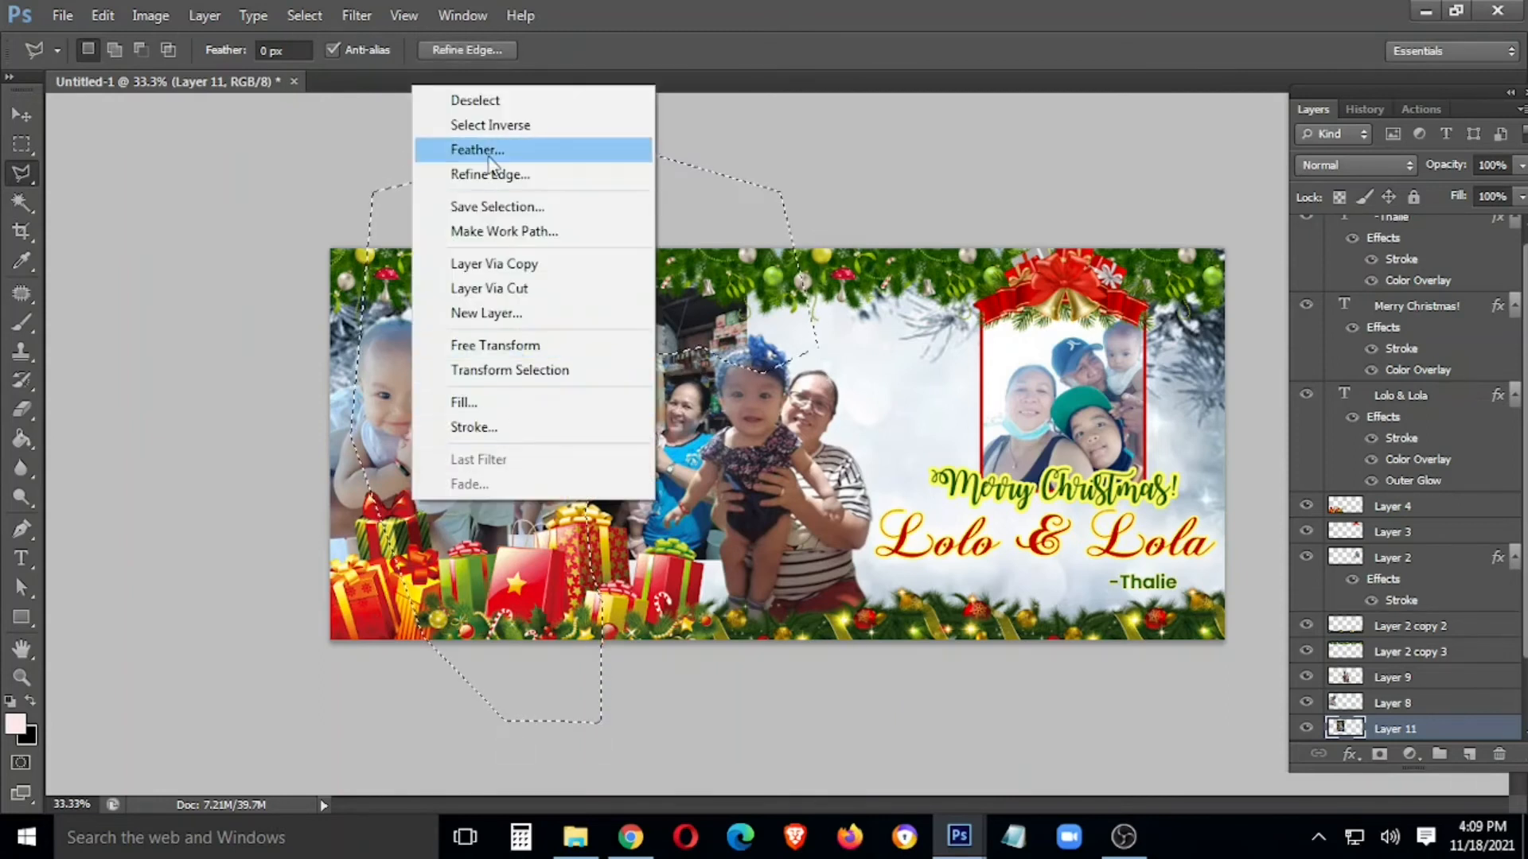
left_click(453, 146)
key("Return")
key("Delete")
key("Delete")
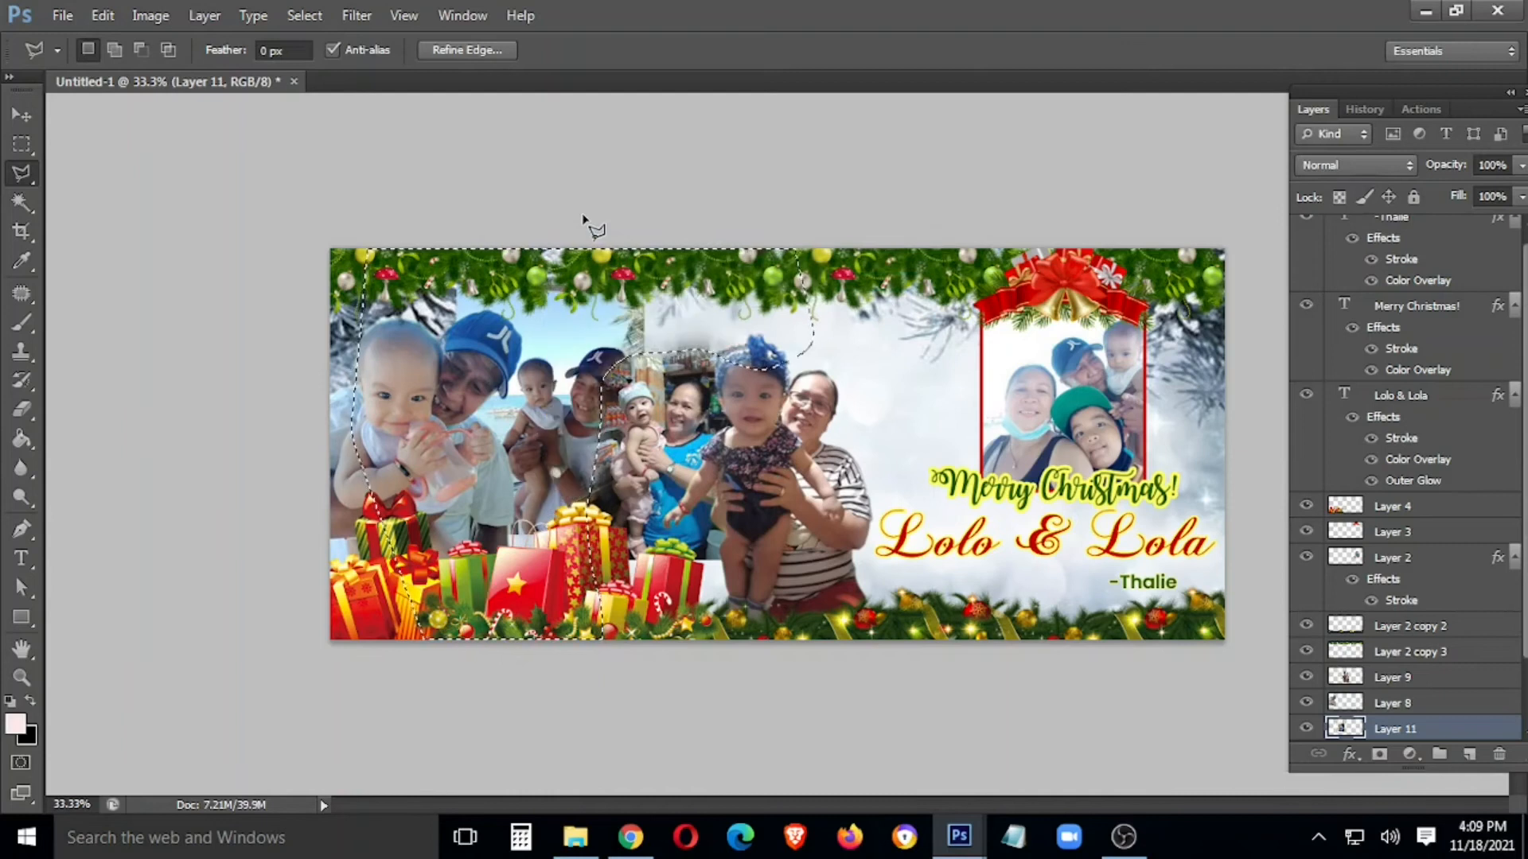
key("ctrl+d")
key("v")
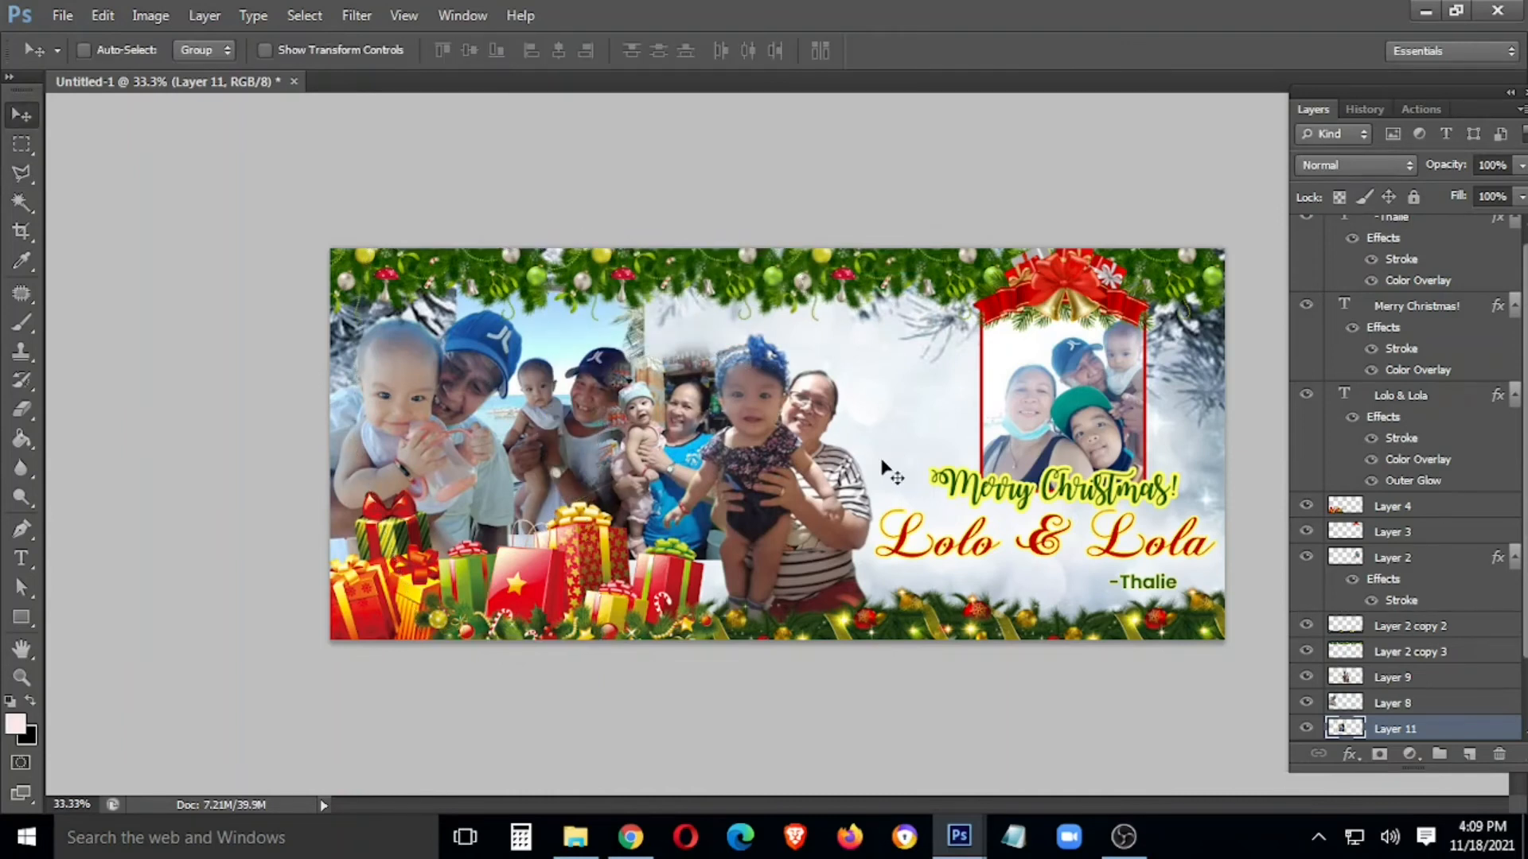
Enlarge the trimmed store photo and position it between the man in the cap and the floral-dress cut-out.
key("ctrl+t")
left_click_drag(578, 323, 534, 285)
left_click_drag(688, 471, 714, 468)
key("Return")
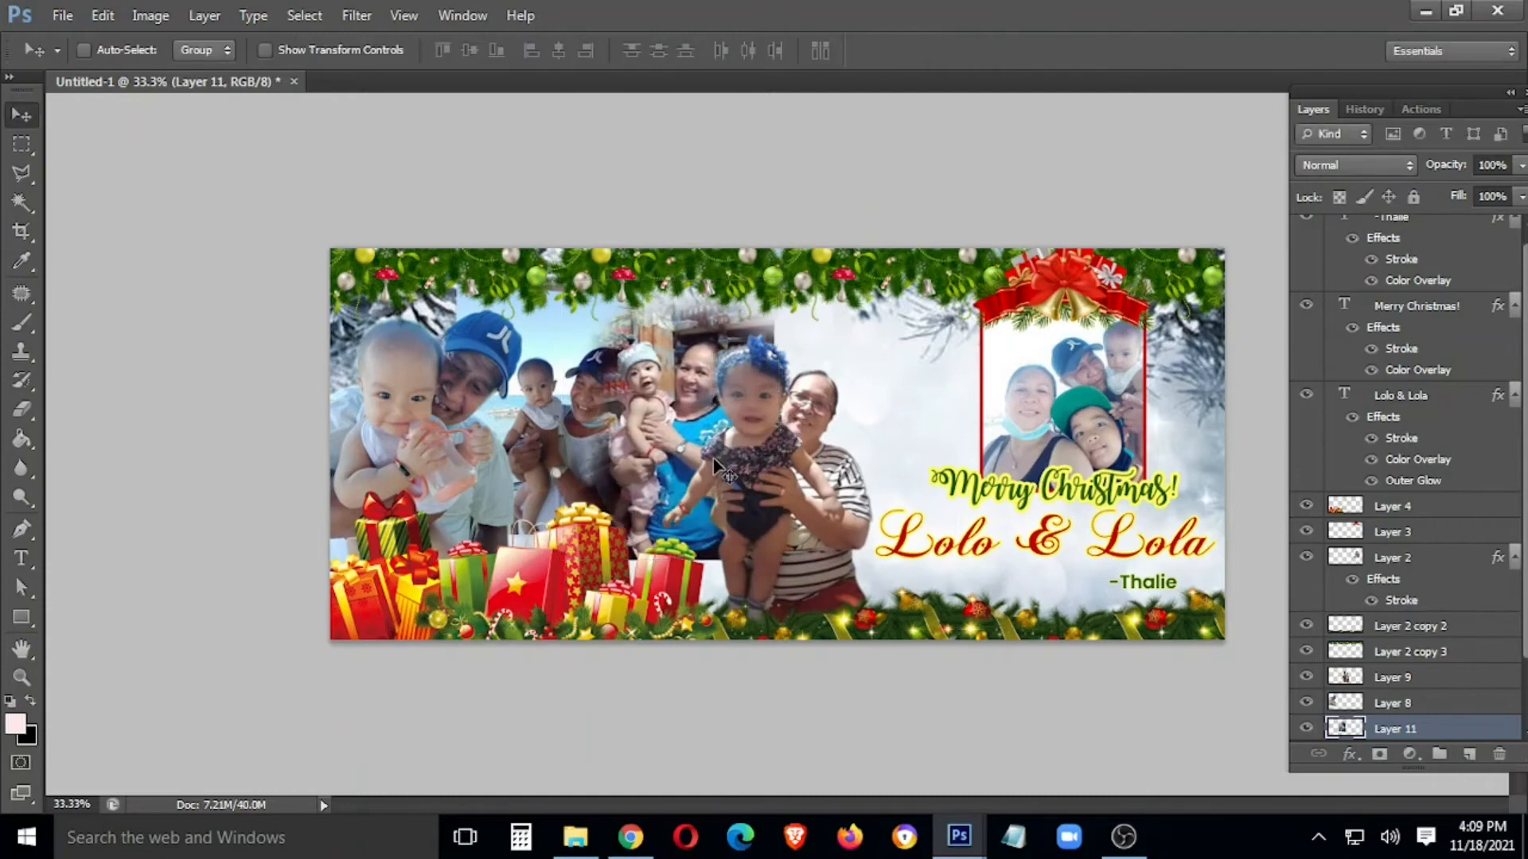
Shift the man-and-baby photo on Layer 10 slightly up and to the left.
right_click(561, 435)
left_click(622, 448)
mouse_move(567, 460)
left_mouse_down()
mouse_move(547, 461)
mouse_move(557, 454)
left_mouse_up()
Delete the upper part of the man-and-baby photo using a feathered polygonal lasso selection.
key("l")
left_click(406, 440)
left_click(436, 387)
left_click(519, 319)
left_click(641, 308)
left_click(704, 275)
left_click(556, 185)
double_click(303, 198)
right_click(430, 337)
left_click(493, 411)
key("Return")
key("Delete")
key("ctrl+d")
key("v")
Try to erase the background around the man's cap on the man-and-baby photo's layer.
key("ctrl+plus")
key("ctrl+plus")
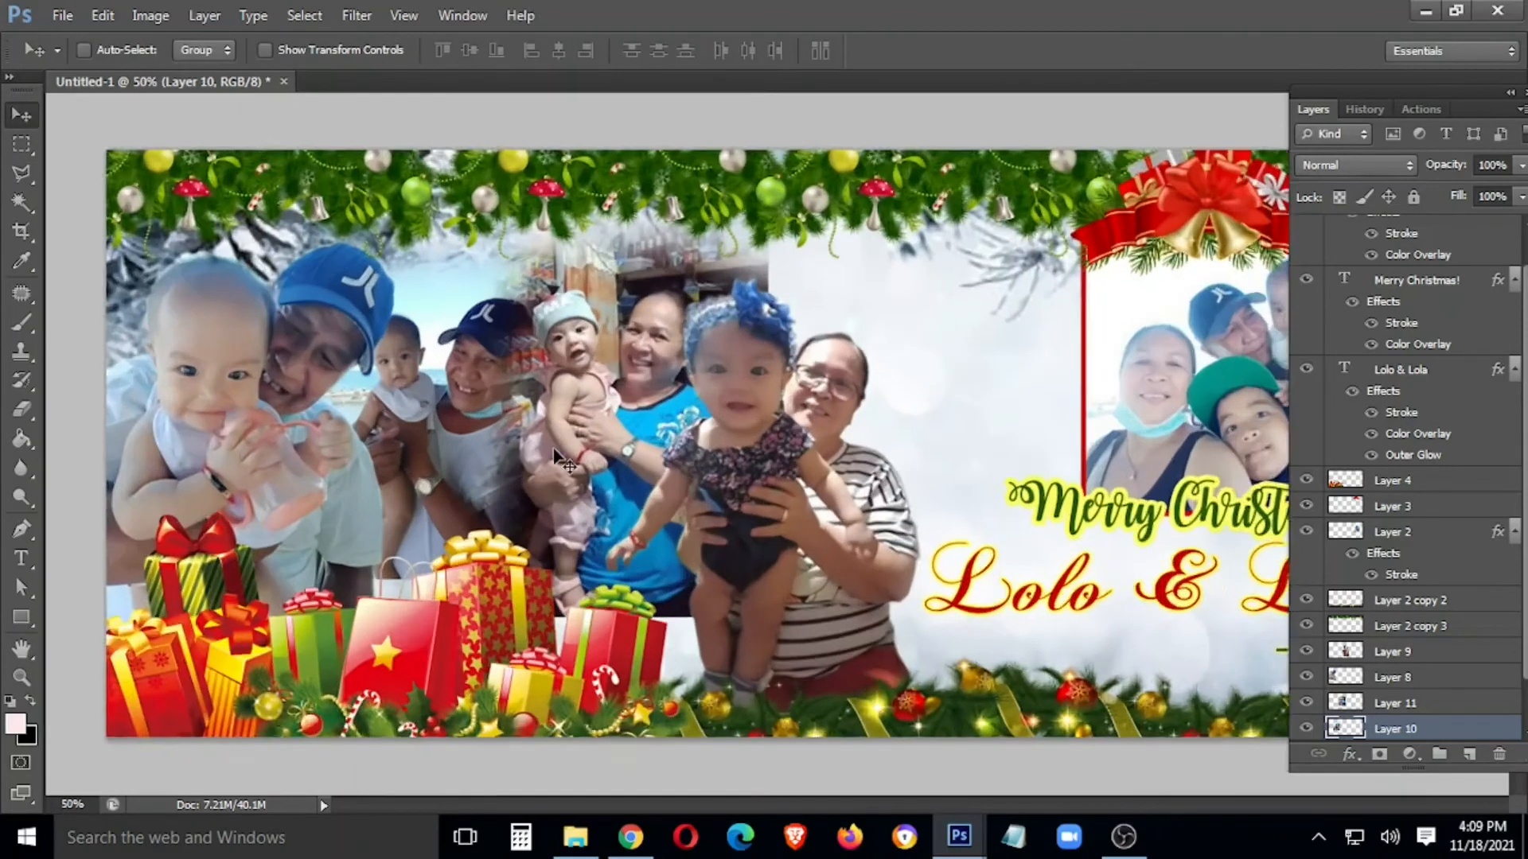
key("e")
key("bracketright")
key("bracketright")
key("bracketright")
left_click_drag(465, 289, 487, 309)
left_click_drag(489, 314, 473, 320)
key("ctrl+alt+z")
key("ctrl+alt+z")
key("ctrl+alt+z")
key("v")
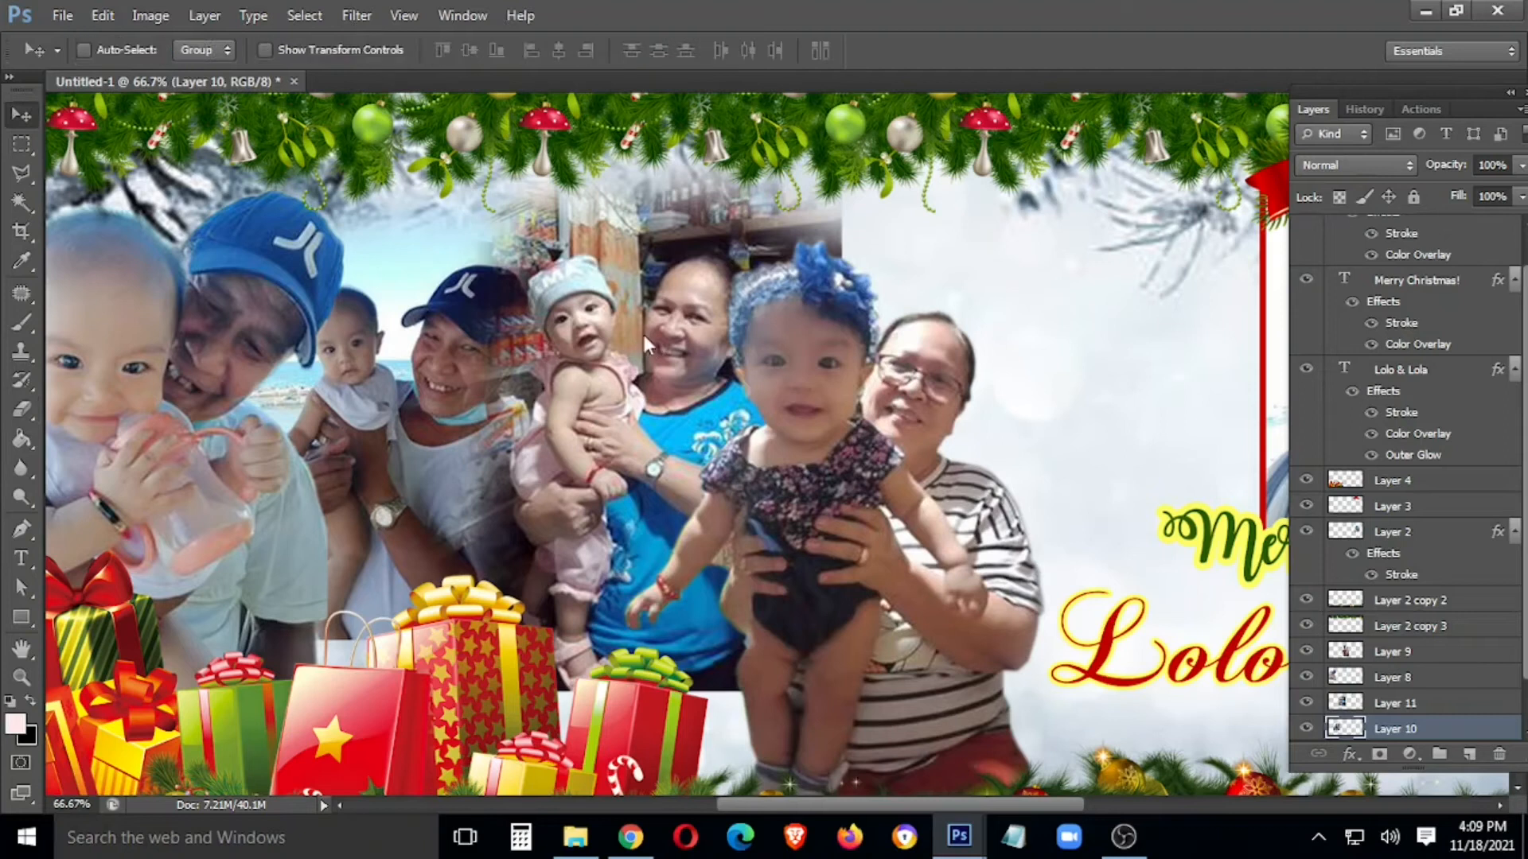
Erase the store remnants around the man's cap and above the woman on Layer 11 with a soft 50% opacity eraser.
left_click(673, 350, "ctrl")
key("e")
mouse_move(480, 280)
left_mouse_down()
mouse_move(497, 384)
mouse_move(501, 326)
mouse_move(511, 350)
mouse_move(500, 245)
mouse_move(591, 227)
mouse_move(538, 223)
mouse_move(631, 199)
mouse_move(741, 186)
left_mouse_up()
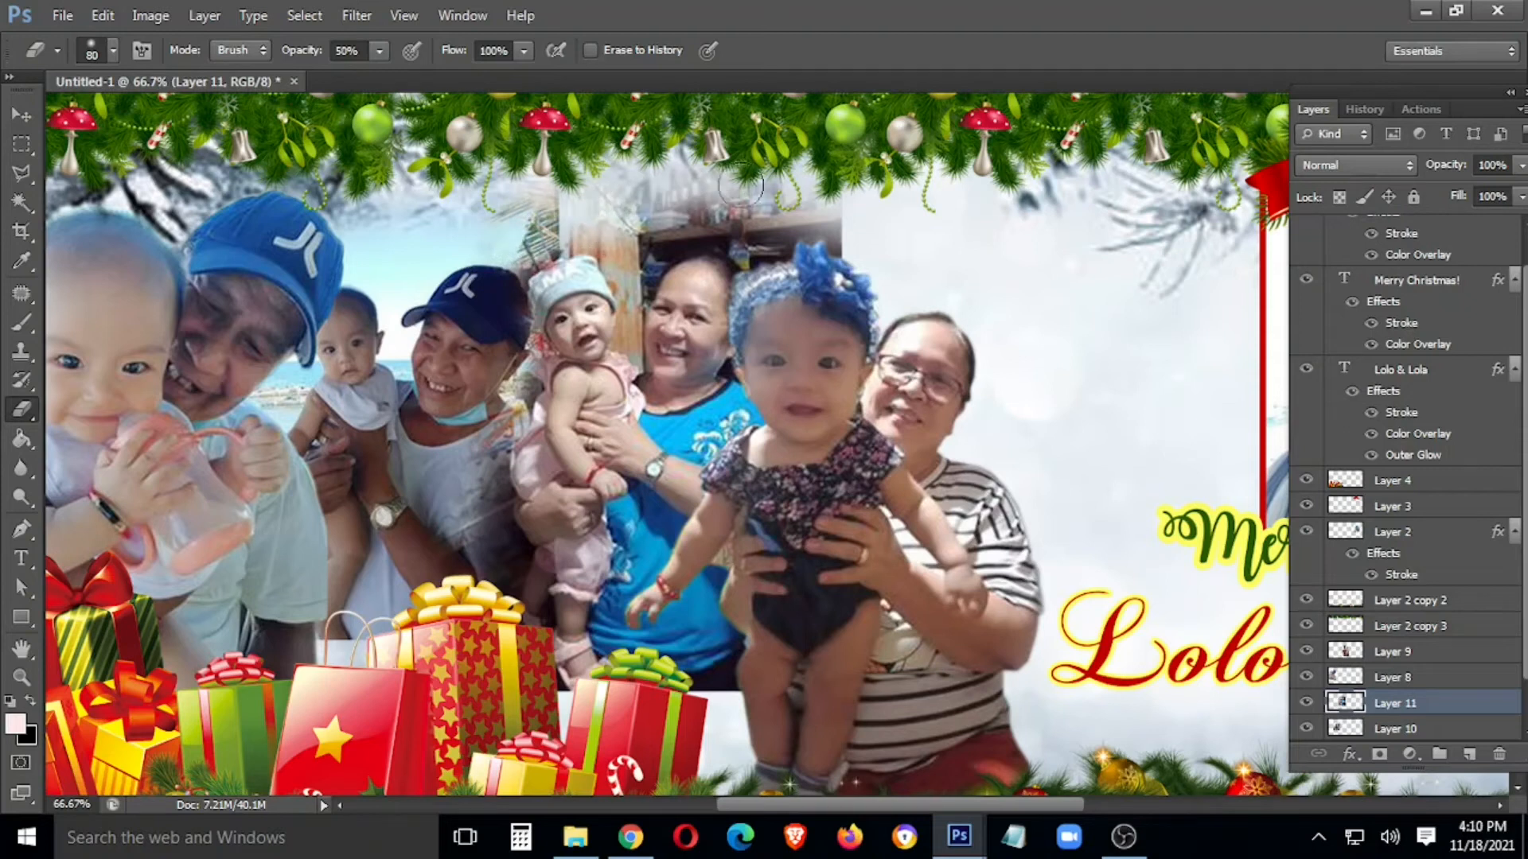
mouse_move(868, 219)
left_mouse_down()
mouse_move(742, 193)
mouse_move(680, 200)
mouse_move(887, 206)
mouse_move(711, 191)
mouse_move(538, 213)
mouse_move(575, 185)
mouse_move(535, 191)
mouse_move(536, 214)
mouse_move(524, 192)
mouse_move(535, 226)
mouse_move(510, 204)
mouse_move(661, 194)
mouse_move(616, 210)
mouse_move(667, 200)
mouse_move(650, 232)
mouse_move(581, 226)
mouse_move(653, 209)
mouse_move(883, 230)
mouse_move(859, 226)
mouse_move(854, 253)
mouse_move(677, 194)
left_mouse_up()
key("v")
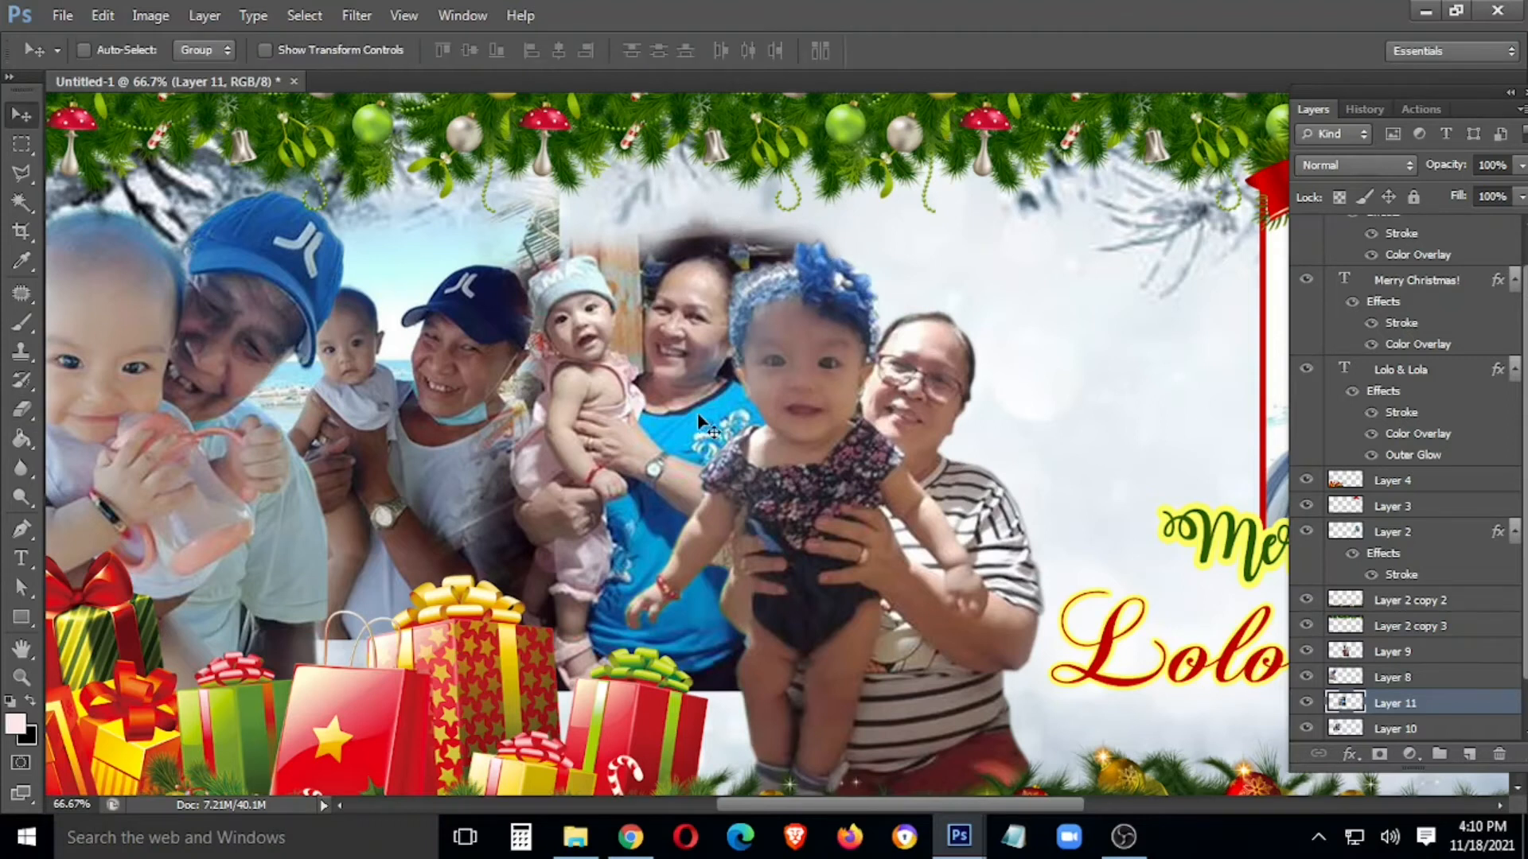
Erase the leftover hard edge above the baby's hat on the man-and-baby layer with the 50% opacity eraser.
right_click(439, 338)
left_click(463, 358)
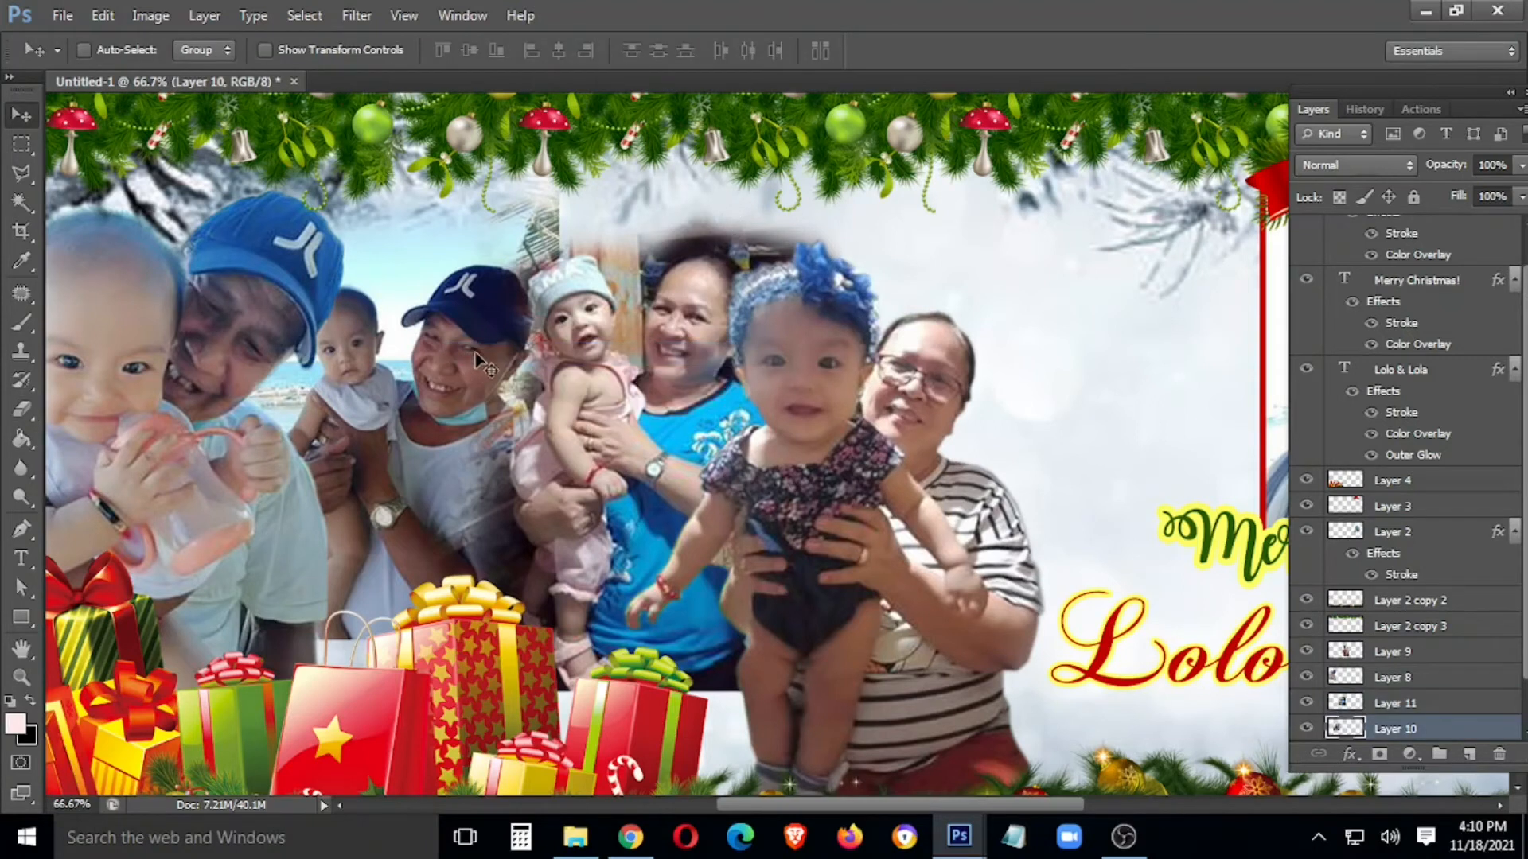
key("e")
mouse_move(557, 209)
left_mouse_down()
mouse_move(552, 236)
mouse_move(564, 247)
mouse_move(518, 219)
left_mouse_up()
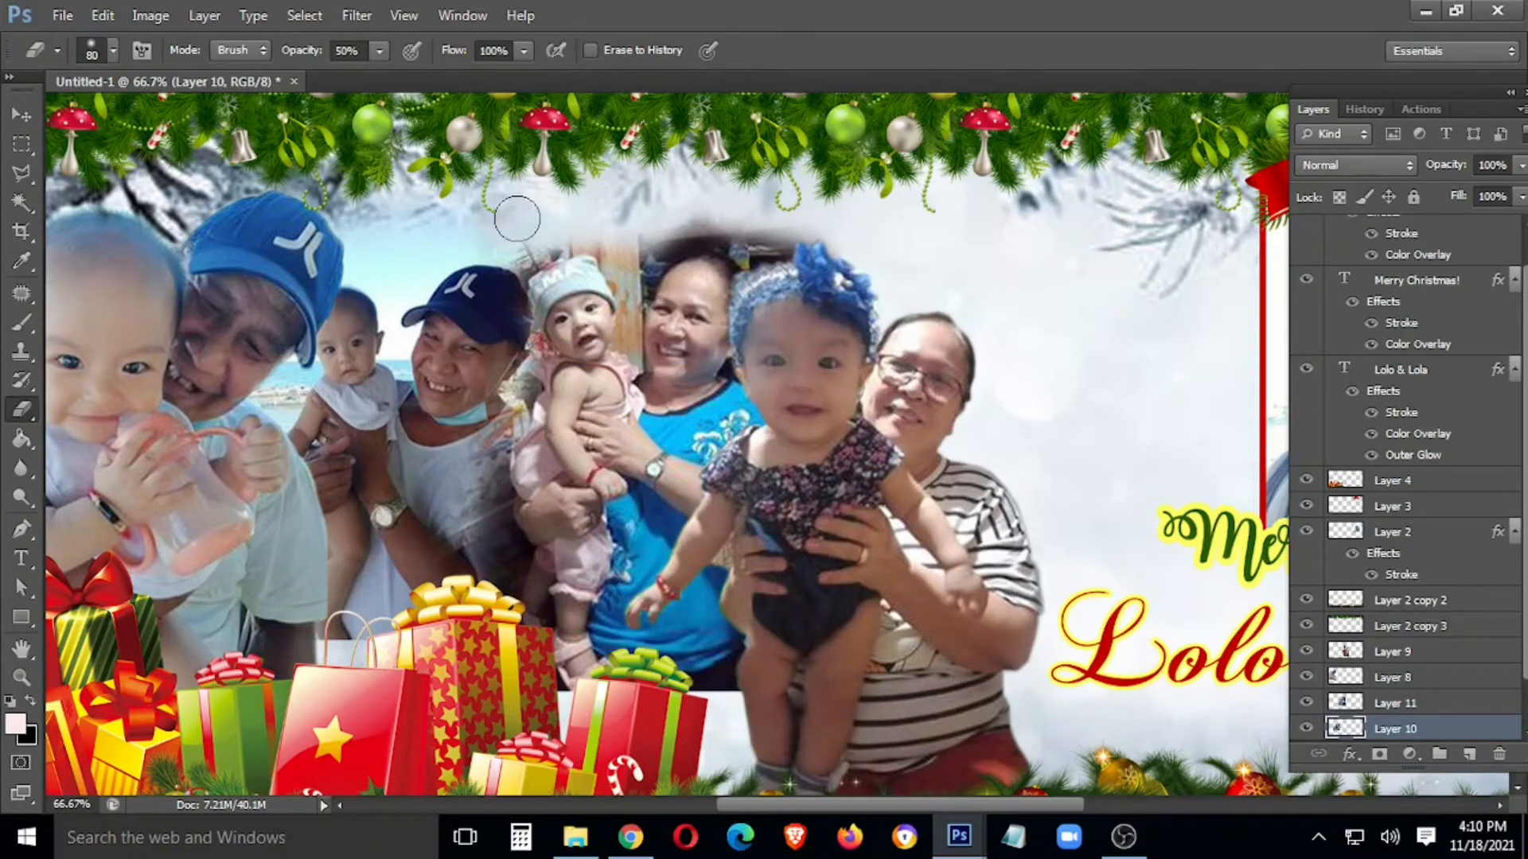
Brighten the man-and-baby photo on Layer 10 with a Curves adjustment.
key("v")
right_click(428, 407)
left_click(454, 420)
key("ctrl+m")
left_click_drag(718, 356, 718, 317)
left_click(973, 137)
Copy the holly bells from Christmas-PNG-Image-51975.png into the banner, scaled down and stacked above the framed photo.
key("Tab")
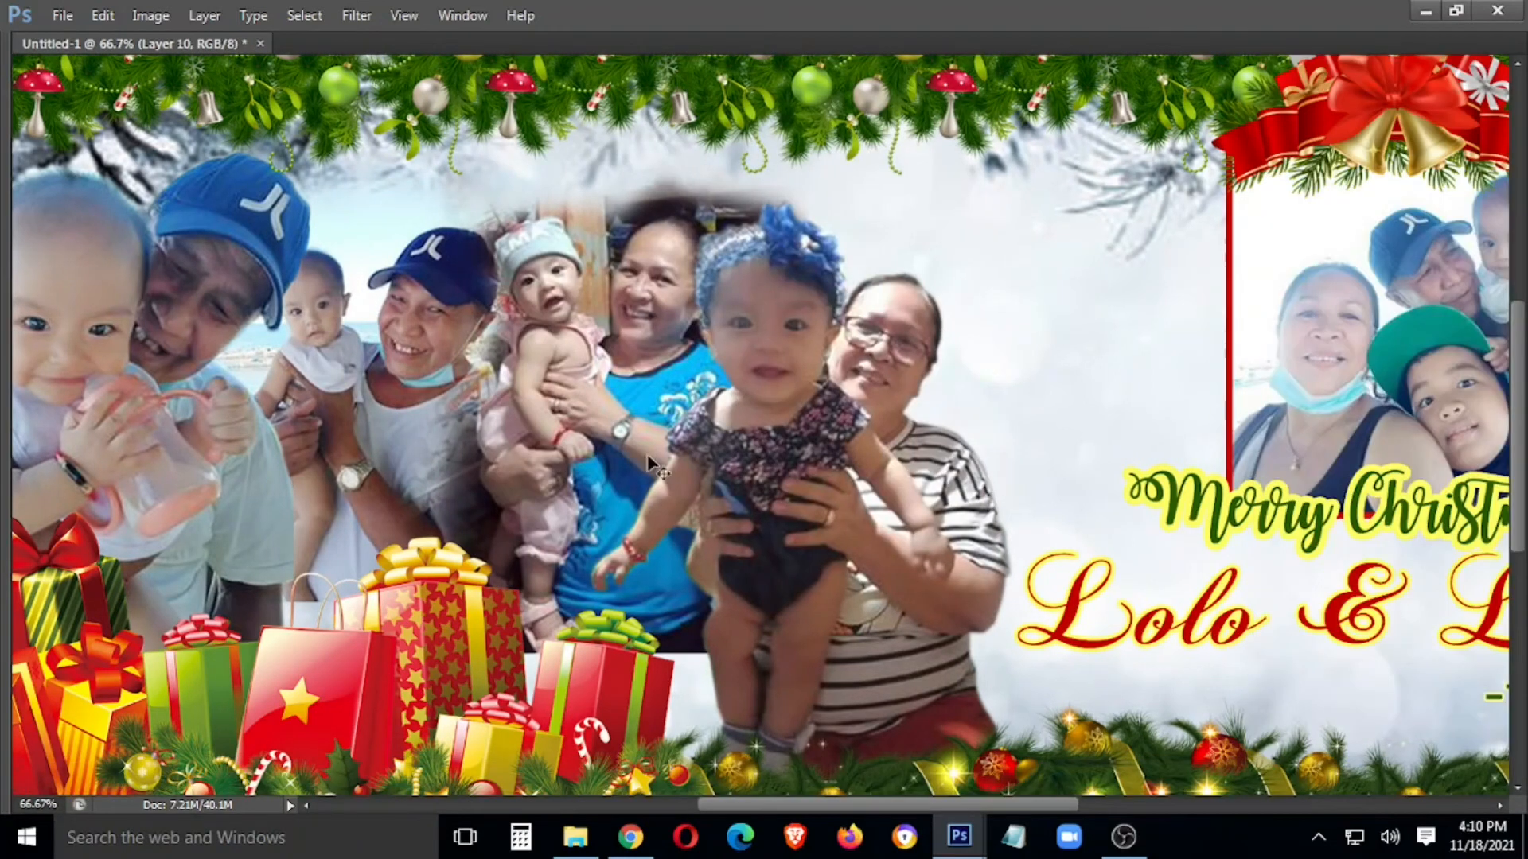
key("ctrl+minus")
key("ctrl+minus")
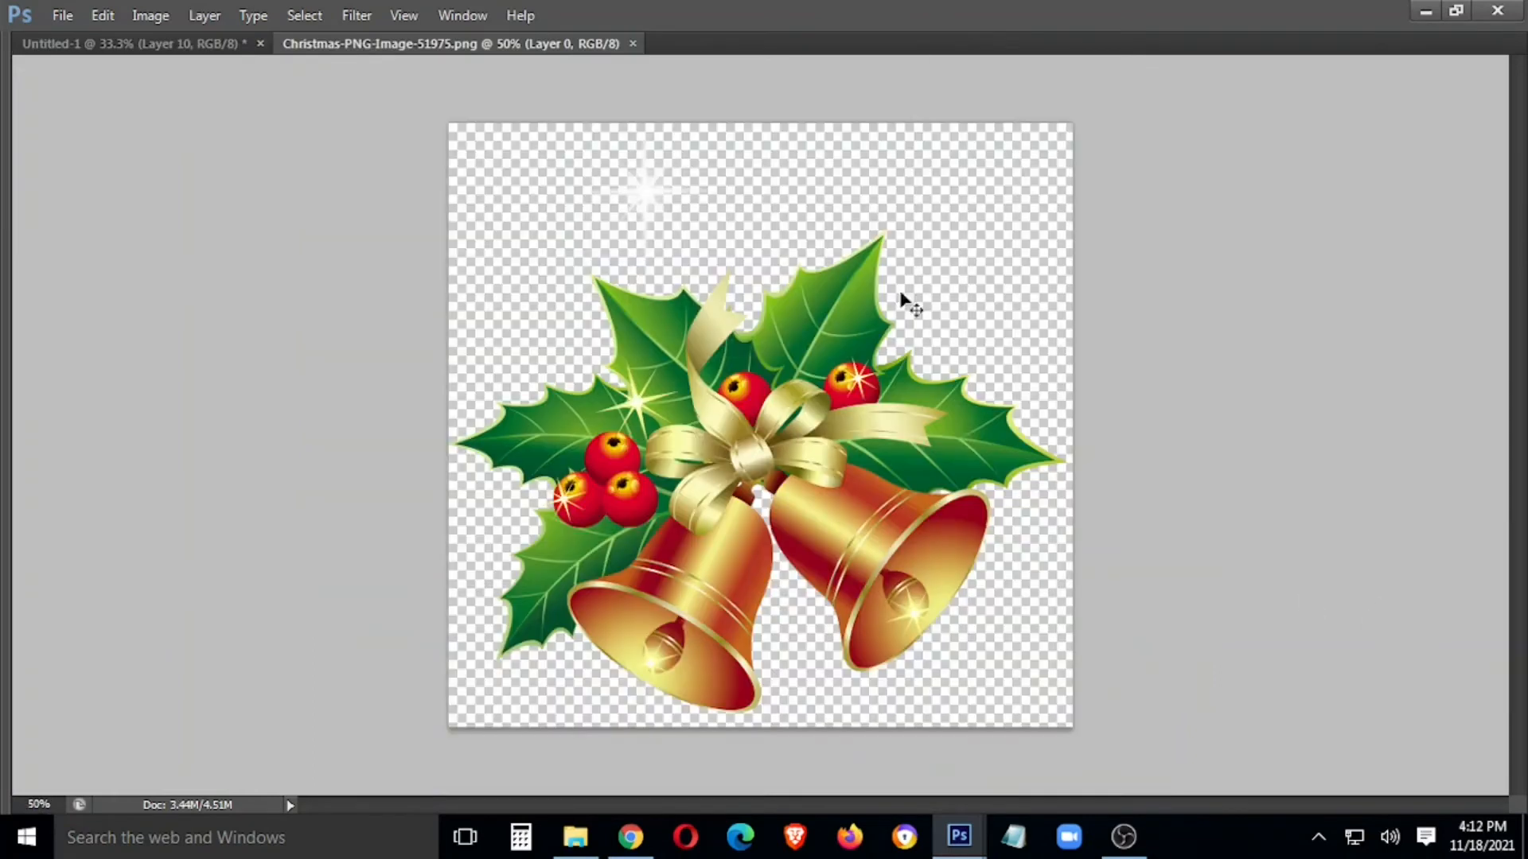
left_click_drag(773, 462, 1038, 464)
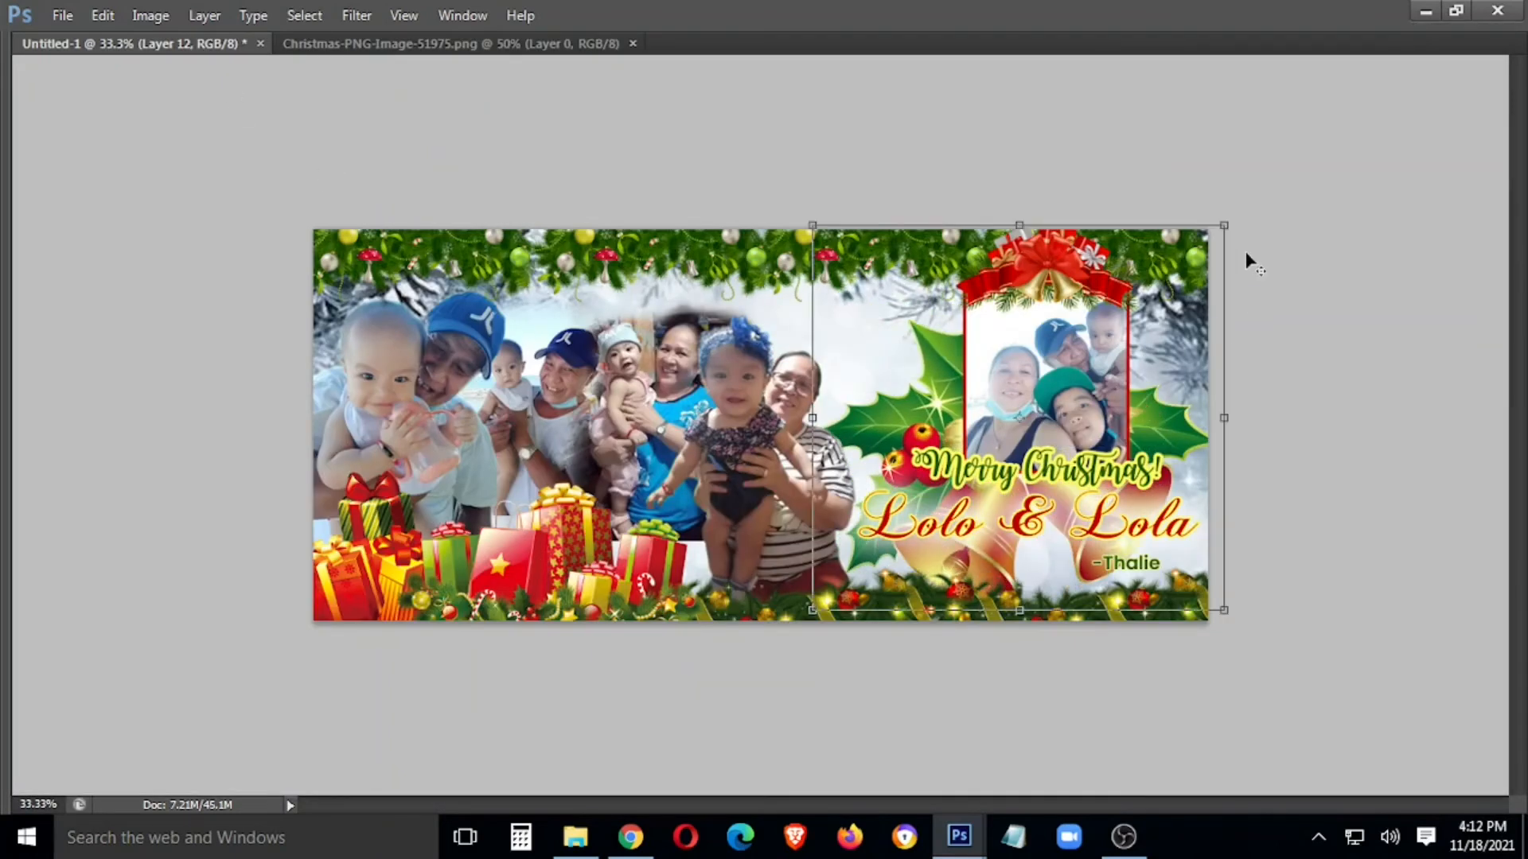
left_click_drag(1222, 223, 1143, 362)
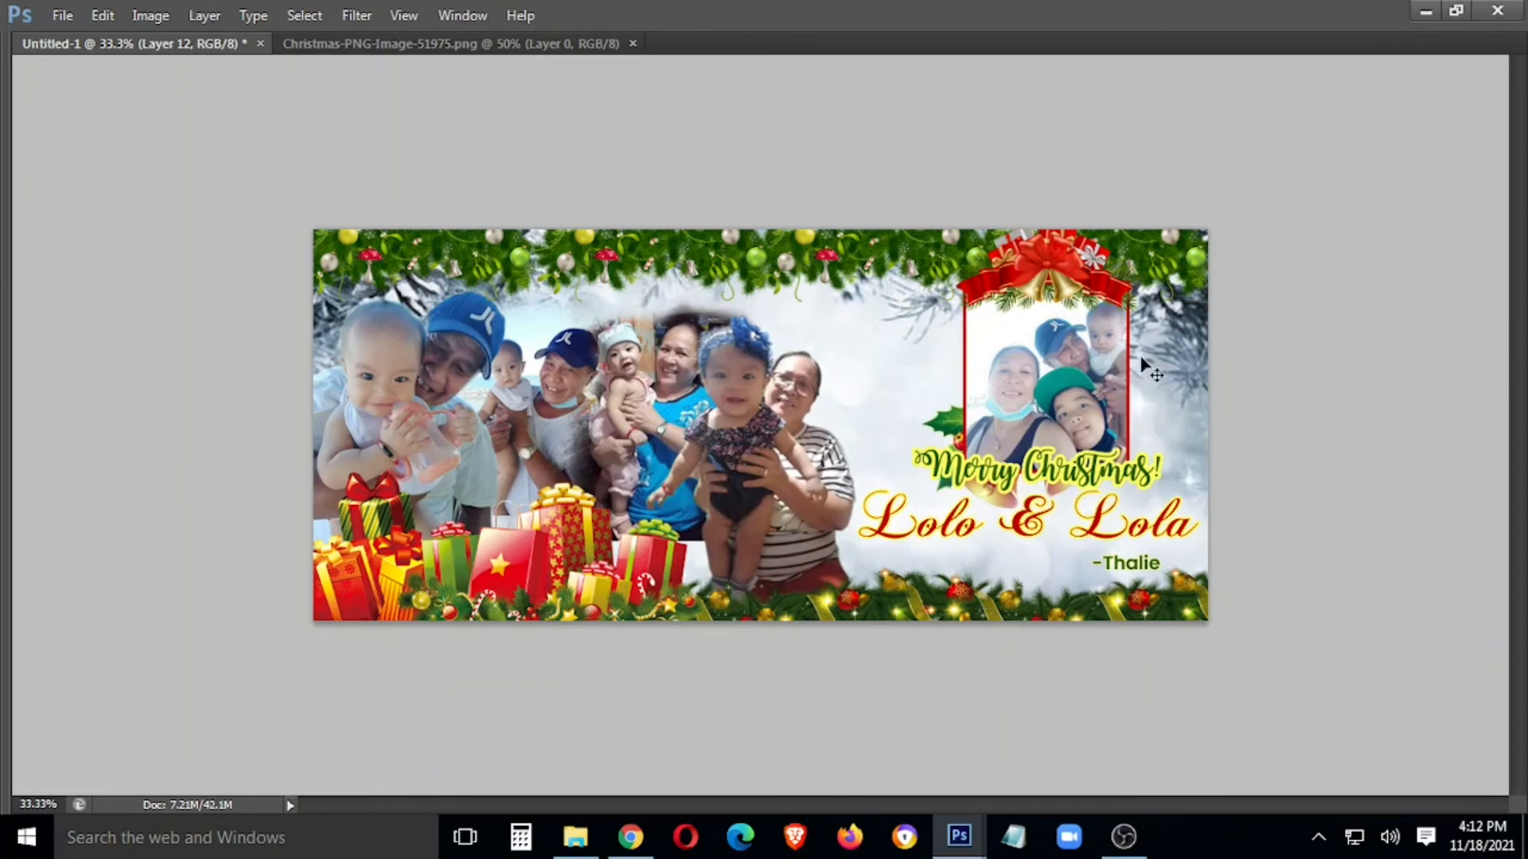
key("ctrl+]")
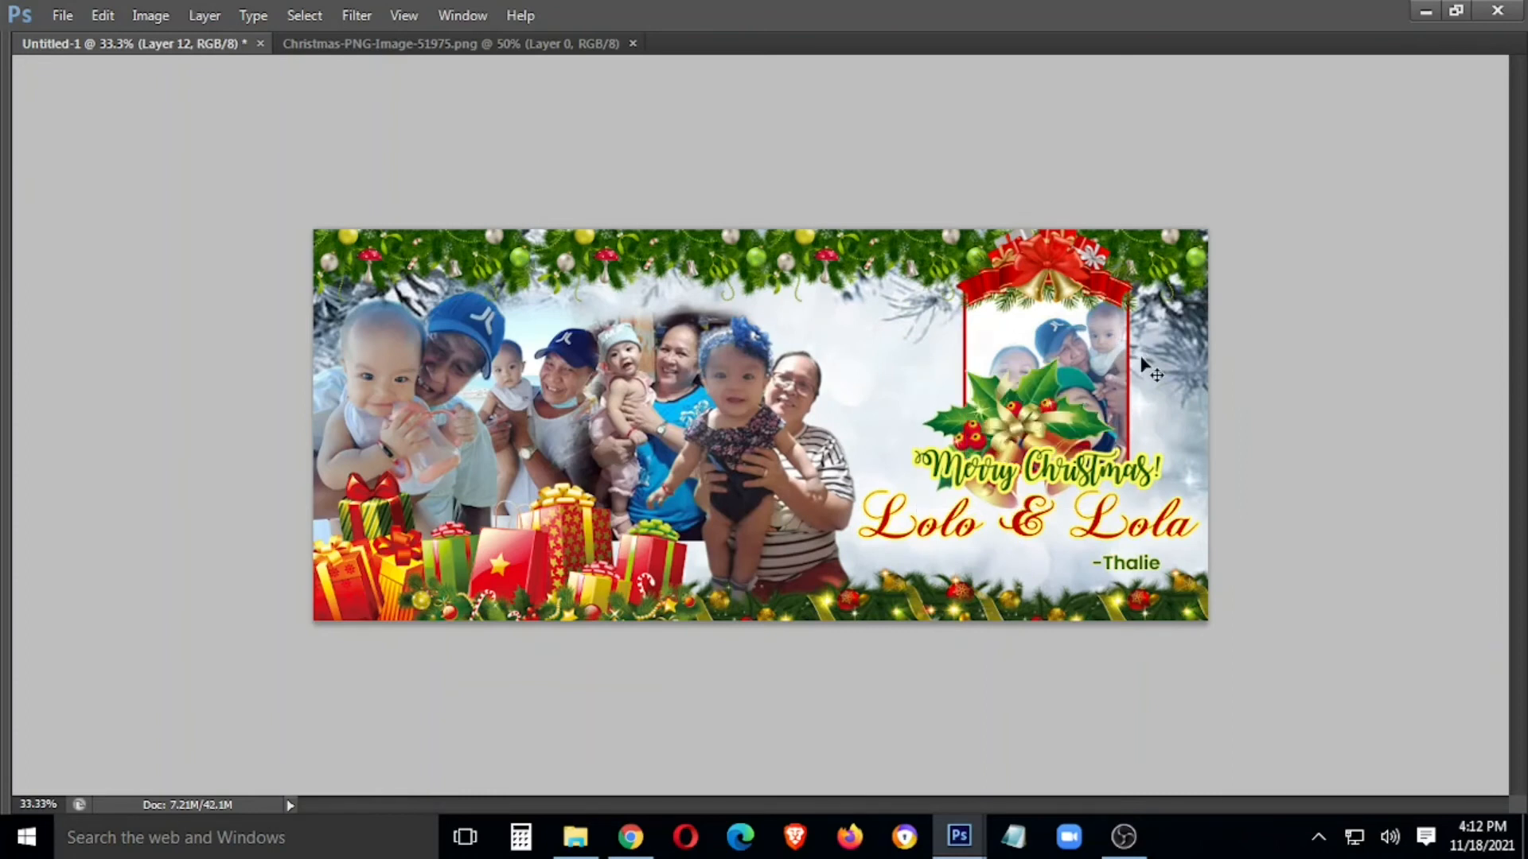
Shrink the holly bells at the start of the Merry Christmas! lettering and rotate them slightly clockwise.
left_click_drag(1051, 429, 996, 465)
key("ctrl+t")
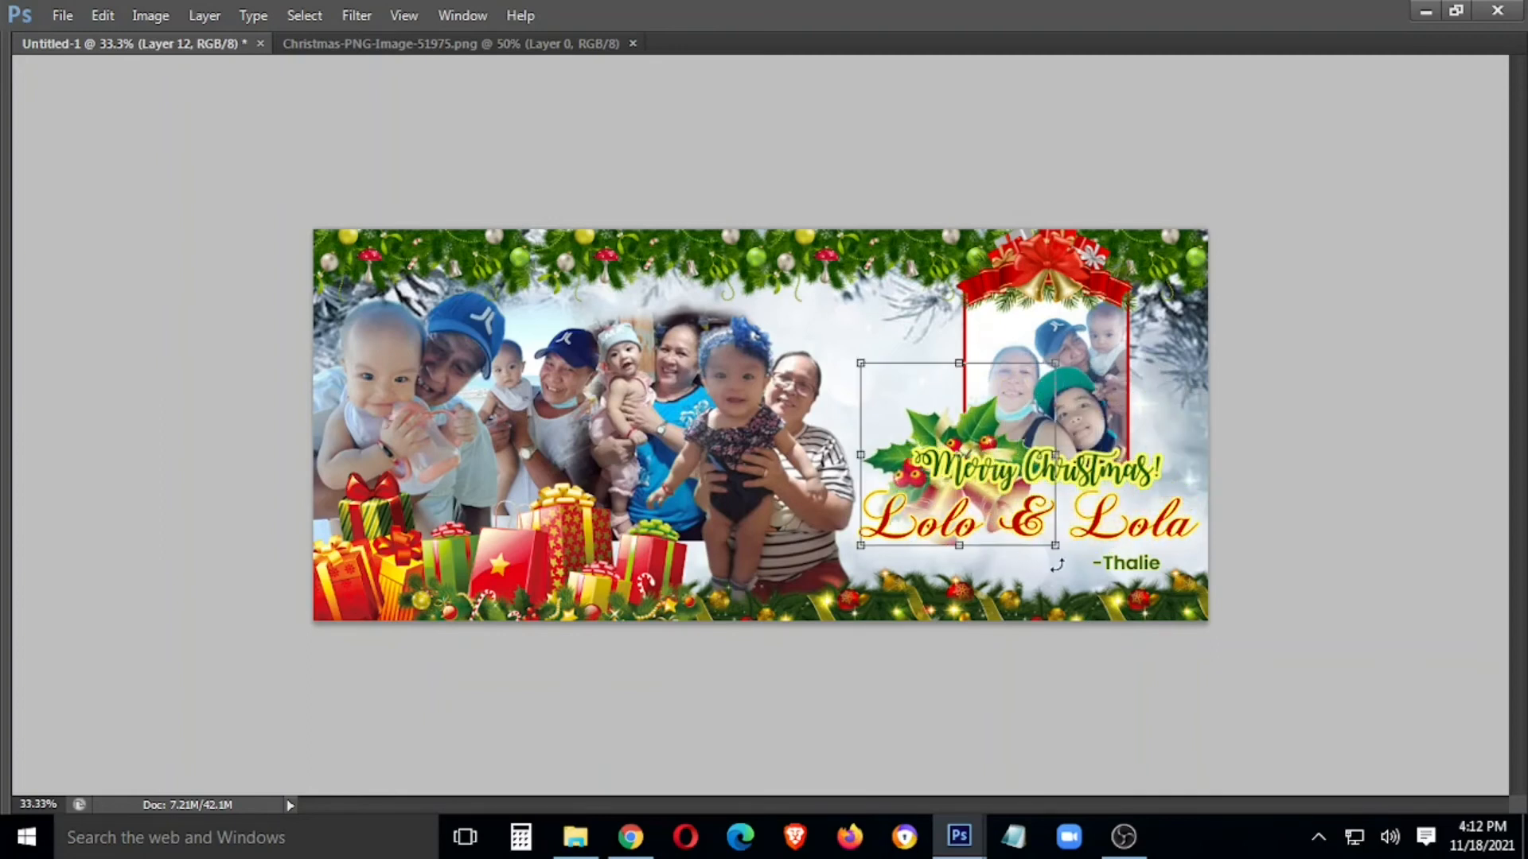
left_click_drag(1052, 547, 990, 487)
key("Return")
left_click_drag(923, 426, 951, 444)
key("ctrl+t")
left_click_drag(1155, 467, 1165, 507)
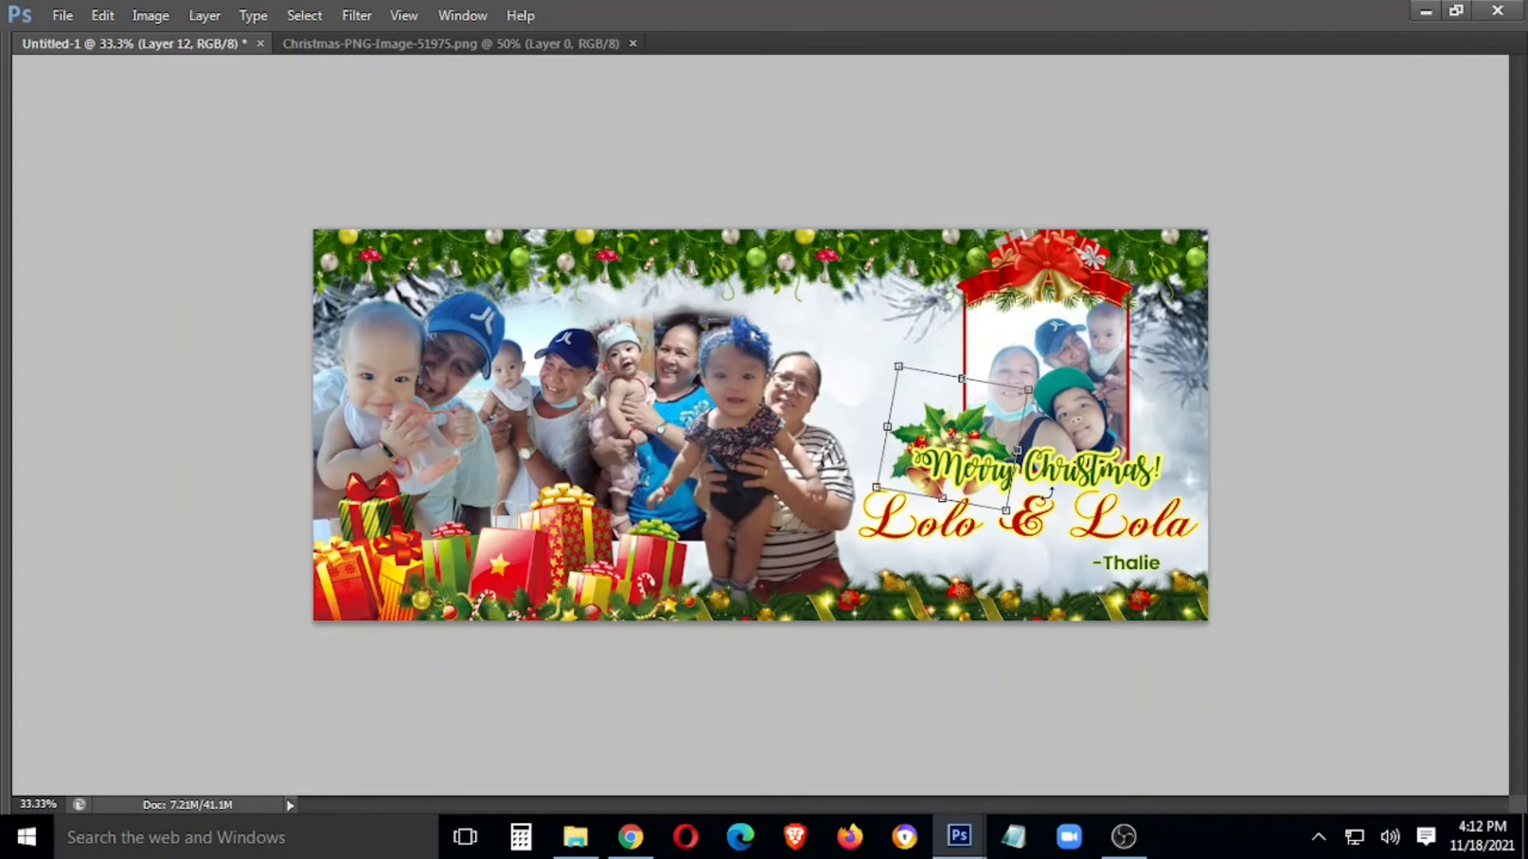
Move the holly bells between the striped-shirt woman and the photo frame, enlarging them and nudging them upward.
left_click_drag(986, 447, 920, 336)
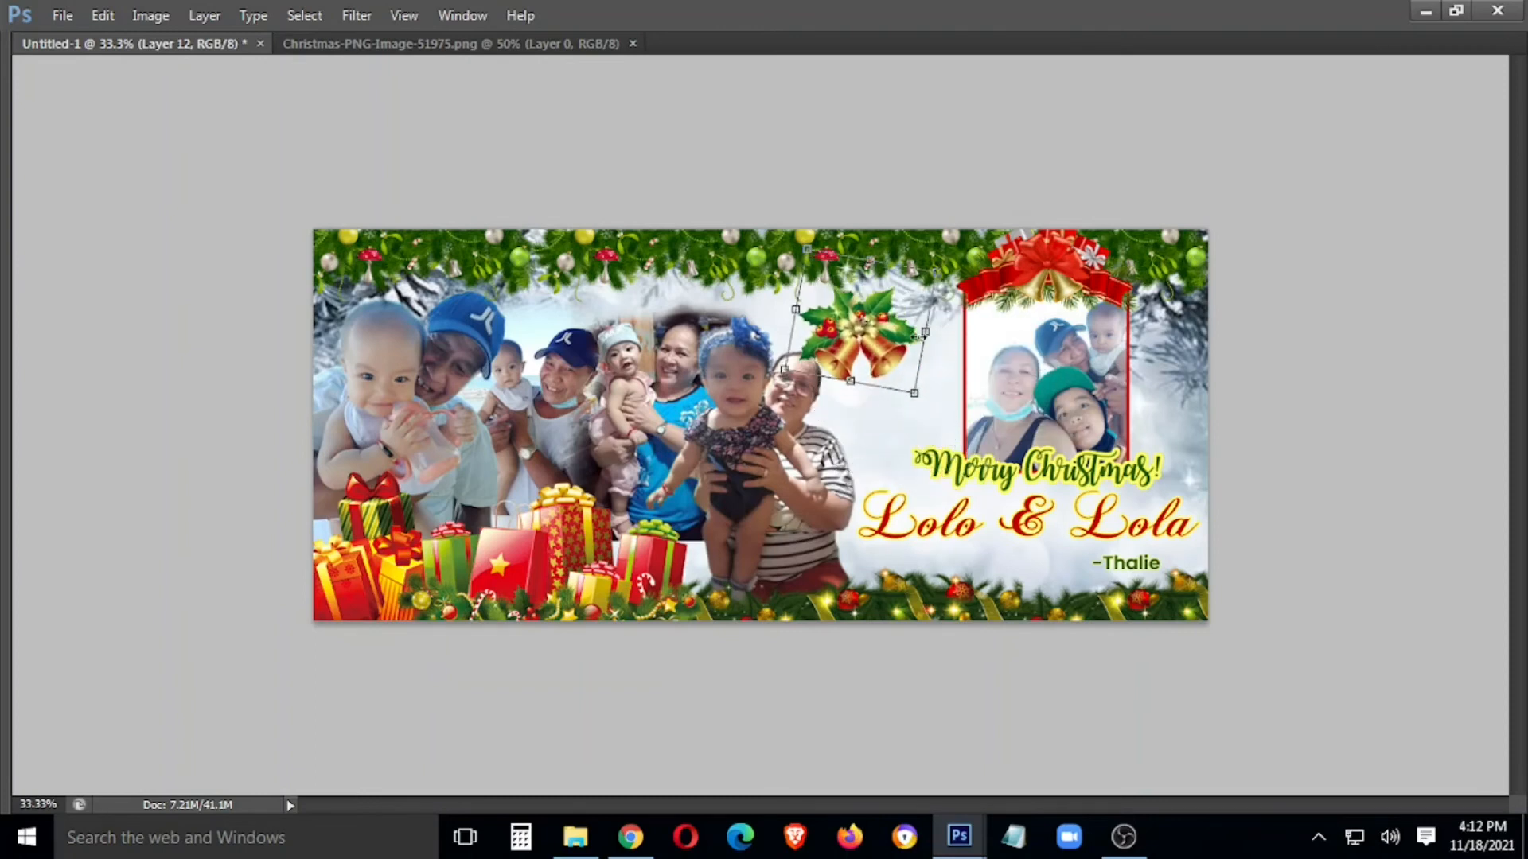
left_click_drag(921, 397, 977, 452)
key("Return")
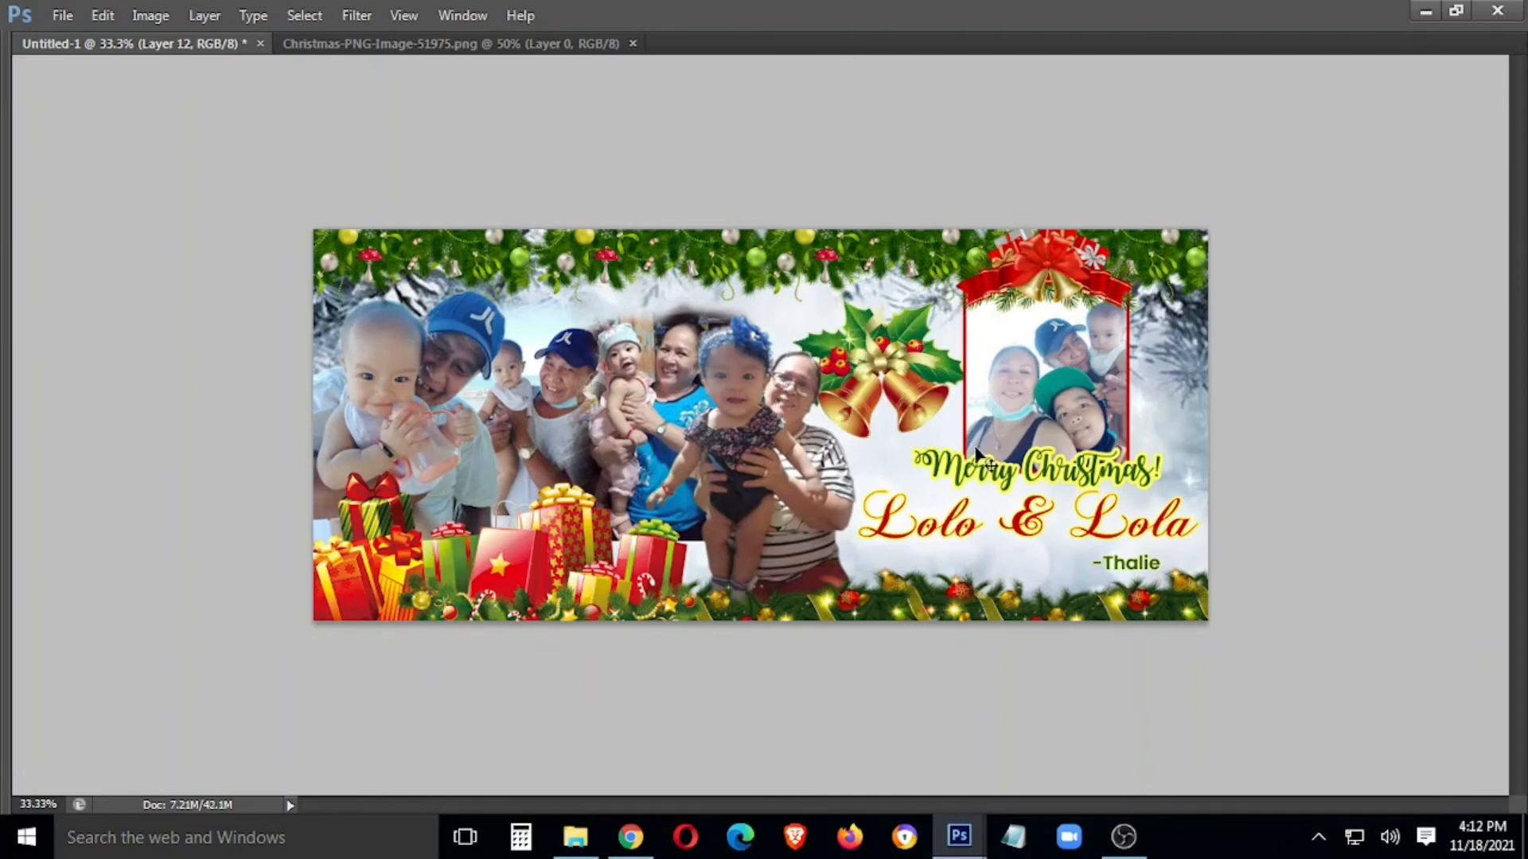
key("shift+Up")
key("shift+Up")
key("shift+Up")
key("shift+Up")
key("shift+Up")
key("shift+Up")
key("shift+Up")
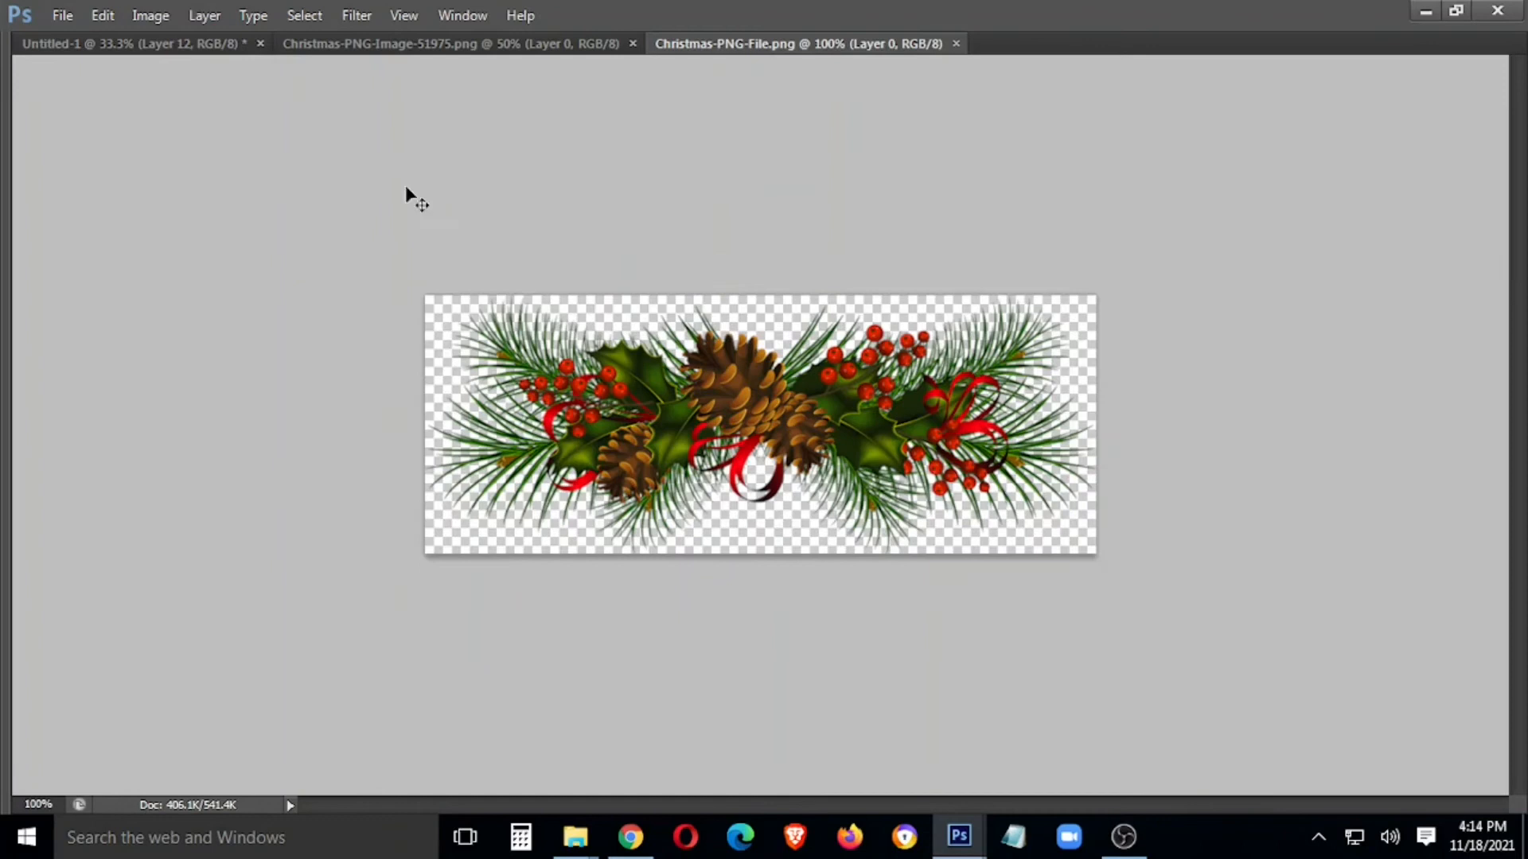
Close the source file Christmas-PNG-Image-51975.png.
left_click(440, 41)
left_click_drag(441, 42, 303, 348)
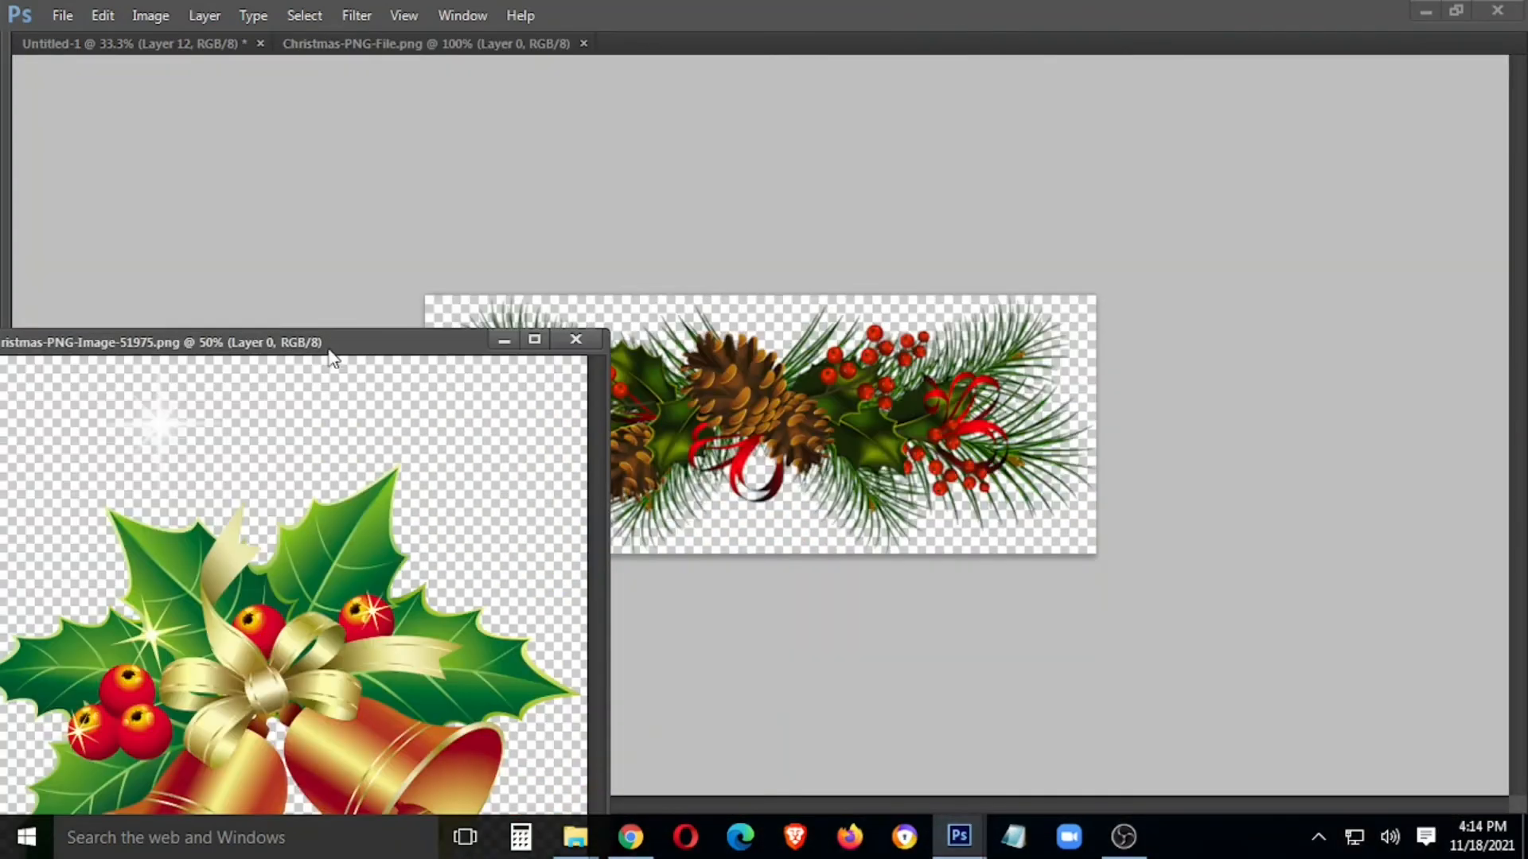
left_click(574, 341)
Copy the pinecone garland from Christmas-PNG-File.png to the base of the photo frame and close its source file.
left_click_drag(428, 46, 127, 347)
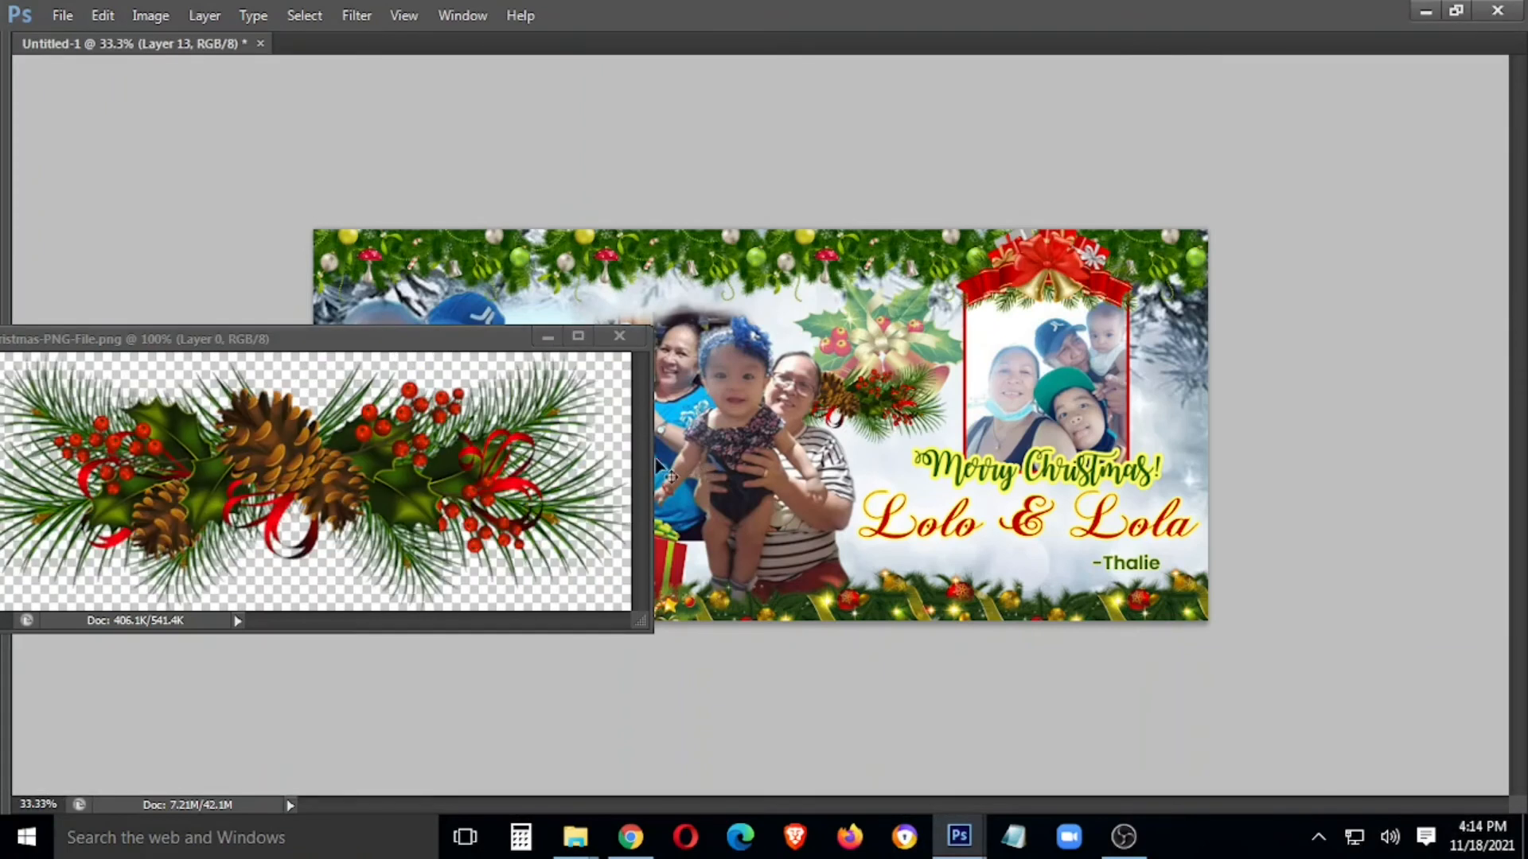
left_click(619, 336)
left_click_drag(847, 411, 1073, 473)
Move the garland's layer in the stack to directly below the Merry Christmas! text layer.
key("Tab")
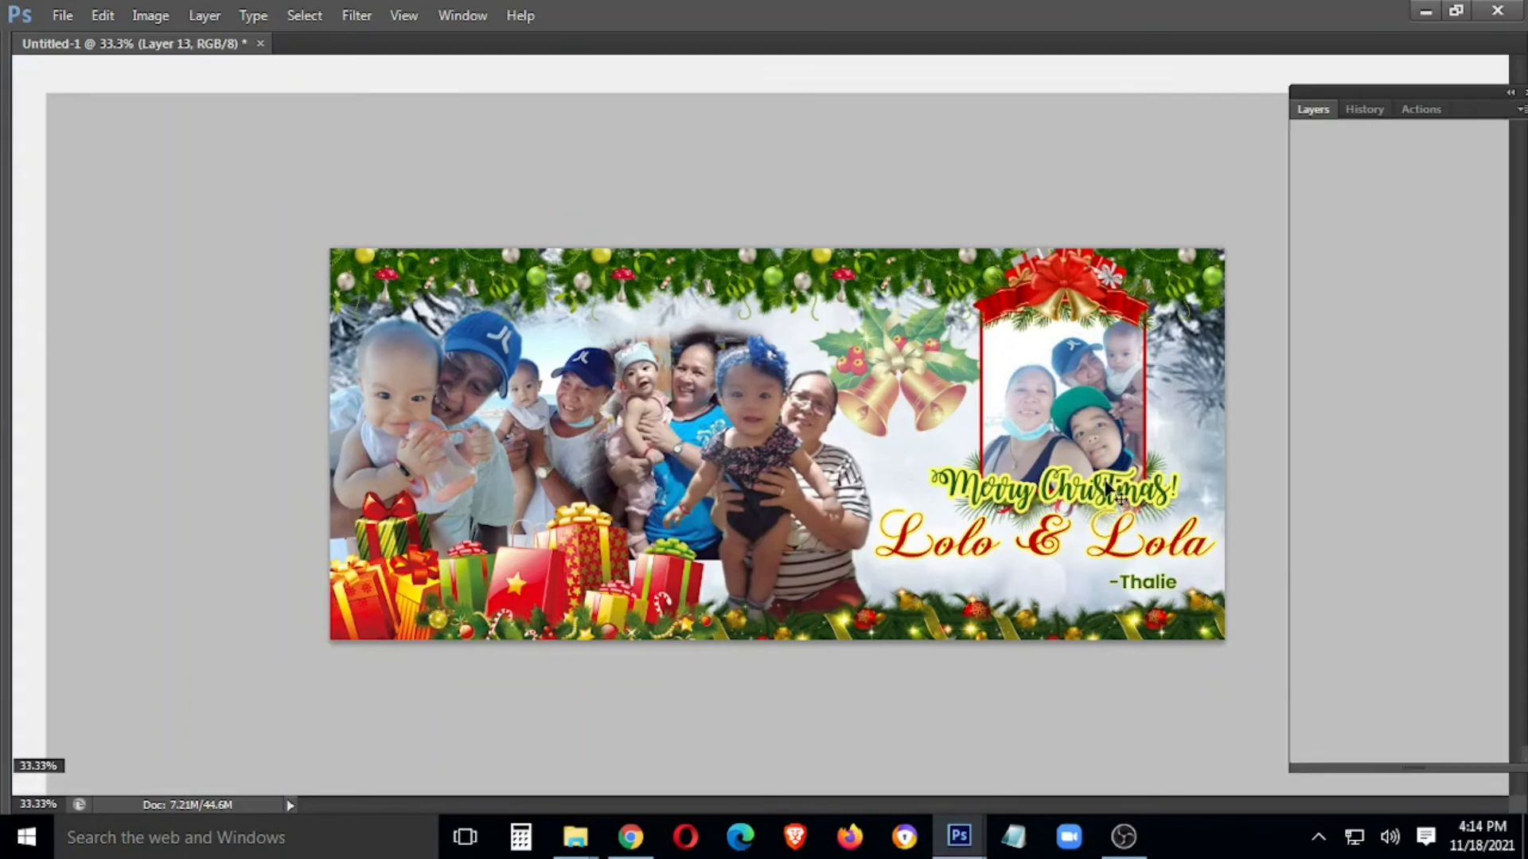
key("ctrl+shift+bracketright")
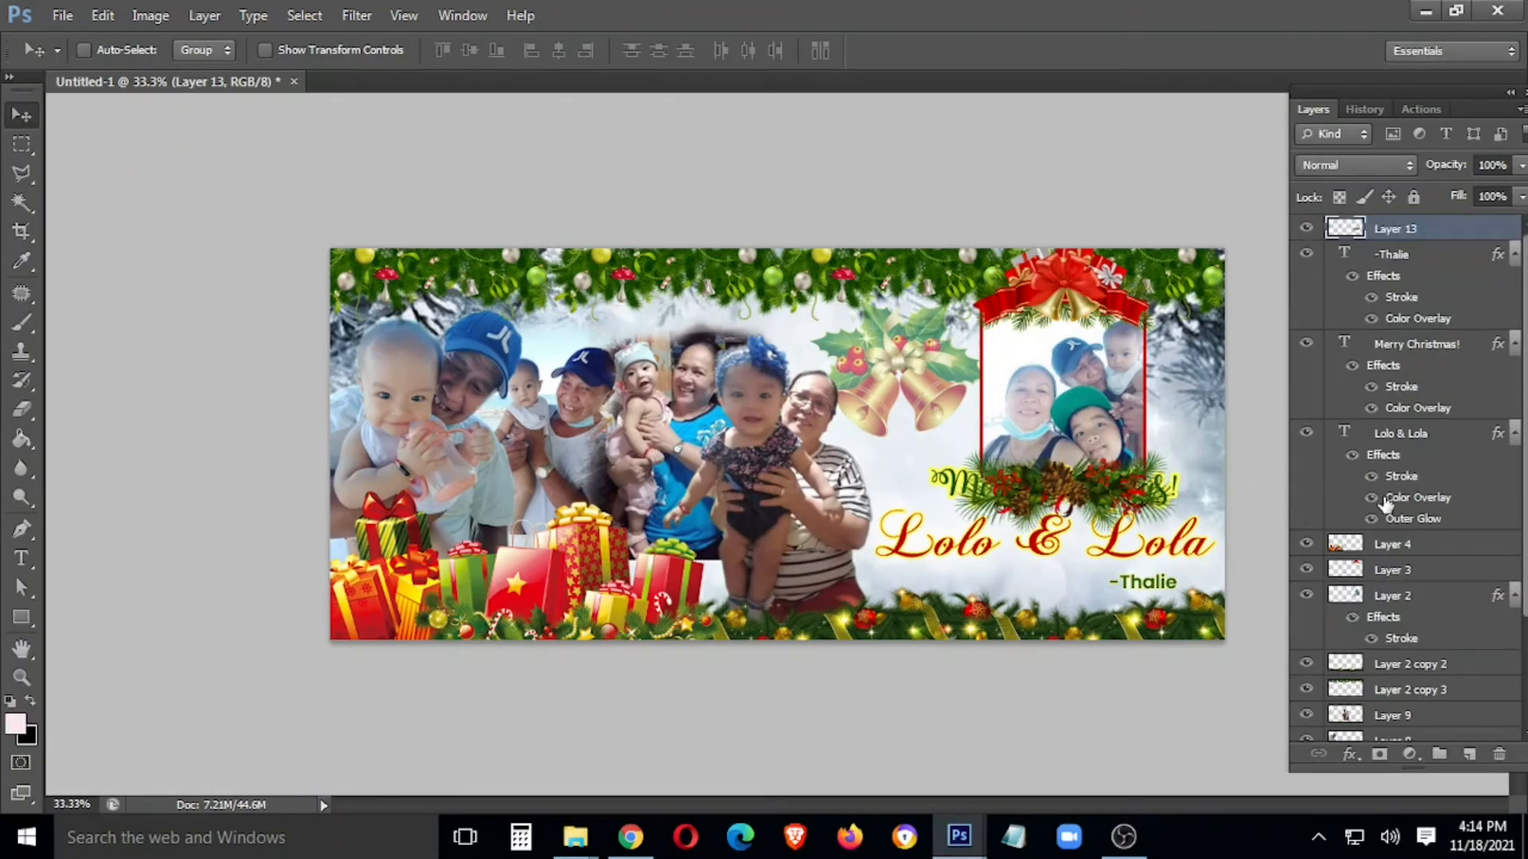
key("ctrl+bracketleft")
key("ctrl+bracketleft")
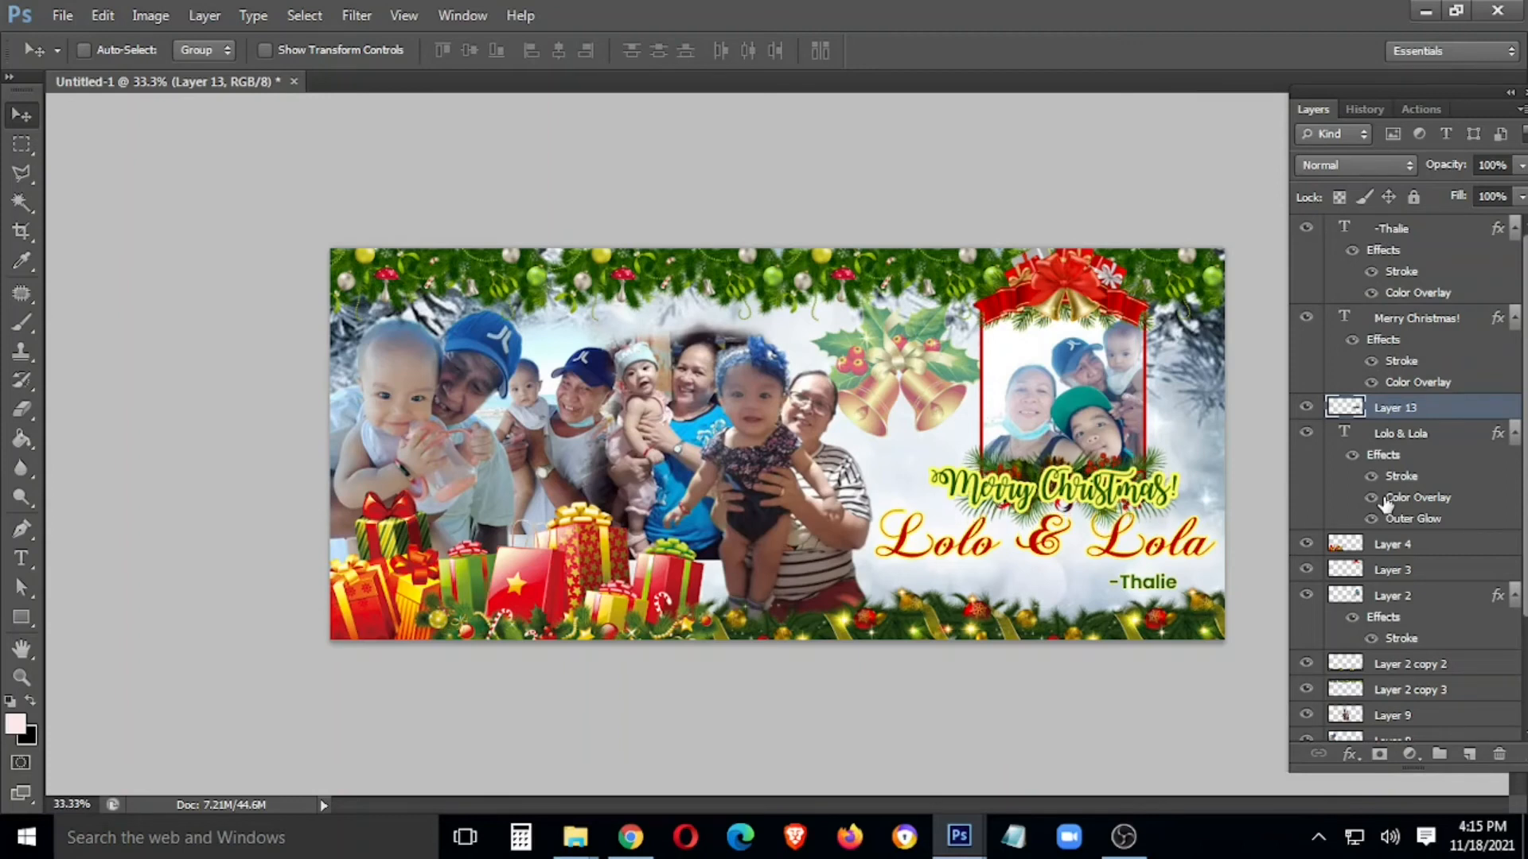
Scale the pinecone garland to about 114% and shift it slightly down behind the Merry Christmas! lettering.
key("ctrl+t")
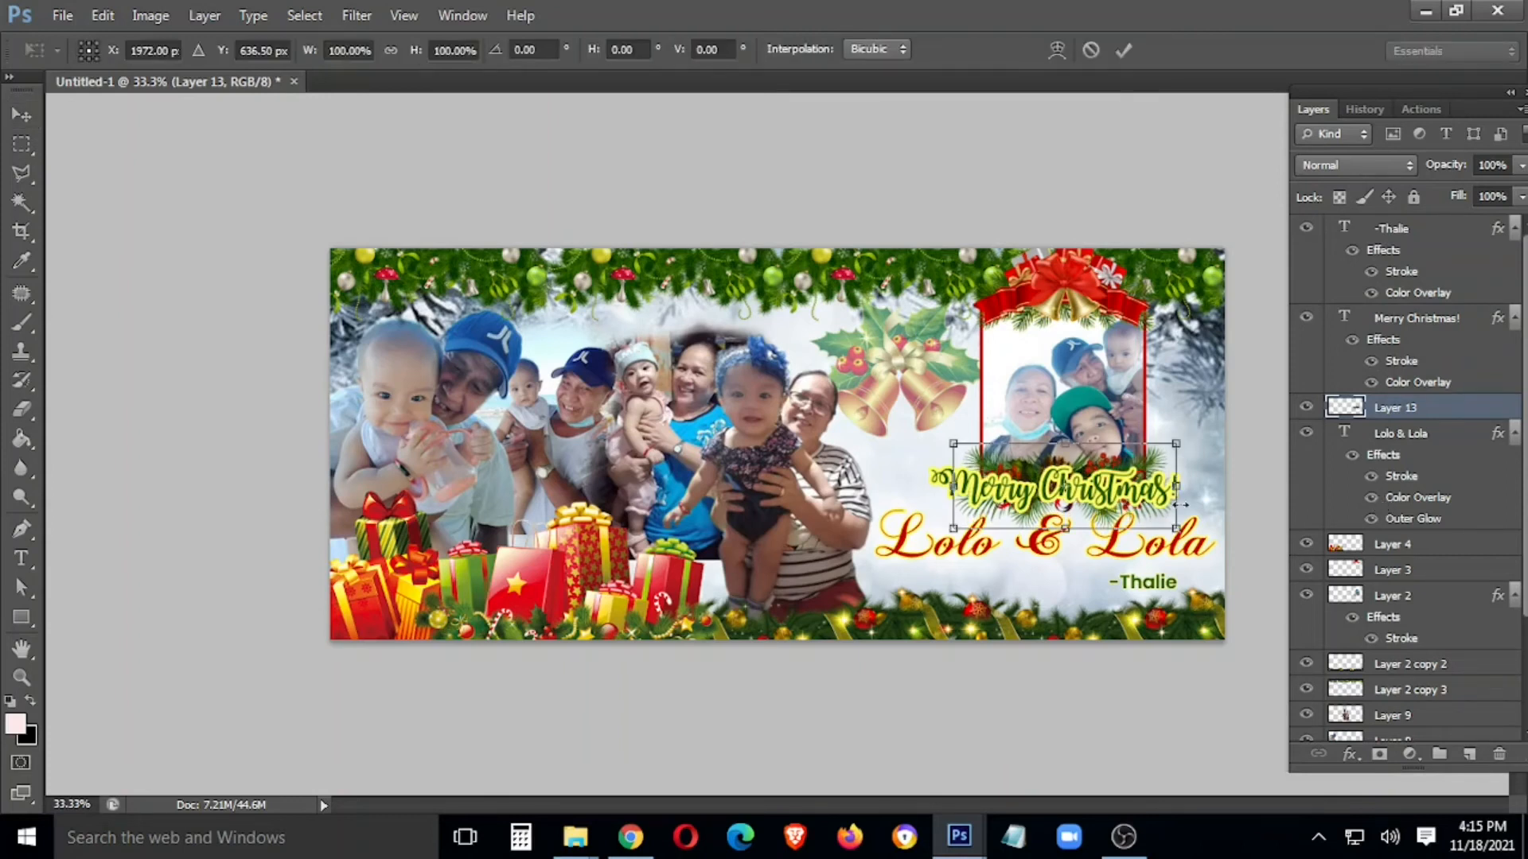
left_click_drag(1178, 529, 1192, 534)
left_click_drag(1158, 480, 1162, 505)
key("Down")
key("Down")
key("Down")
key("Down")
key("Down")
key("Down")
key("Down")
key("Down")
key("Down")
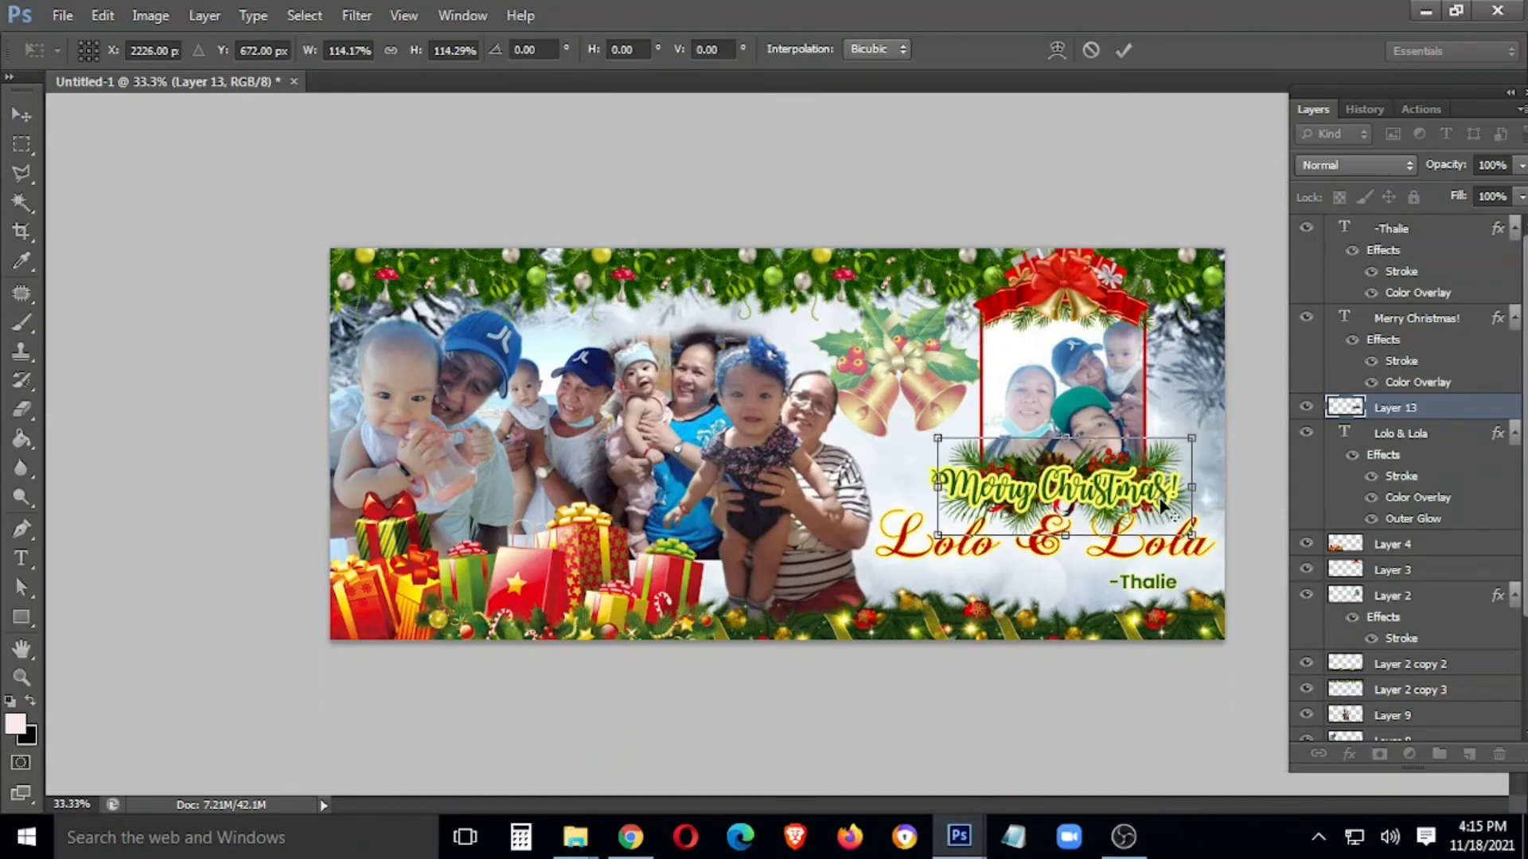
key("Return")
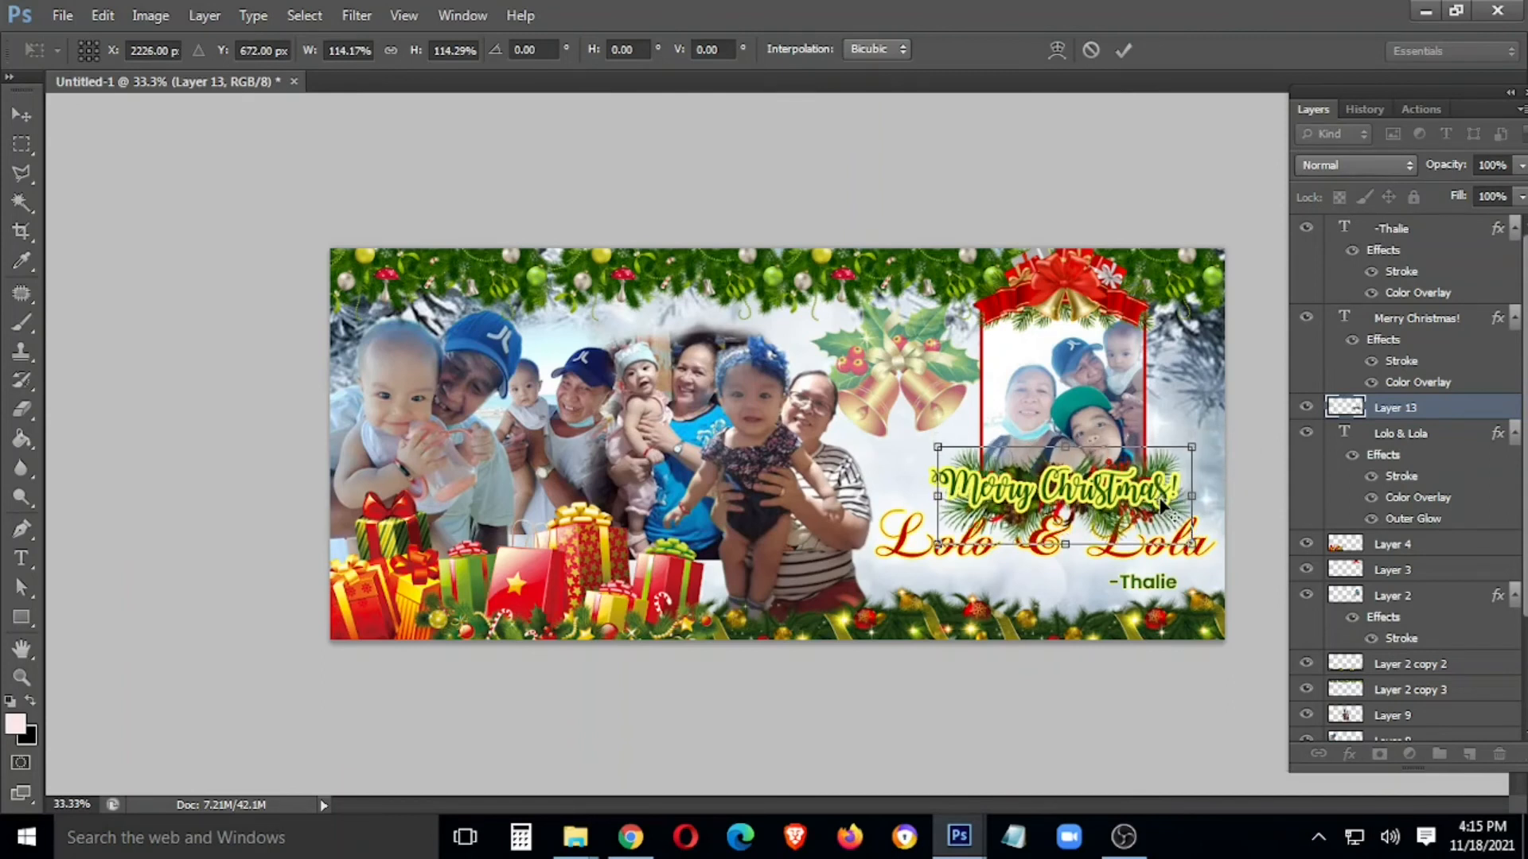
Move the garland's layer, Layer 13, below the Lolo & Lola text layer.
right_click(1183, 563)
left_click(1281, 566)
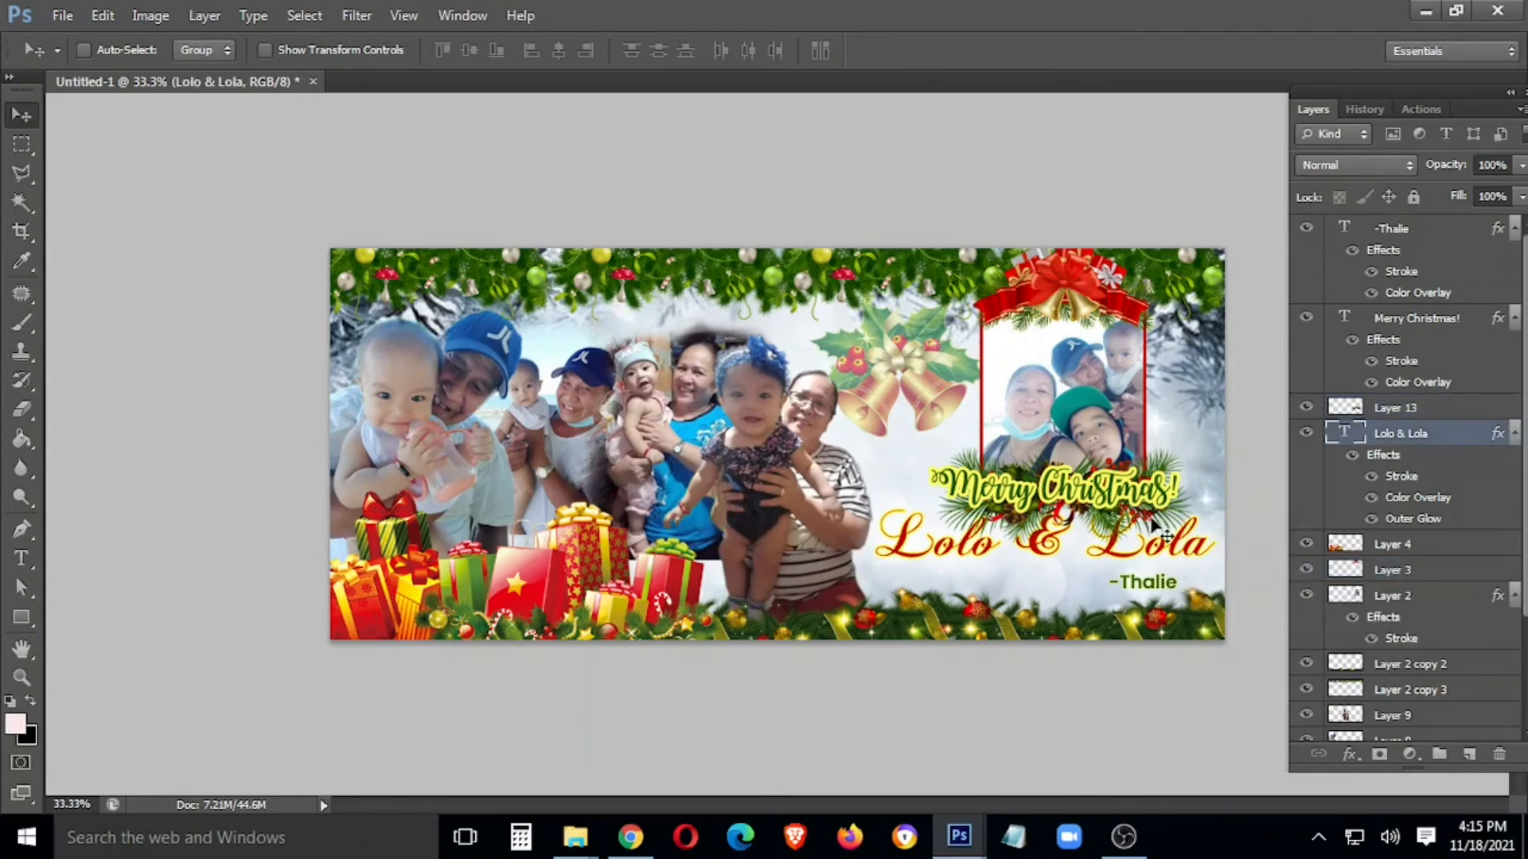
left_click_drag(1437, 407, 1446, 537)
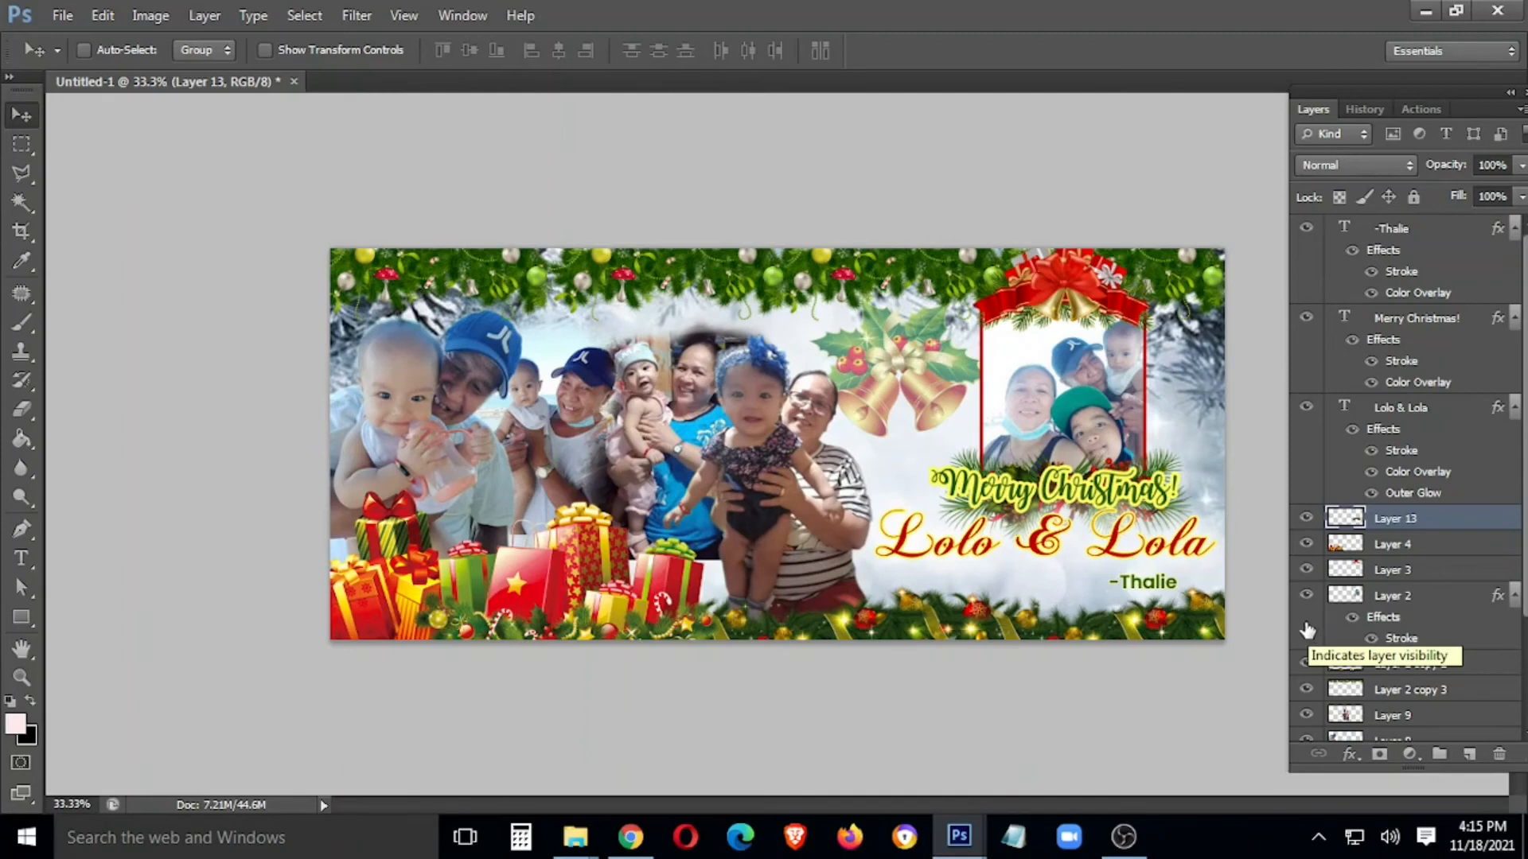
Duplicate the framed photo on Layer 2, place the copy beneath the original and rotate it slightly clockwise.
right_click(1086, 436)
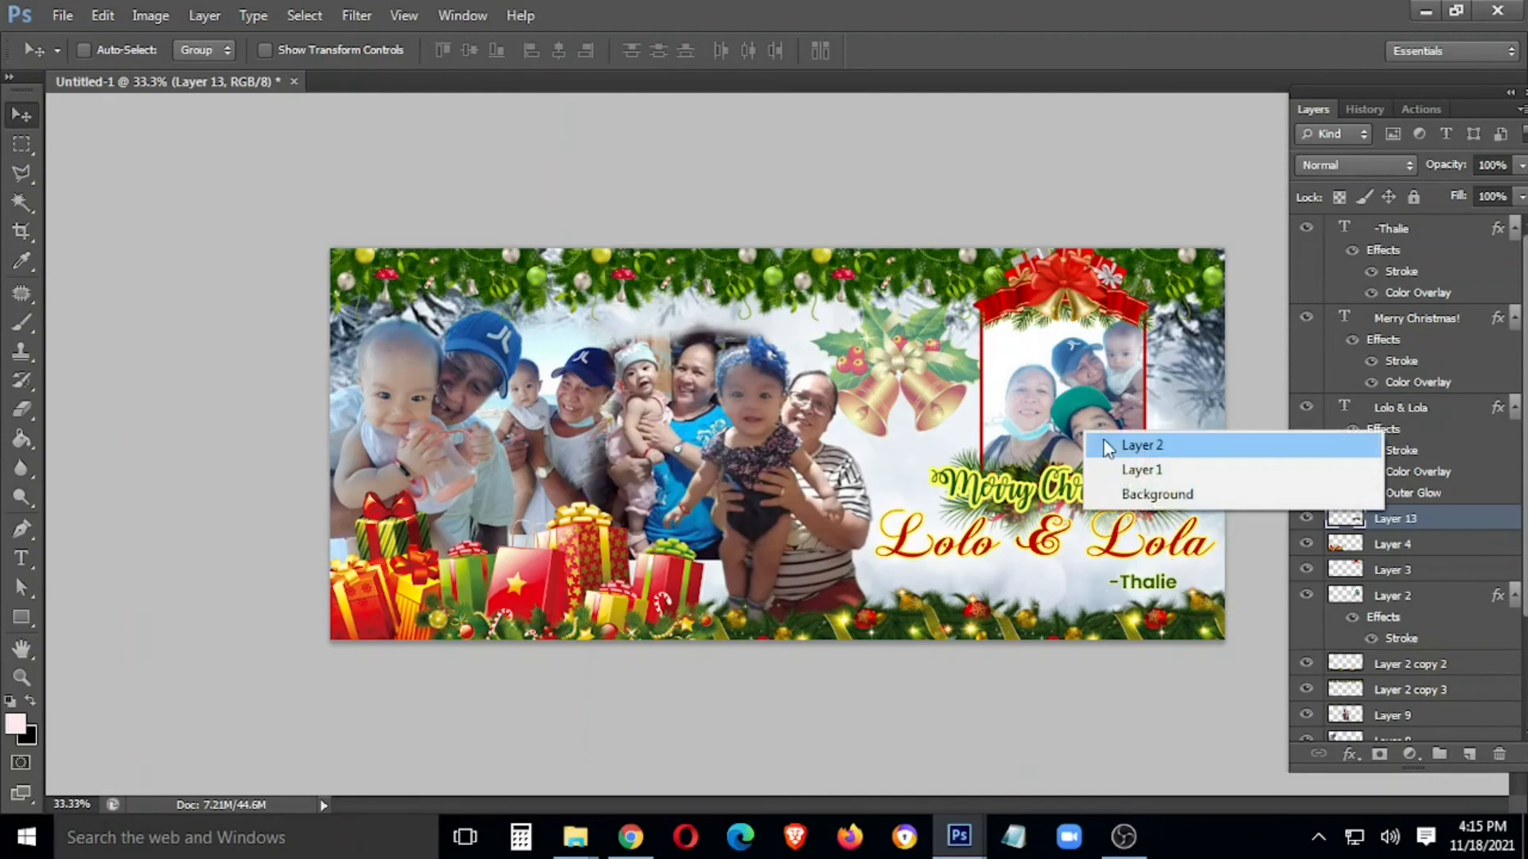
left_click(1102, 442)
key("alt")
key("ctrl+j")
left_click_drag(1436, 600, 1368, 661)
key("ctrl+t")
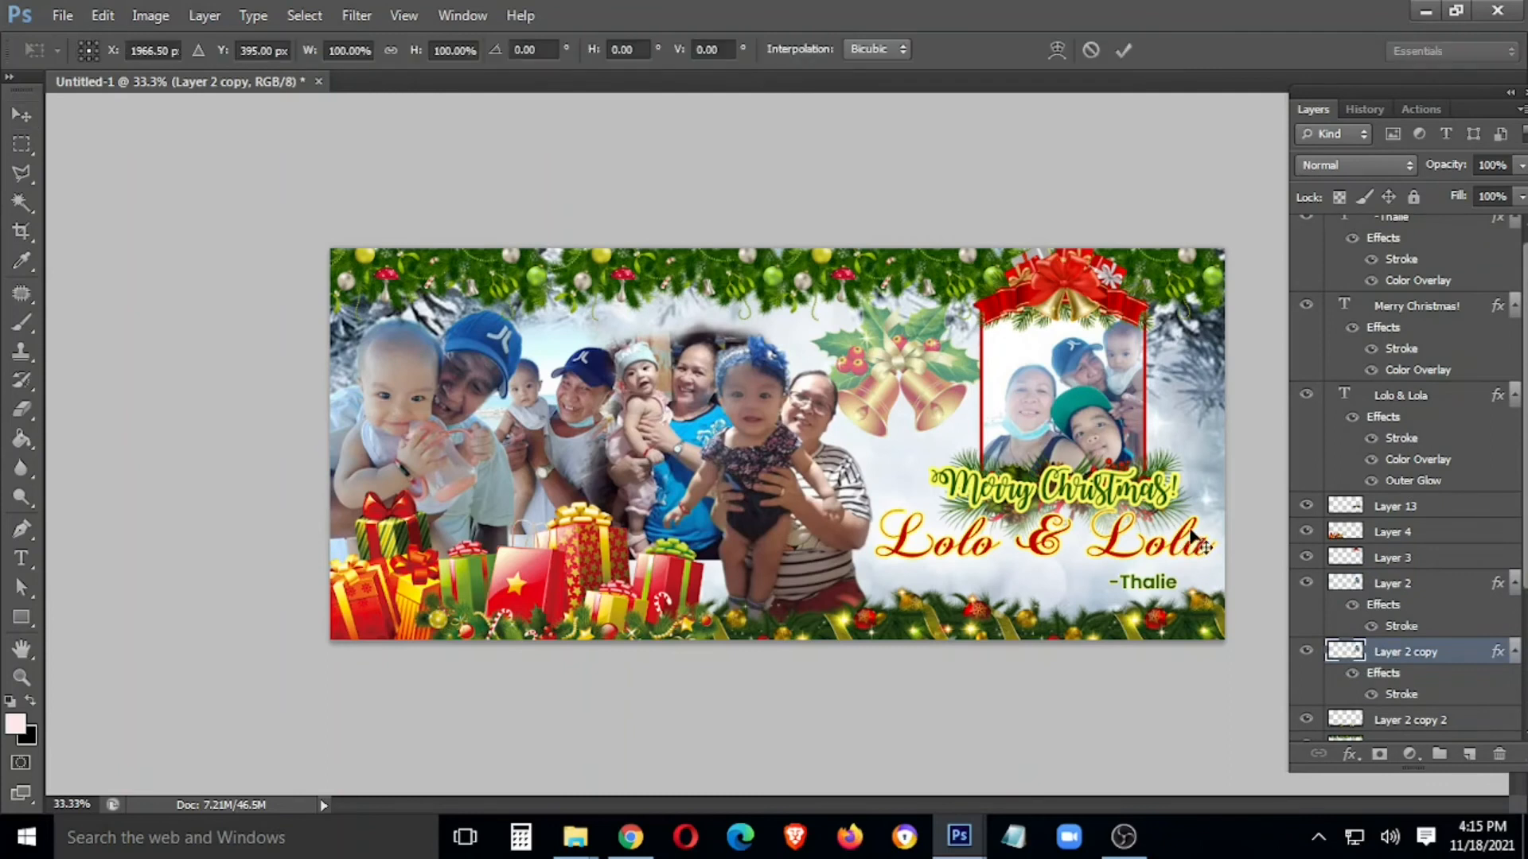
left_click_drag(1209, 548, 1209, 579)
key("Return")
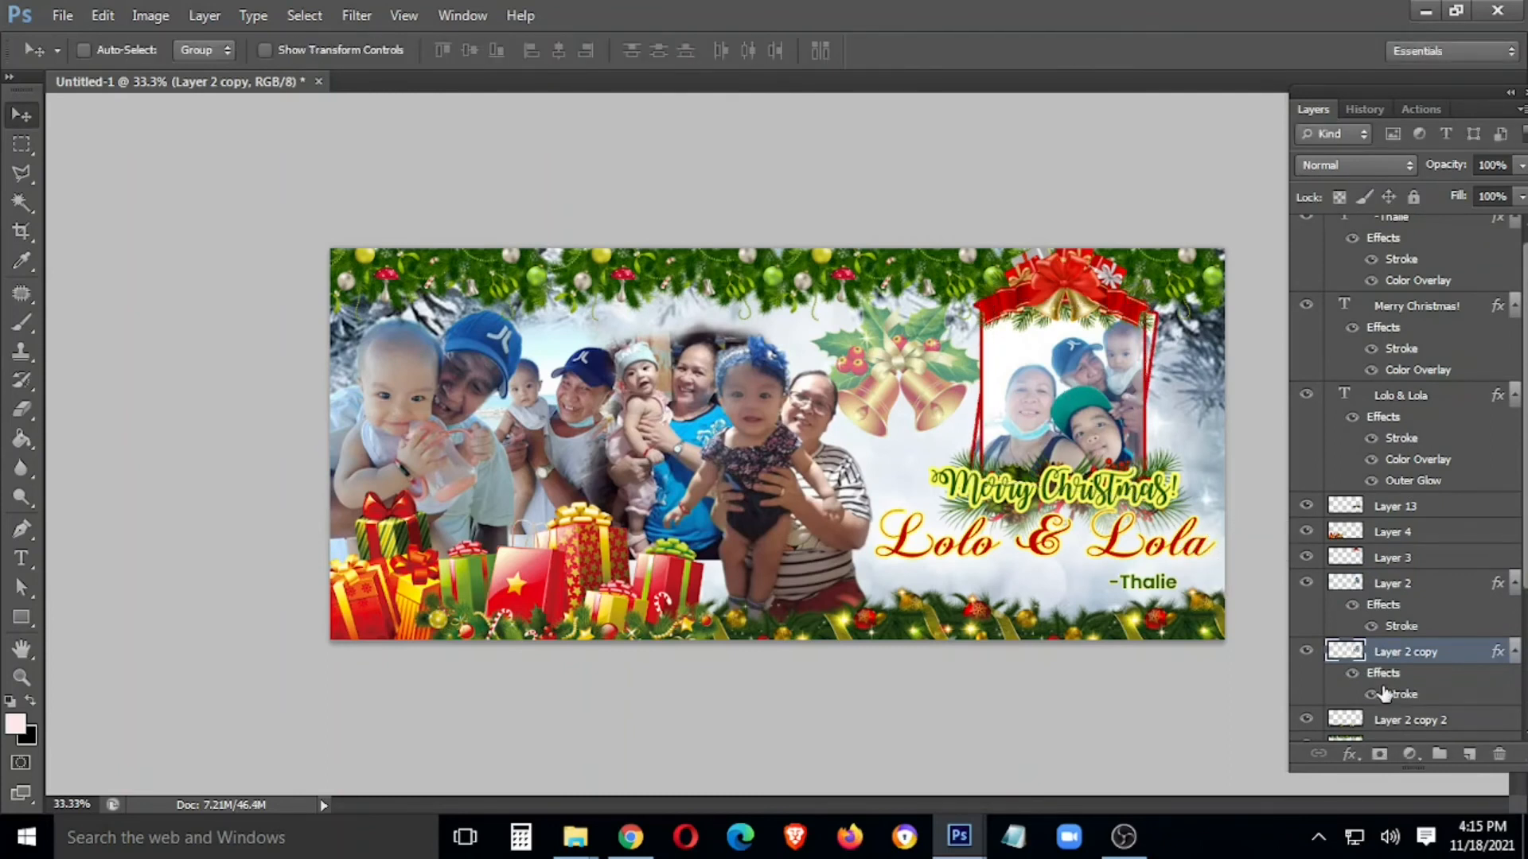
right_click(1394, 655)
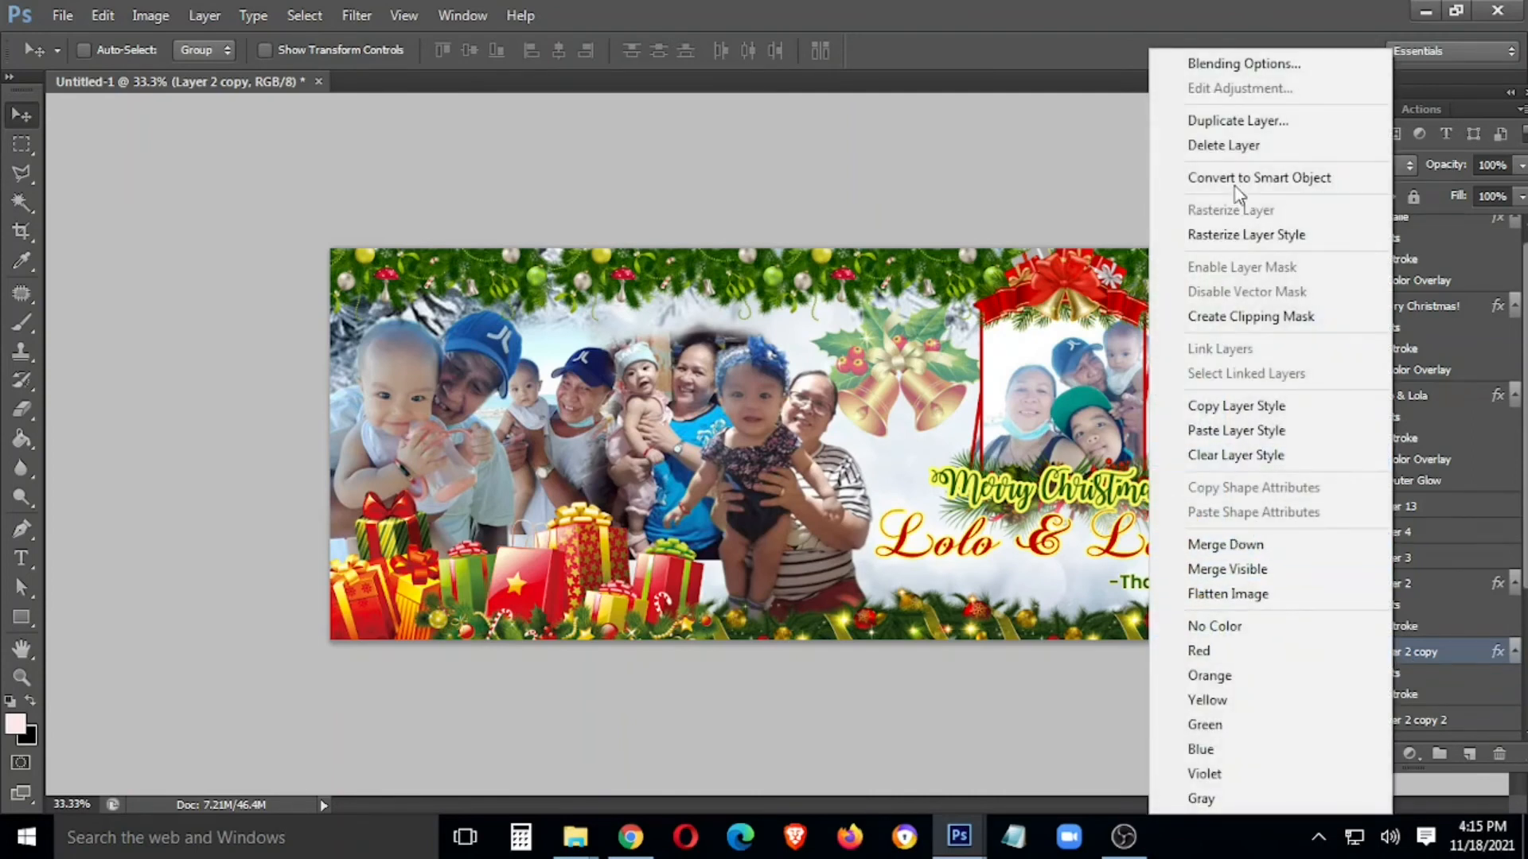
left_click(1435, 640)
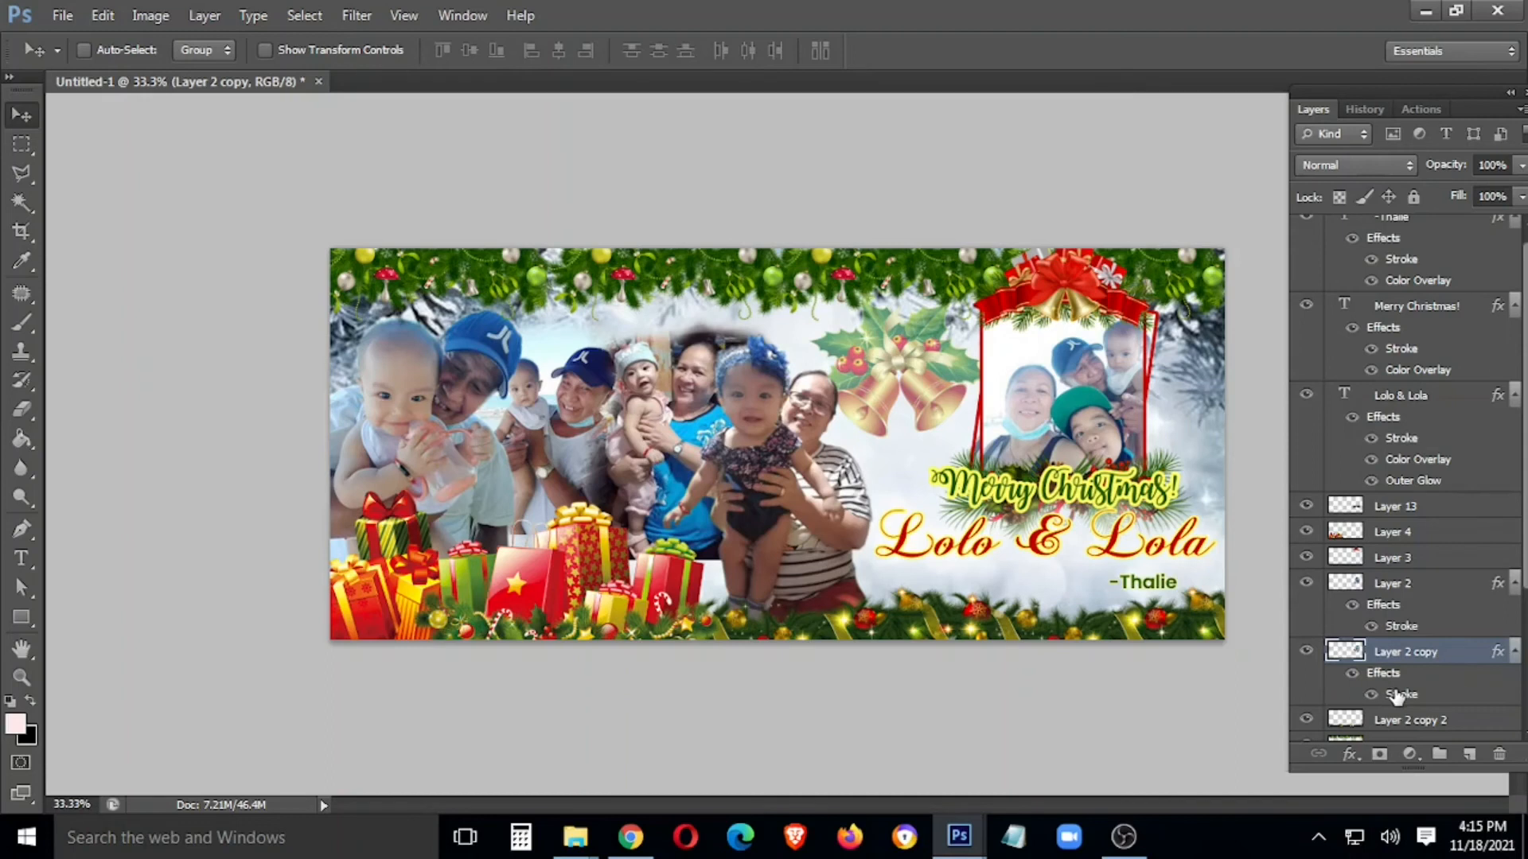
Recolour the stroke of the framed photo's copy on Layer 2 copy to dark green #2b5900, sampled from the garland.
double_click(1359, 672)
left_click(339, 300)
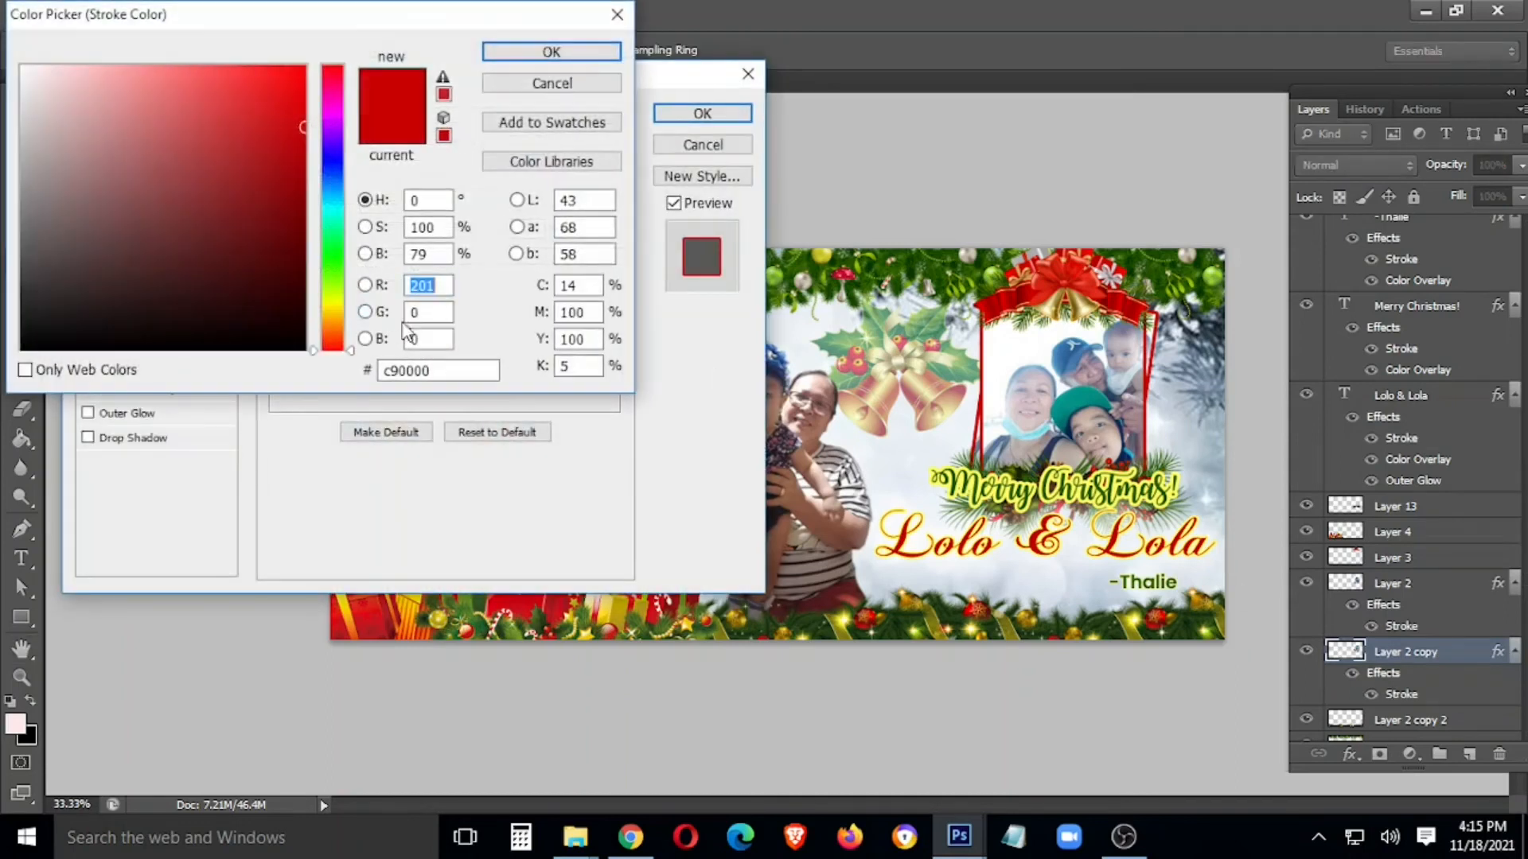
left_click(322, 253)
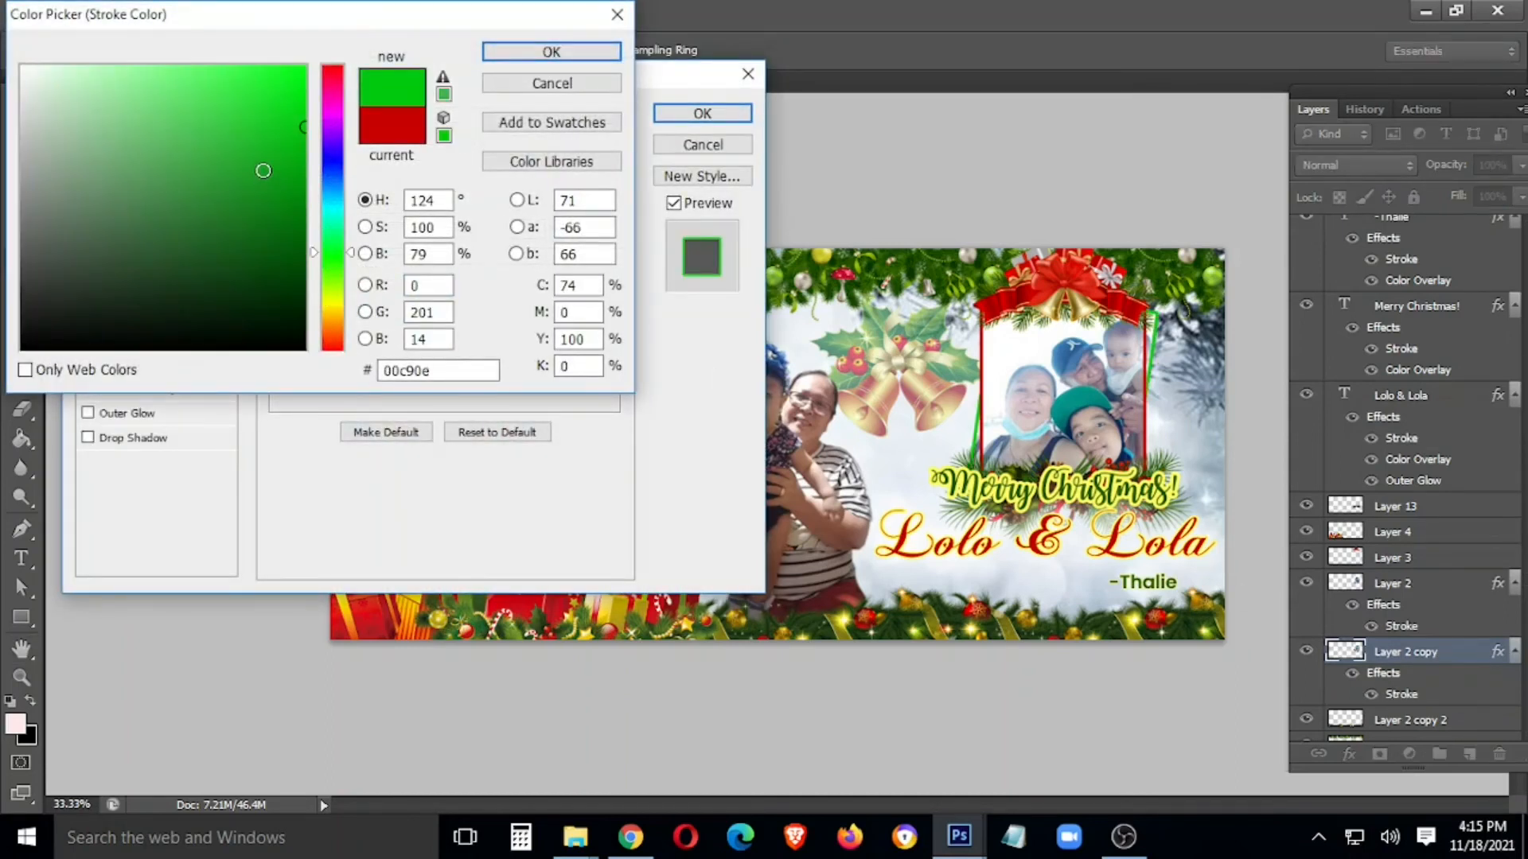
left_click(291, 176)
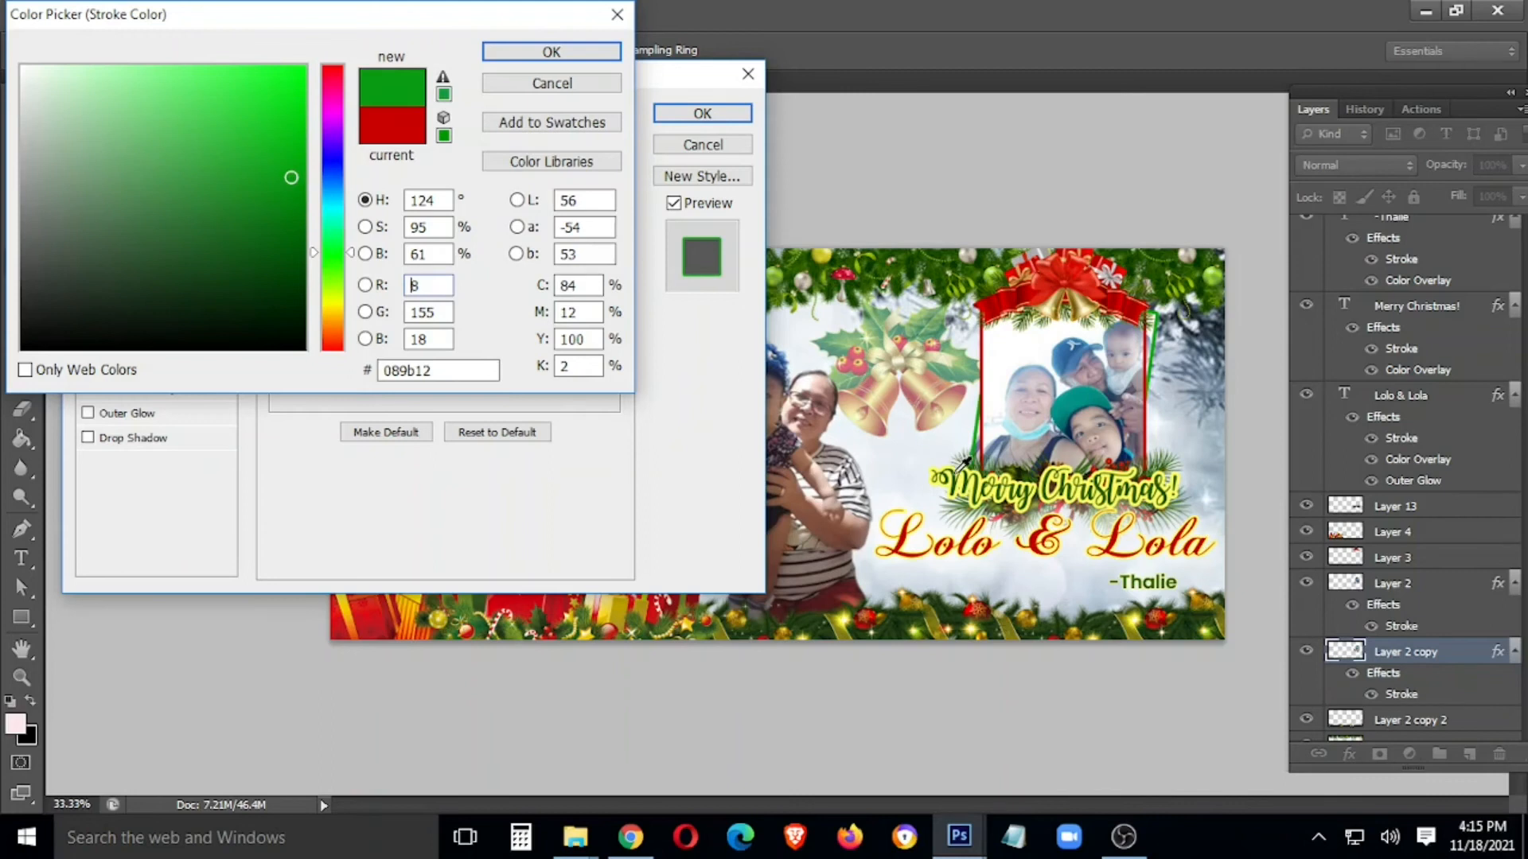
left_click(964, 461)
left_click(551, 52)
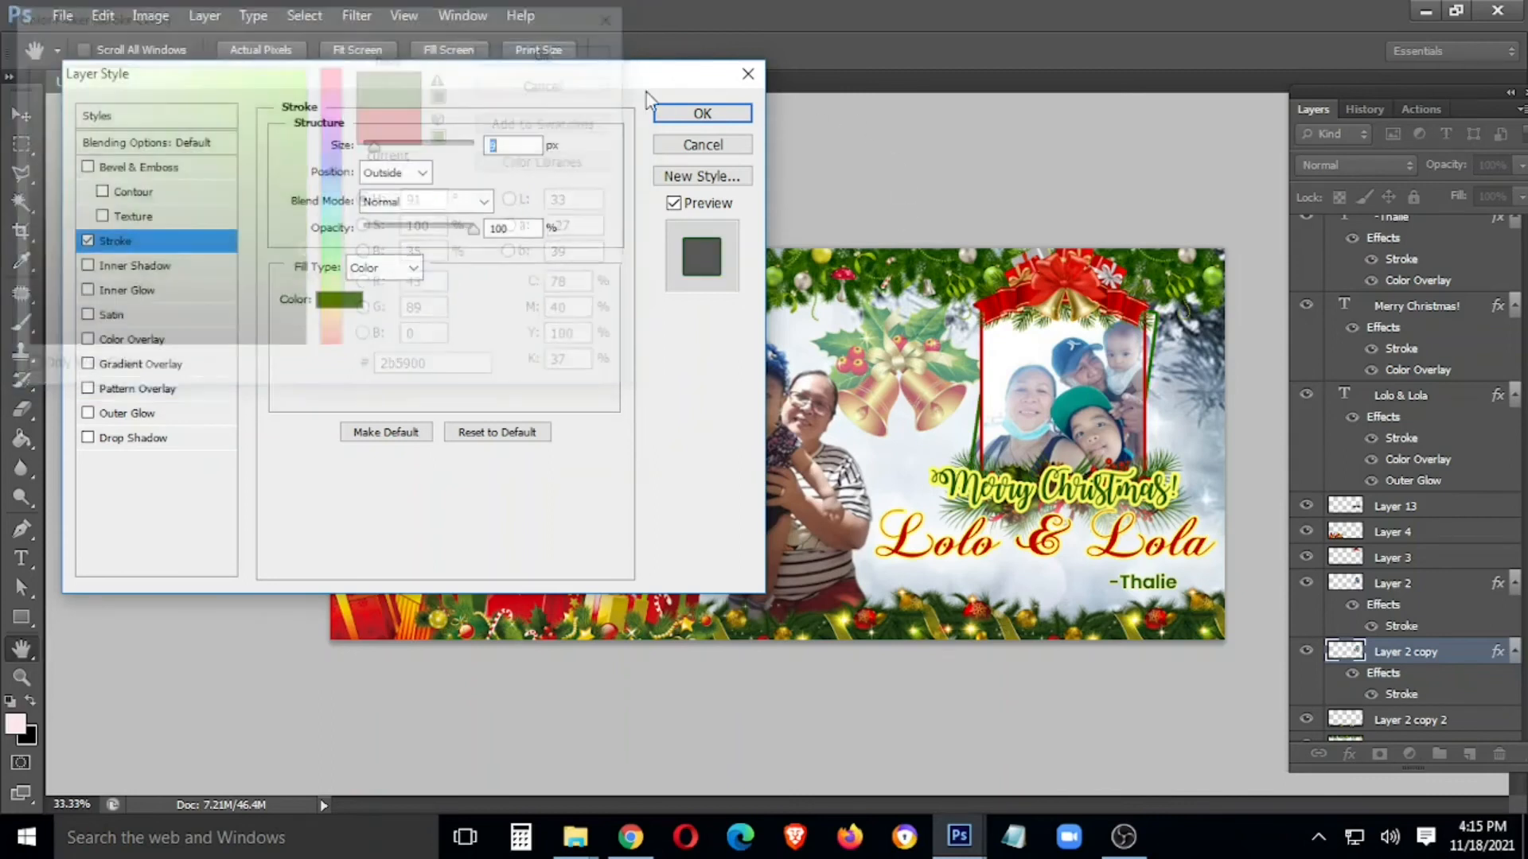
left_click(702, 113)
Rotate the green-stroked frame copy slightly clockwise behind the original framed photo.
key("ctrl+t")
left_click_drag(1262, 531, 1262, 553)
key("Return")
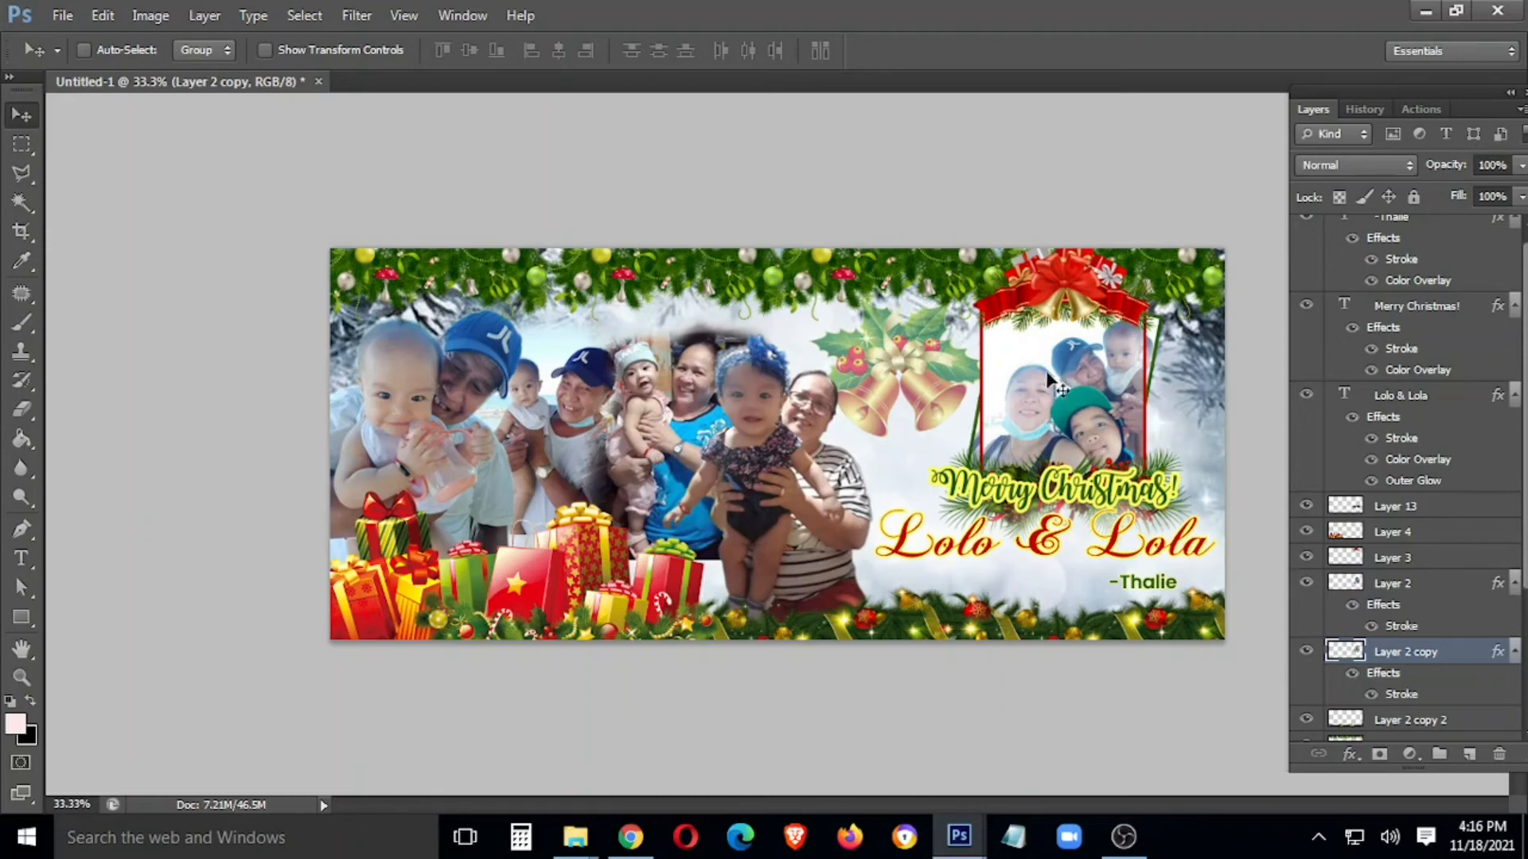
Enlarge the red ribbon bow on Layer 3 so it extends past both sides of the framed photo.
right_click(1082, 299)
left_click(1102, 311)
key("ctrl+t")
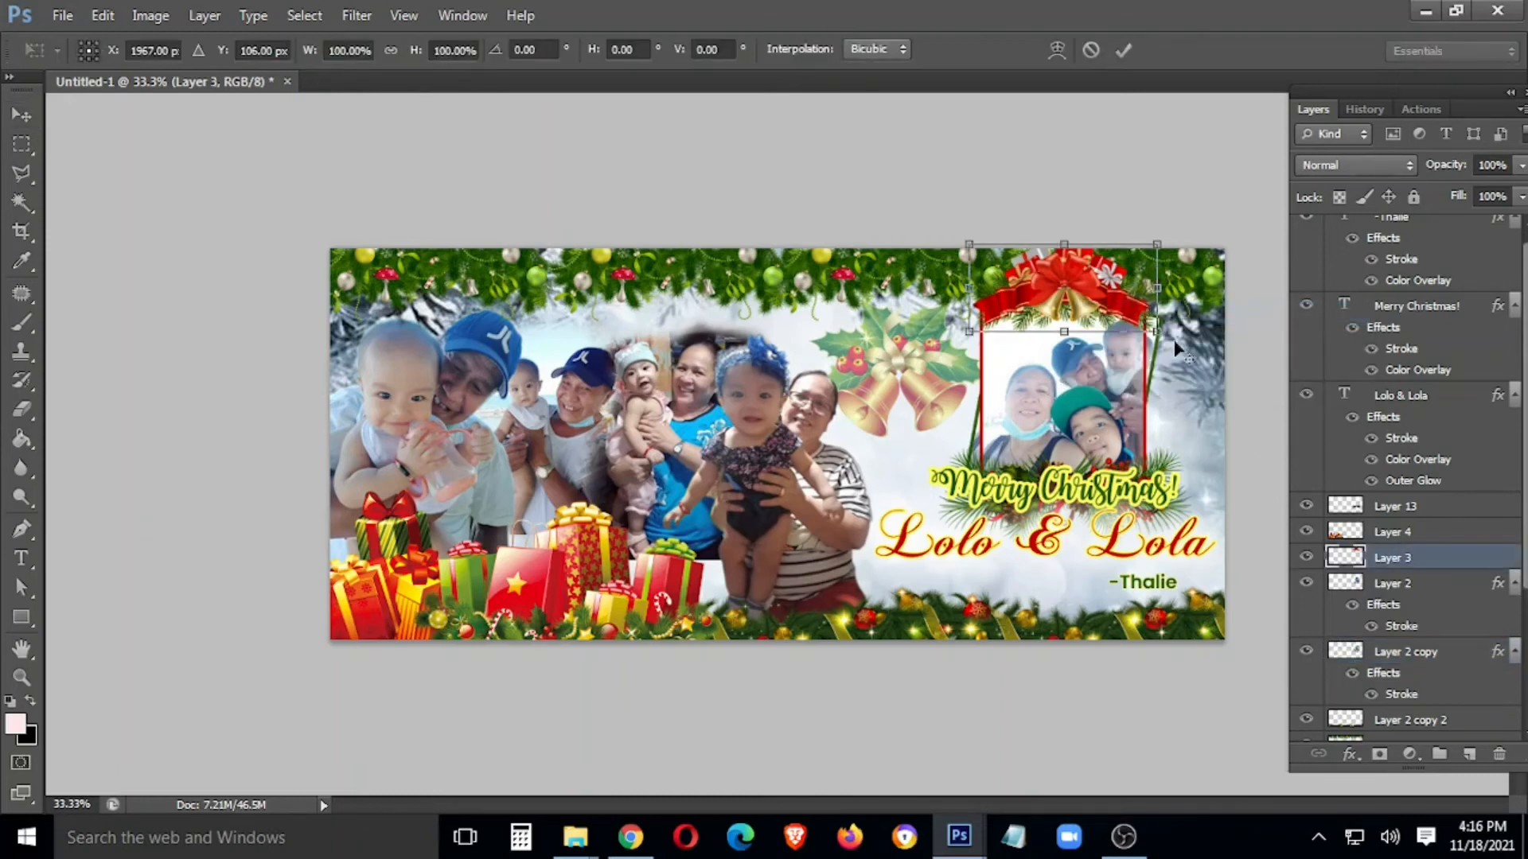
mouse_move(1156, 331)
left_mouse_down()
mouse_move(1191, 356)
mouse_move(1141, 308)
left_mouse_up()
key("Return")
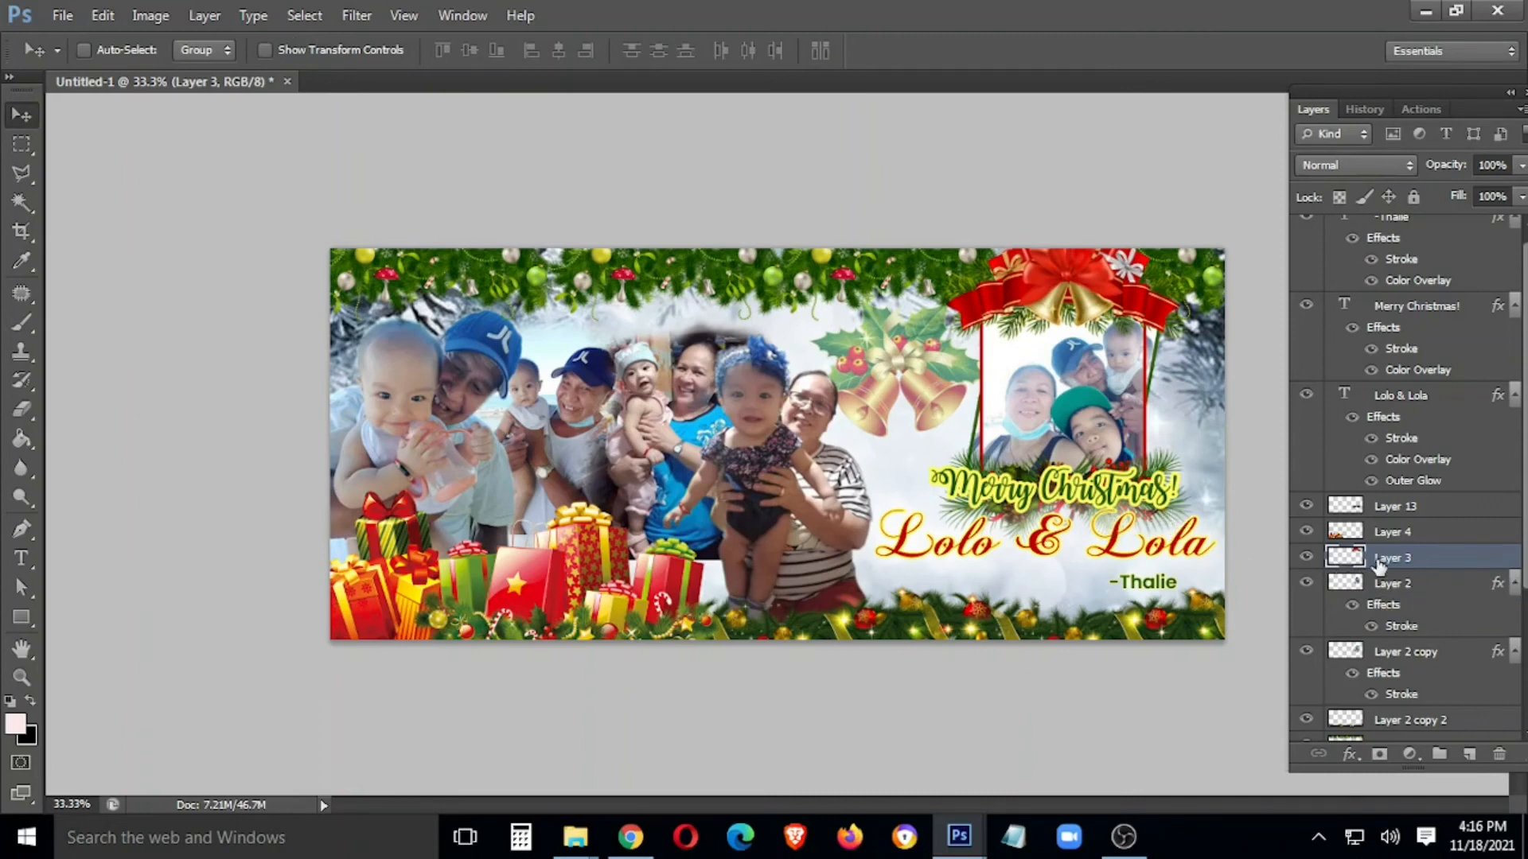
Duplicate the pinecone garland on Layer 13, move the copy directly below Layer 12 and place it behind the framed photo's right edge.
left_click(1405, 510)
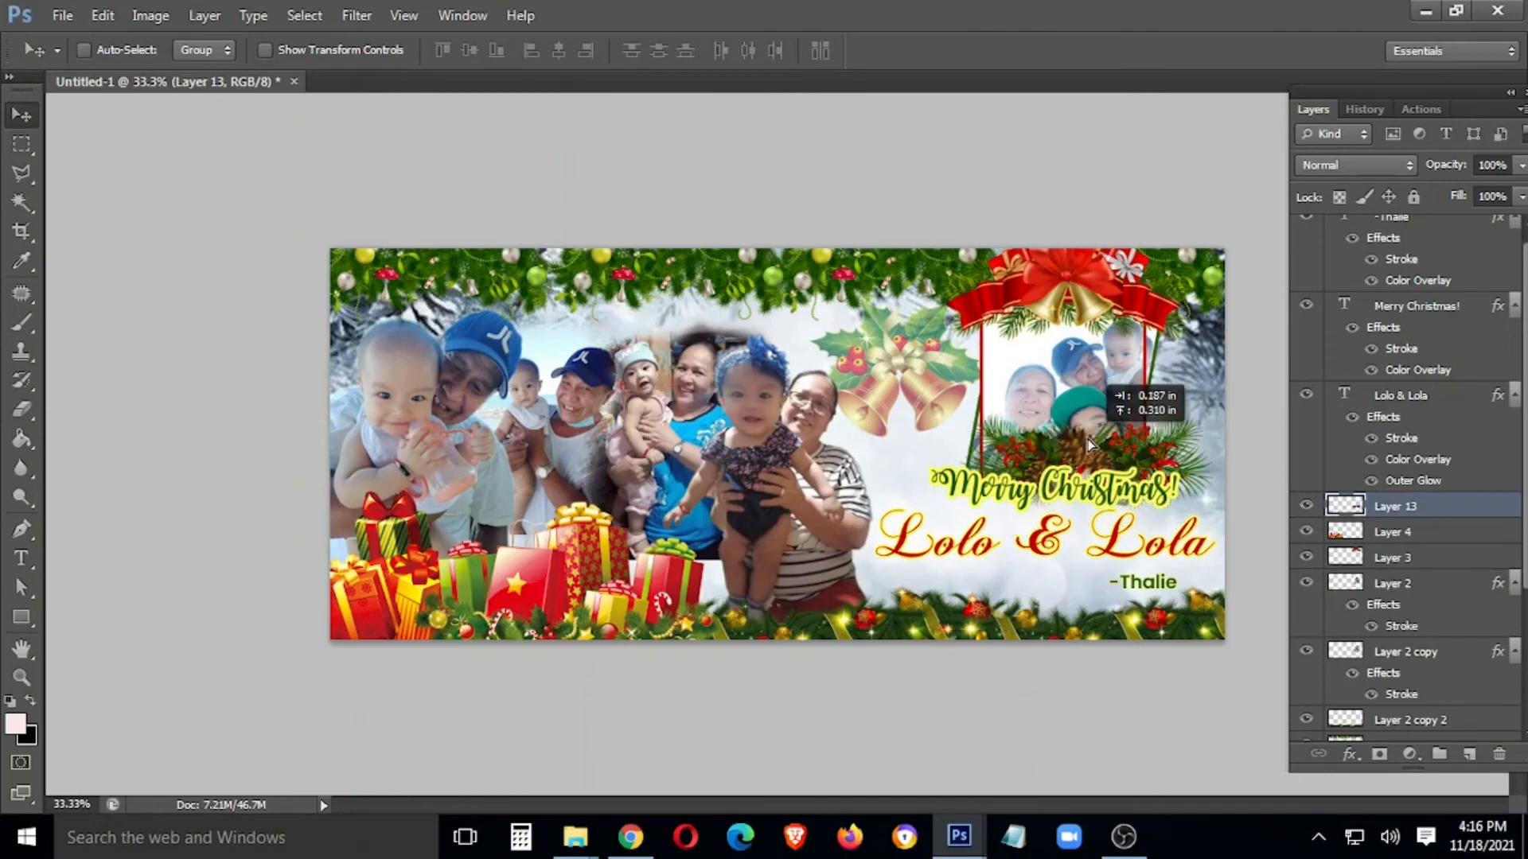
left_click_drag(1396, 509, 1469, 754)
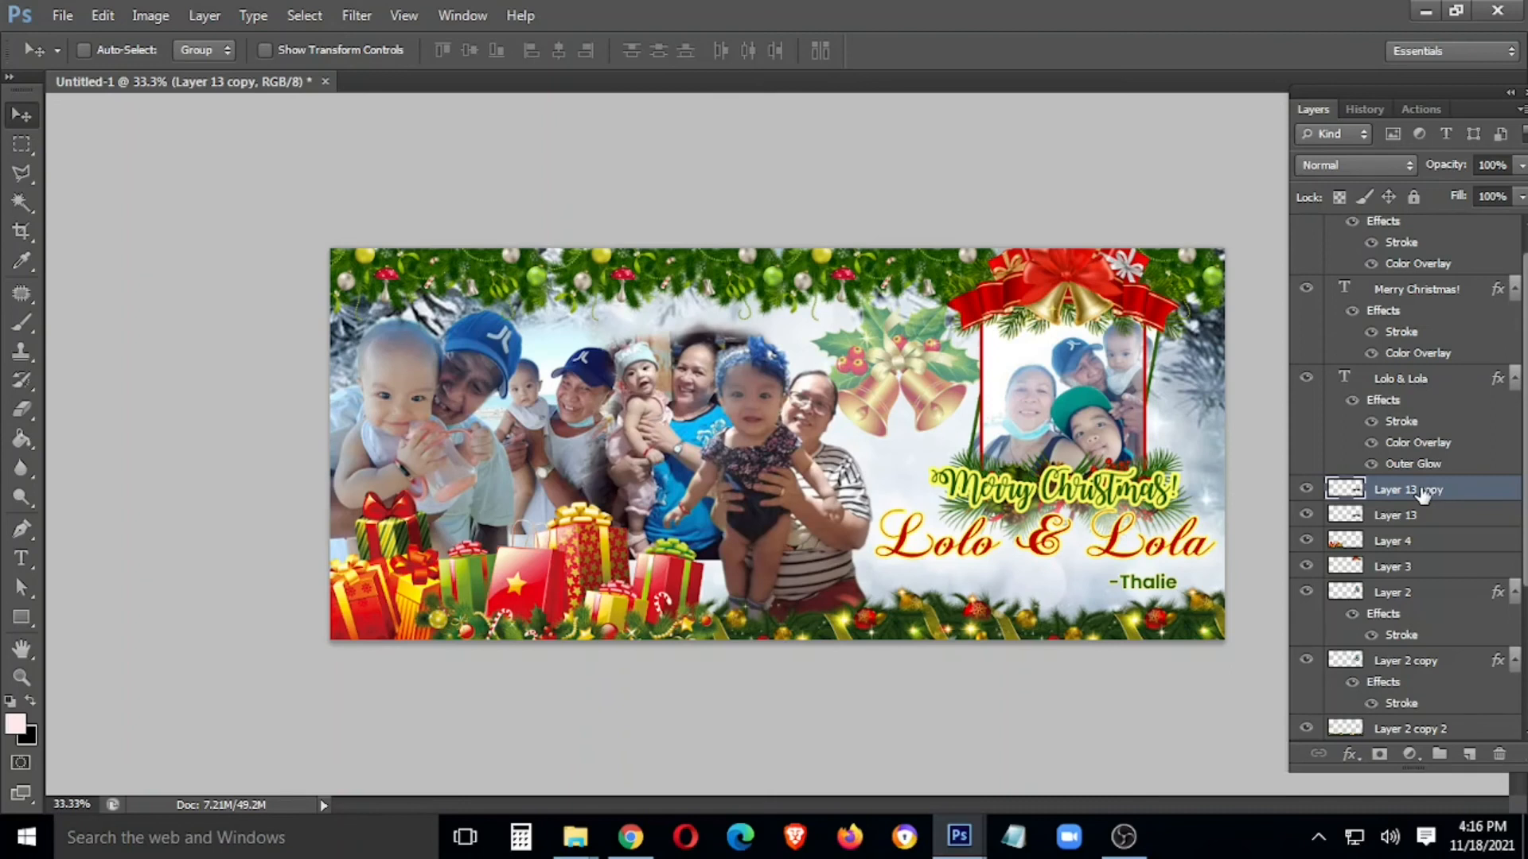
key("ctrl+shift+[")
key("ctrl+]")
key("ctrl+]")
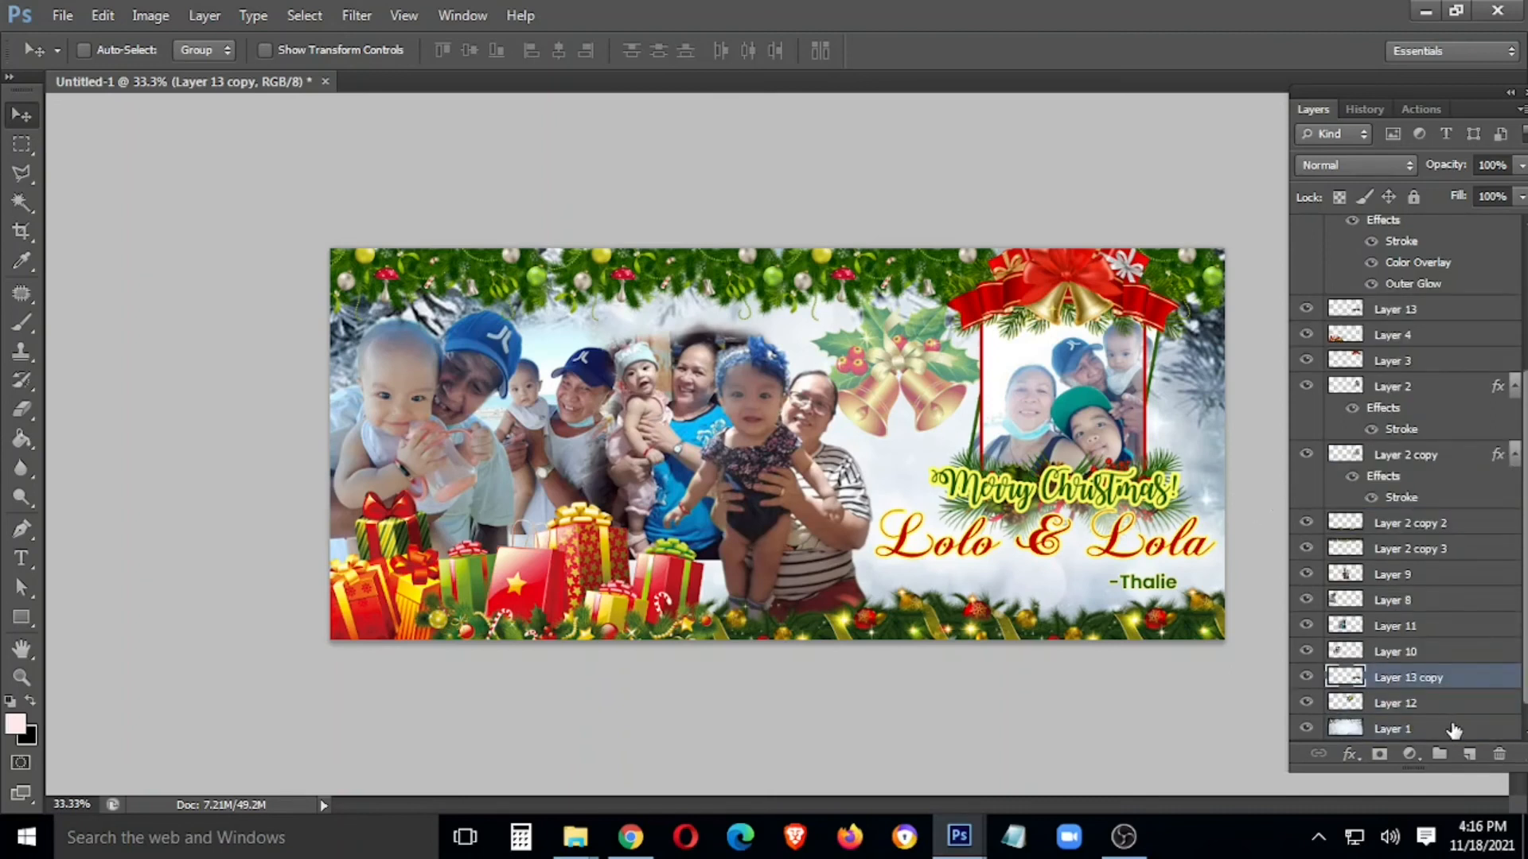
left_click_drag(1450, 692, 1440, 717)
left_click_drag(1191, 481, 1163, 363)
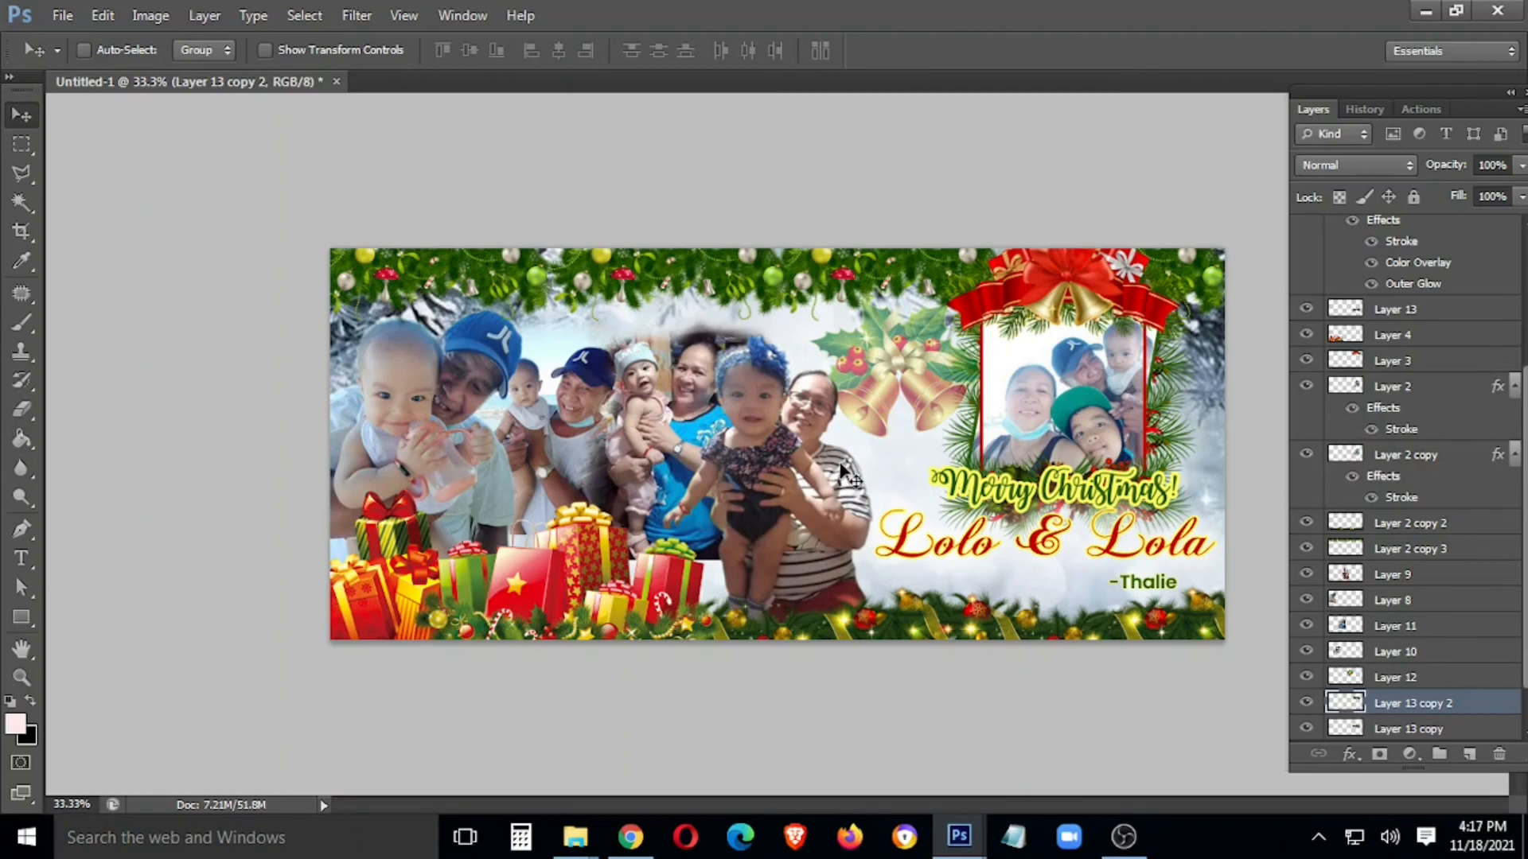
Select the lower part of the cut-out photo on Layer 11 and stretch it down behind the gifts and bottom garland, then deselect.
right_click(651, 479)
left_click(692, 521)
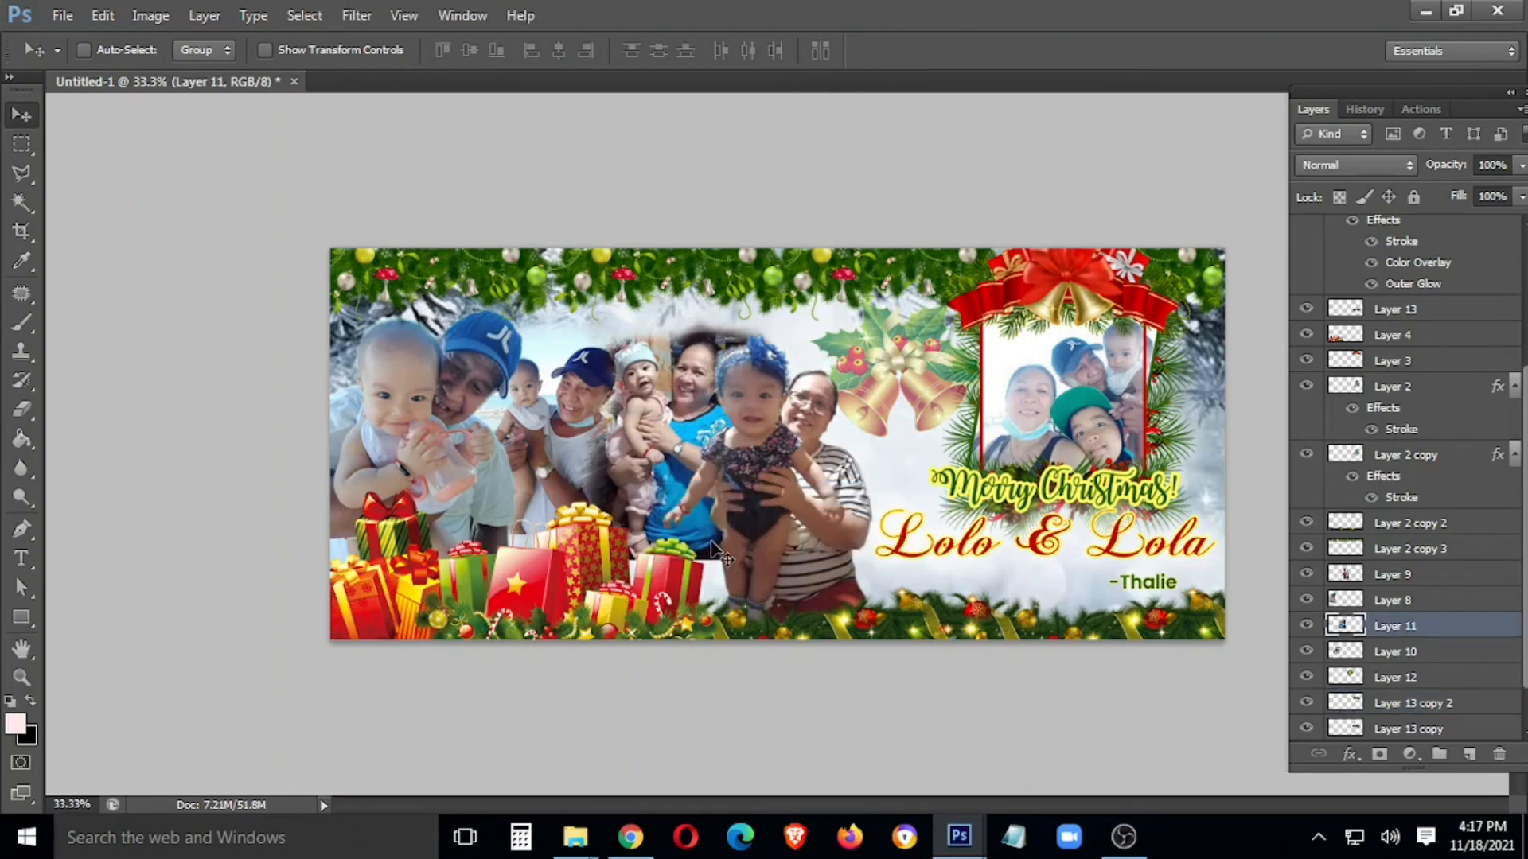
key("m")
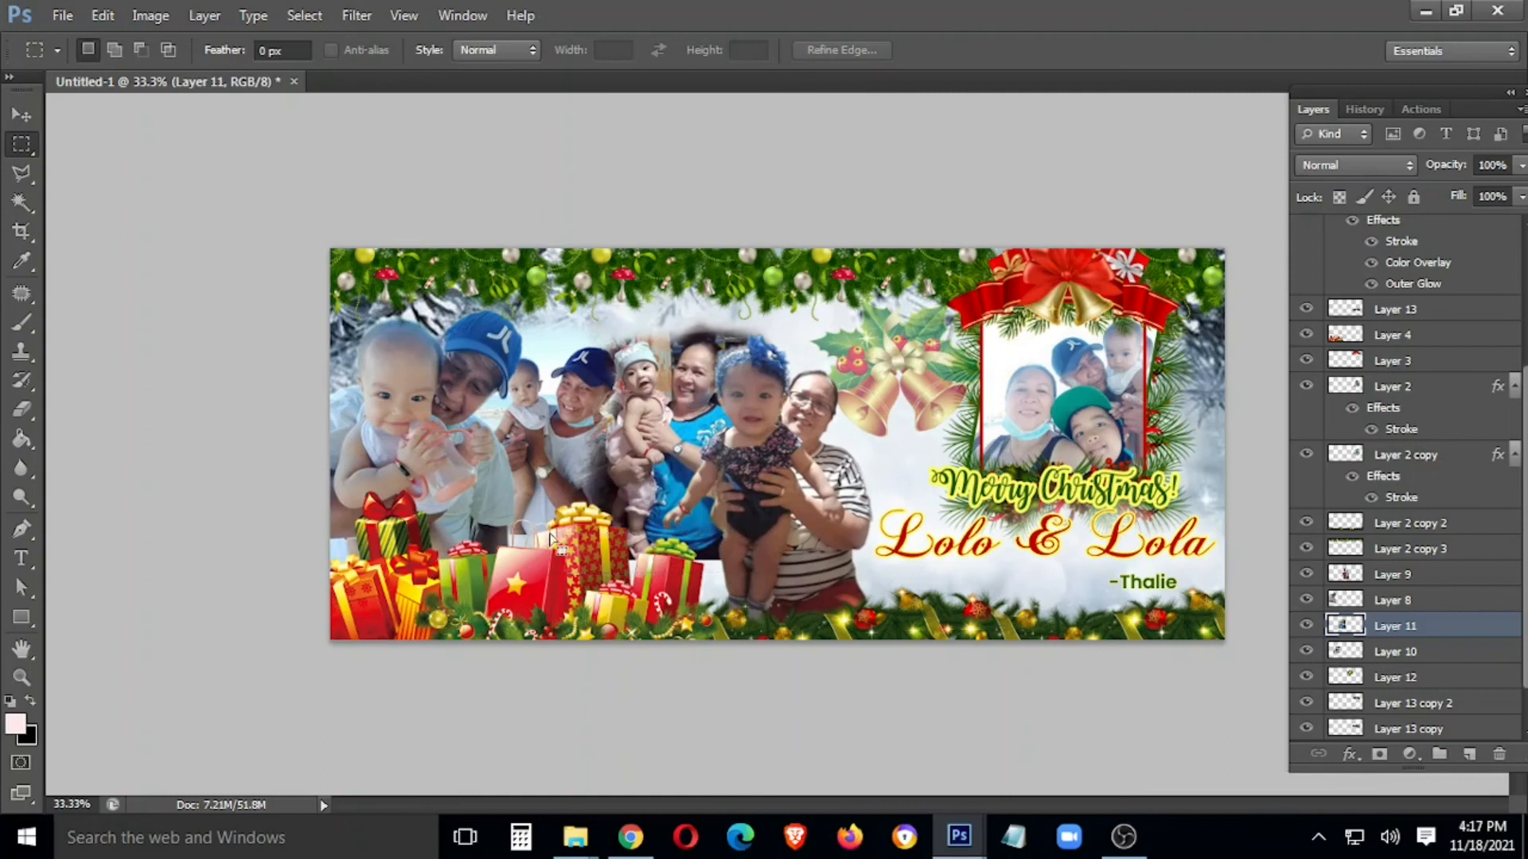
left_click_drag(551, 533, 778, 574)
key("ctrl+t")
left_click_drag(664, 574, 662, 667)
key("Return")
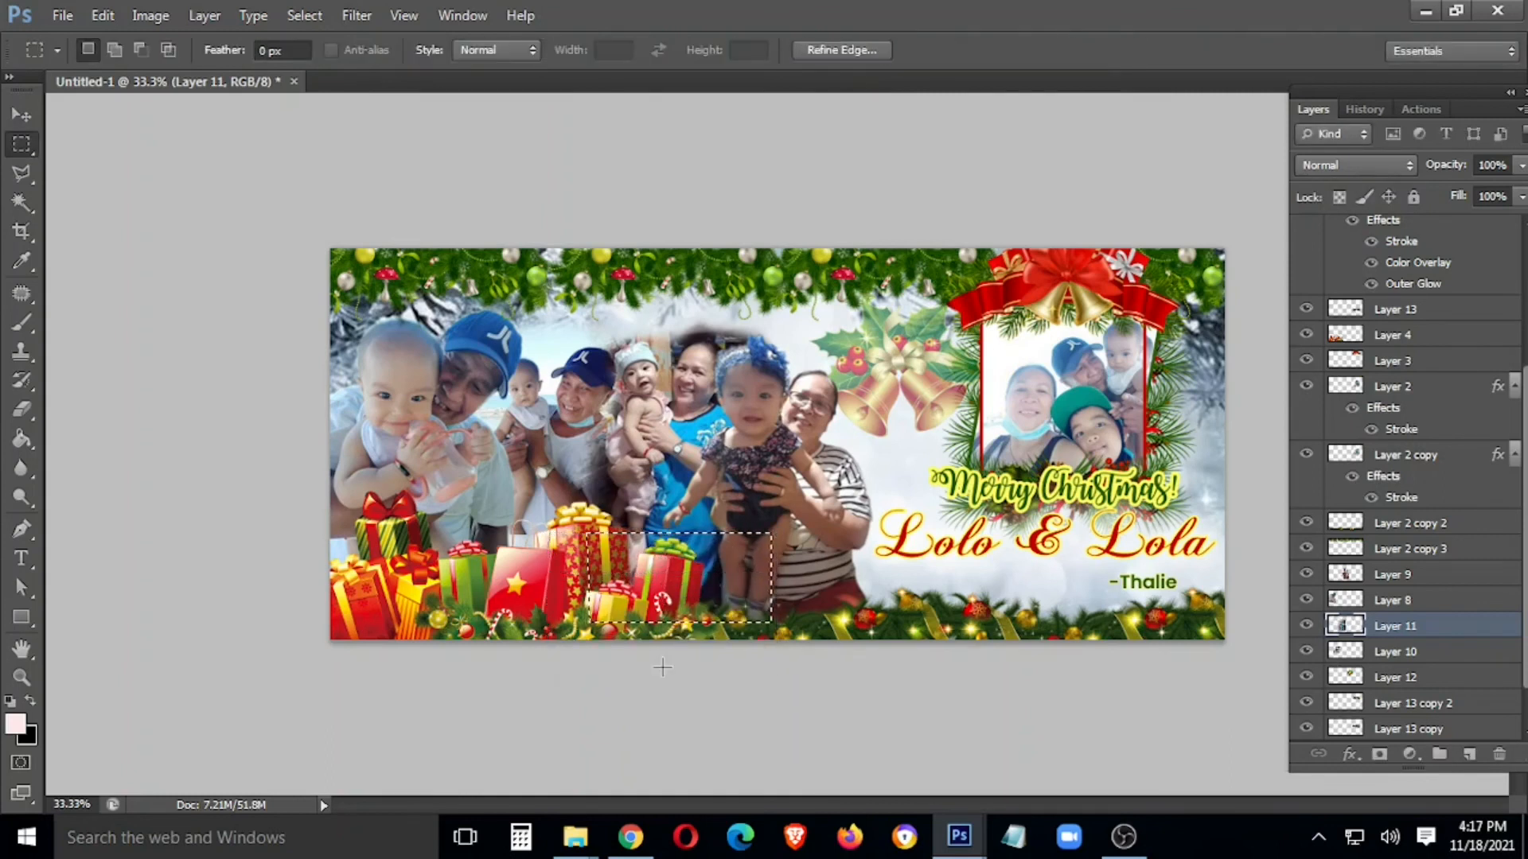
key("ctrl+d")
key("v")
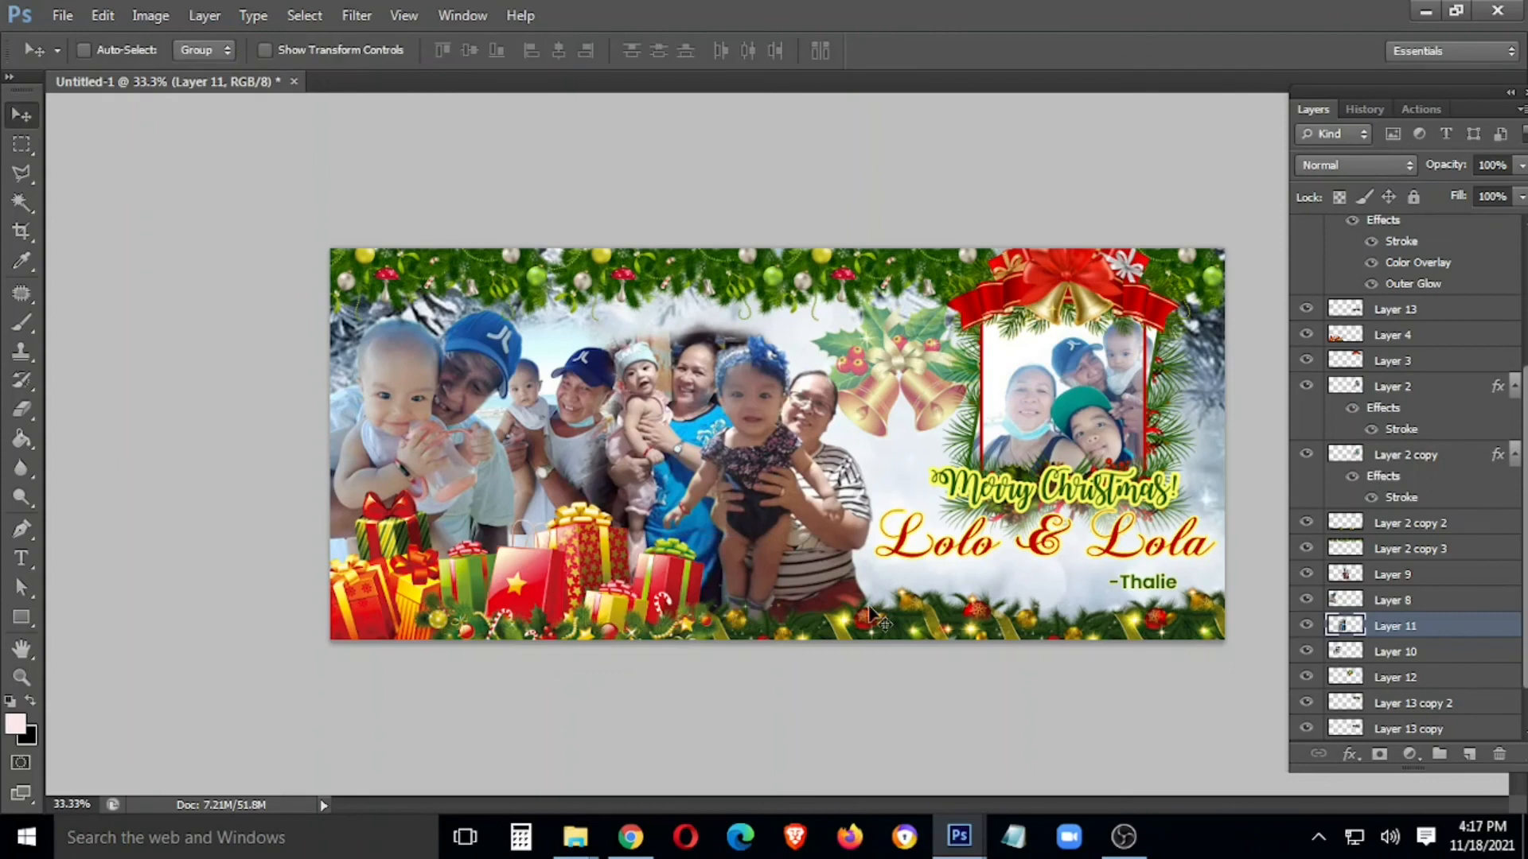
Nudge the cut-out photo on Layer 9, the baby held by the woman in a striped shirt, slightly to the right.
right_click(788, 515)
left_click(793, 526)
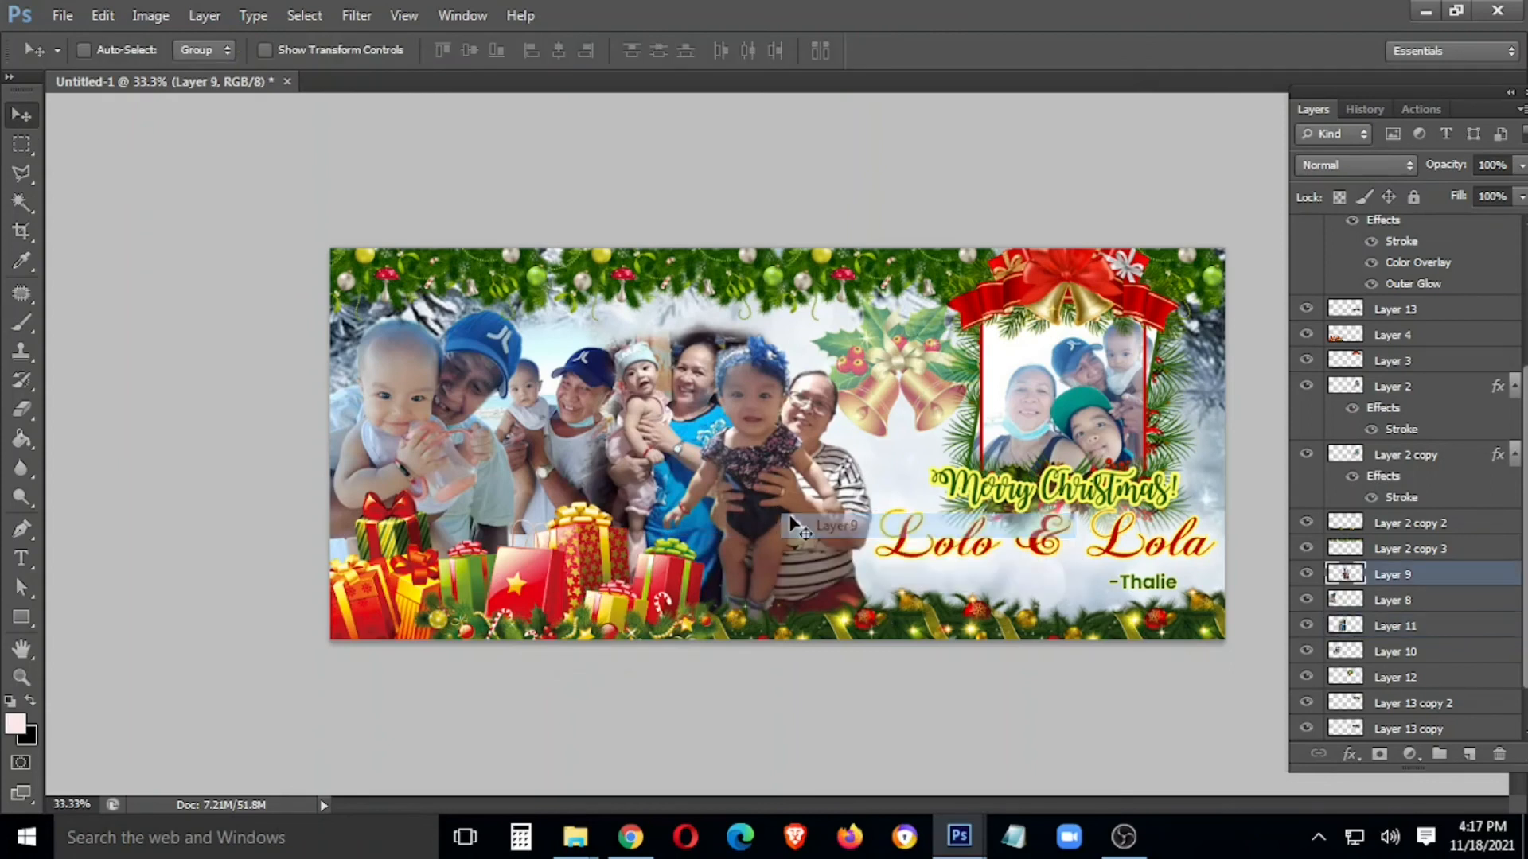
key("Right")
key("Right")
key("Right")
key("Right")
key("Right")
key("Right")
key("Right")
key("Right")
key("Right")
key("Right")
key("Right")
key("Right")
key("Right")
key("Right")
key("Right")
key("Right")
key("Right")
key("Right")
key("Right")
key("Right")
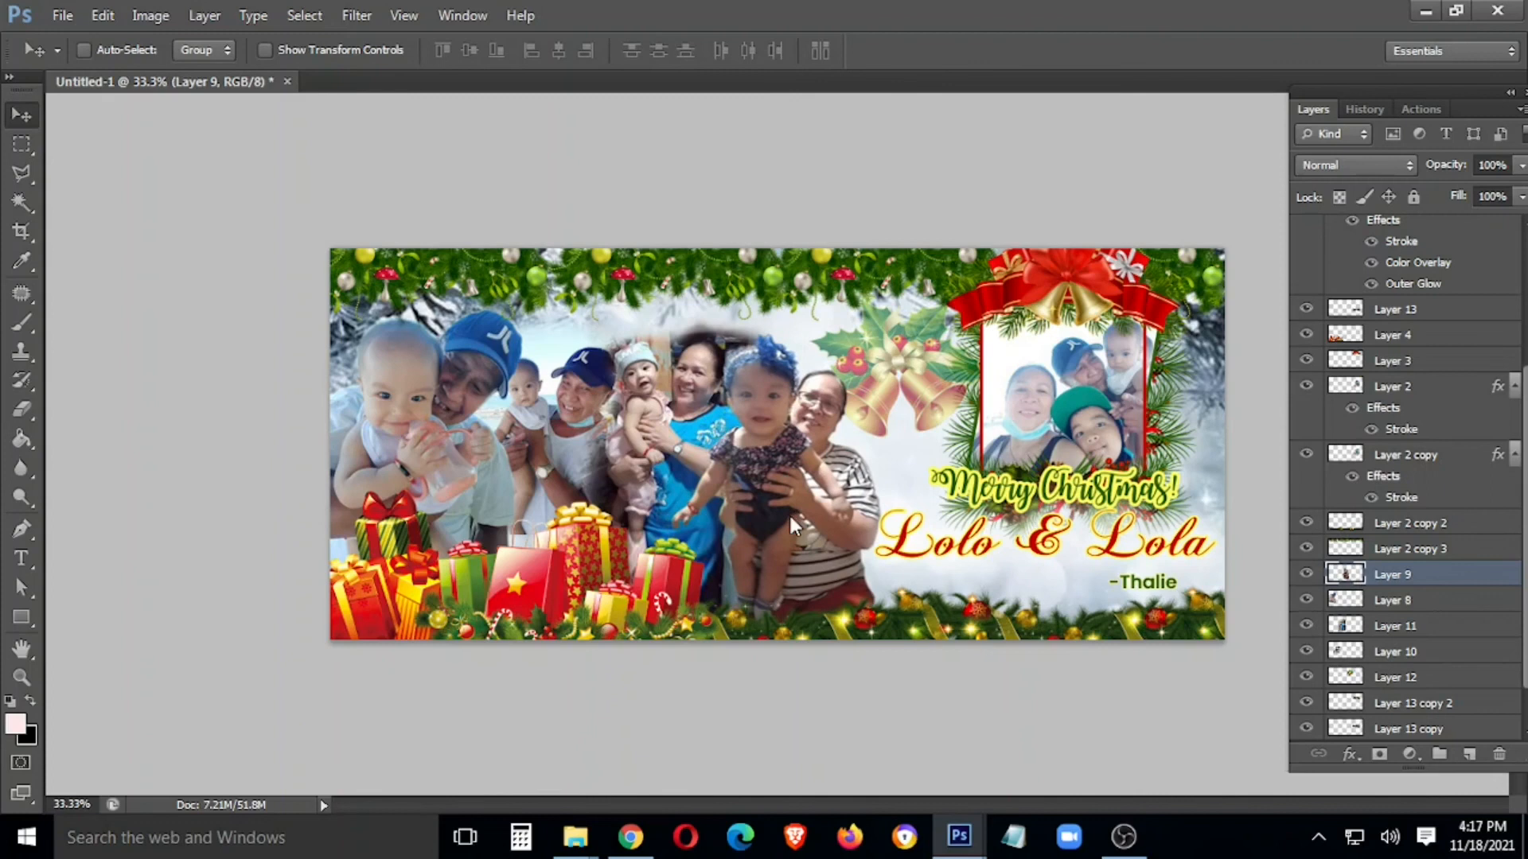
key("Left")
key("Left")
key("Left")
key("Left")
key("Left")
key("Left")
key("Left")
key("Left")
key("Left")
key("Left")
key("Left")
key("Left")
key("Left")
key("Left")
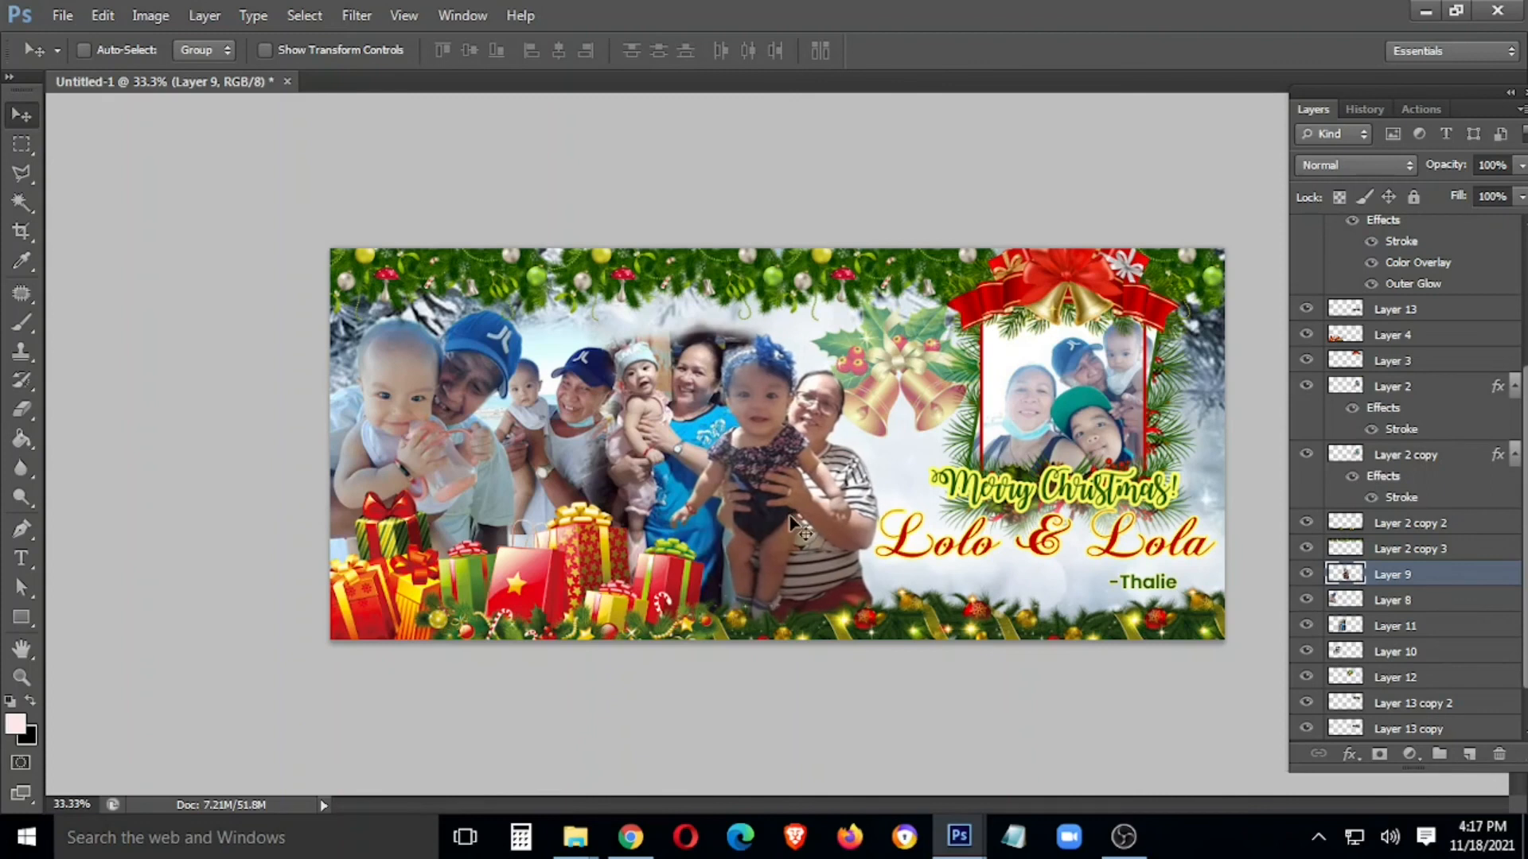